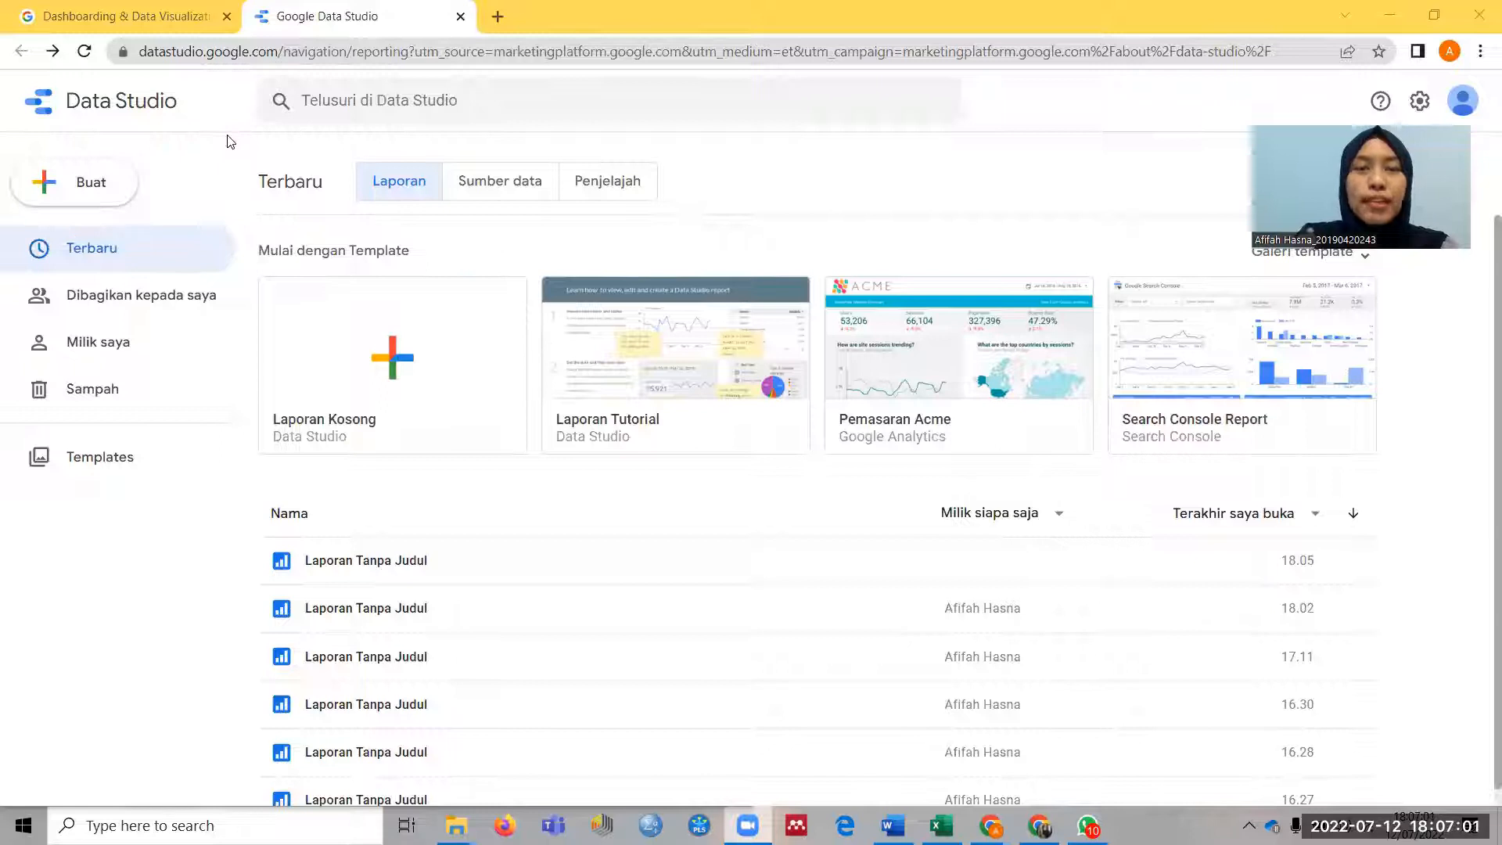
# Create a new report
pyautogui.click(75, 191)
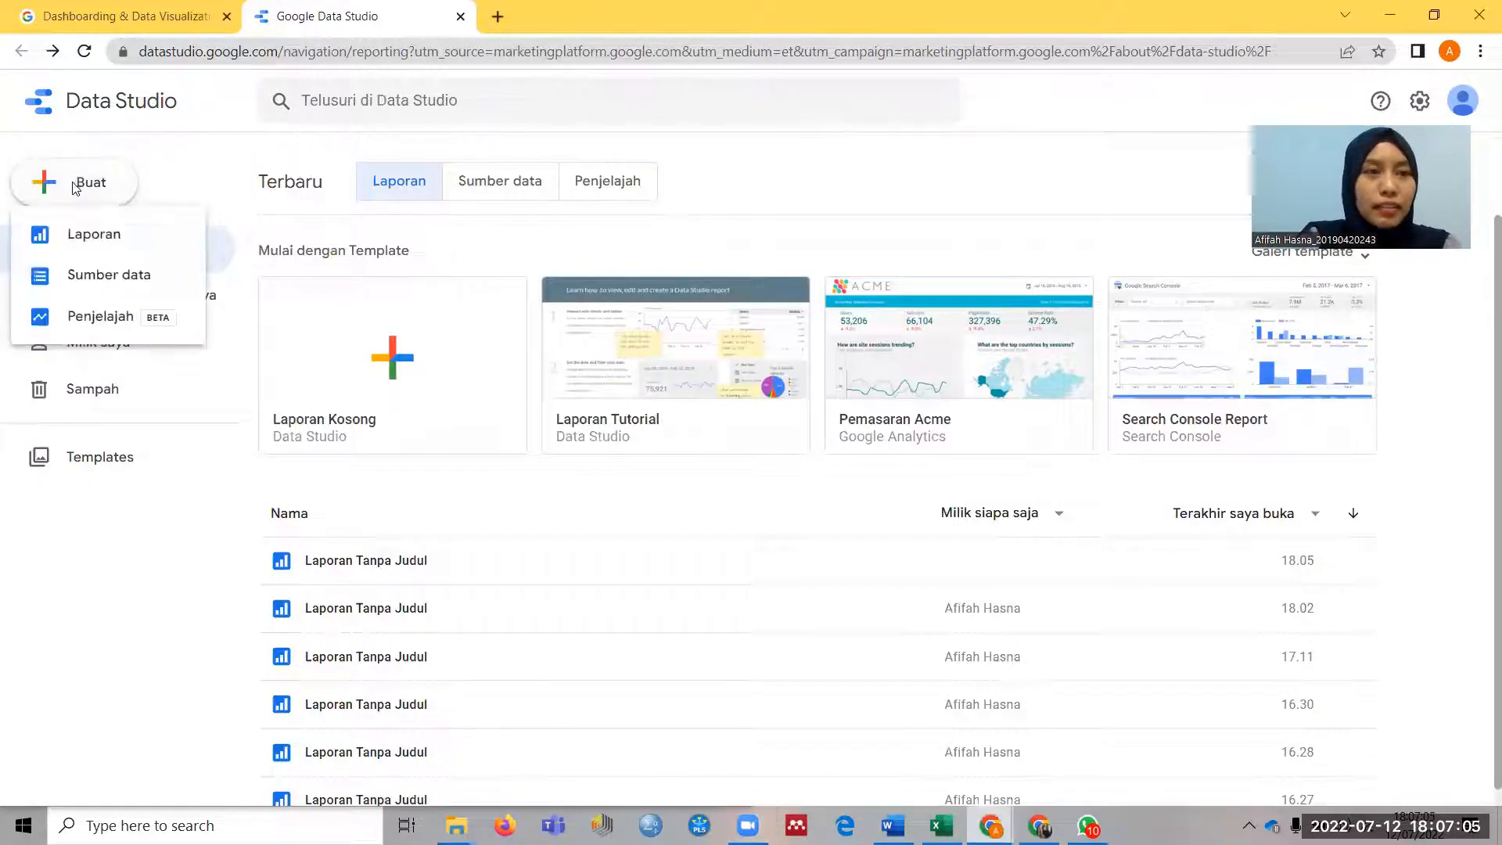
pyautogui.click(104, 239)
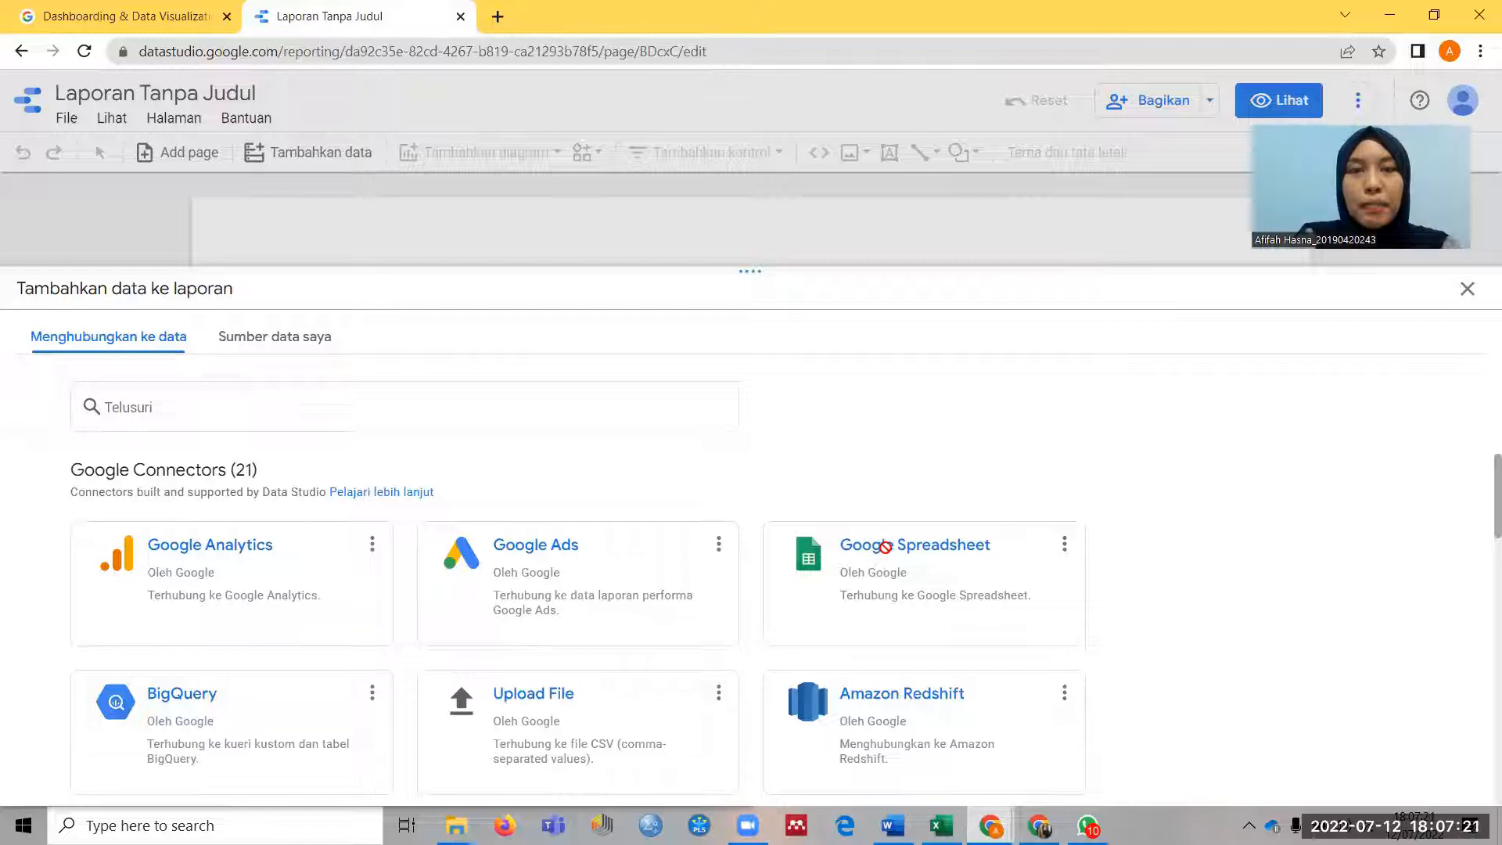
# Switch to the Data Supermarket workbook in Excel and examine its category columns, Payment column and numeric, date and time columns
pyautogui.click(942, 827)
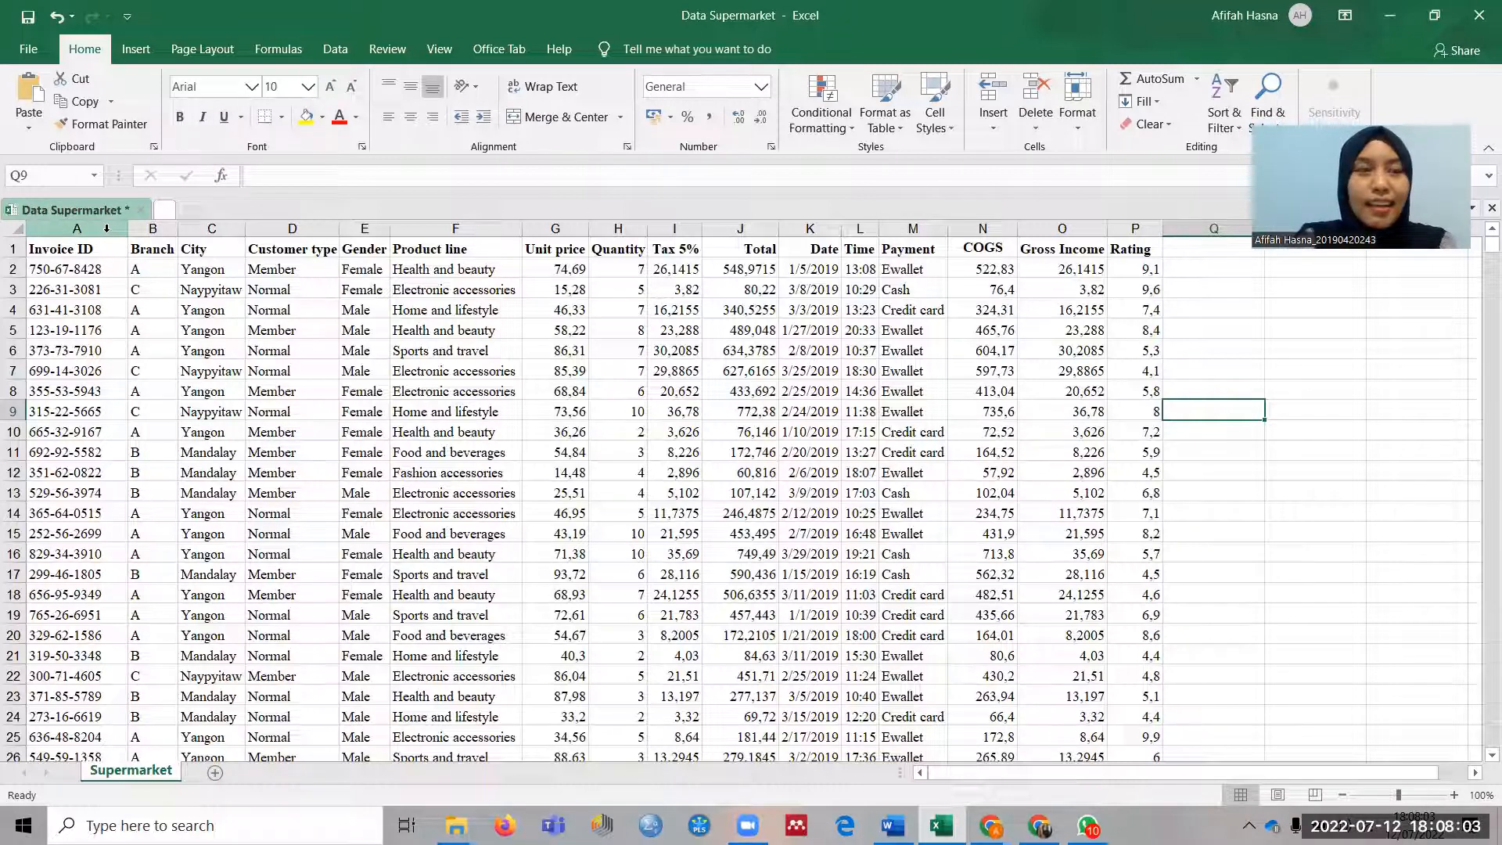
pyautogui.moveTo(101, 229); pyautogui.dragTo(281, 241)
pyautogui.moveTo(386, 237); pyautogui.dragTo(495, 235)
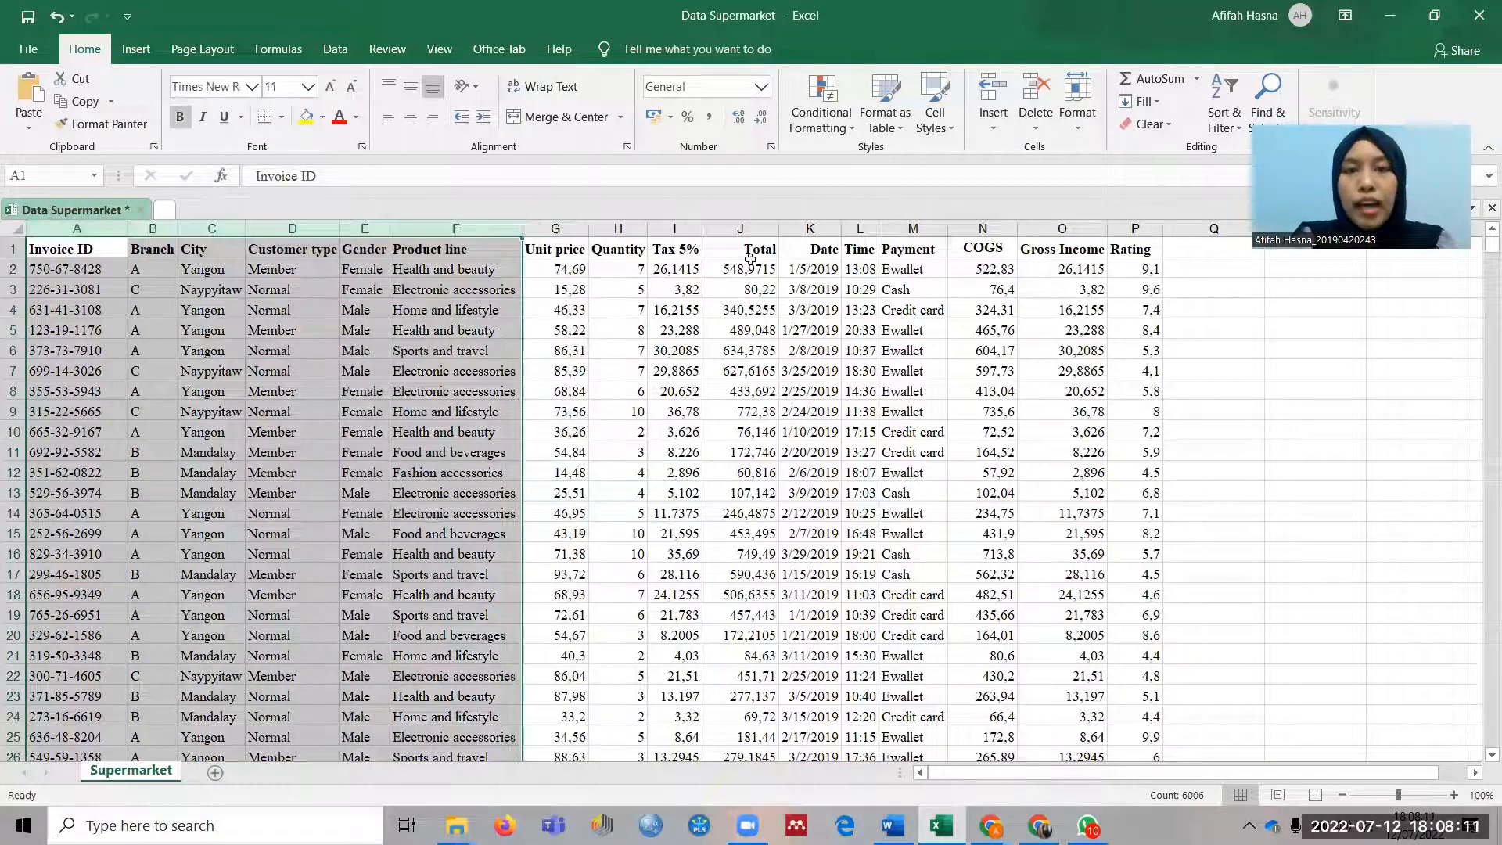
pyautogui.click(926, 225)
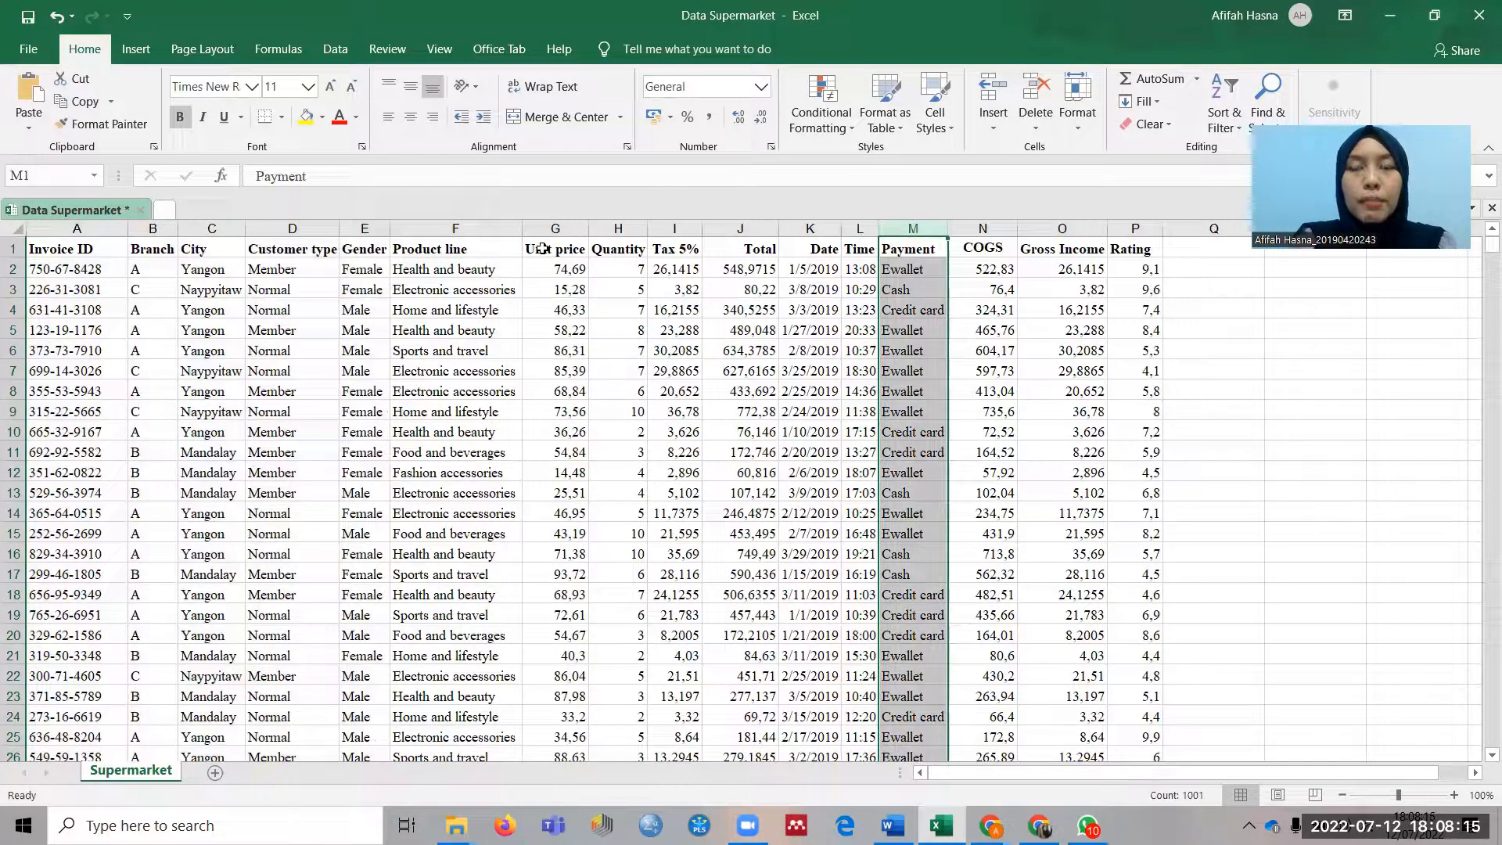
pyautogui.moveTo(559, 226); pyautogui.dragTo(869, 233)
pyautogui.moveTo(967, 231); pyautogui.dragTo(1143, 231)
pyautogui.click(1214, 328)
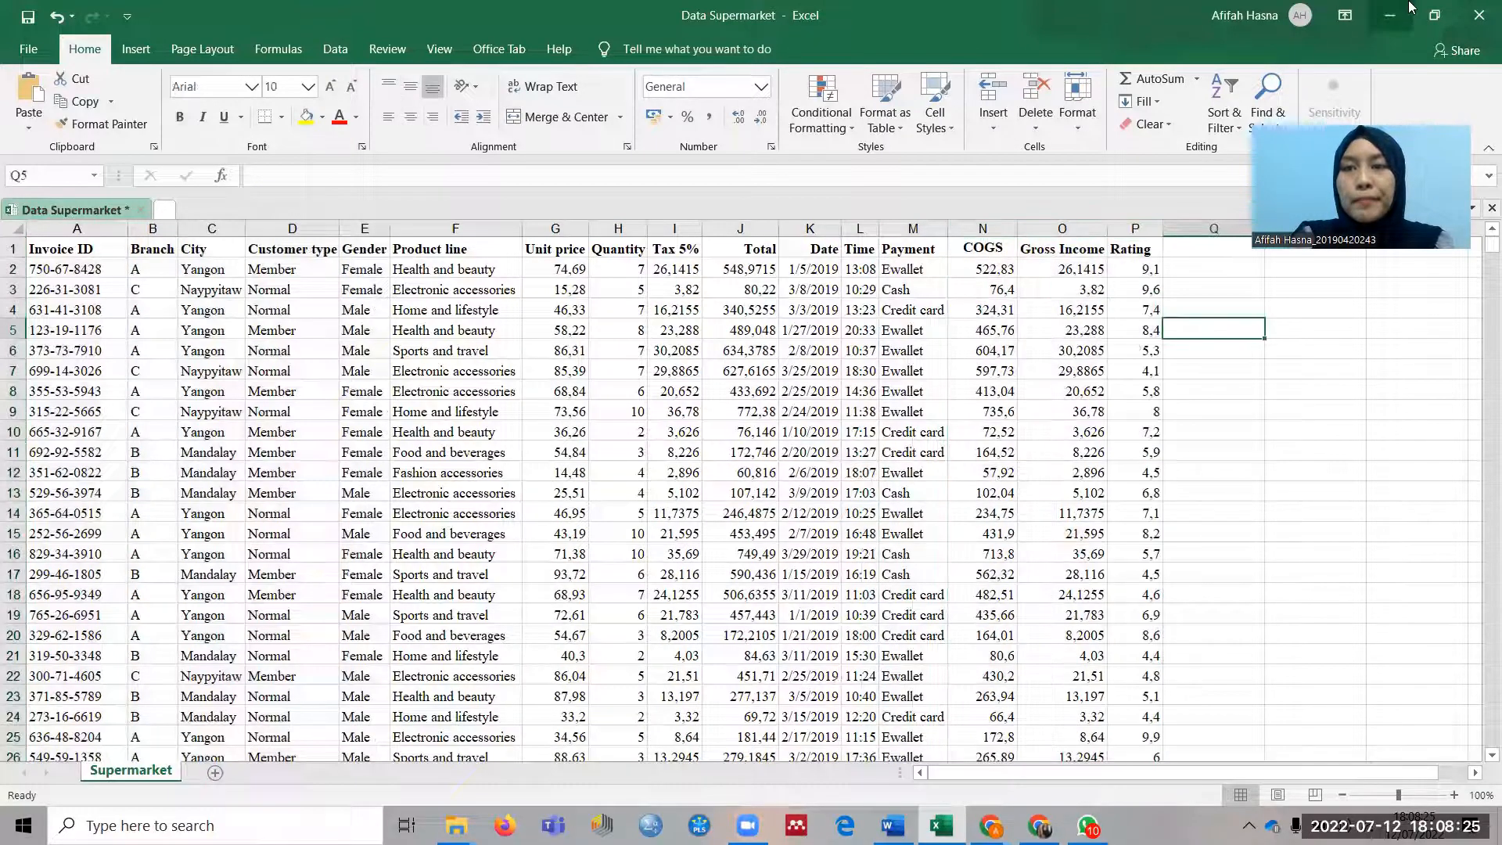
# Look through the Supermarket sheet's records down to the last filled row
pyautogui.scroll(-4, 804, 440)
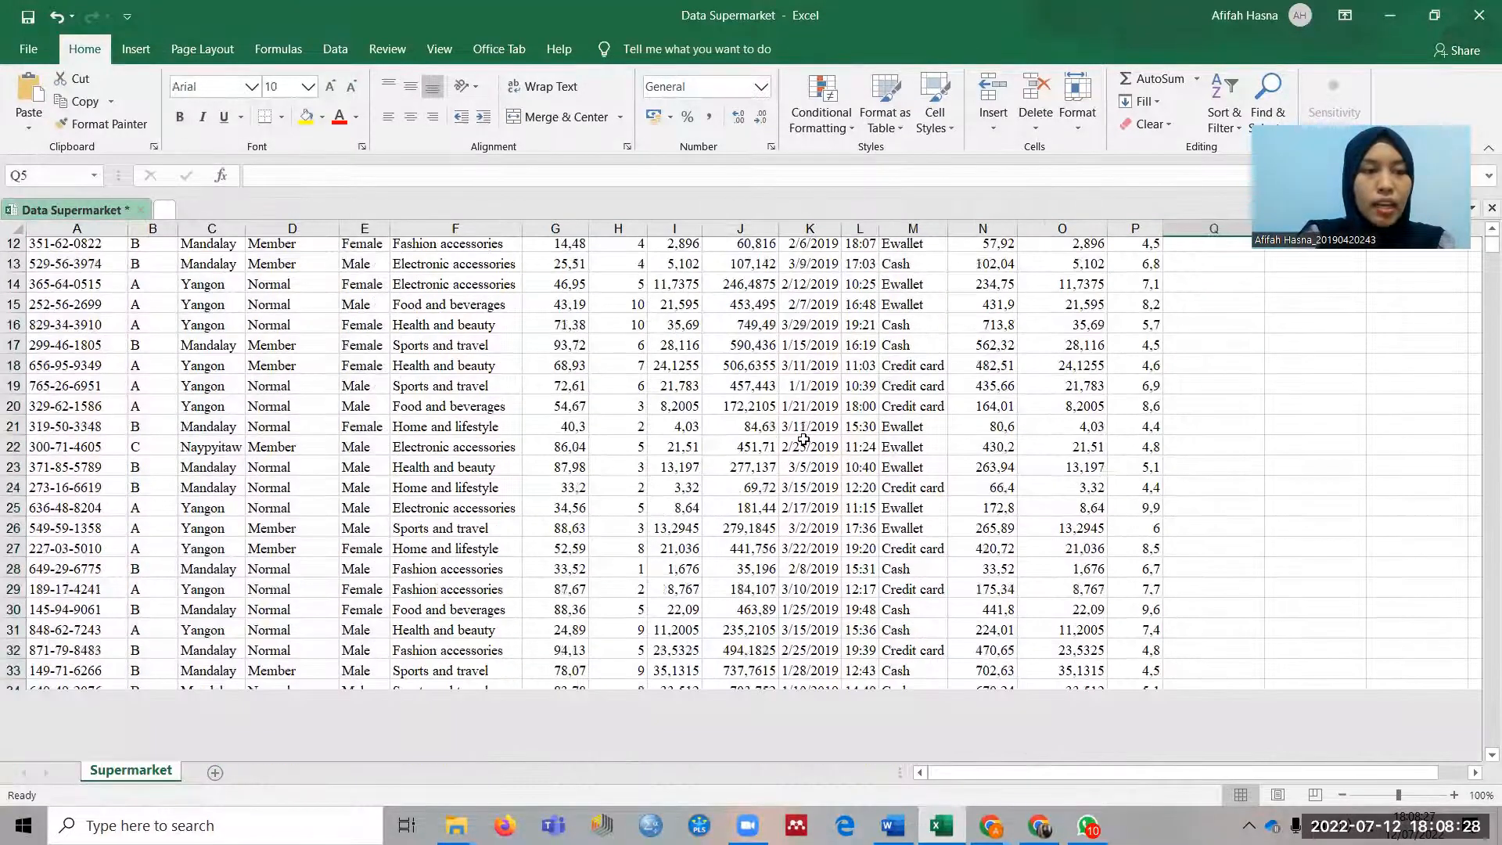
pyautogui.scroll(-20, 804, 441)
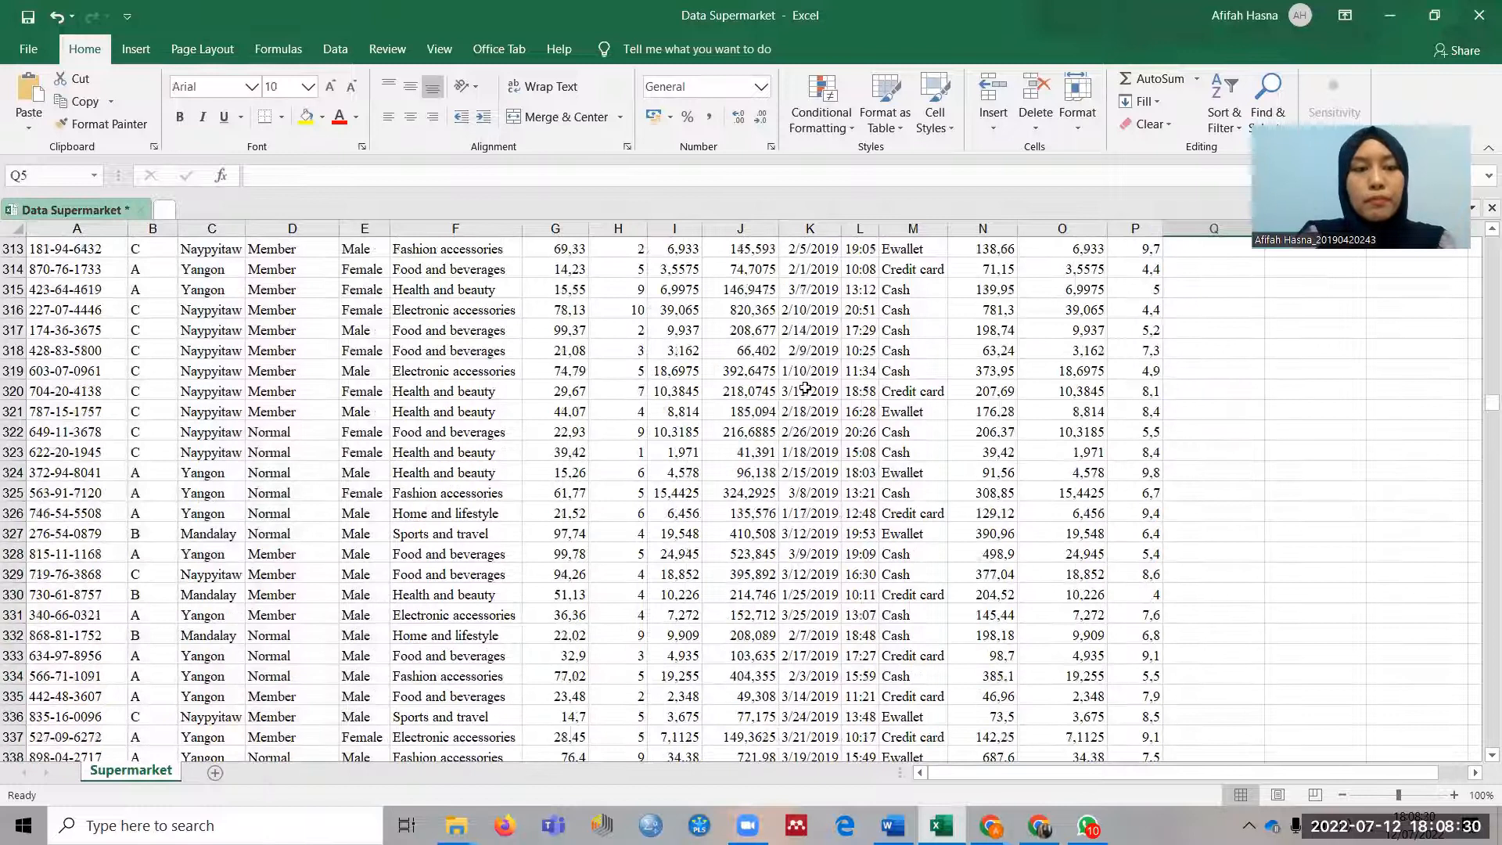
pyautogui.scroll(-1, 806, 388)
pyautogui.scroll(-20, 806, 388)
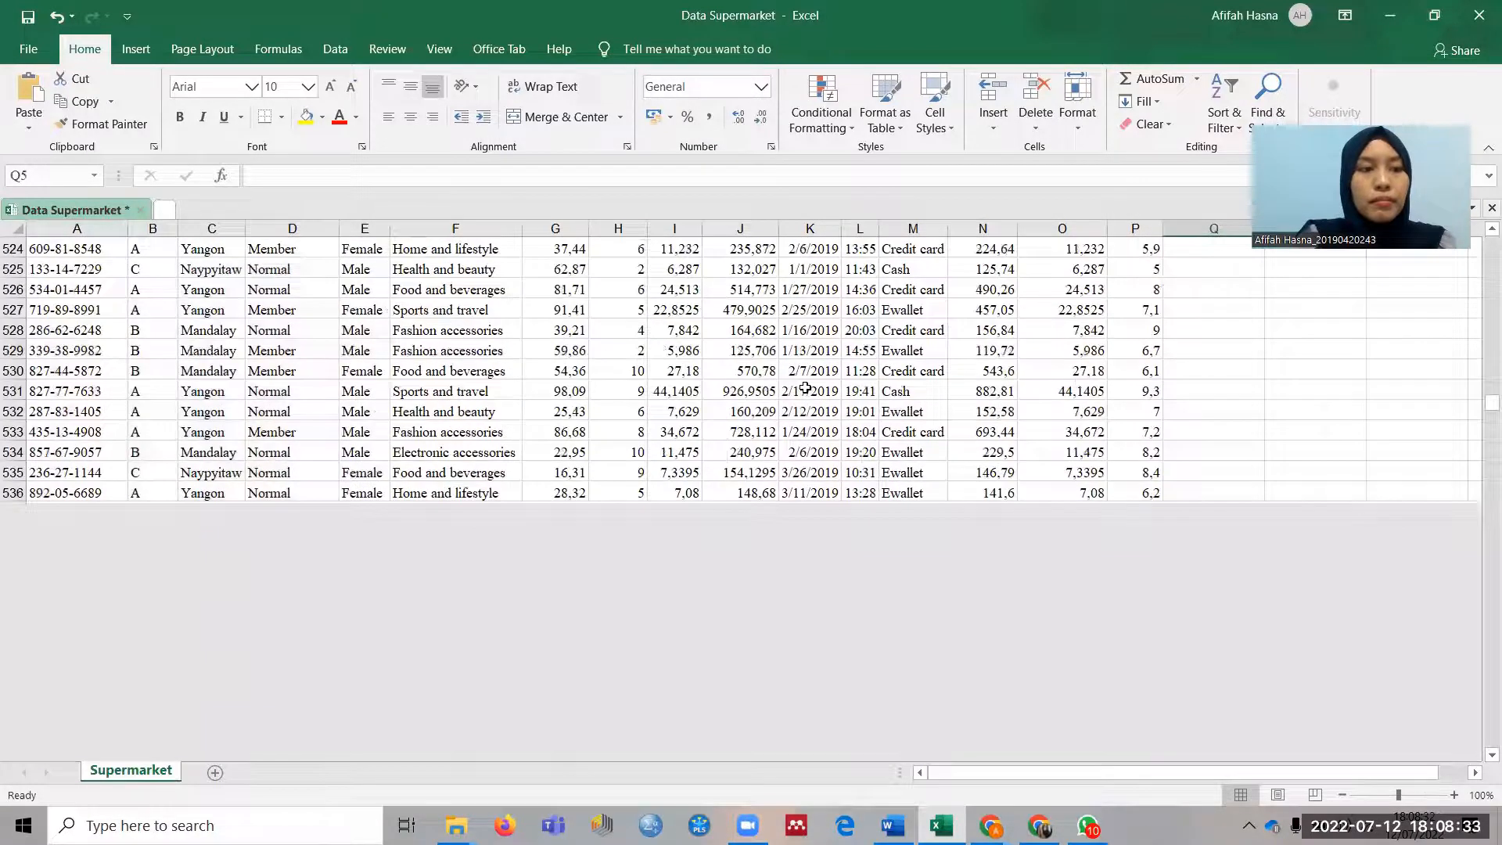
pyautogui.scroll(-20, 489, 643)
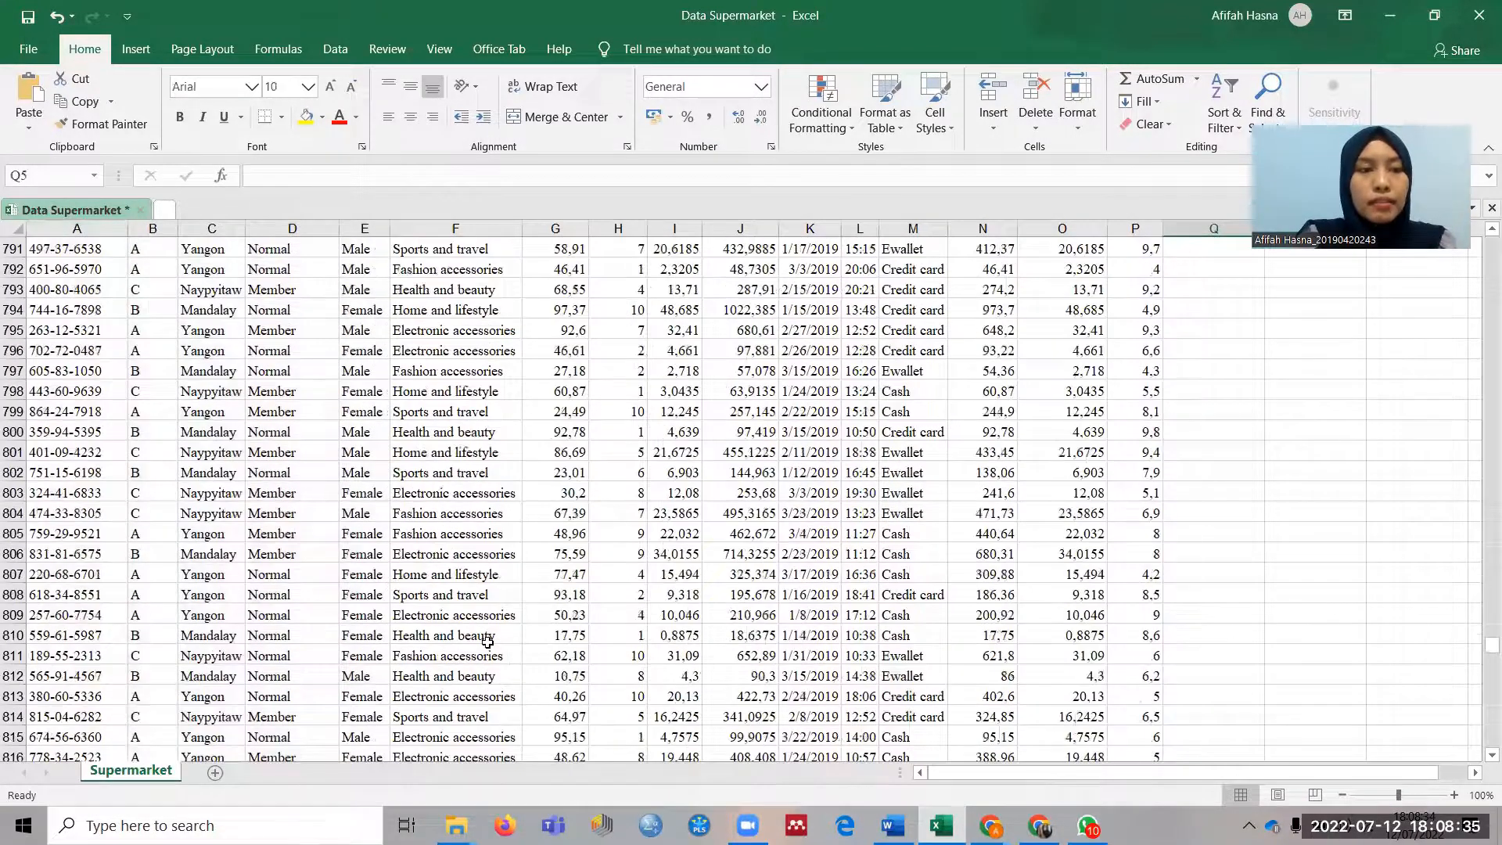
pyautogui.scroll(-20, 487, 642)
pyautogui.scroll(18, 487, 642)
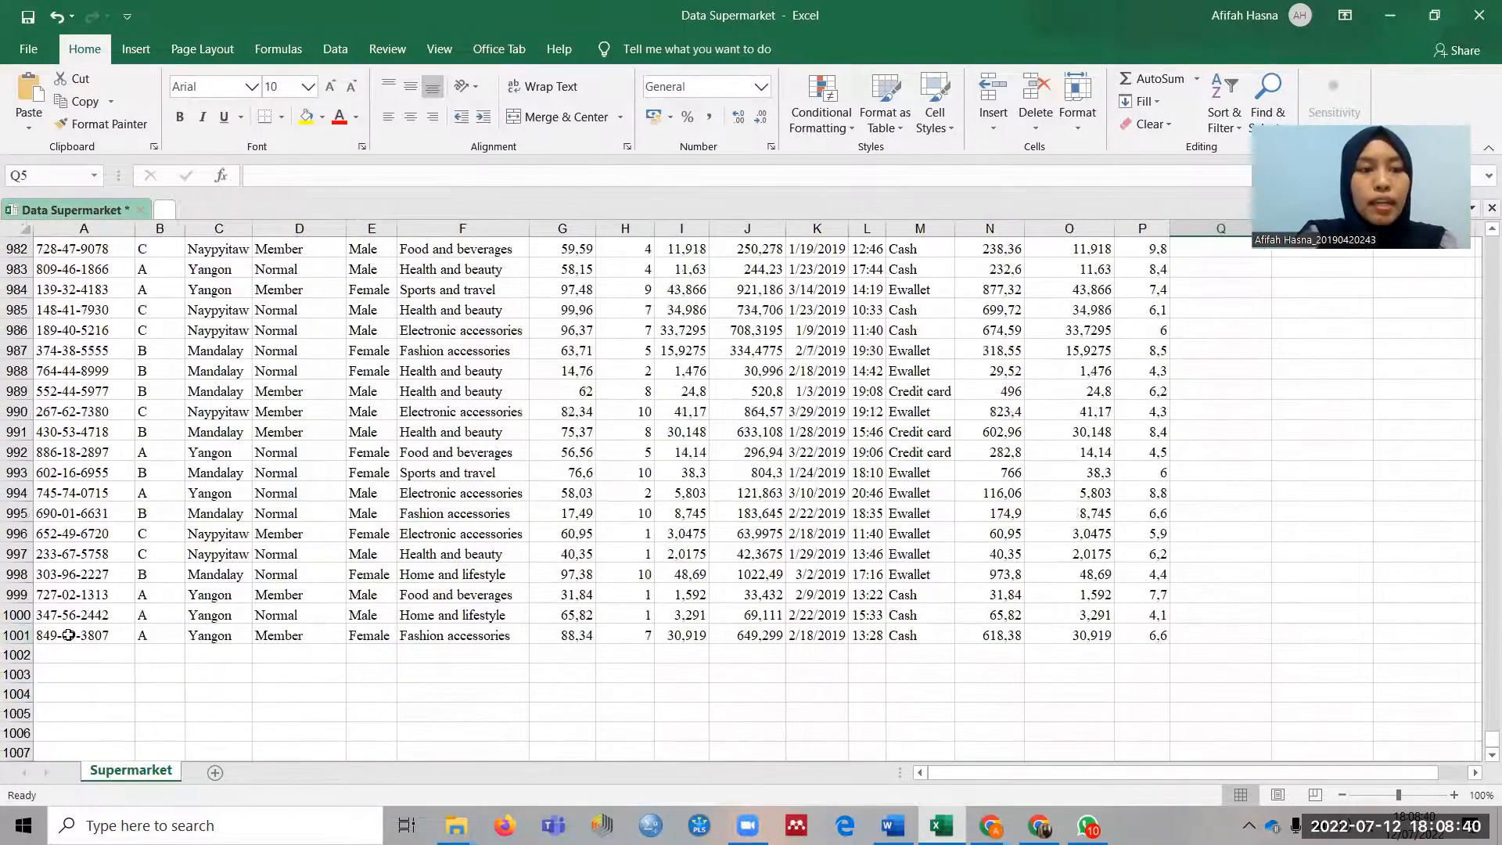
pyautogui.click(69, 636)
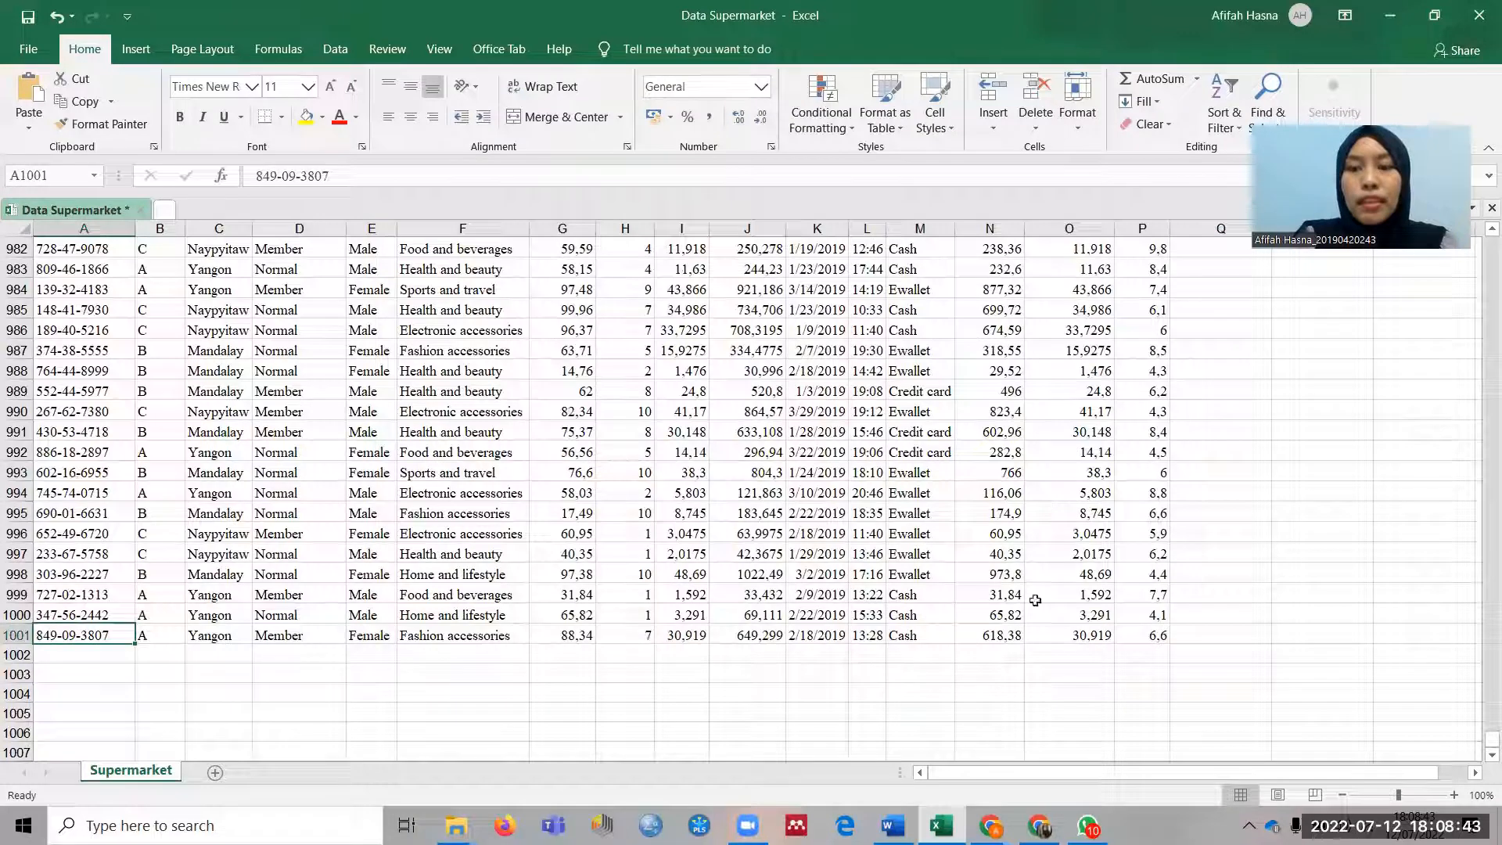
# Back in Data Studio, add the Supermarket worksheet from the Data Supermarket Google Spreadsheet to the report and delete the automatically placed table
pyautogui.moveTo(1042, 821)
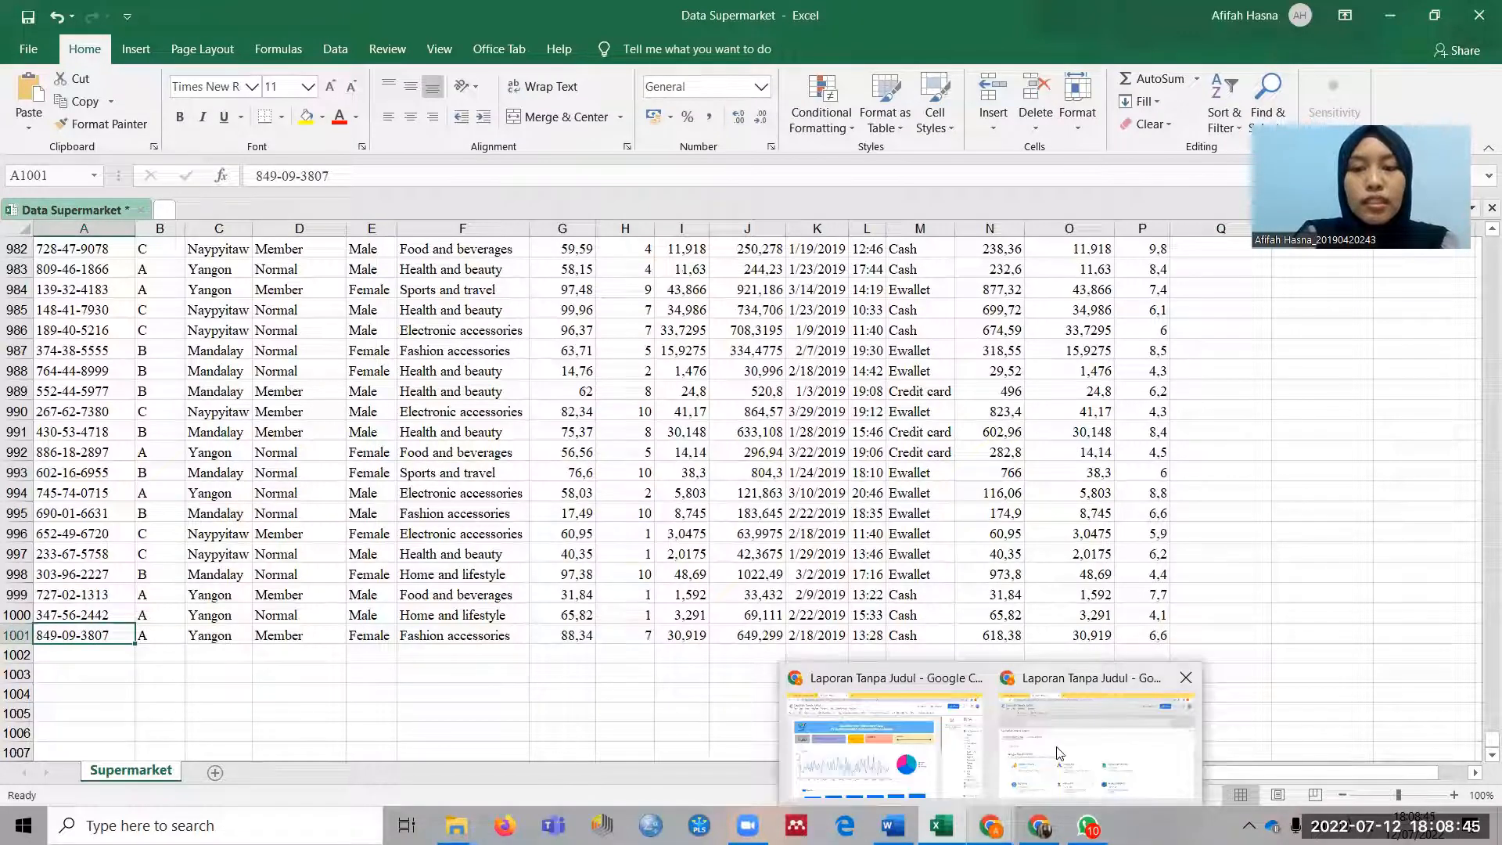
pyautogui.click(1059, 754)
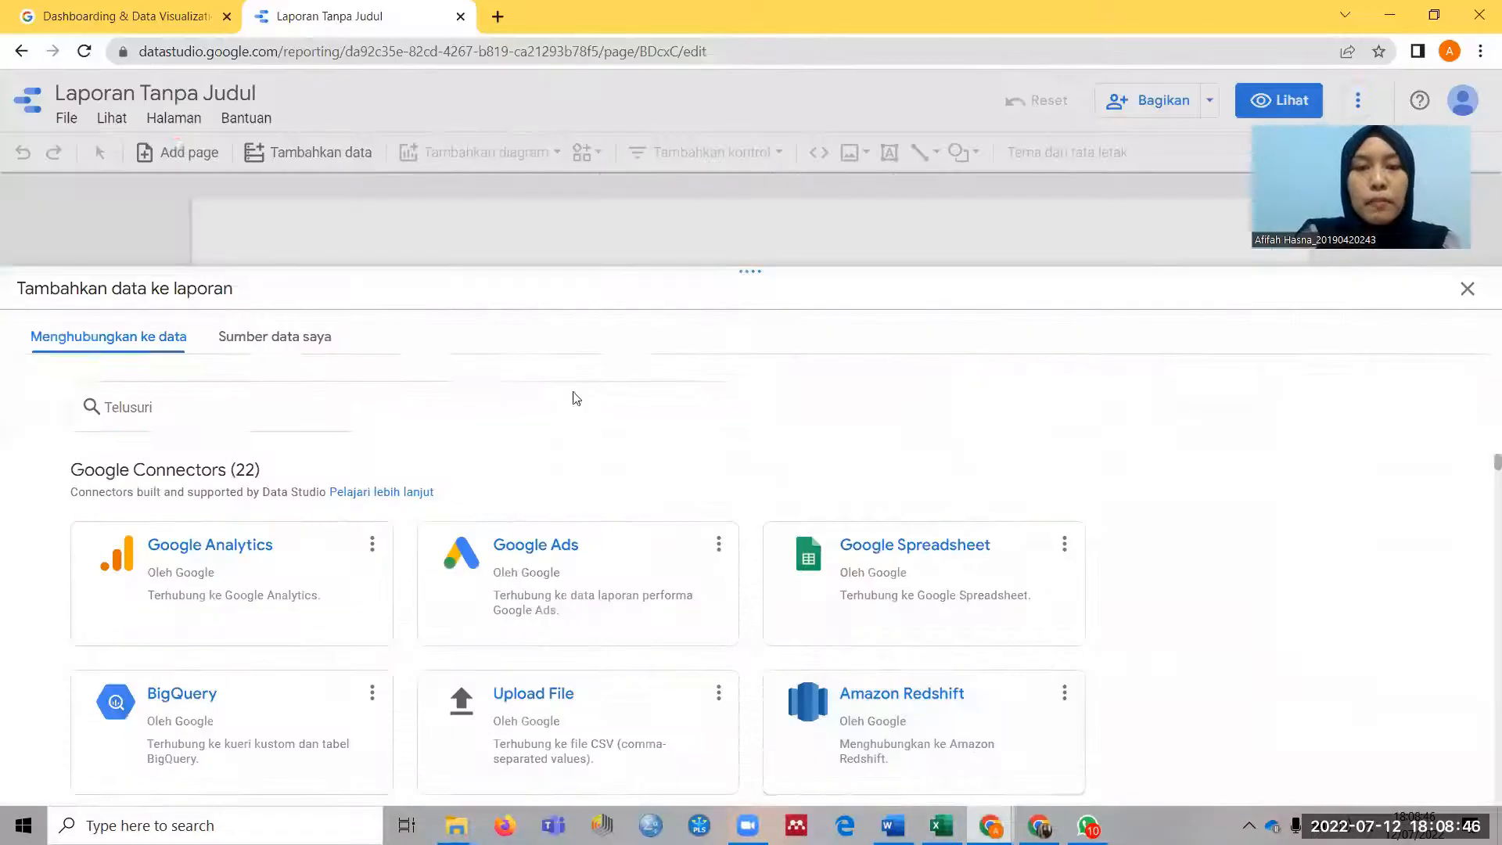
pyautogui.click(888, 553)
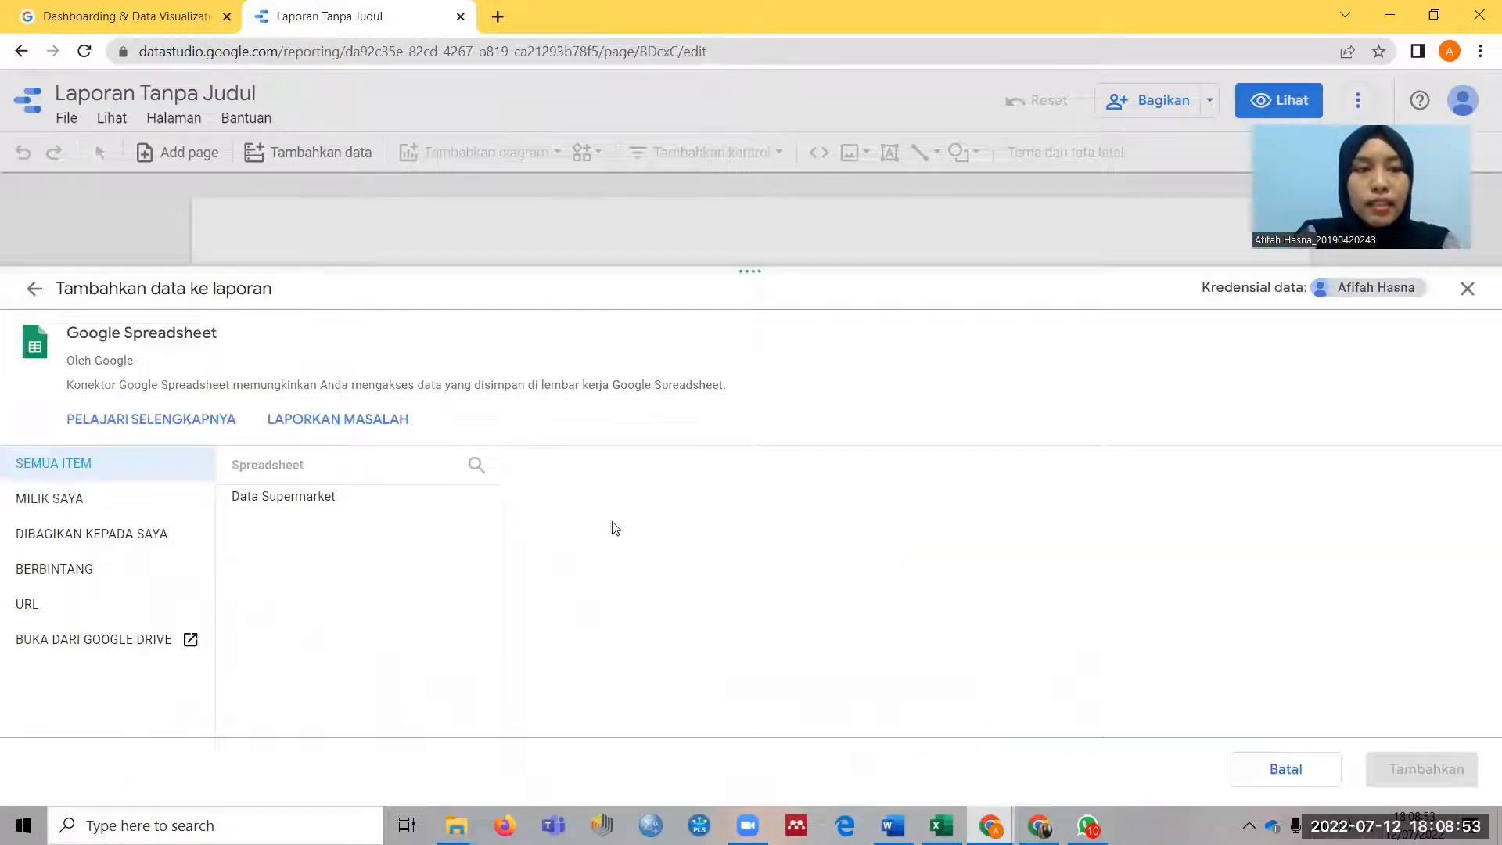
pyautogui.click(304, 495)
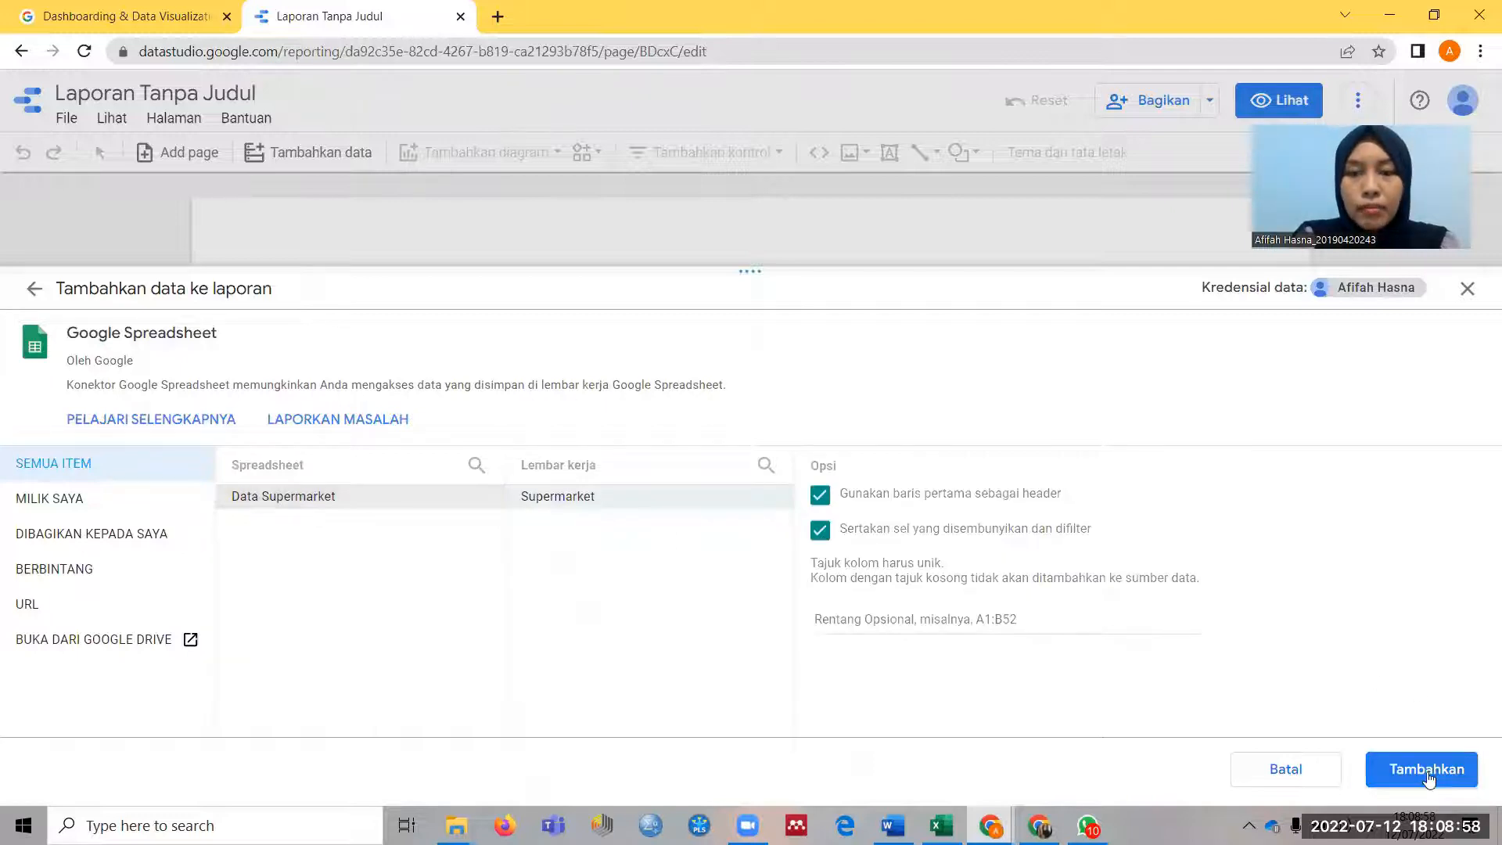
pyautogui.click(1427, 772)
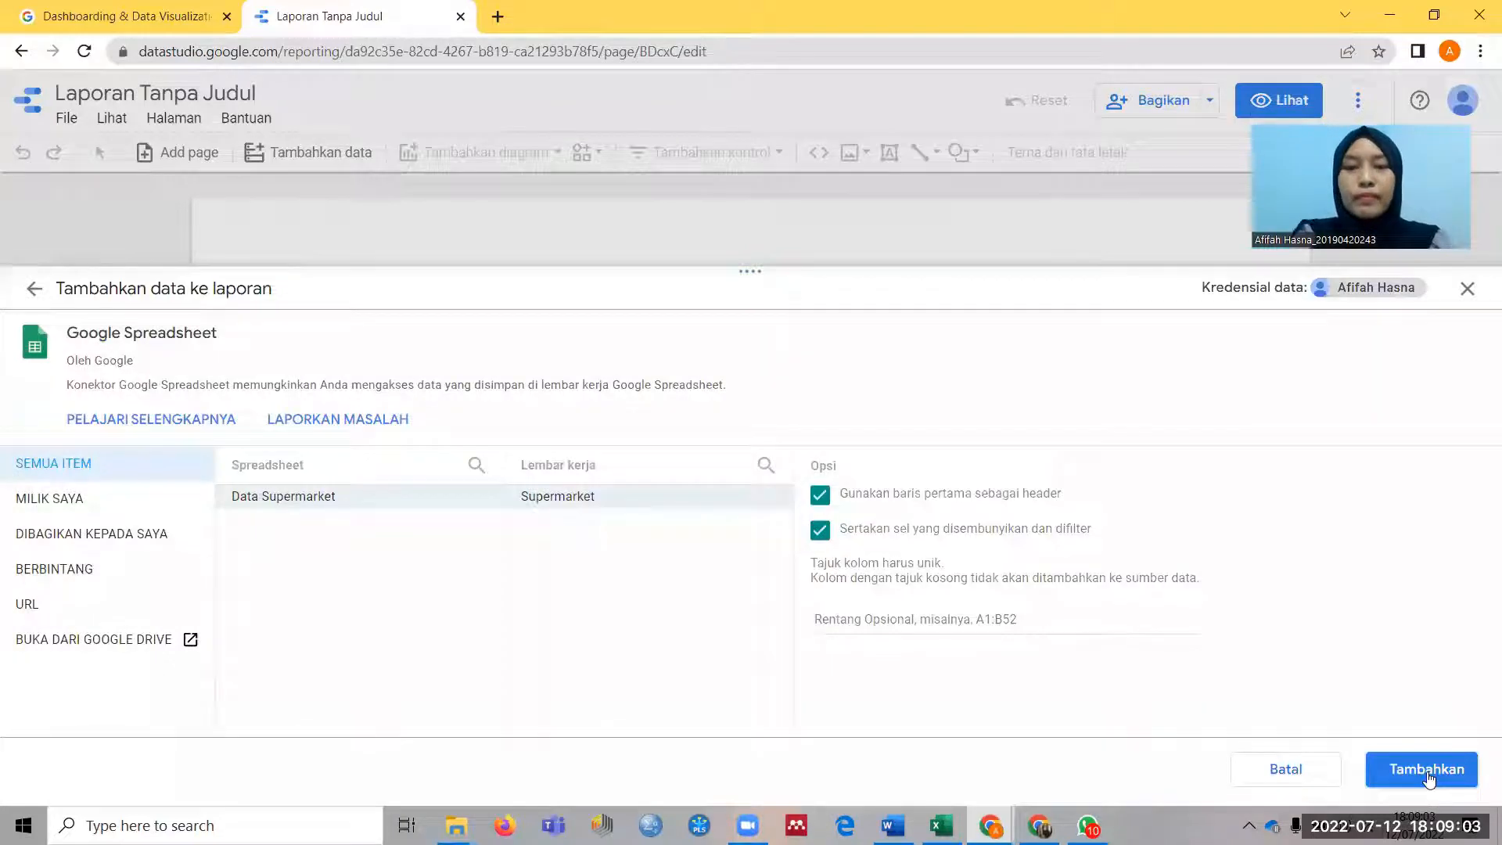
pyautogui.click(1429, 773)
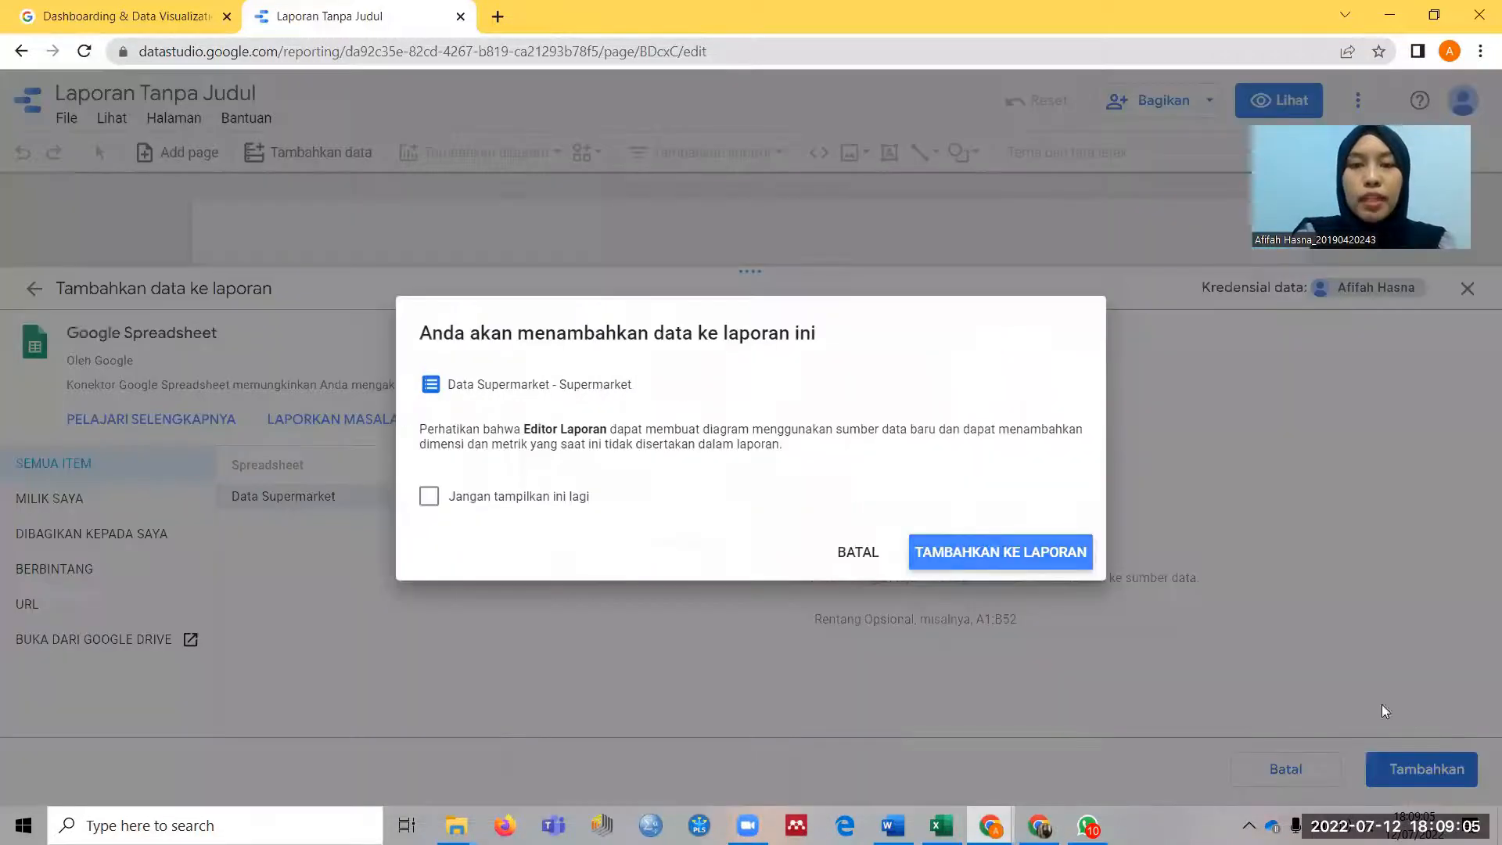
pyautogui.click(1034, 554)
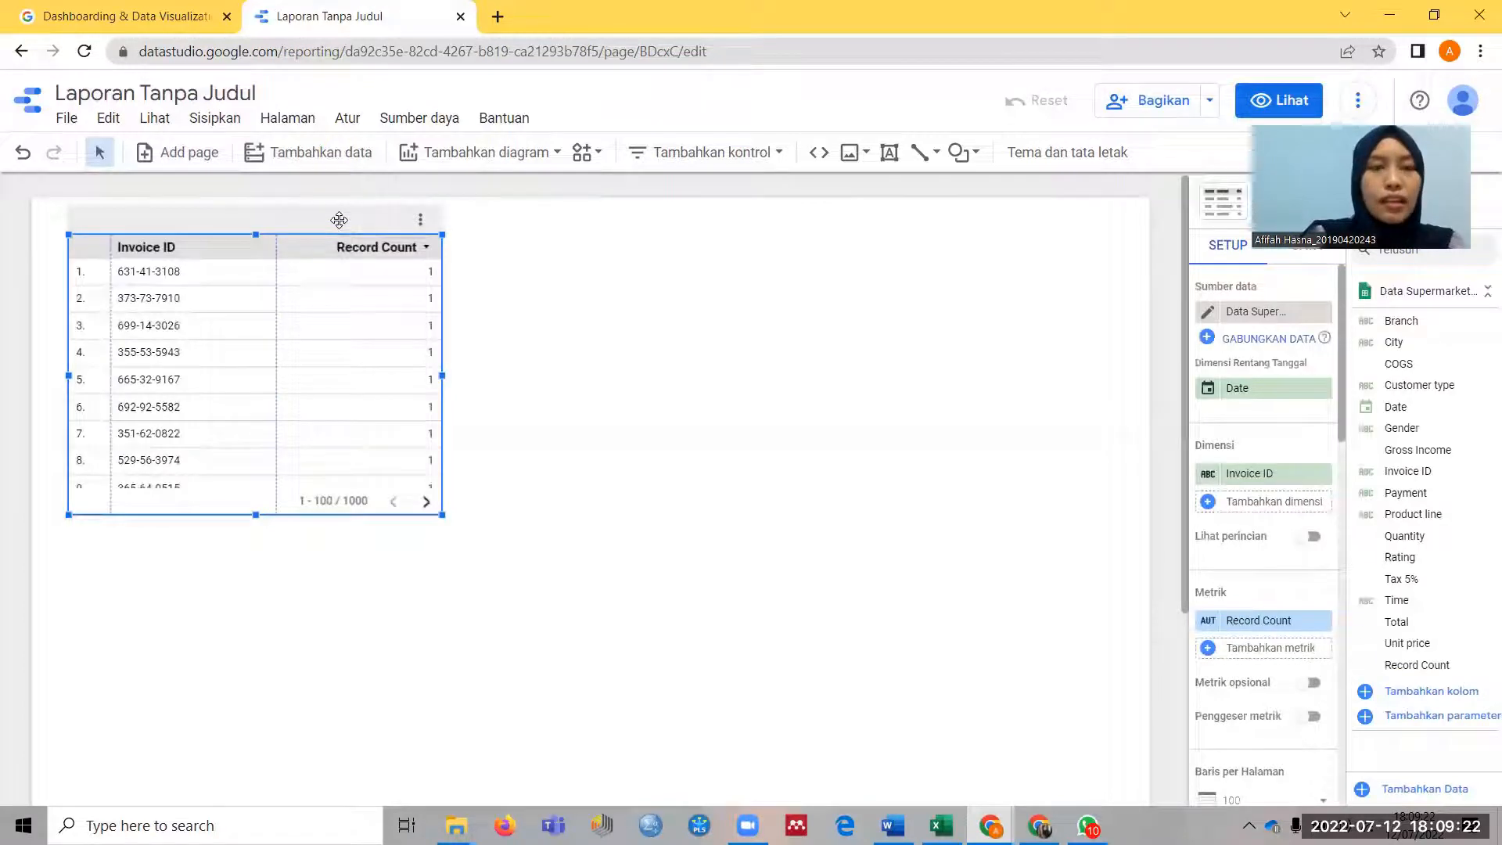
pyautogui.press('Delete')
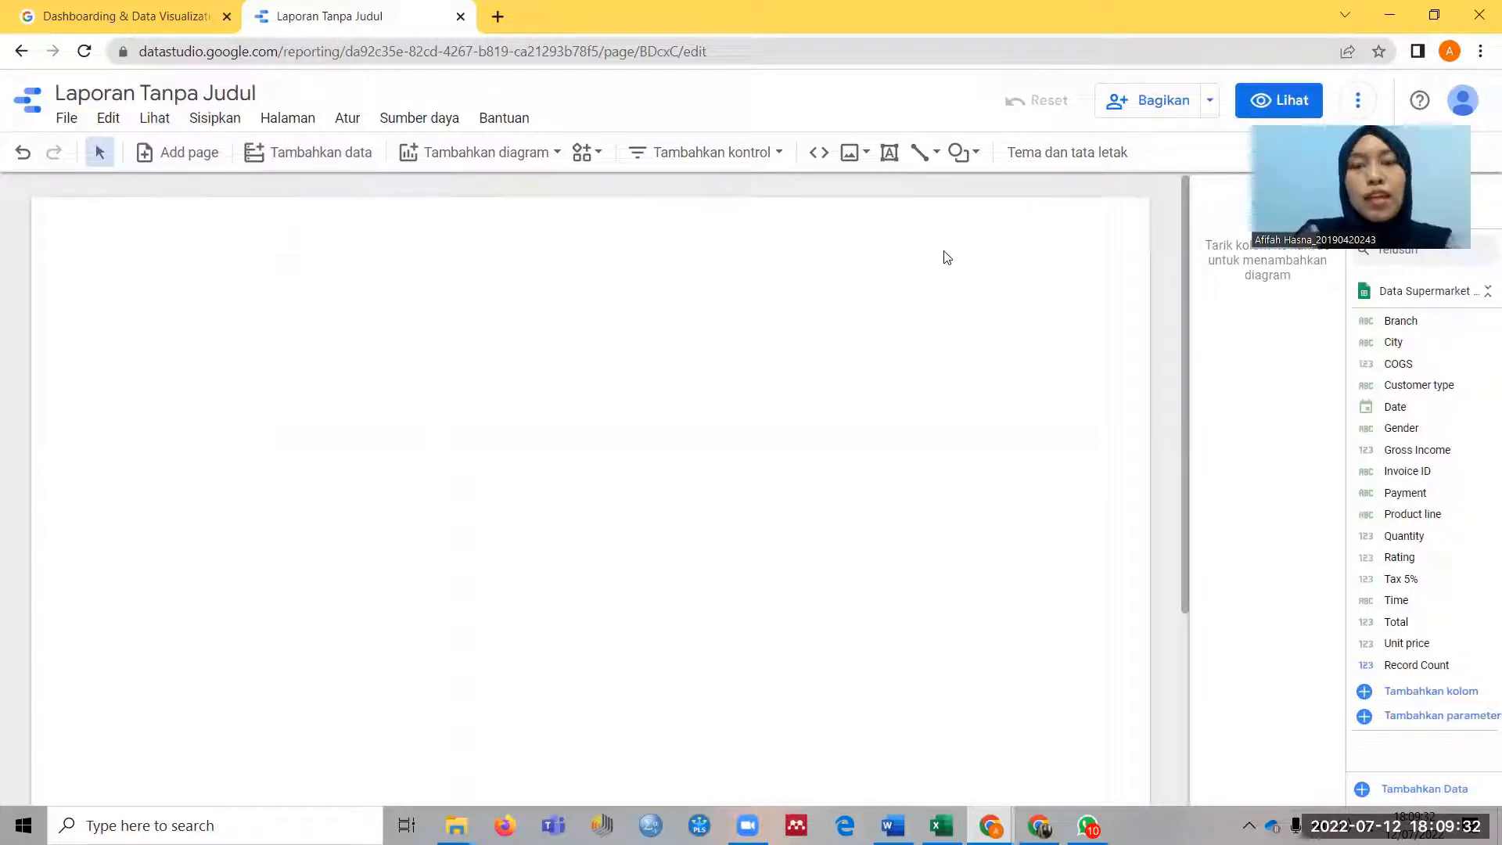
# Set the report's canvas height to 1500 pixels in the layout settings
pyautogui.click(965, 155)
pyautogui.click(1006, 191)
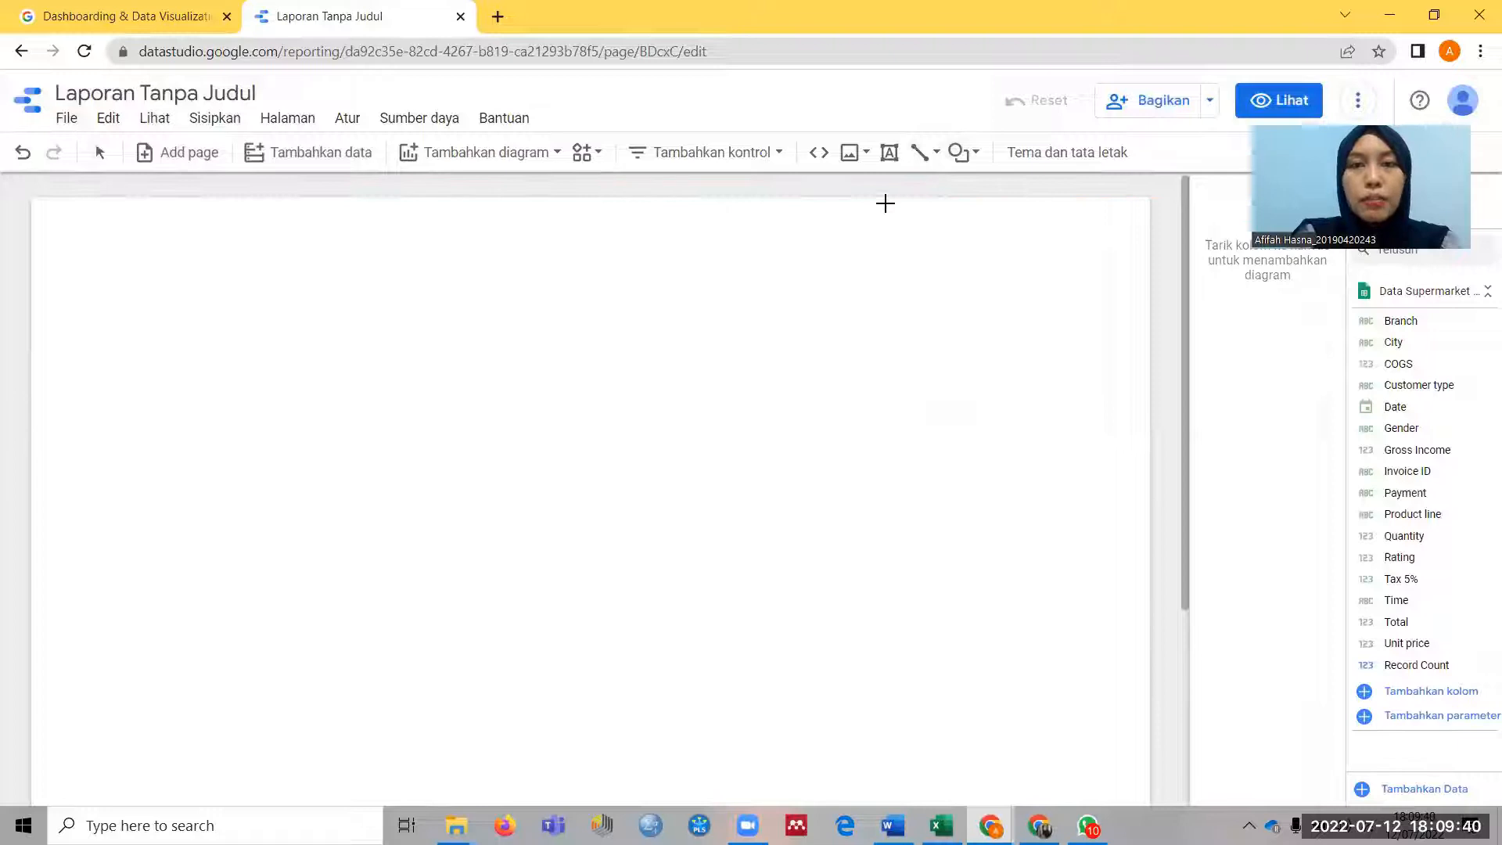
pyautogui.click(1055, 163)
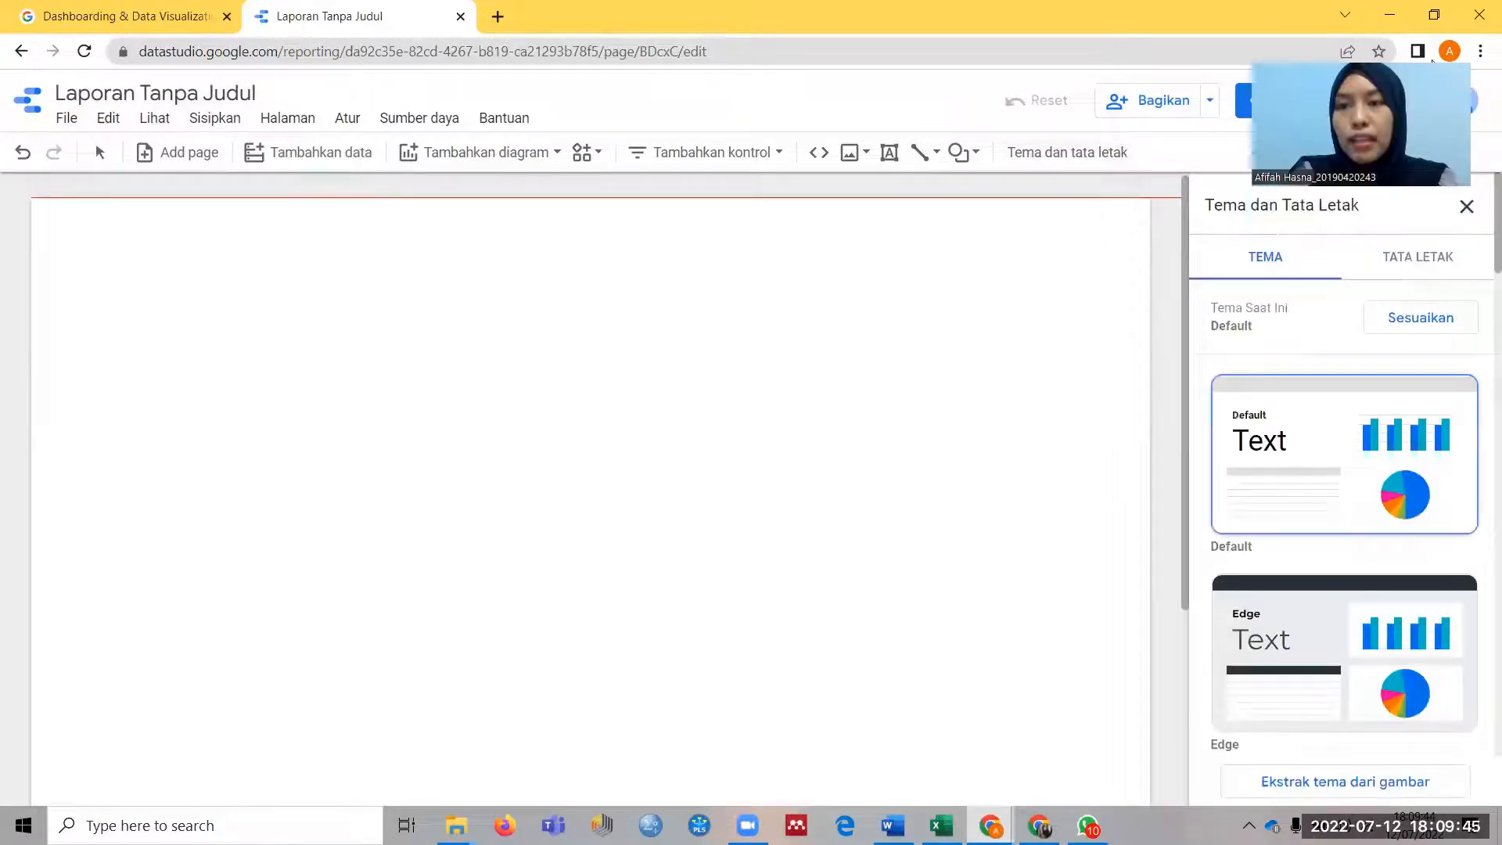
pyautogui.click(1401, 256)
pyautogui.scroll(-1, 1372, 576)
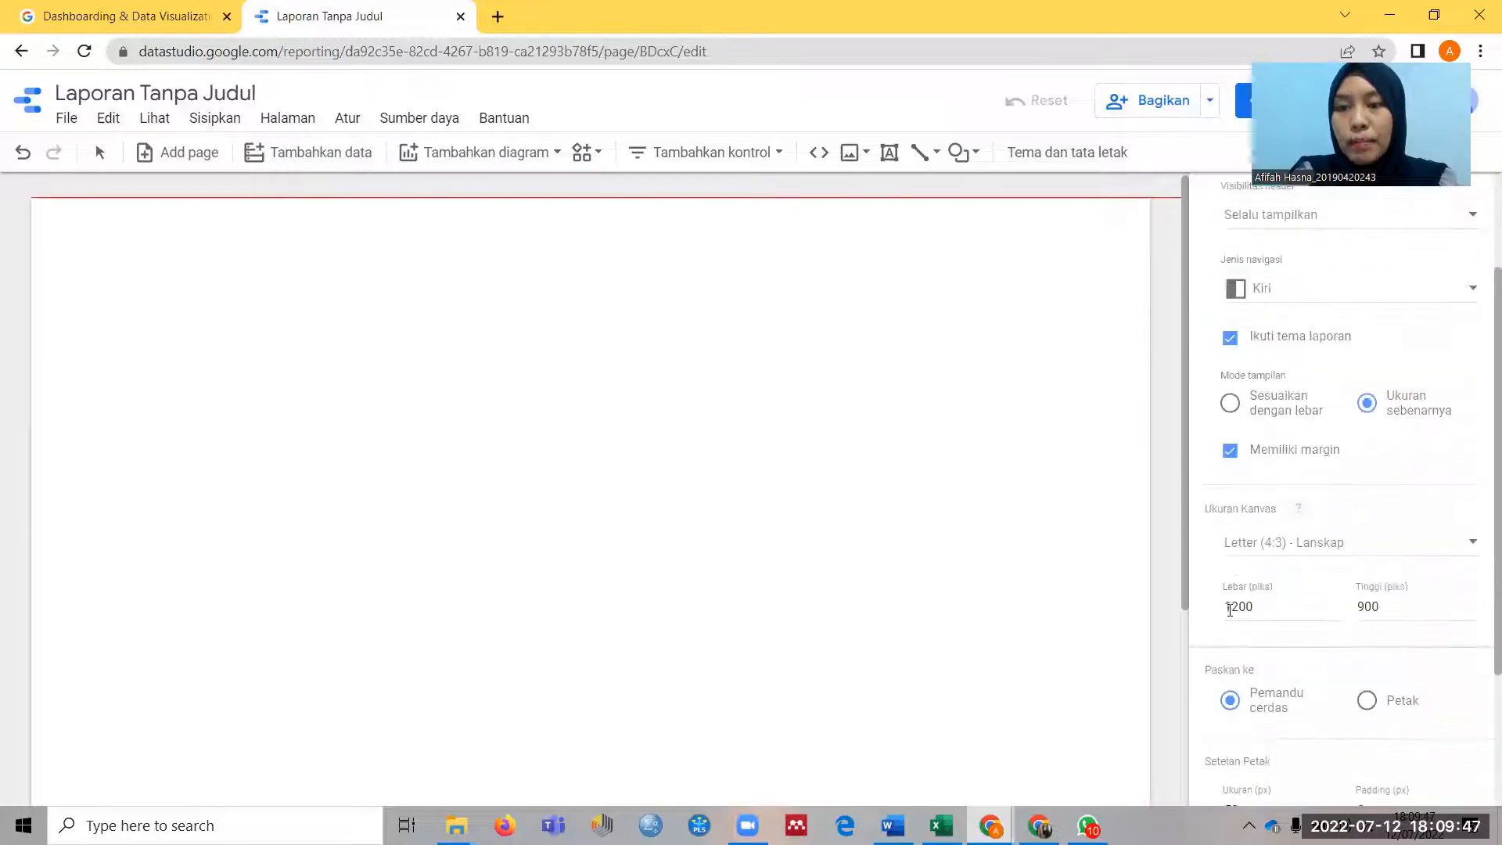
pyautogui.moveTo(1389, 607); pyautogui.dragTo(1342, 612)
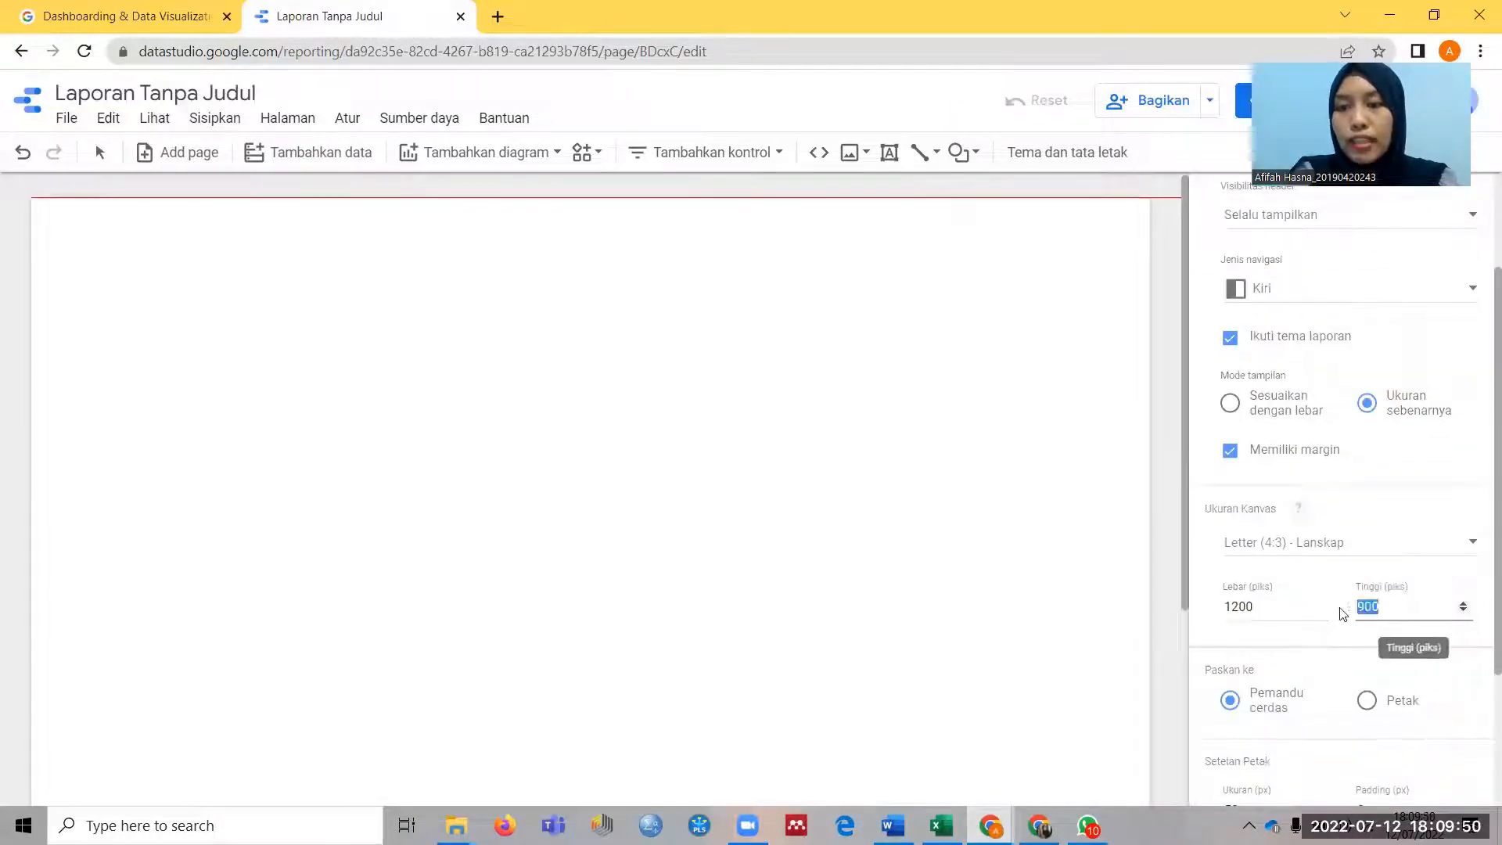
pyautogui.write('1500')
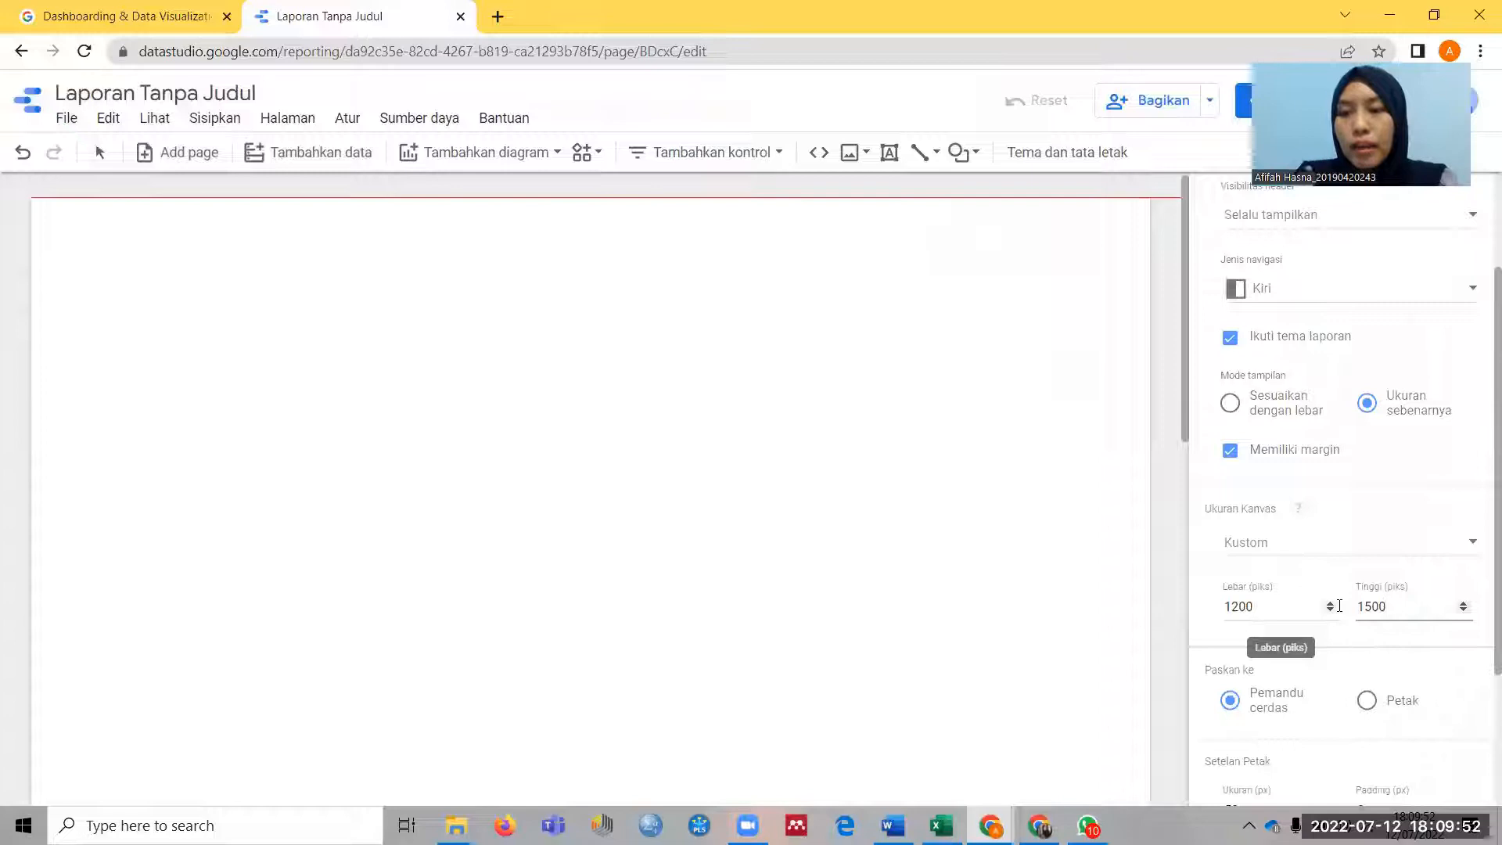
pyautogui.click(801, 406)
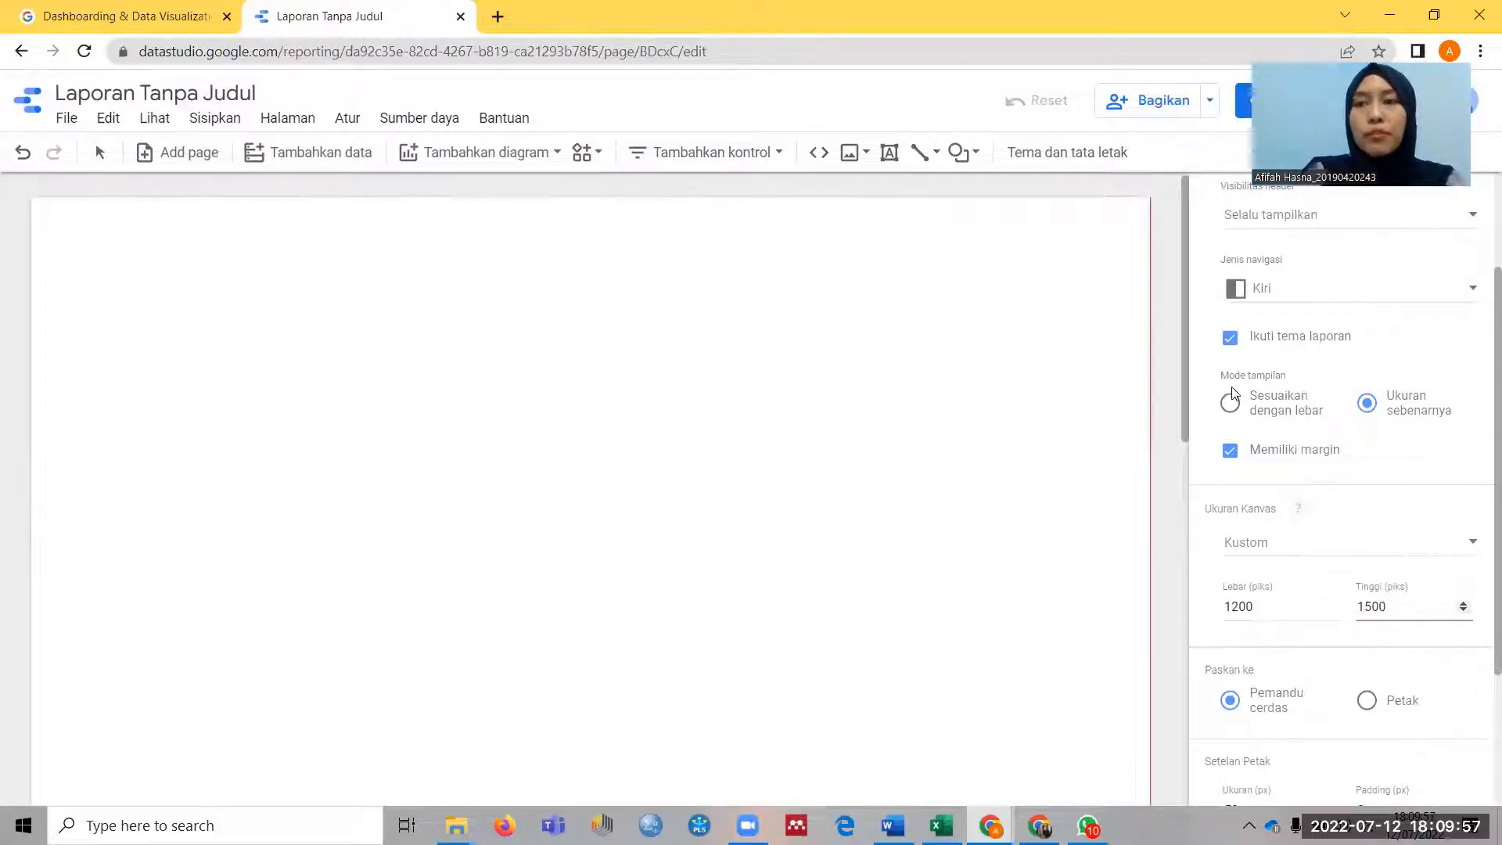
# Draw a wide header rectangle across the top of the page and narrow it to fit within the page edges
pyautogui.click(962, 155)
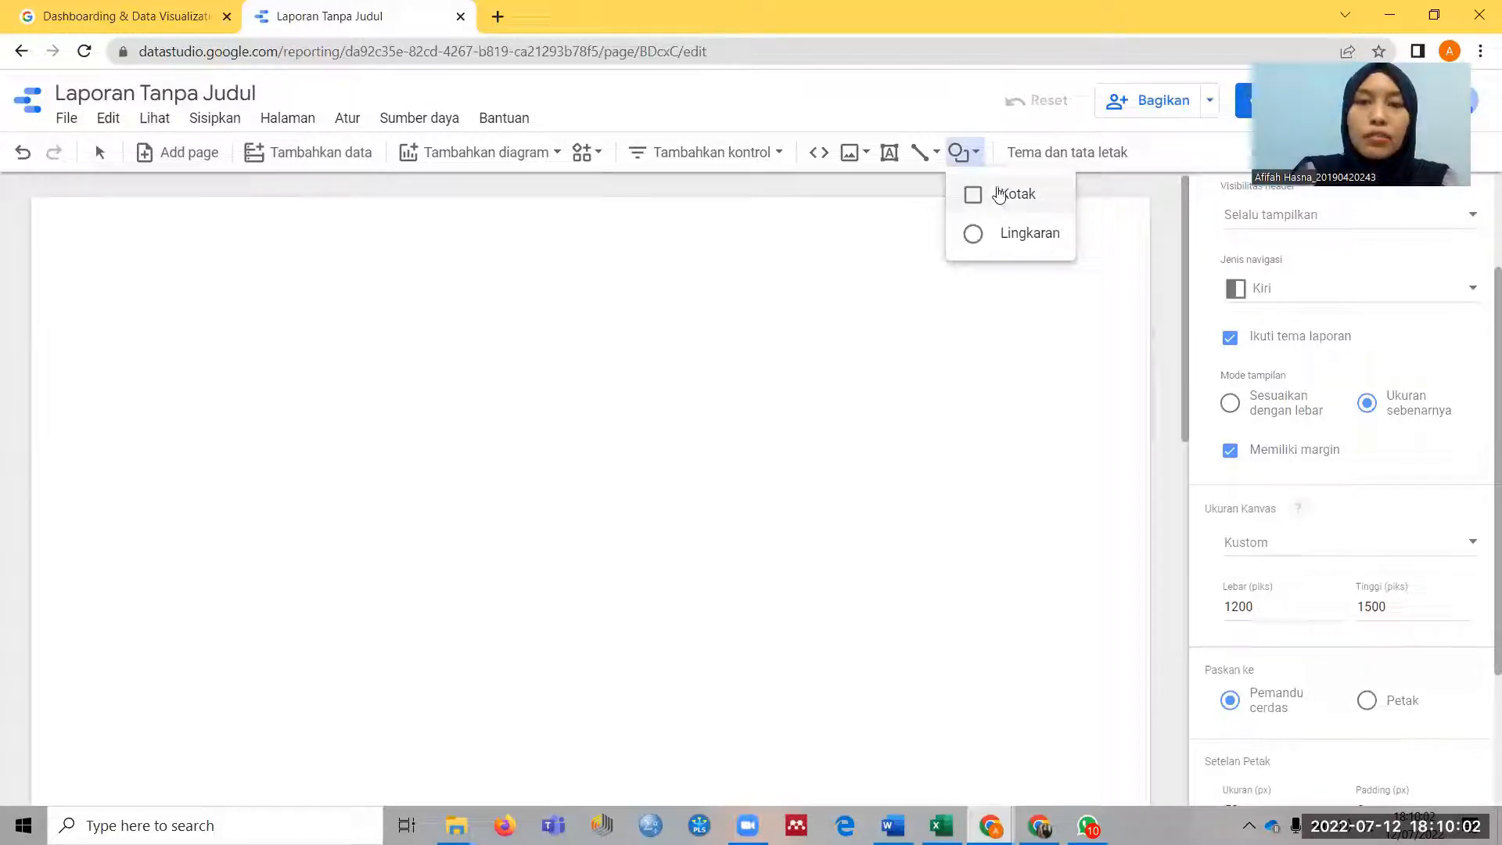
pyautogui.click(999, 194)
pyautogui.click(961, 158)
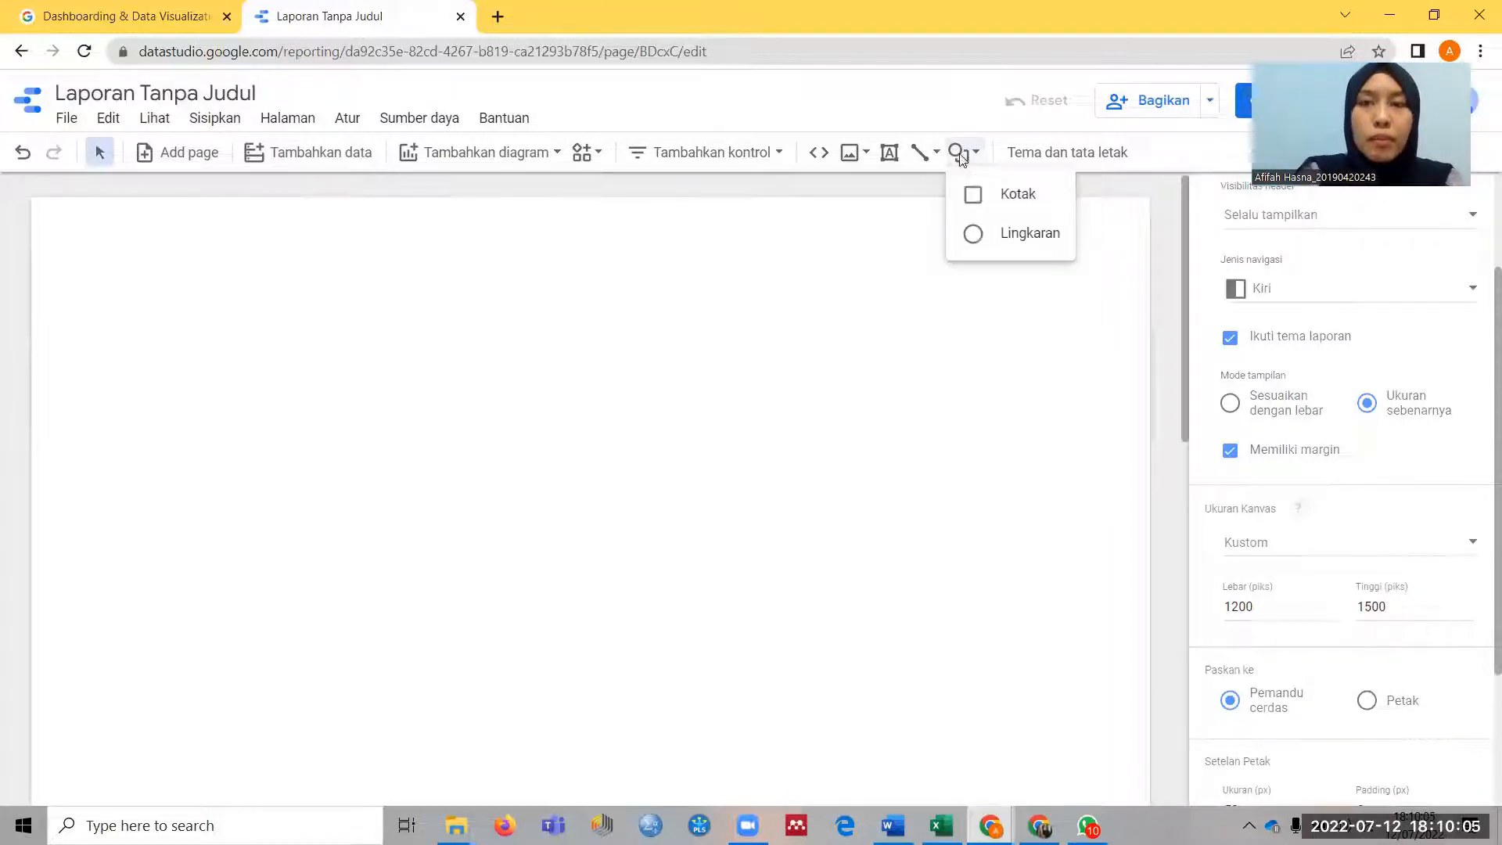
pyautogui.click(996, 197)
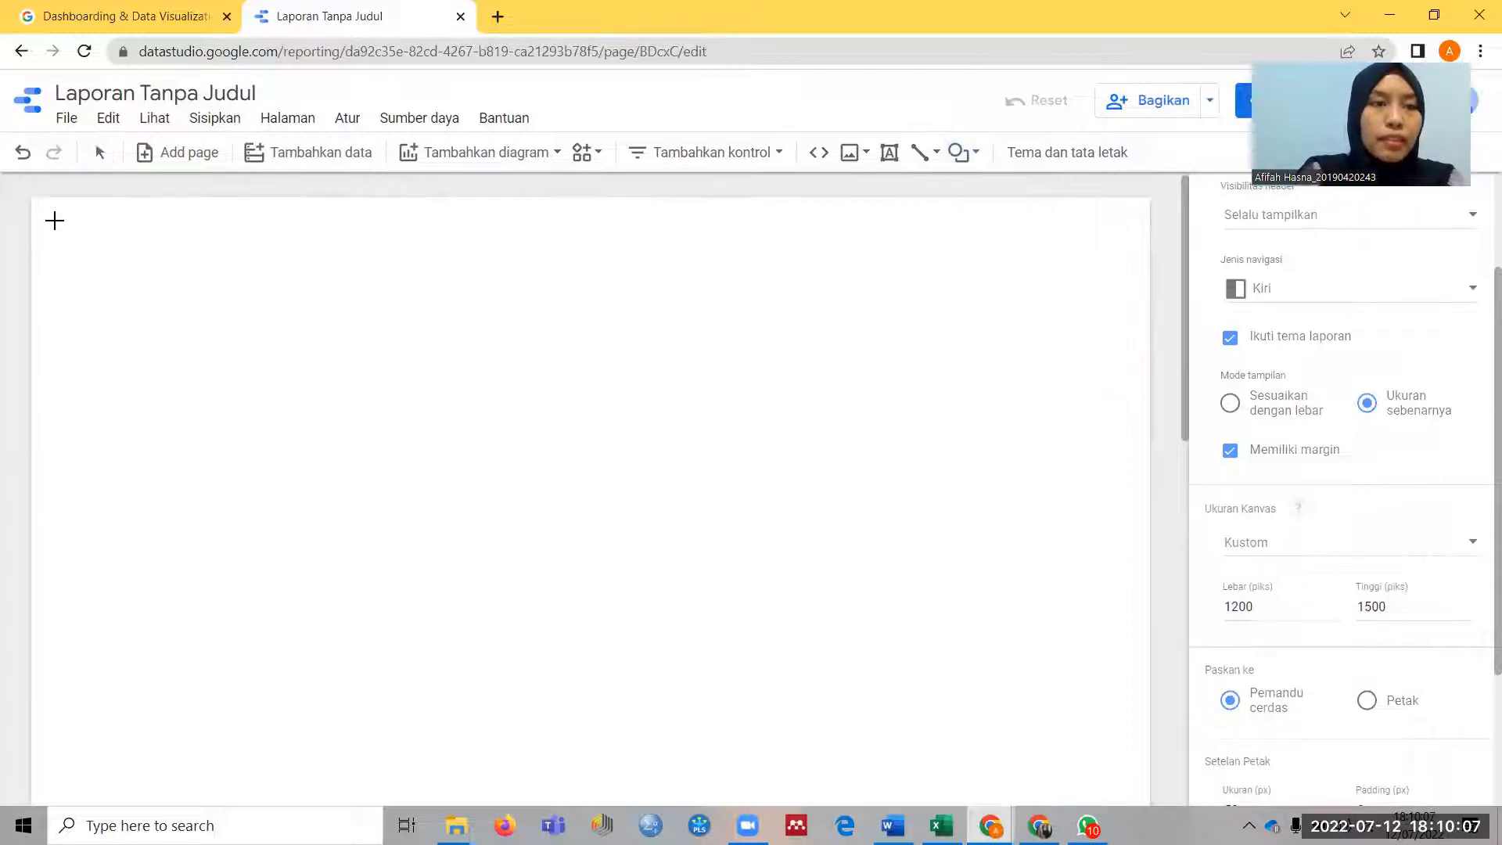
pyautogui.moveTo(56, 219); pyautogui.dragTo(1131, 313)
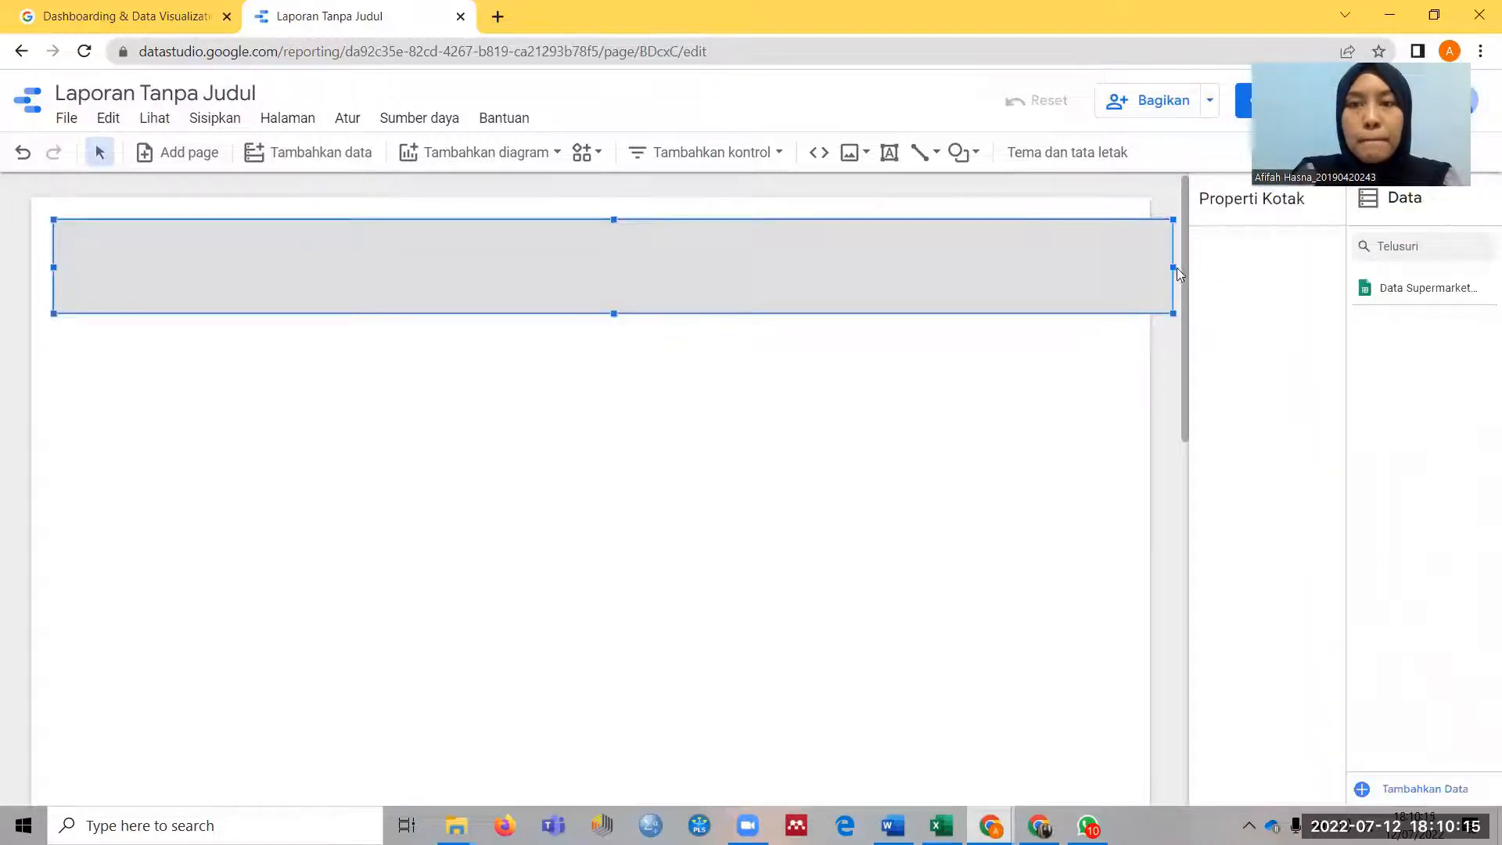
pyautogui.moveTo(1173, 268); pyautogui.dragTo(1122, 260)
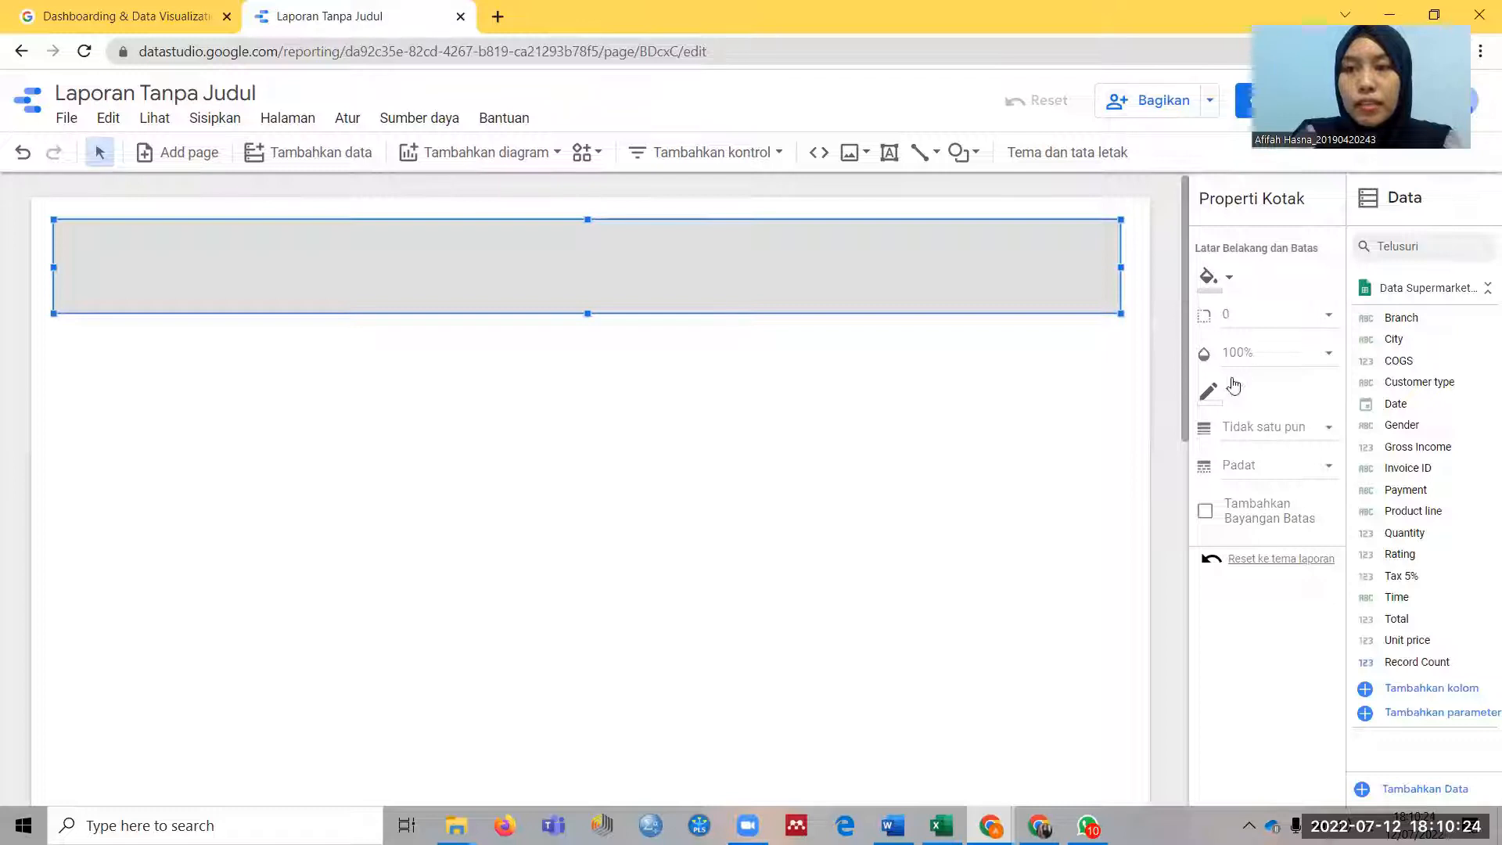
# Fill the header rectangle with light blue and add a border shadow
pyautogui.click(1215, 291)
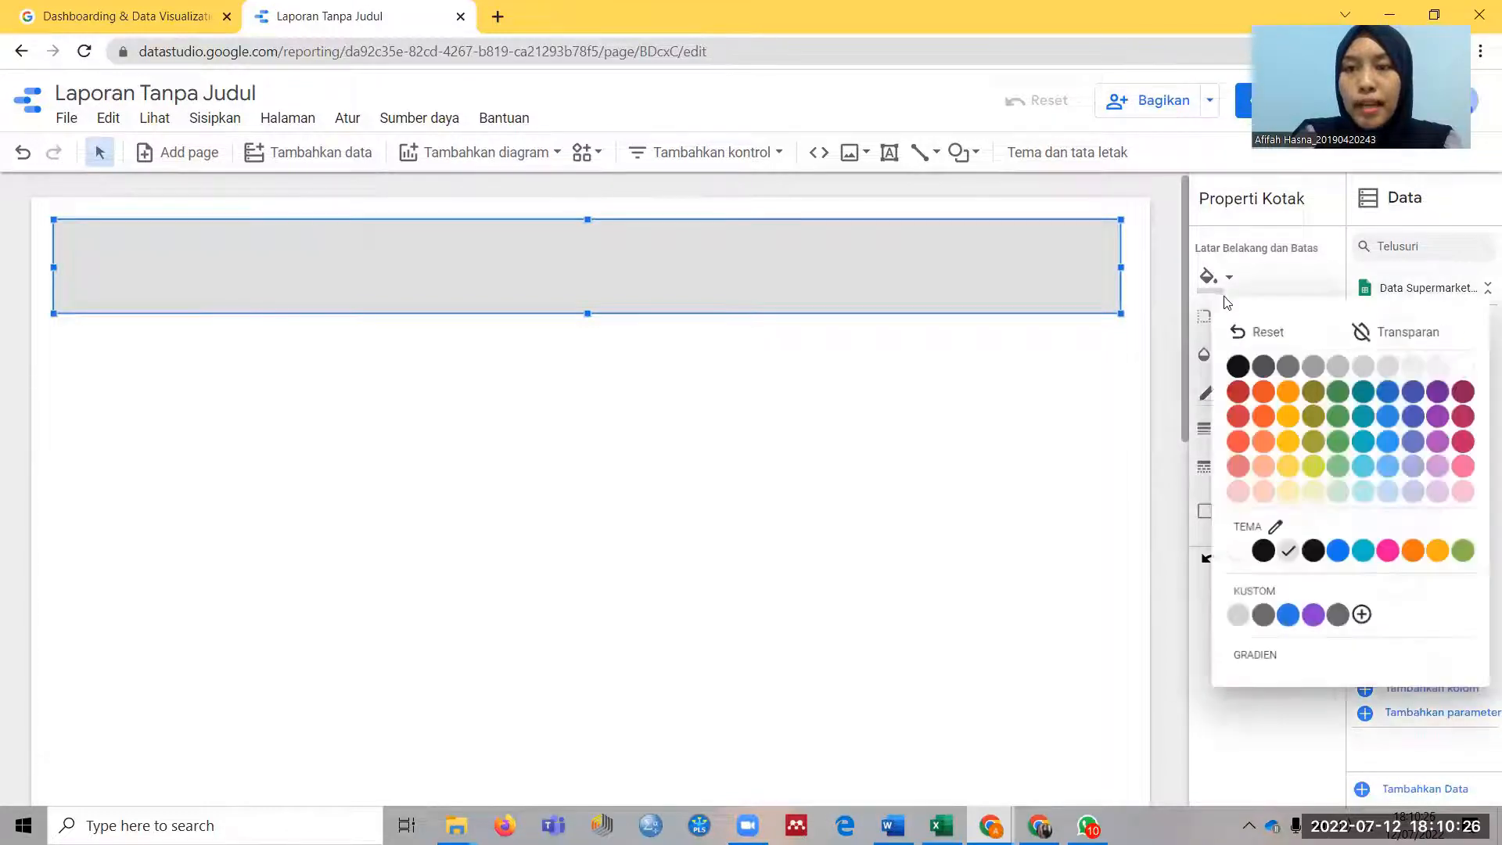
pyautogui.click(1390, 468)
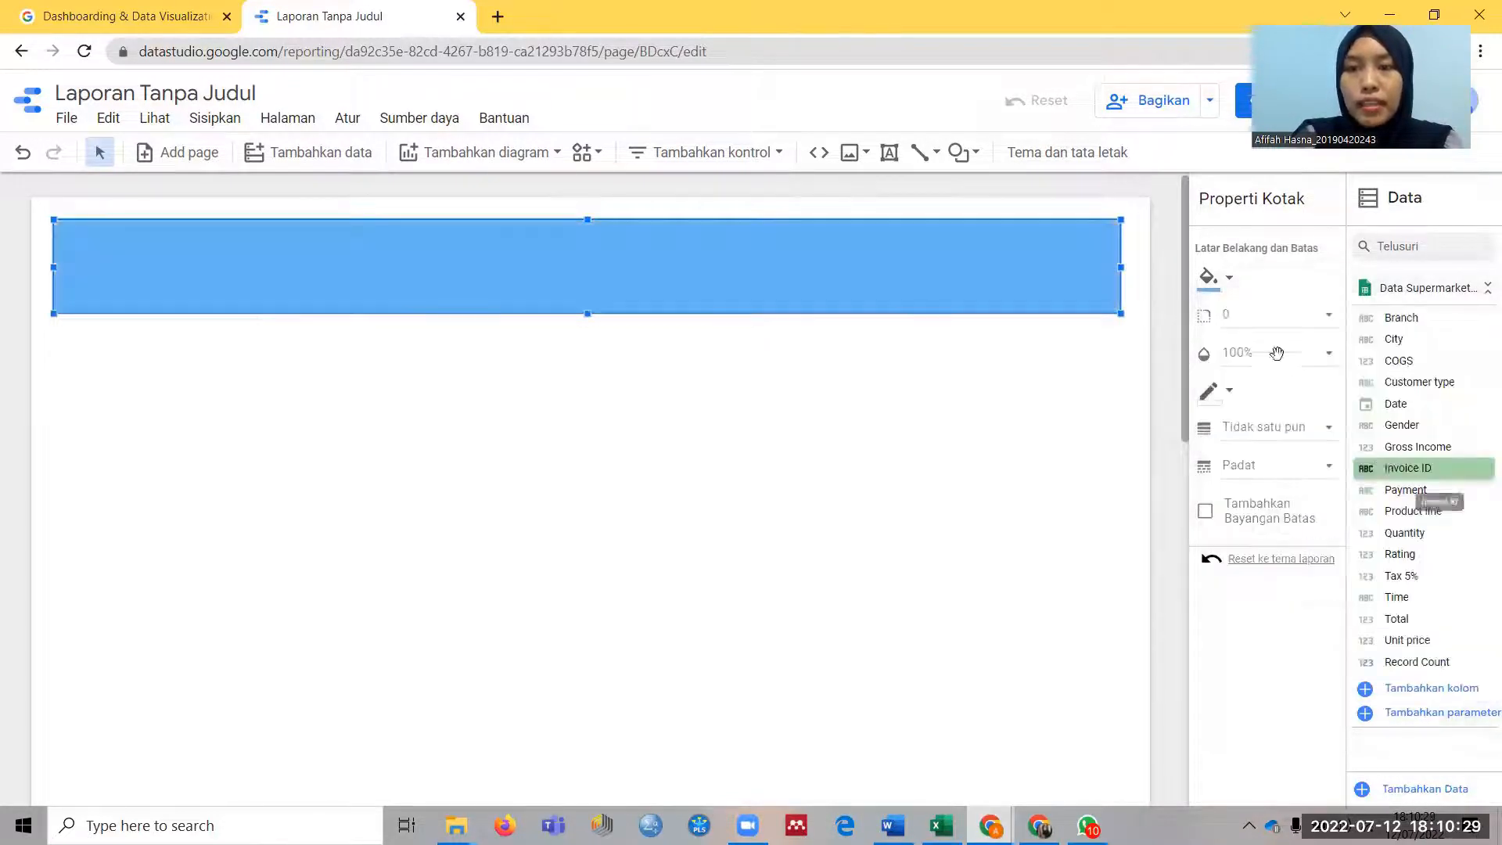
pyautogui.click(1205, 510)
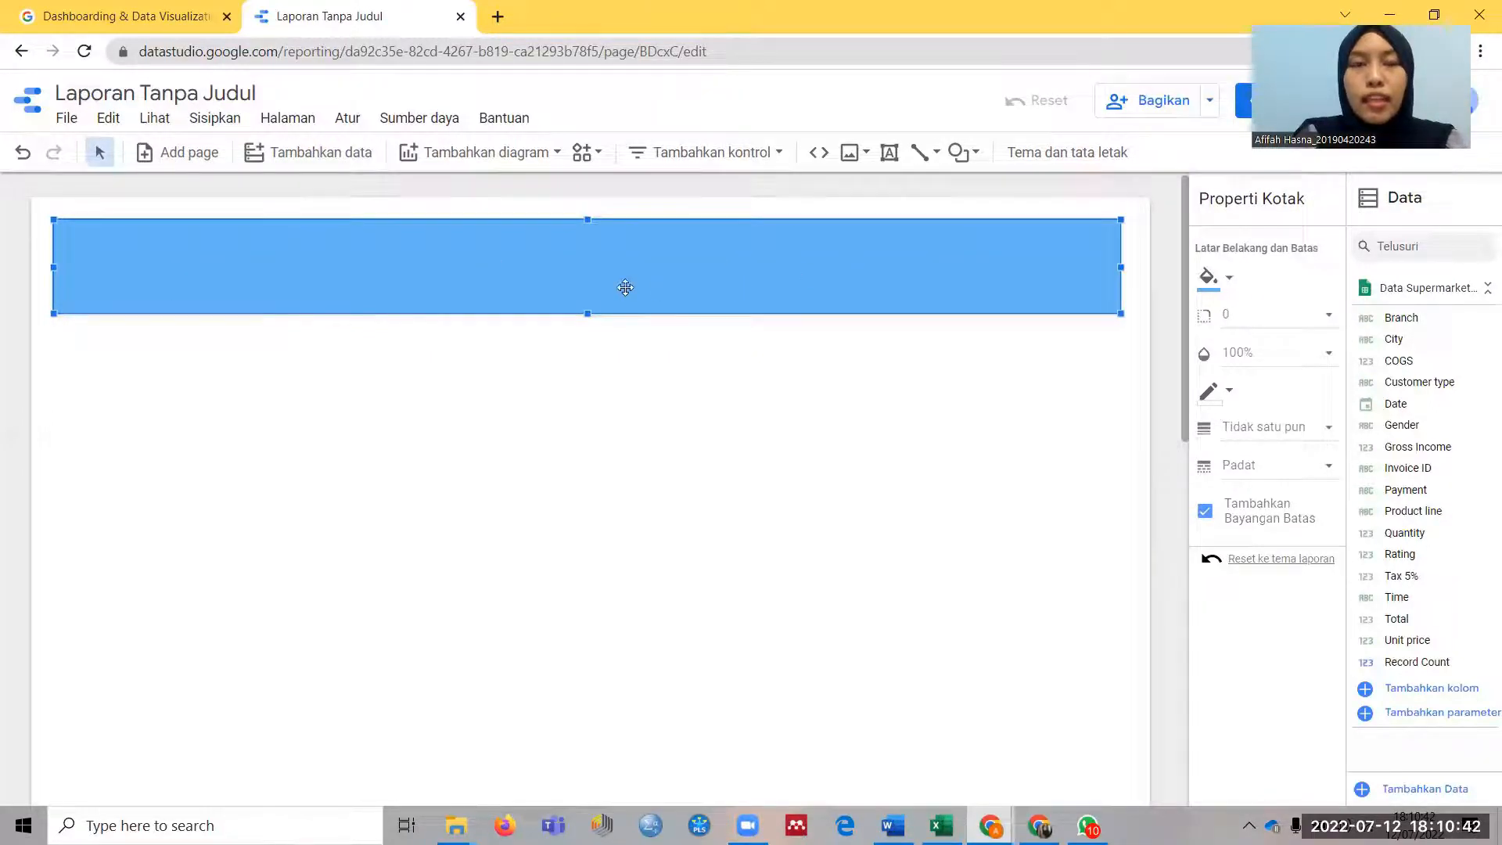
# Upload the LOGO SUPERMARKET image from the computer and fit it at a small size into the left end of the header rectangle
pyautogui.click(851, 152)
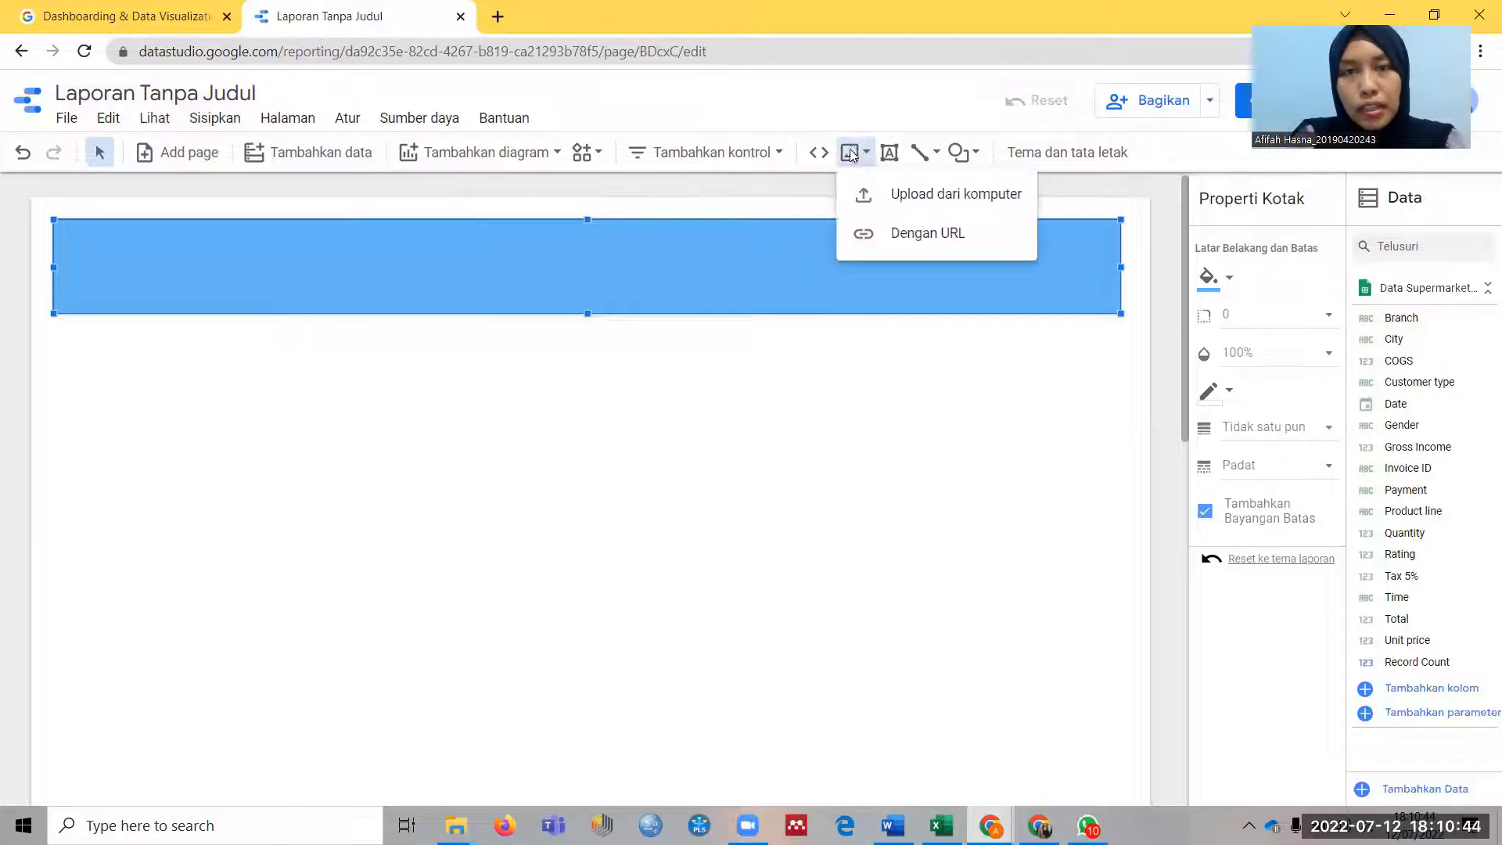
pyautogui.click(896, 194)
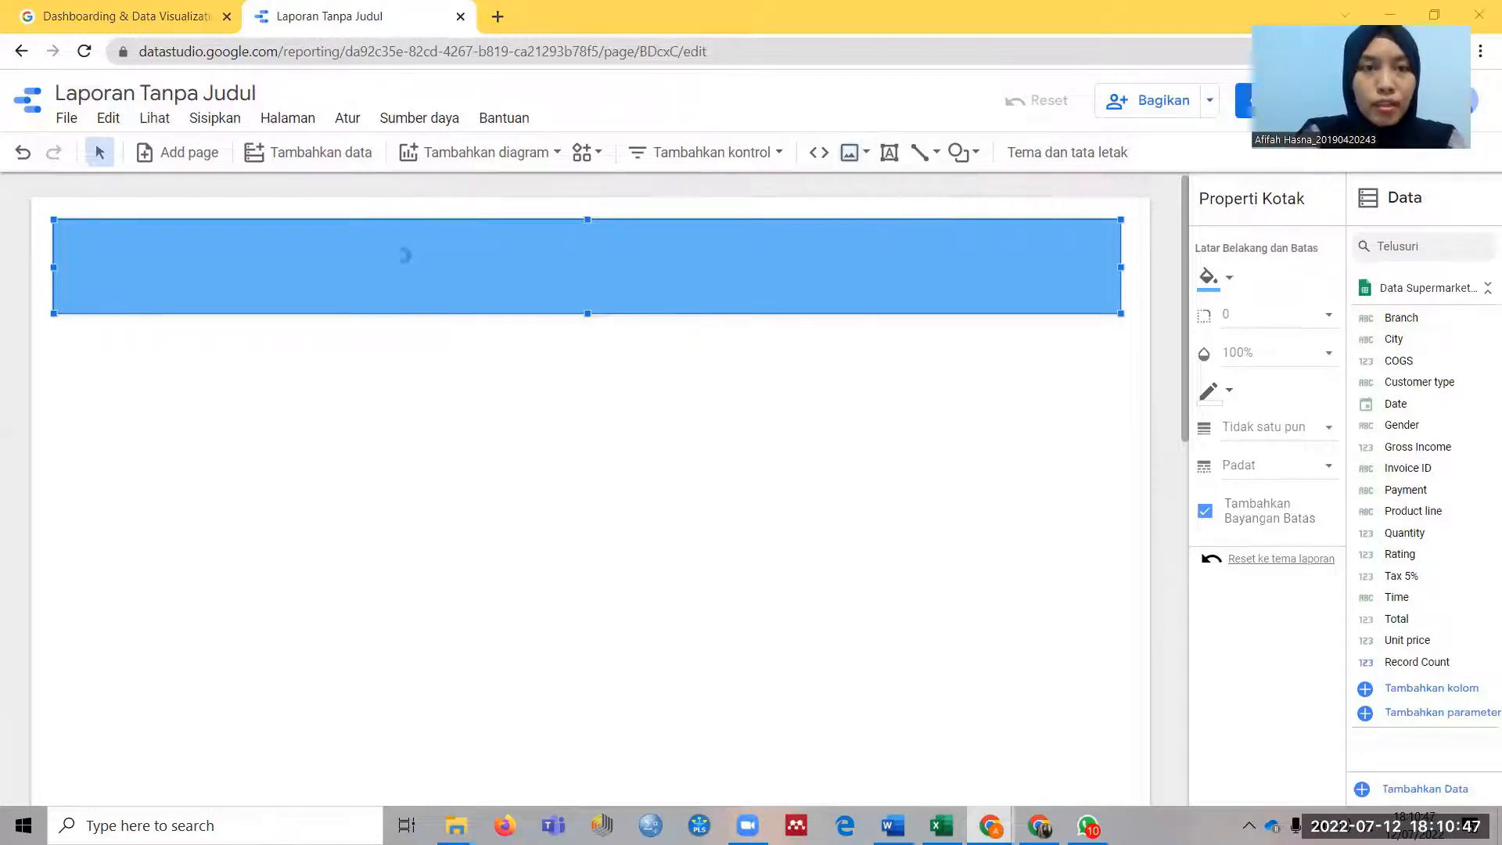
pyautogui.click(261, 215)
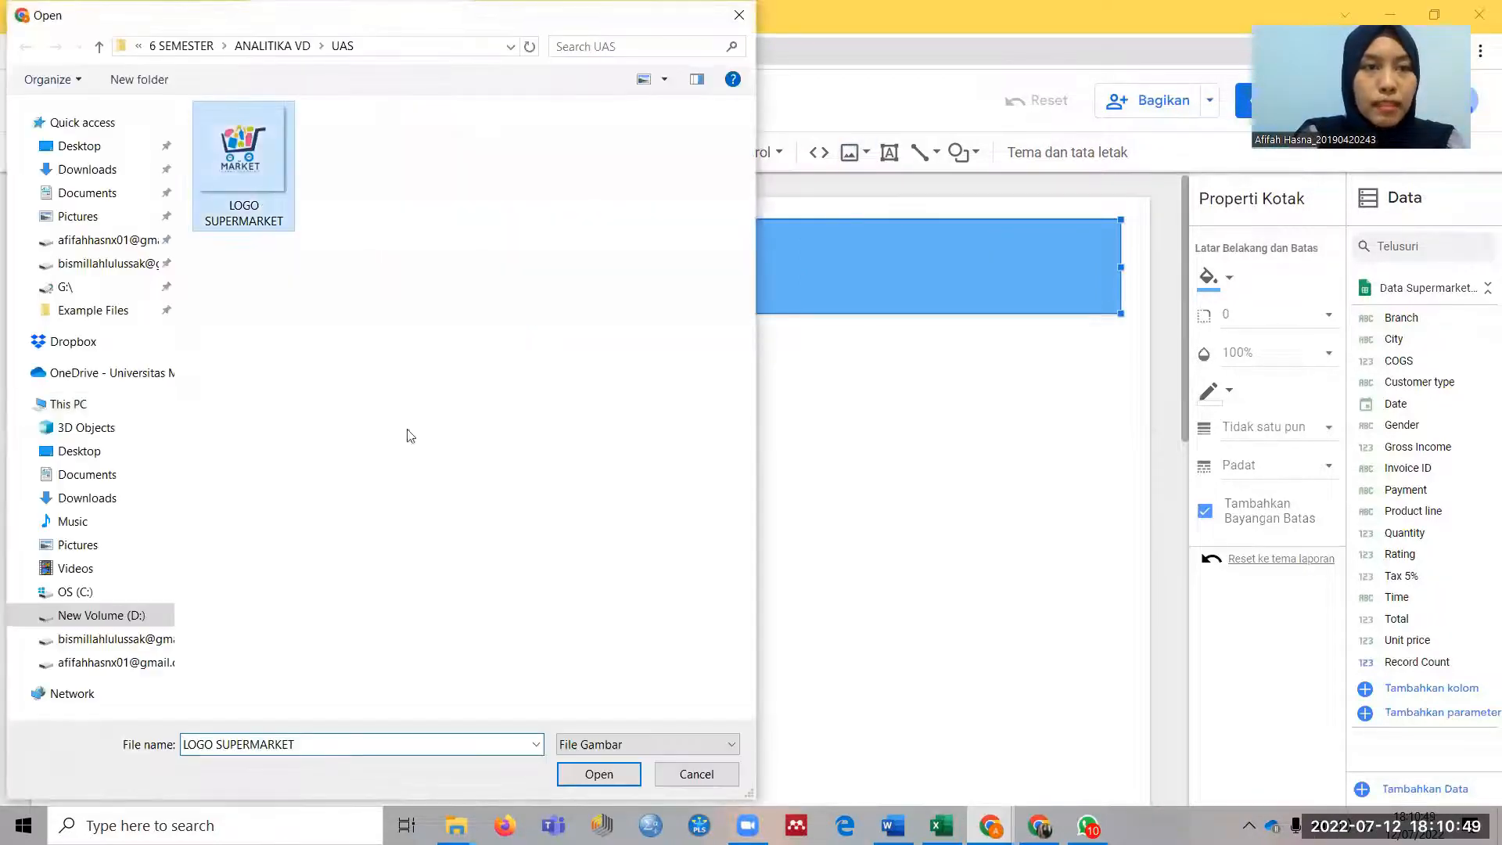
pyautogui.click(599, 774)
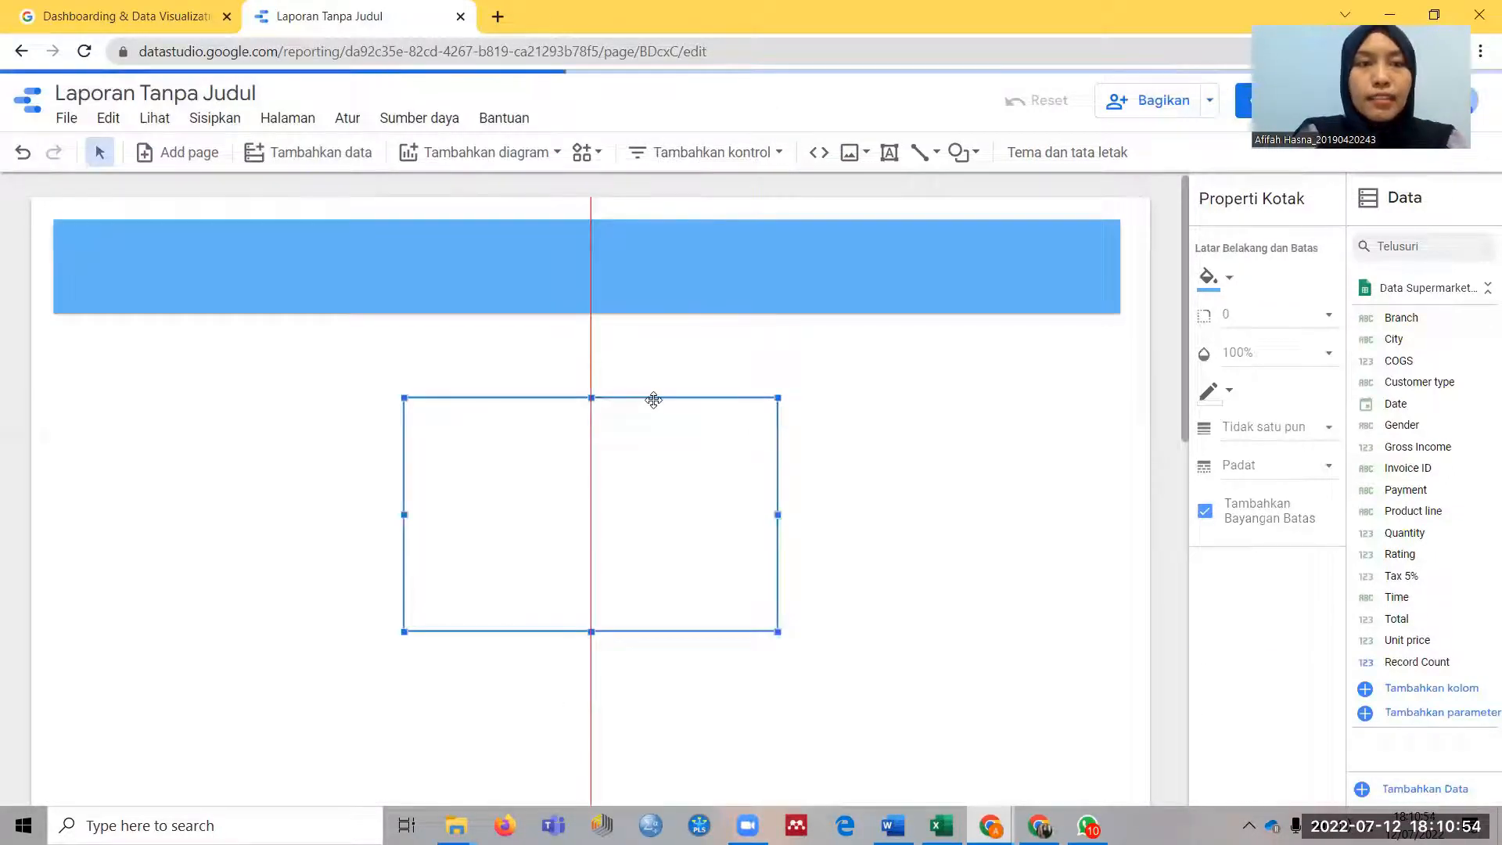
pyautogui.moveTo(633, 626); pyautogui.dragTo(126, 281)
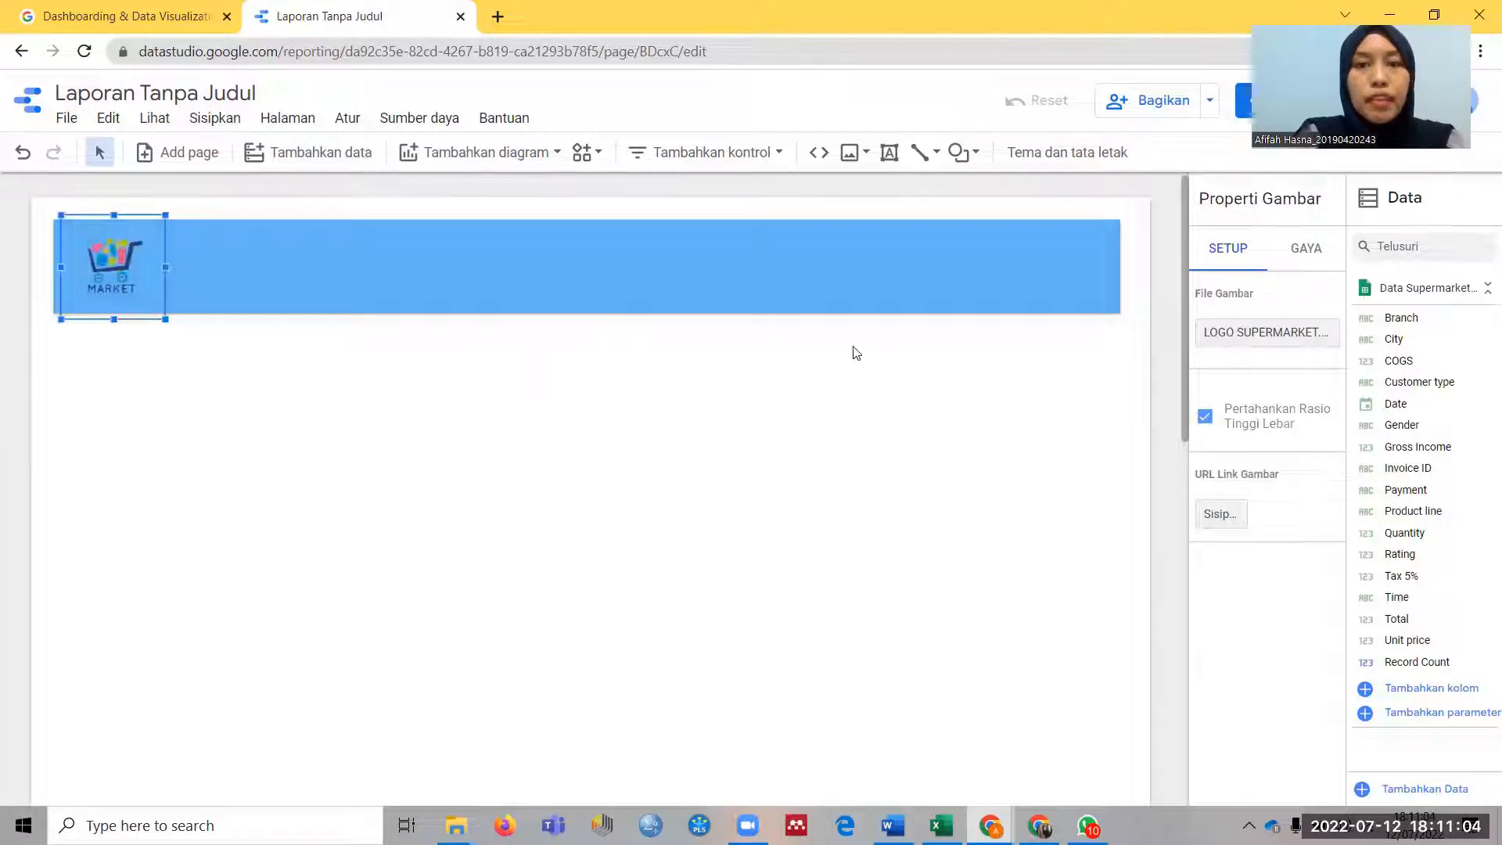
pyautogui.click(785, 341)
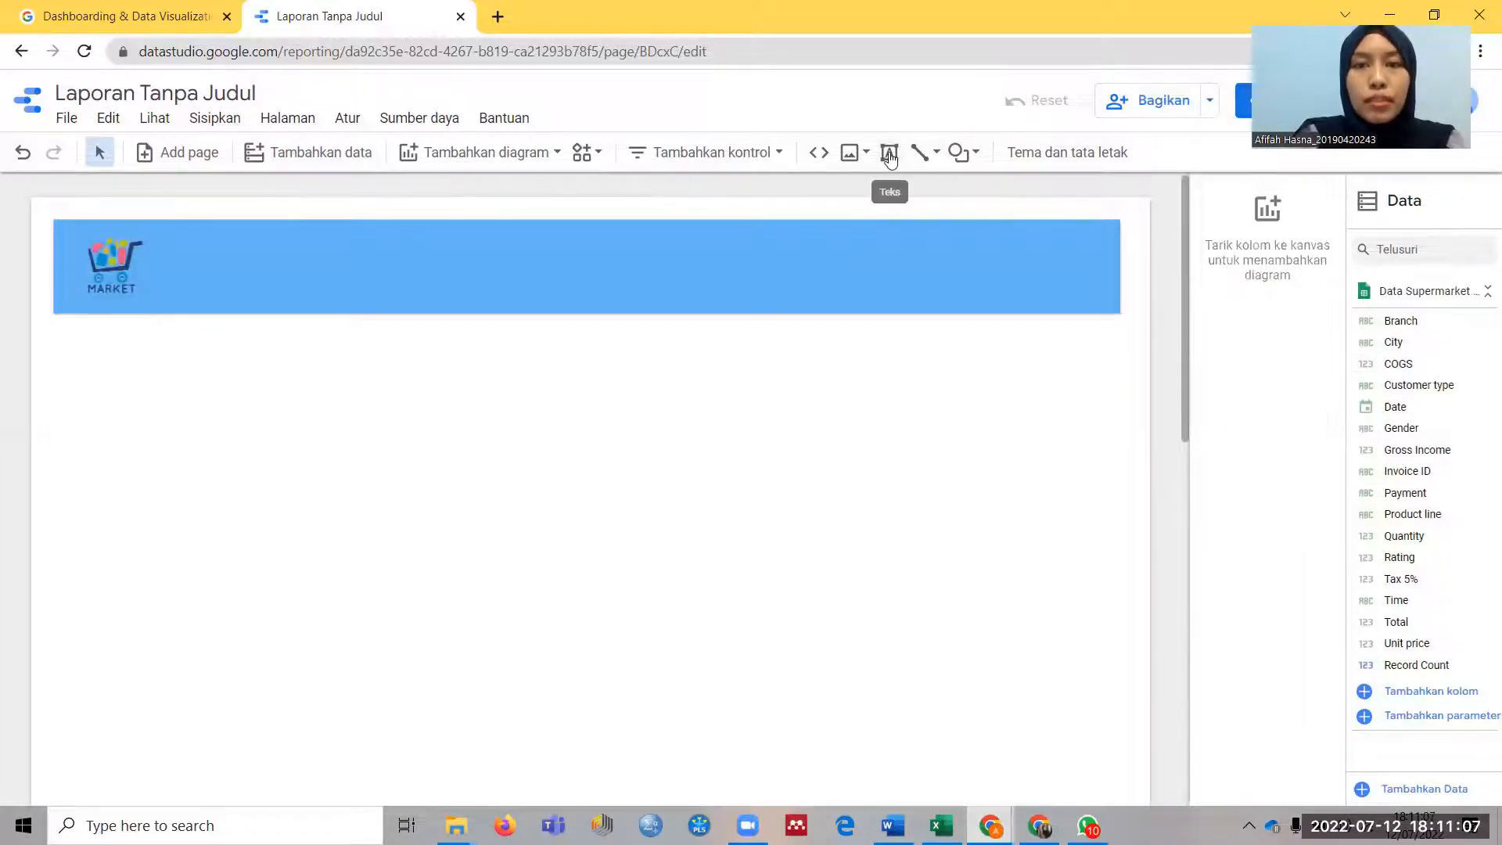
# Add a wide text box over the header reading "Analitika dan Visualisasi Data" with "PT SUPERMARKET ADI BASKORO CANDRA" on a second line
pyautogui.click(890, 156)
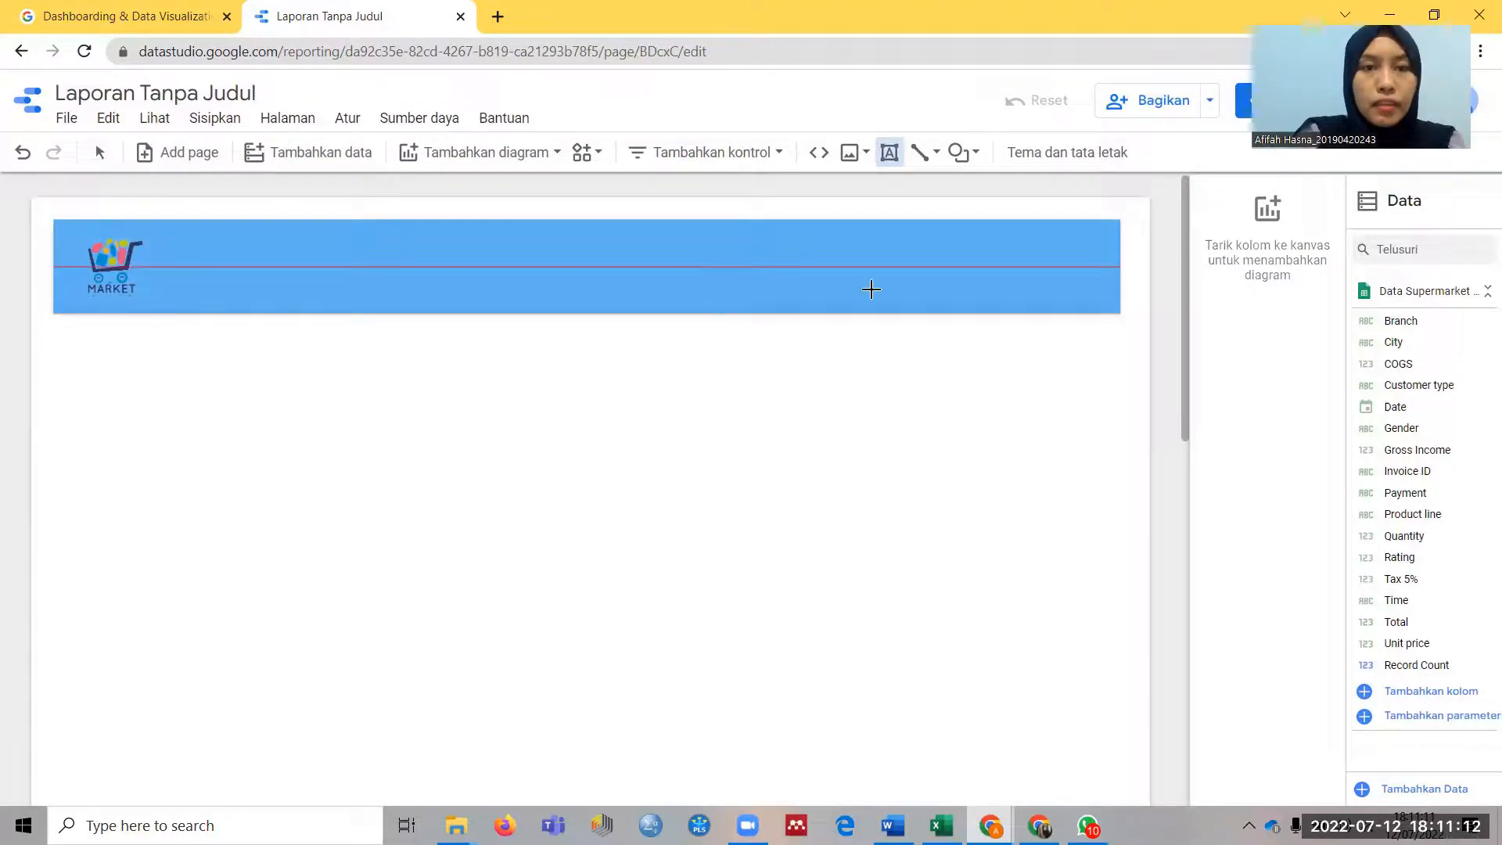
pyautogui.moveTo(1016, 332); pyautogui.dragTo(175, 238)
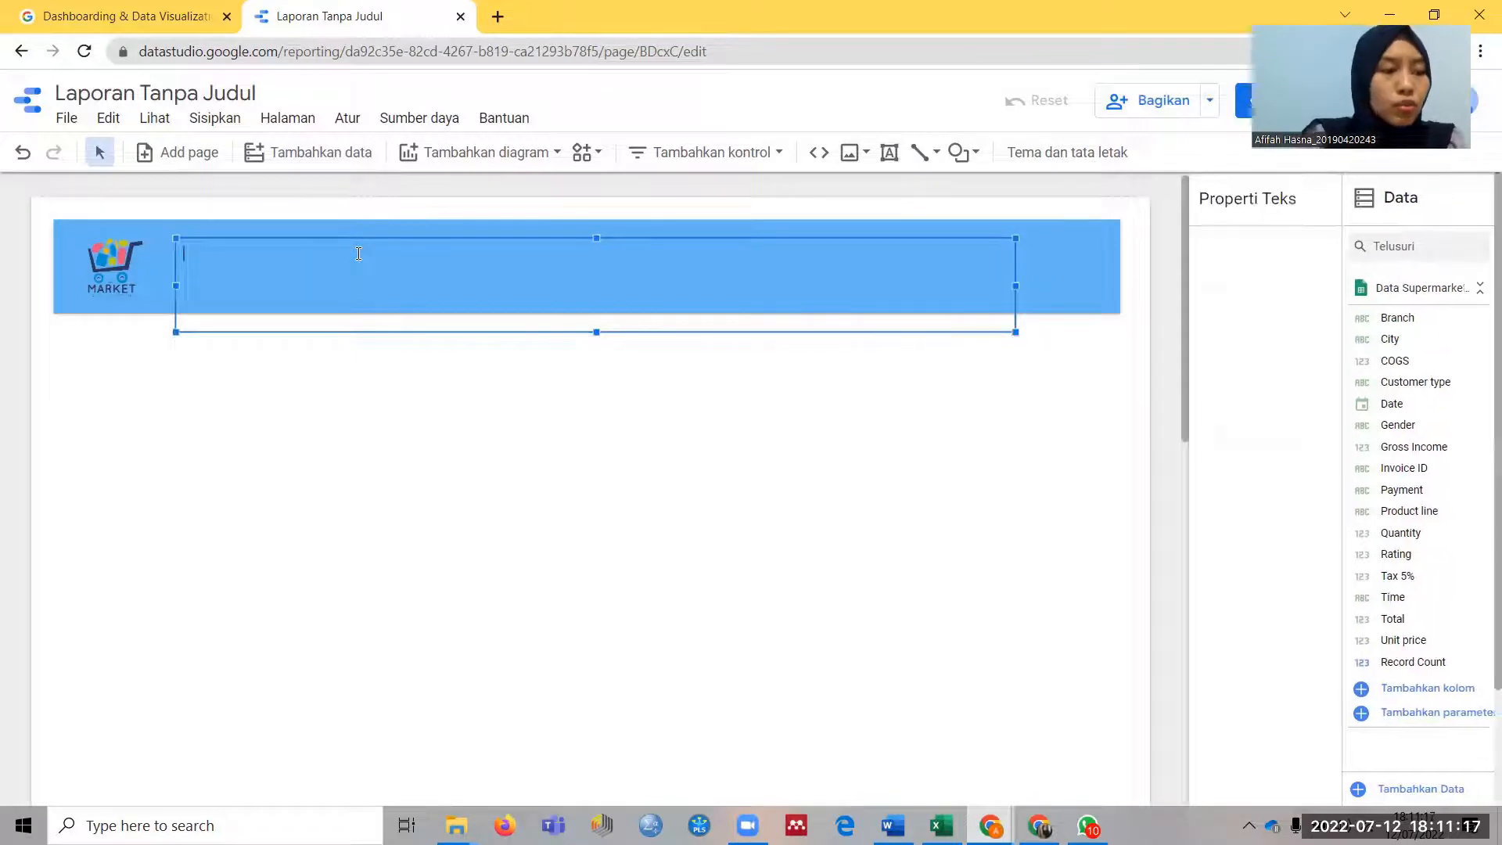
pyautogui.write('Analitika dan V')
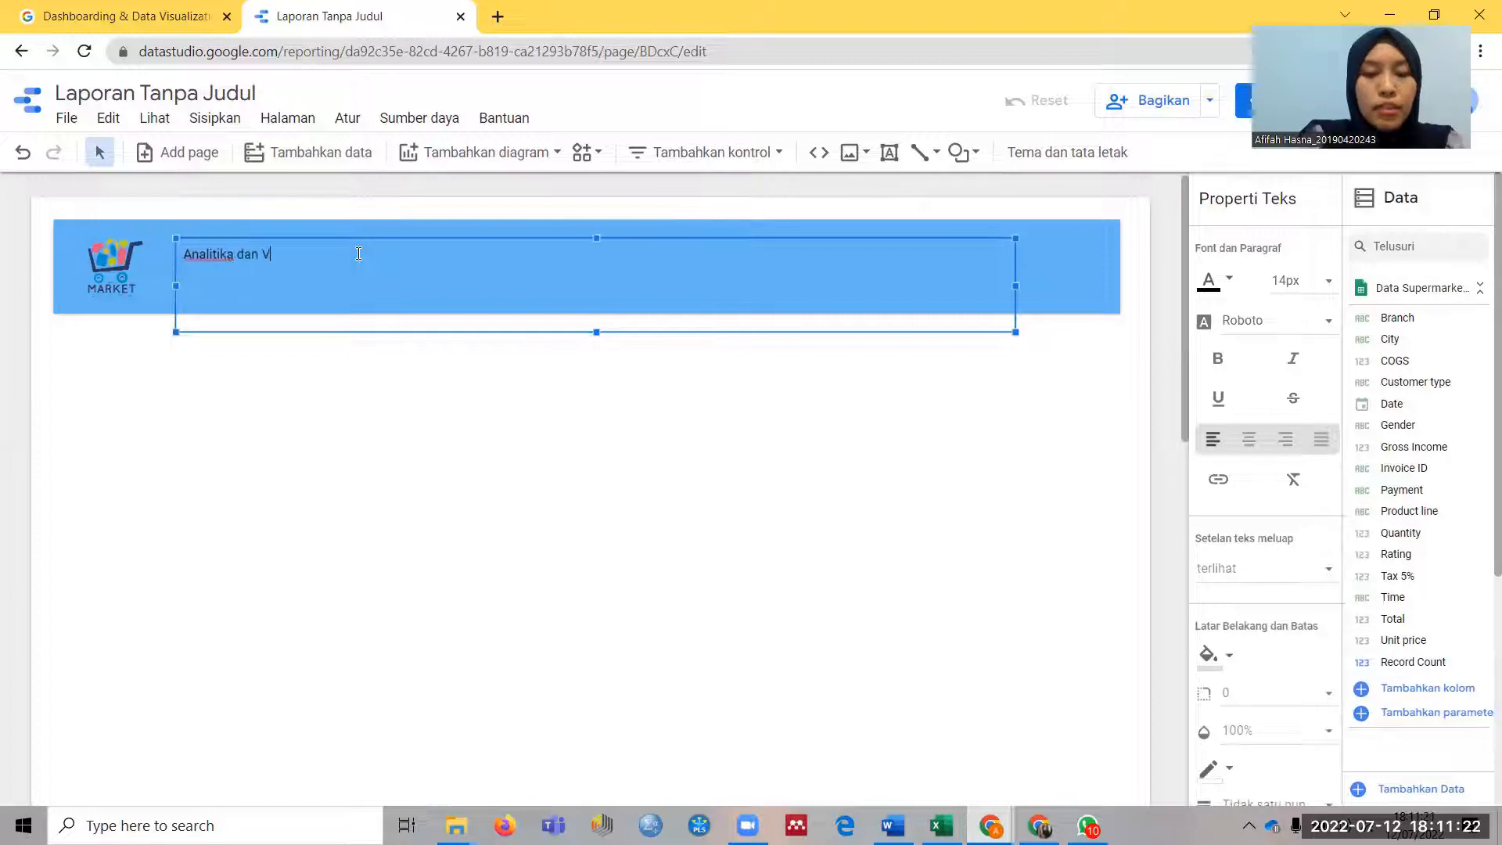
pyautogui.write('isualisasi ')
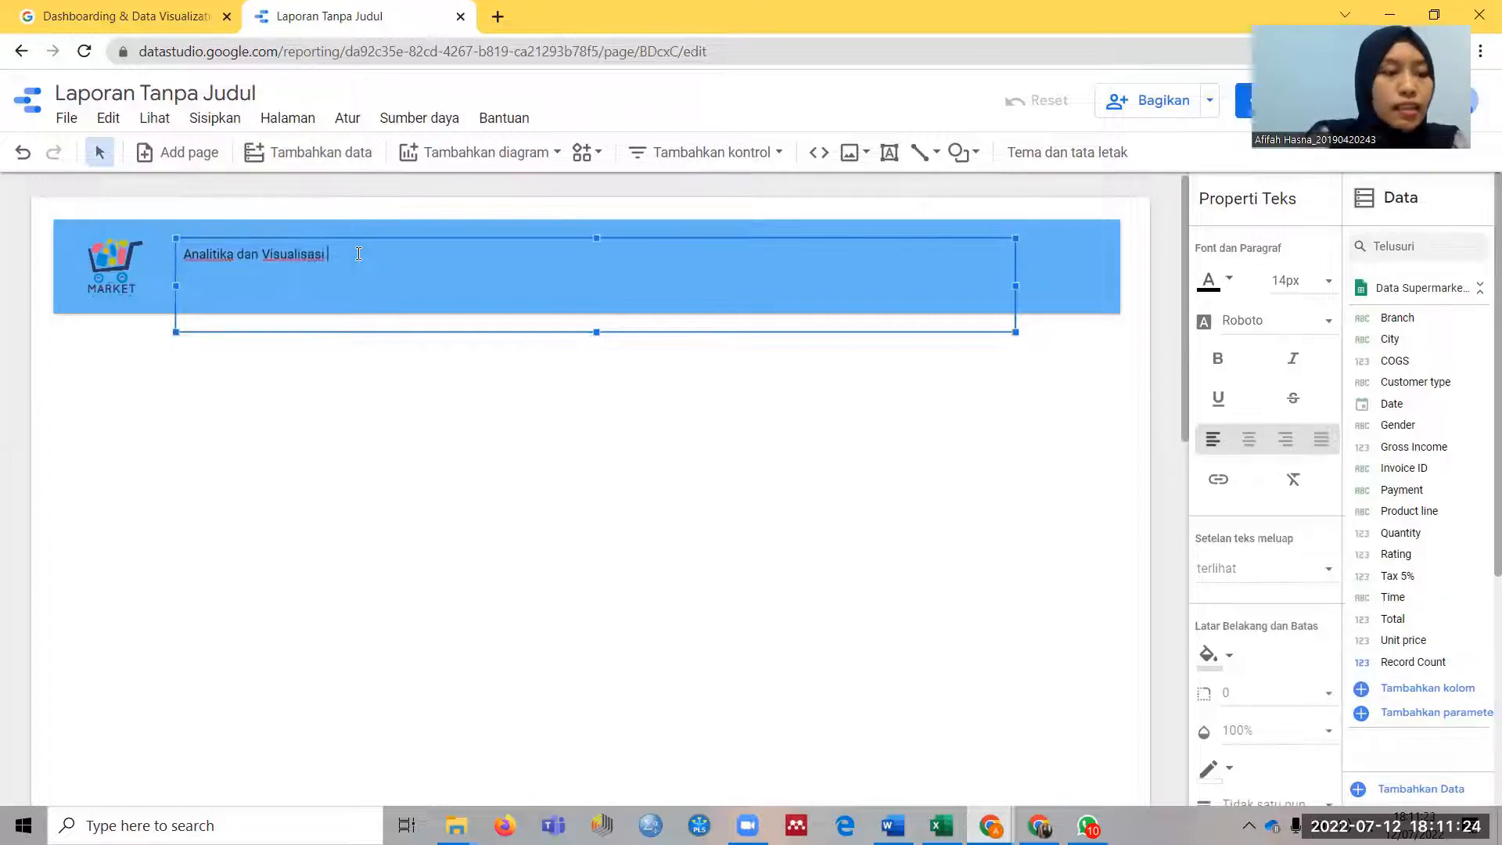
pyautogui.write('Data')
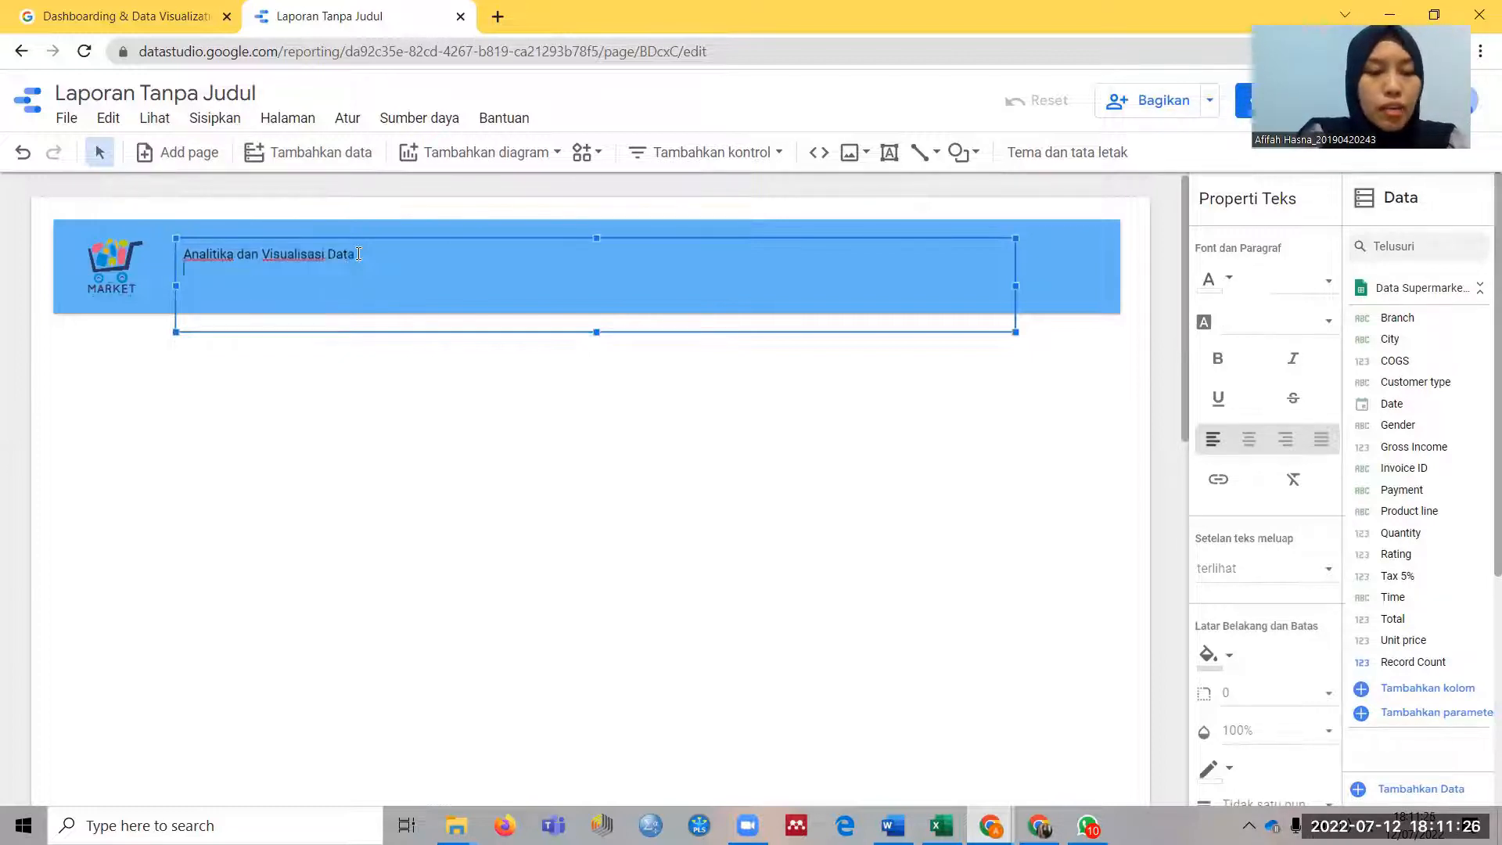
pyautogui.write('PT SuPERMARK')
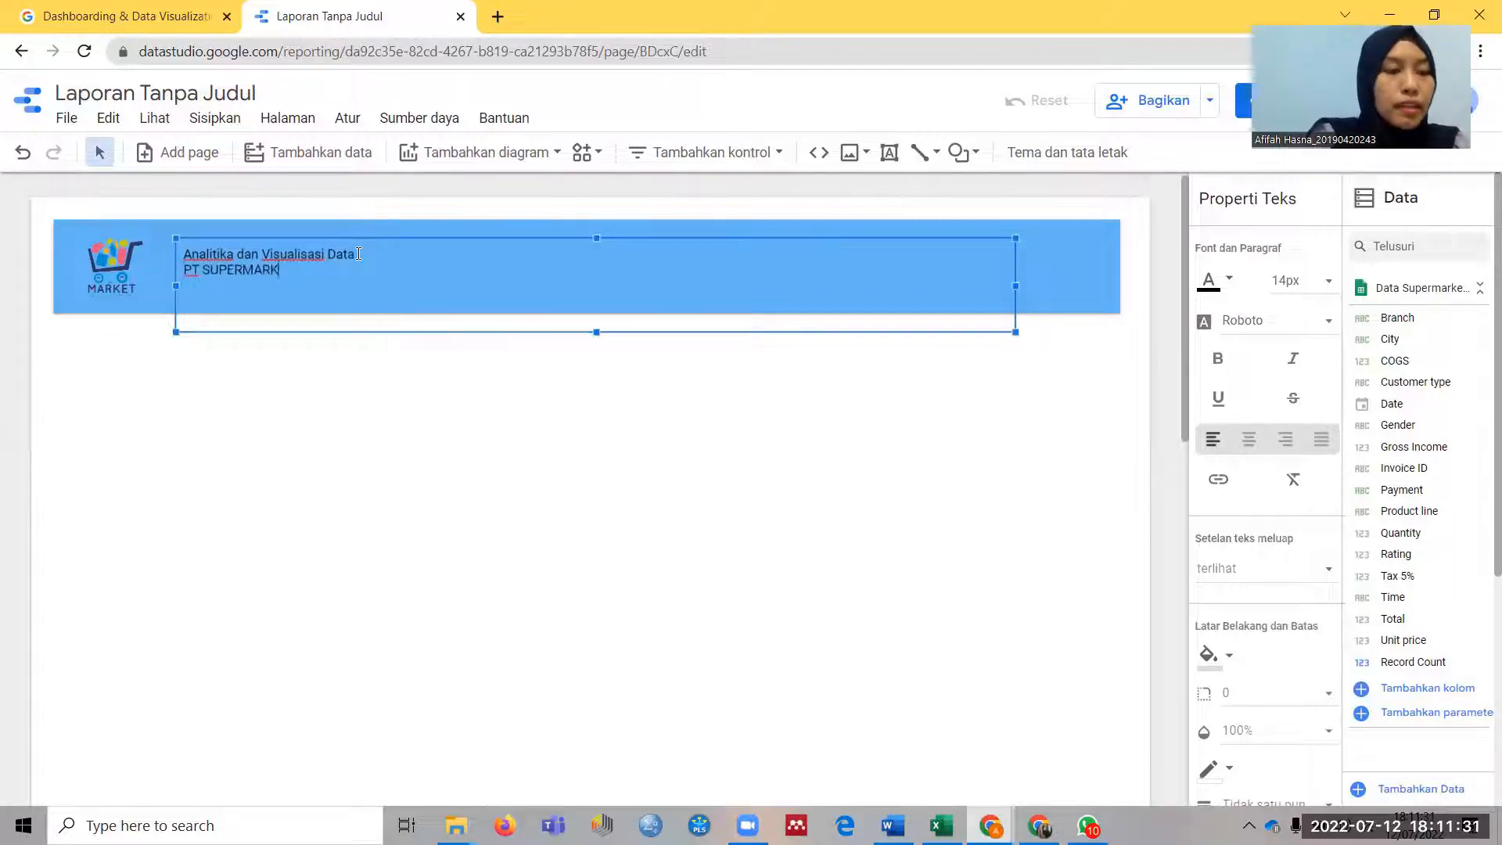
pyautogui.write('ET ADI BASKORO CANDRA')
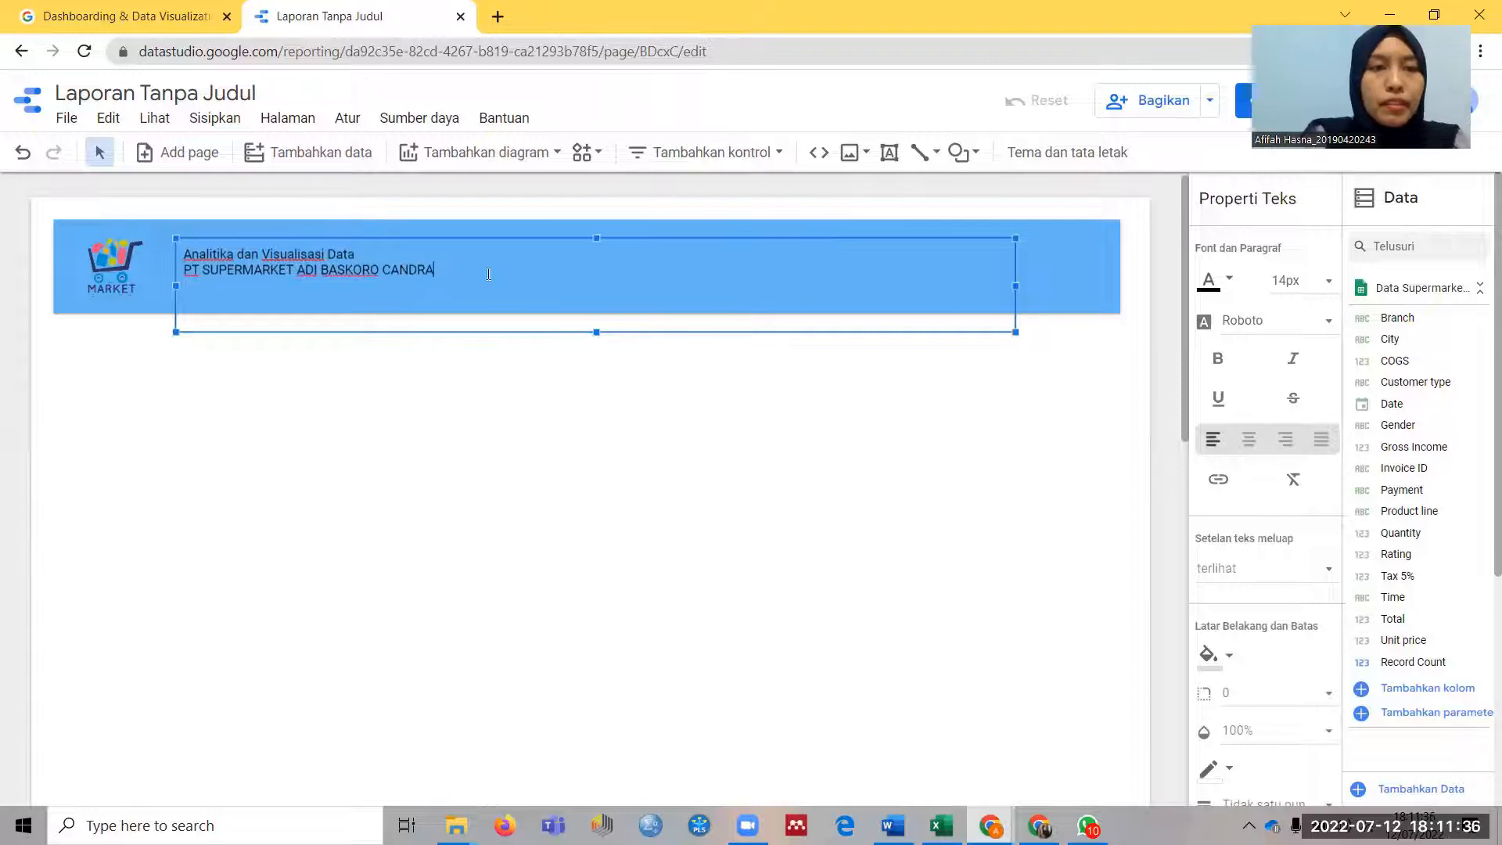
# Format both lines of the header title as Tahoma, 24px, white, bold and centered
pyautogui.hotkey('ctrl', 'a')
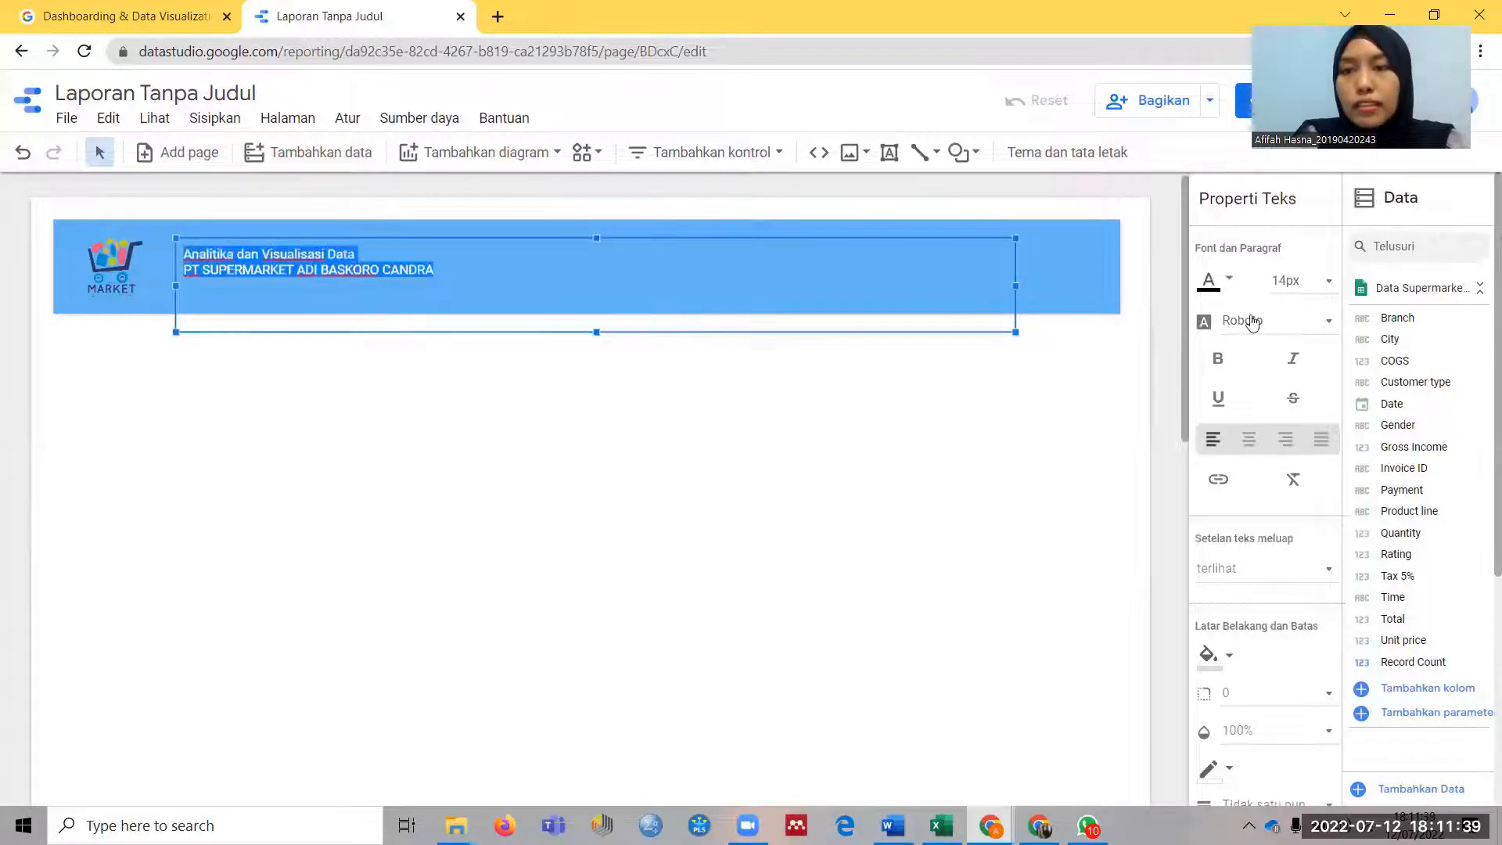
pyautogui.click(1254, 323)
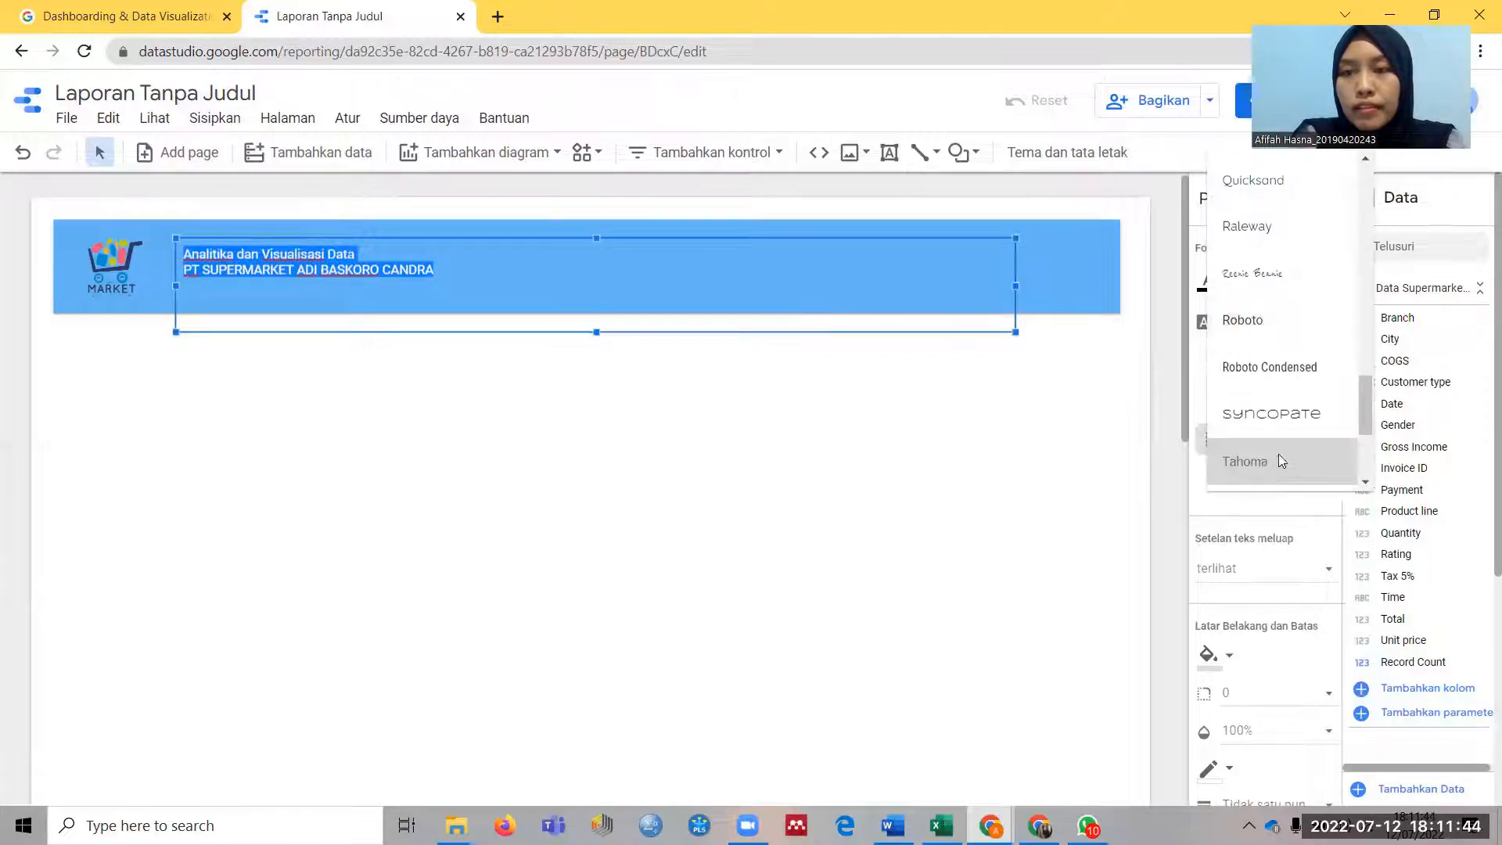
pyautogui.click(1277, 460)
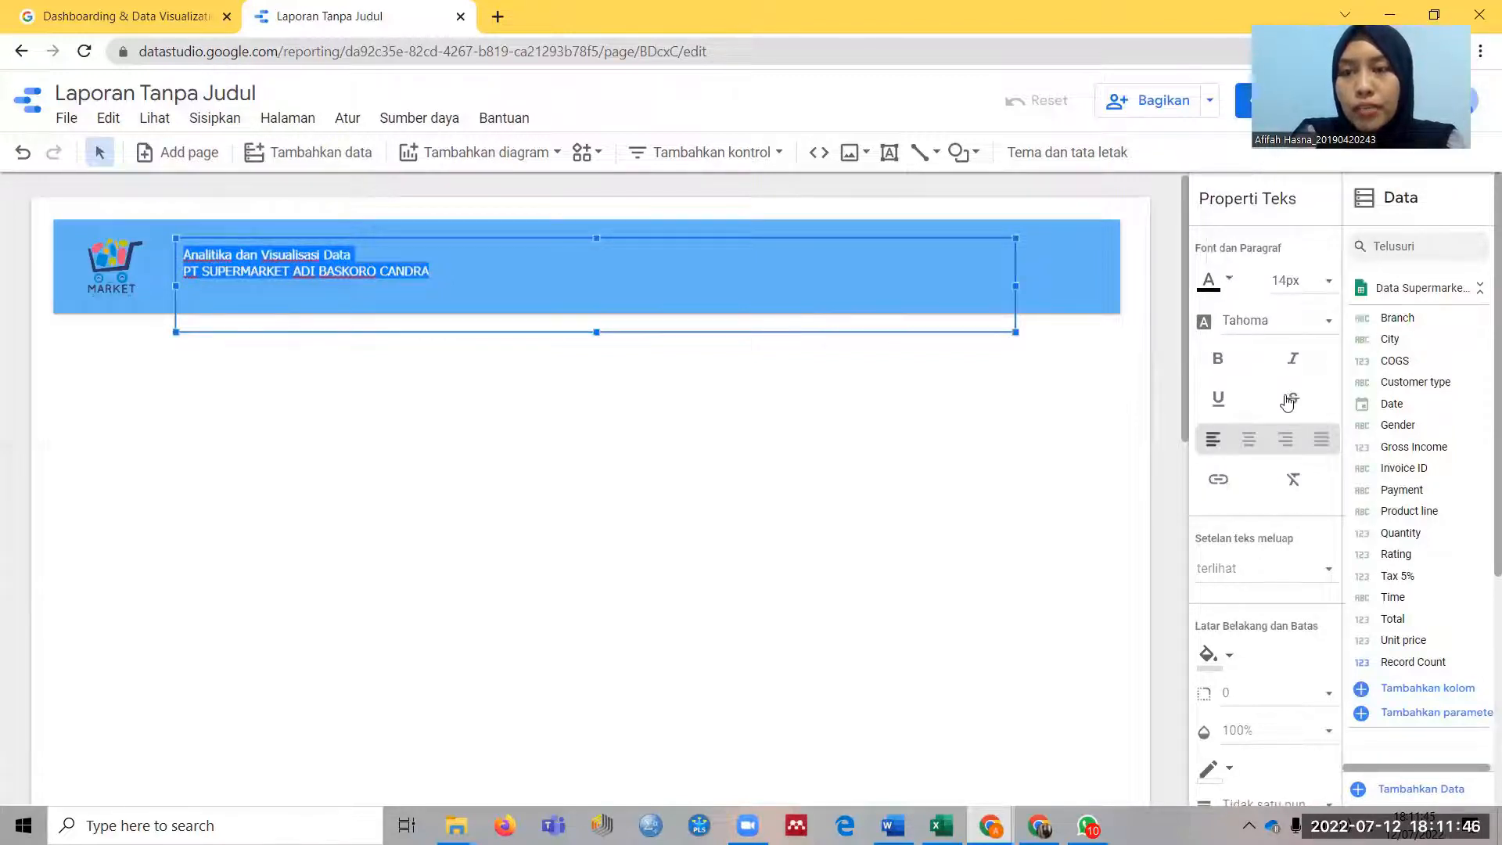
pyautogui.click(1295, 280)
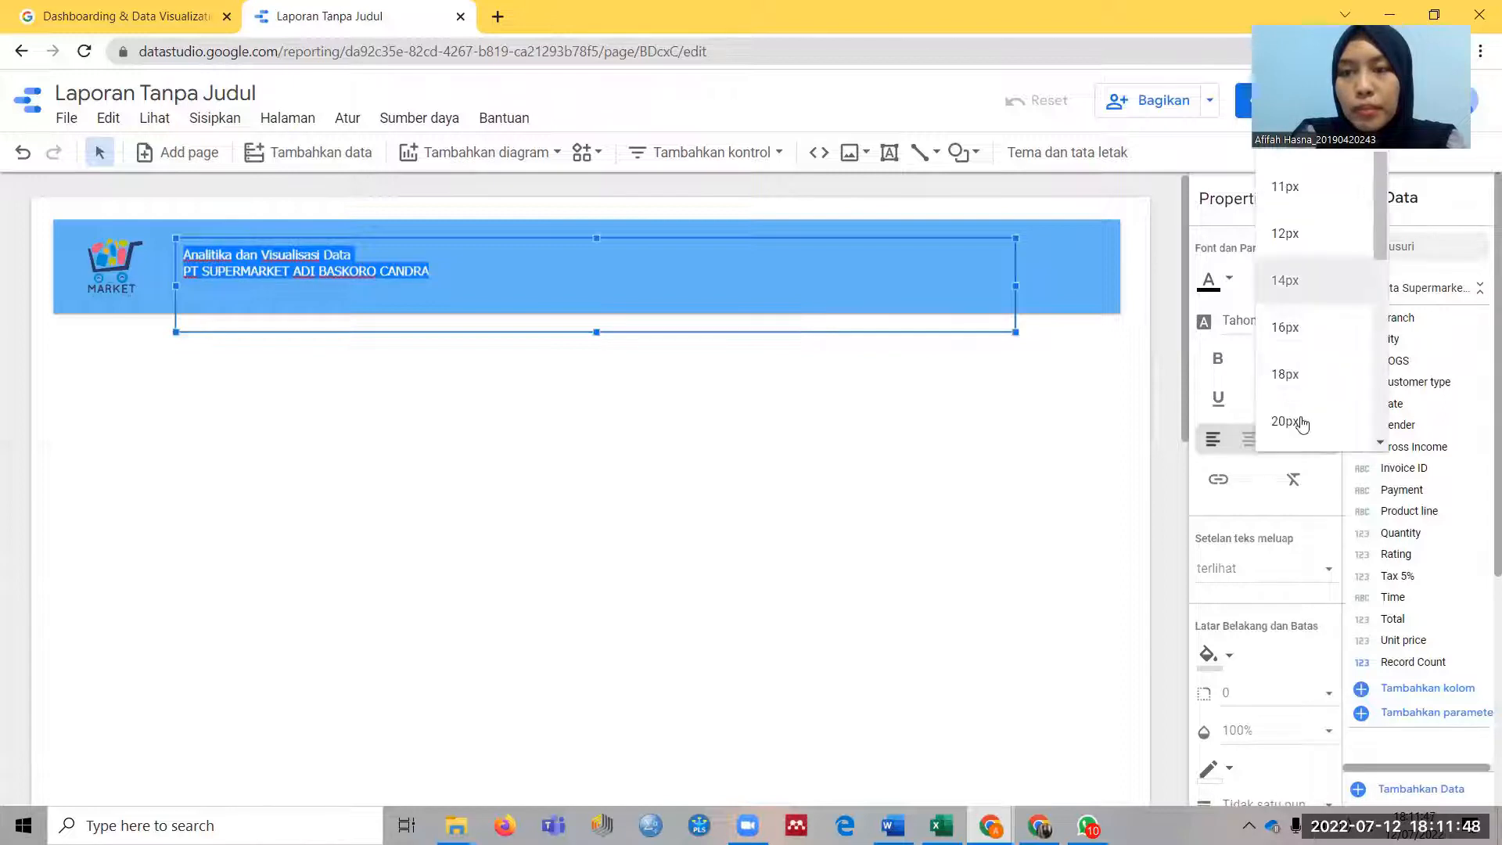
pyautogui.scroll(-2, 1291, 332)
pyautogui.click(1290, 332)
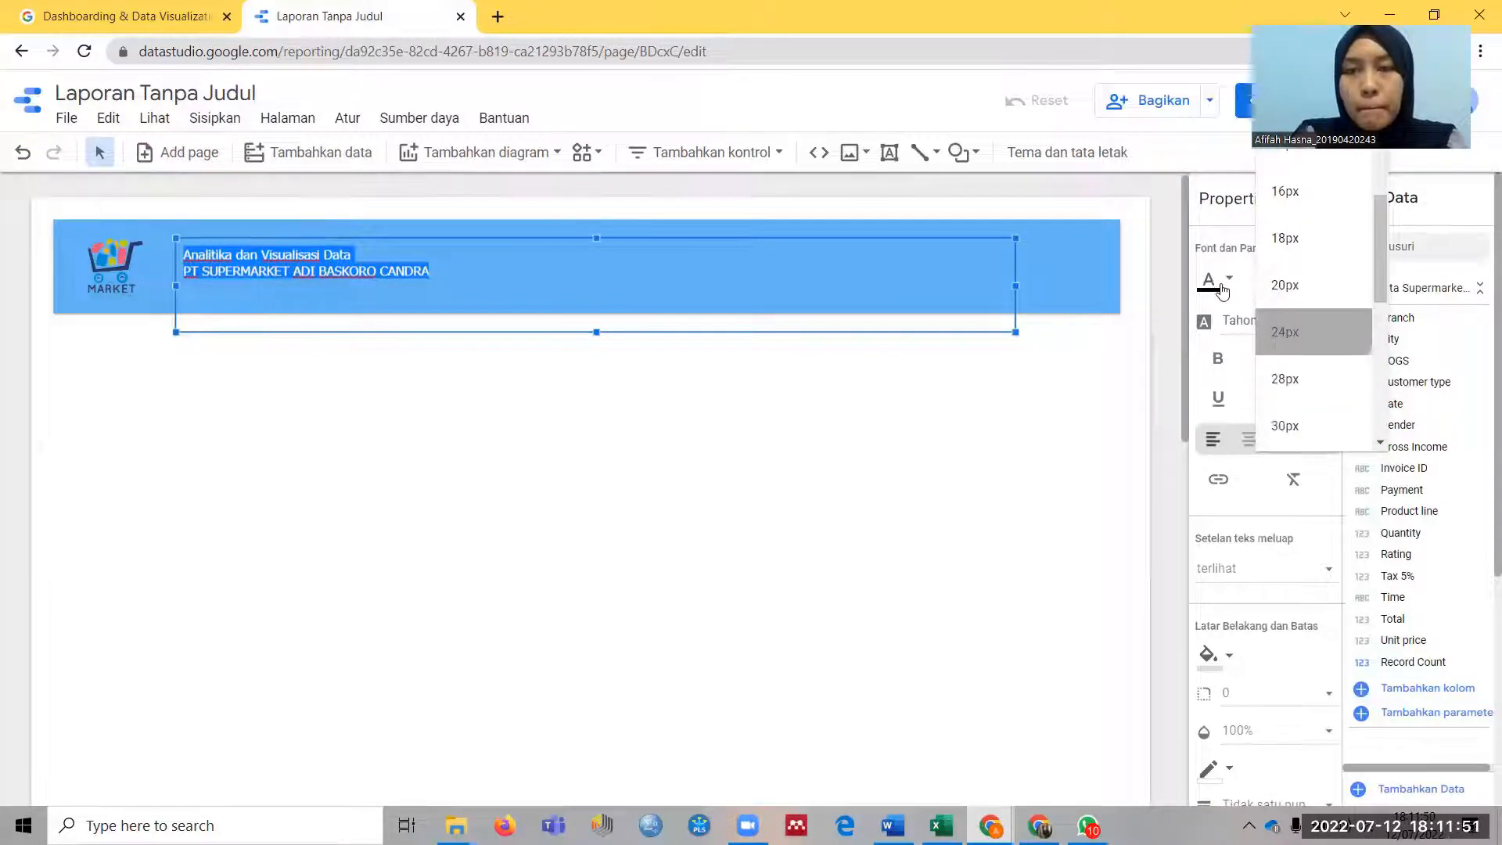
pyautogui.click(1209, 280)
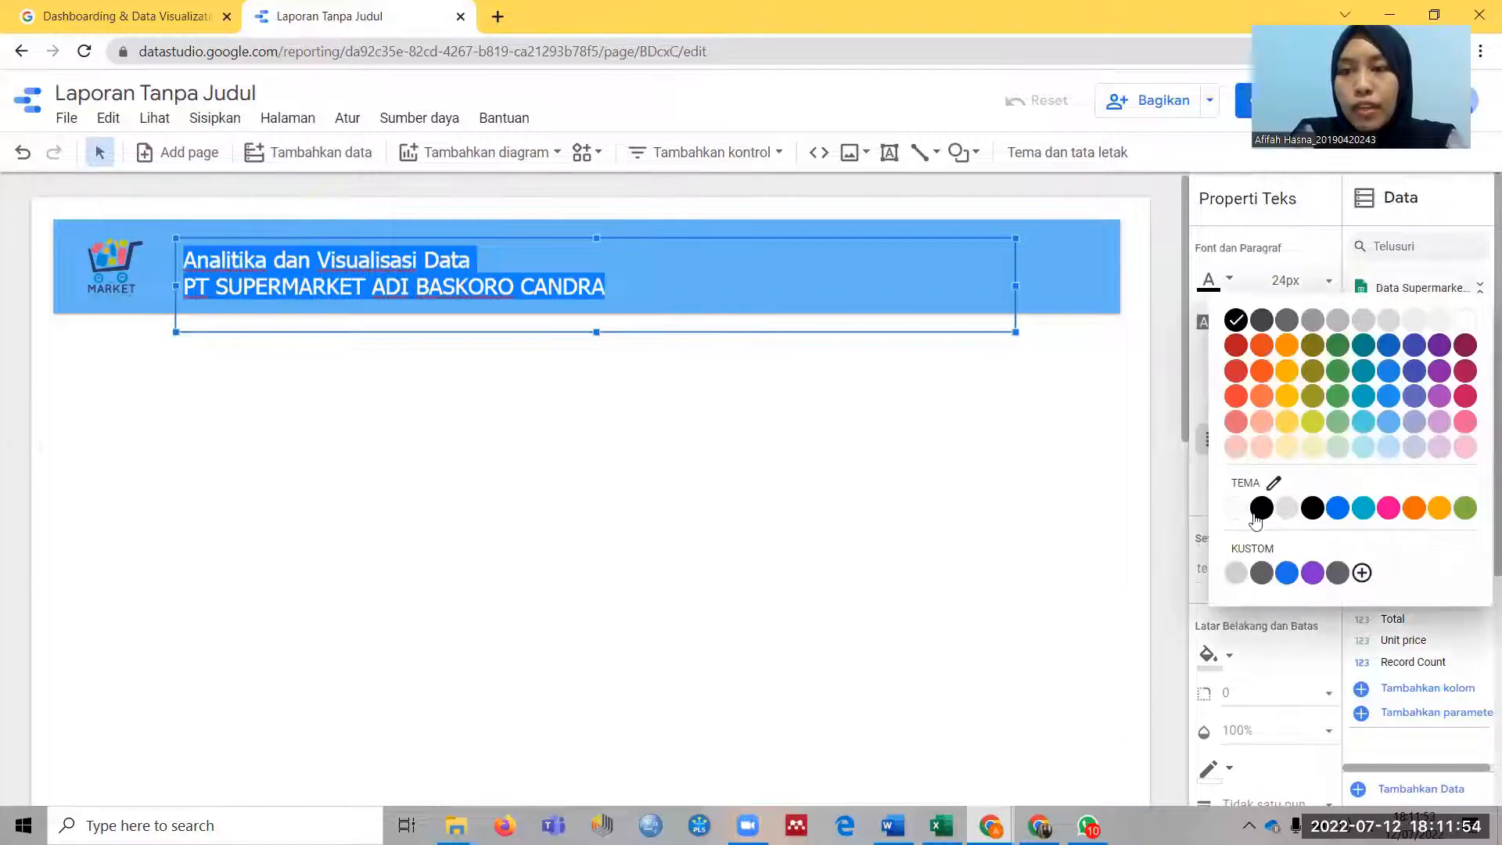
pyautogui.click(1236, 507)
pyautogui.click(1218, 367)
pyautogui.click(1255, 439)
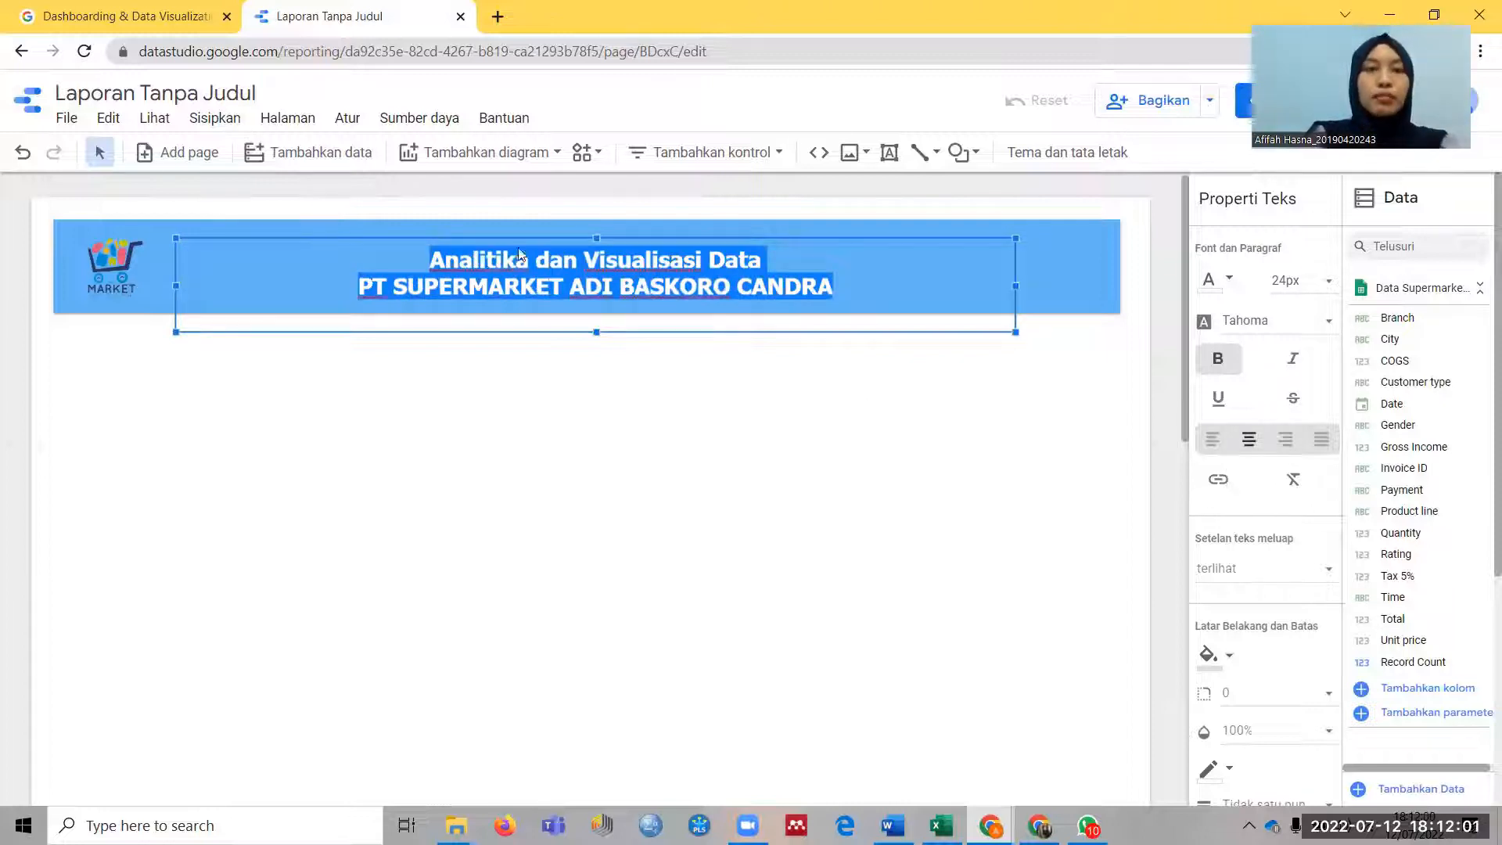
# Move the title text box slightly up and to the left within the header rectangle
pyautogui.click(519, 256)
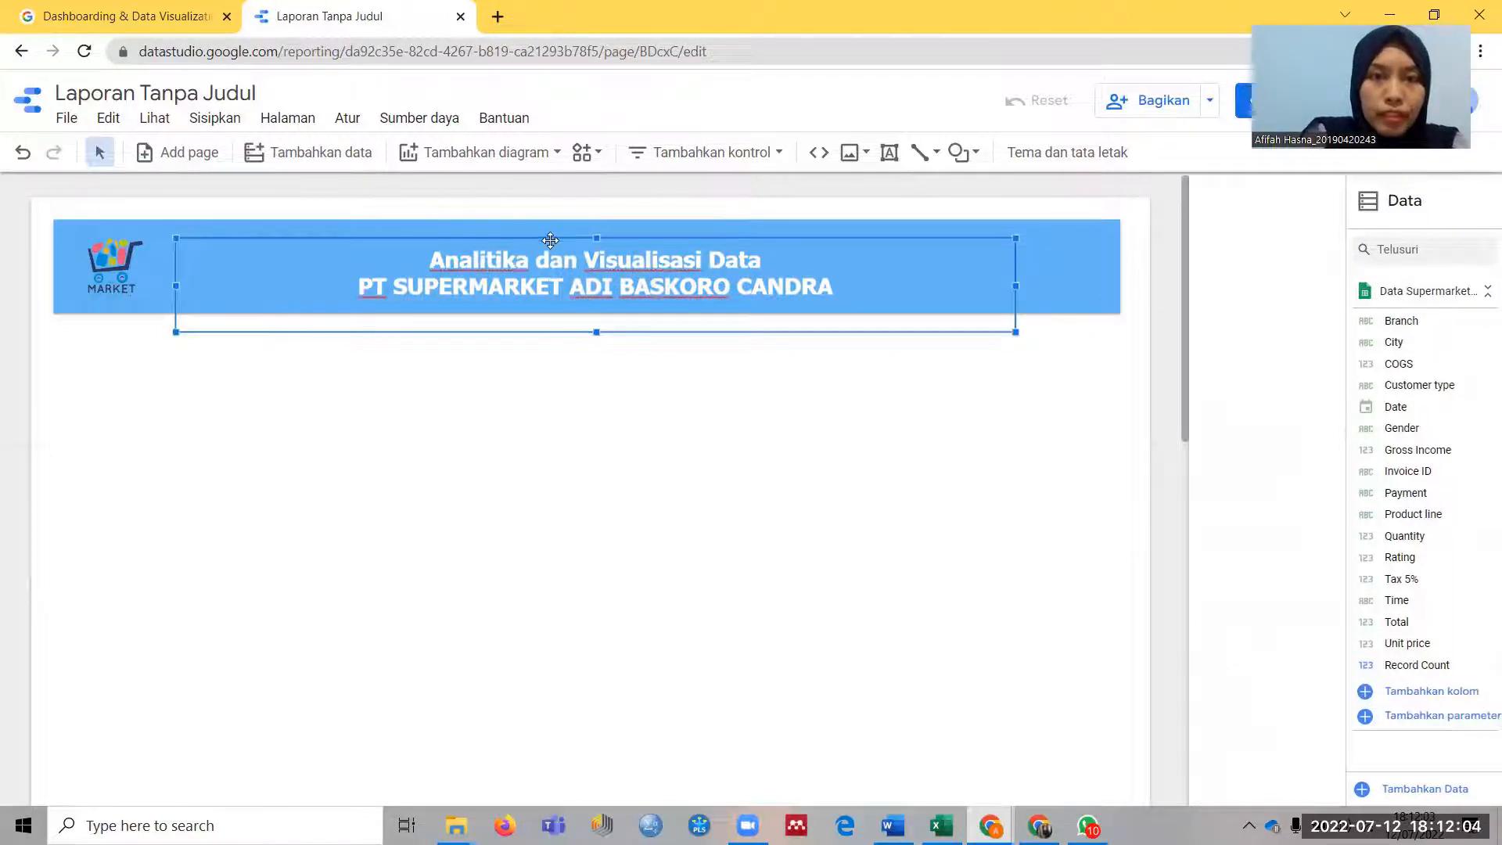
pyautogui.click(549, 237)
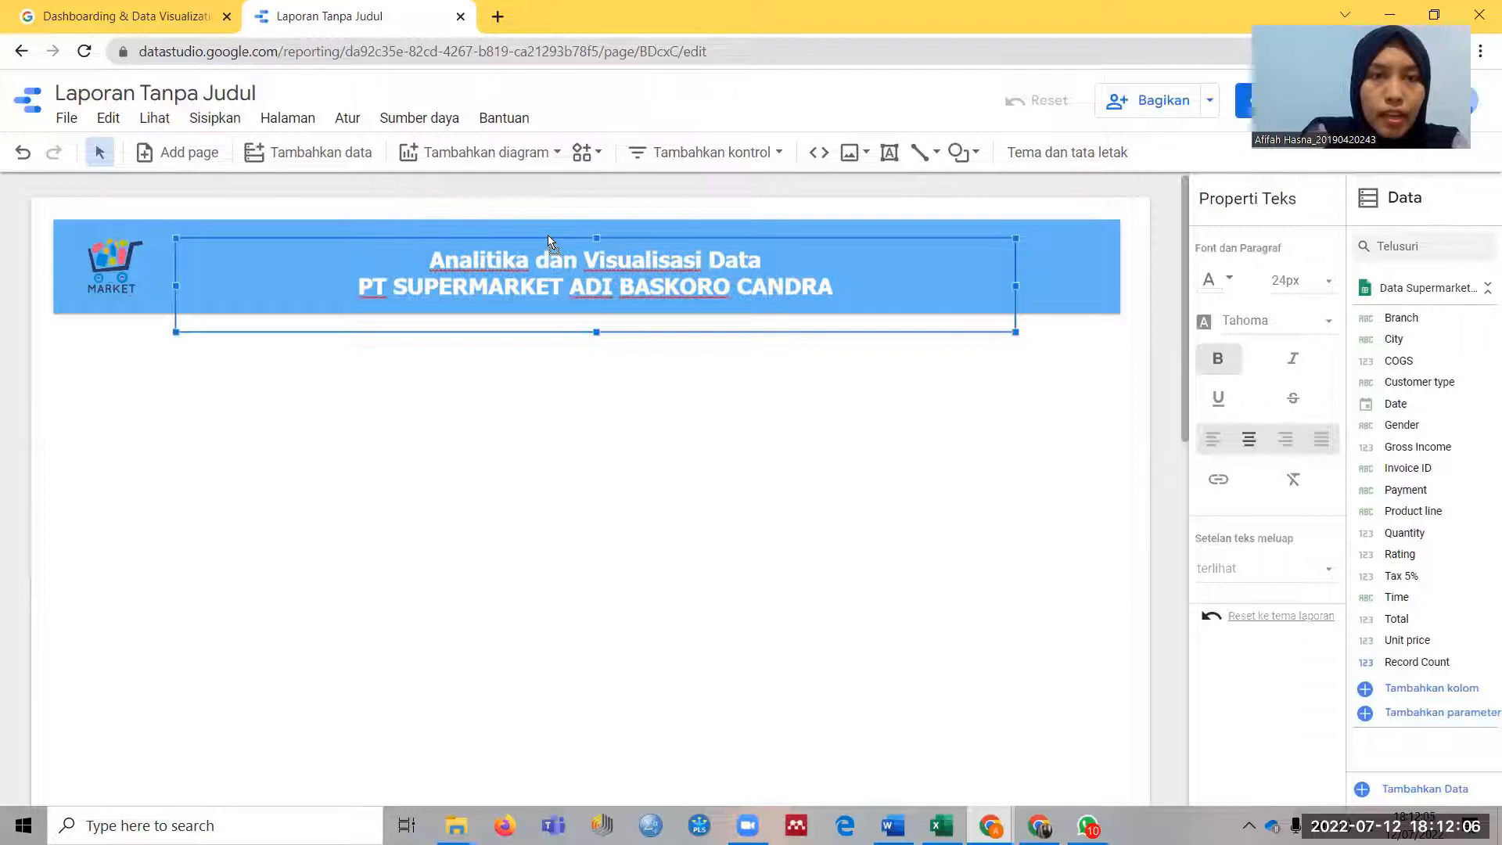
pyautogui.moveTo(548, 234); pyautogui.dragTo(544, 230)
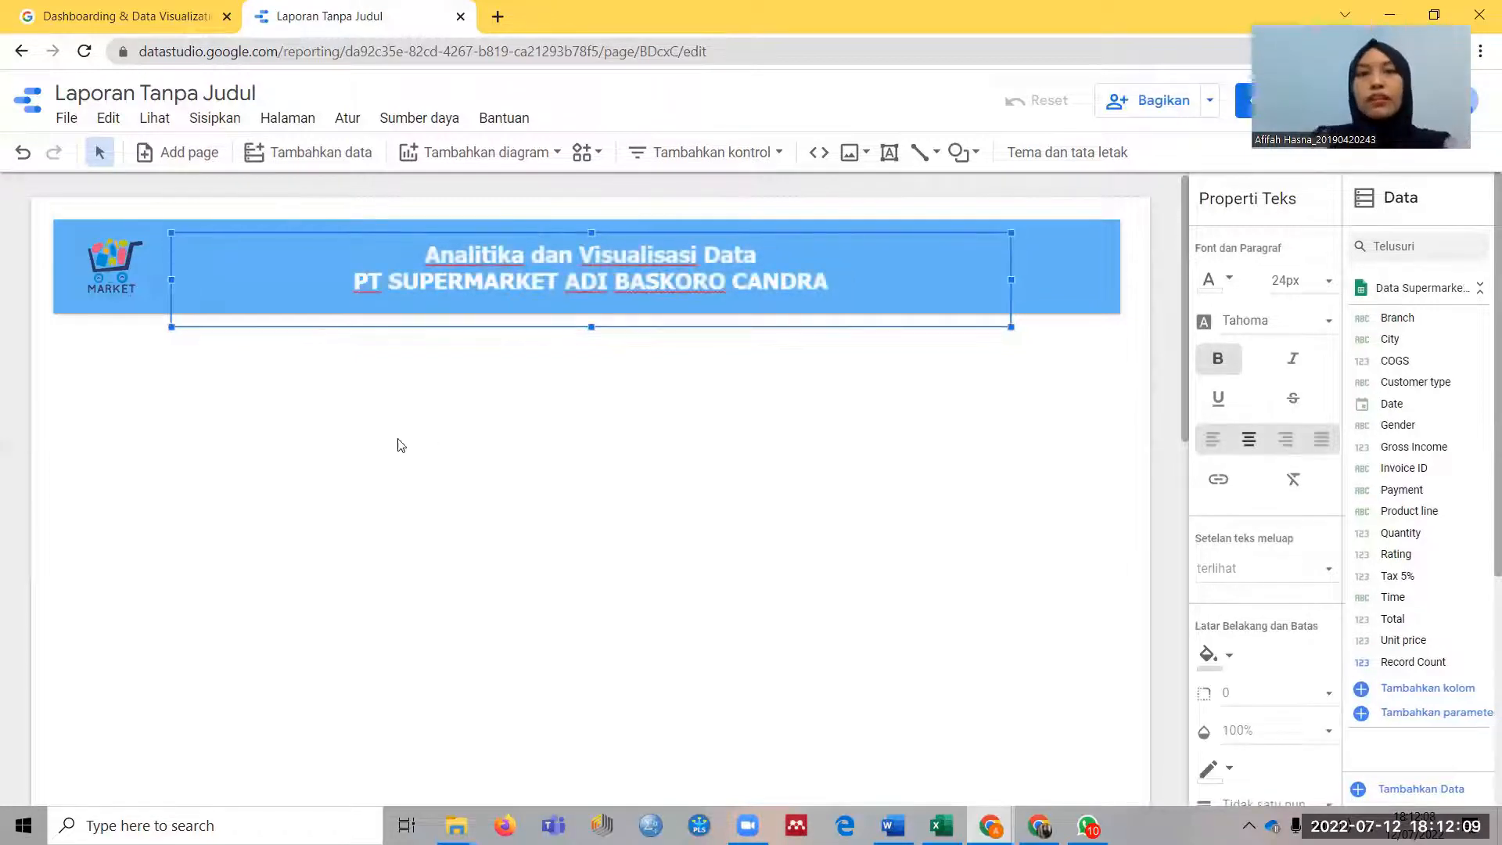
pyautogui.click(641, 183)
# Insert a Record Count scorecard just below the header under the logo and shrink it slightly
pyautogui.click(716, 155)
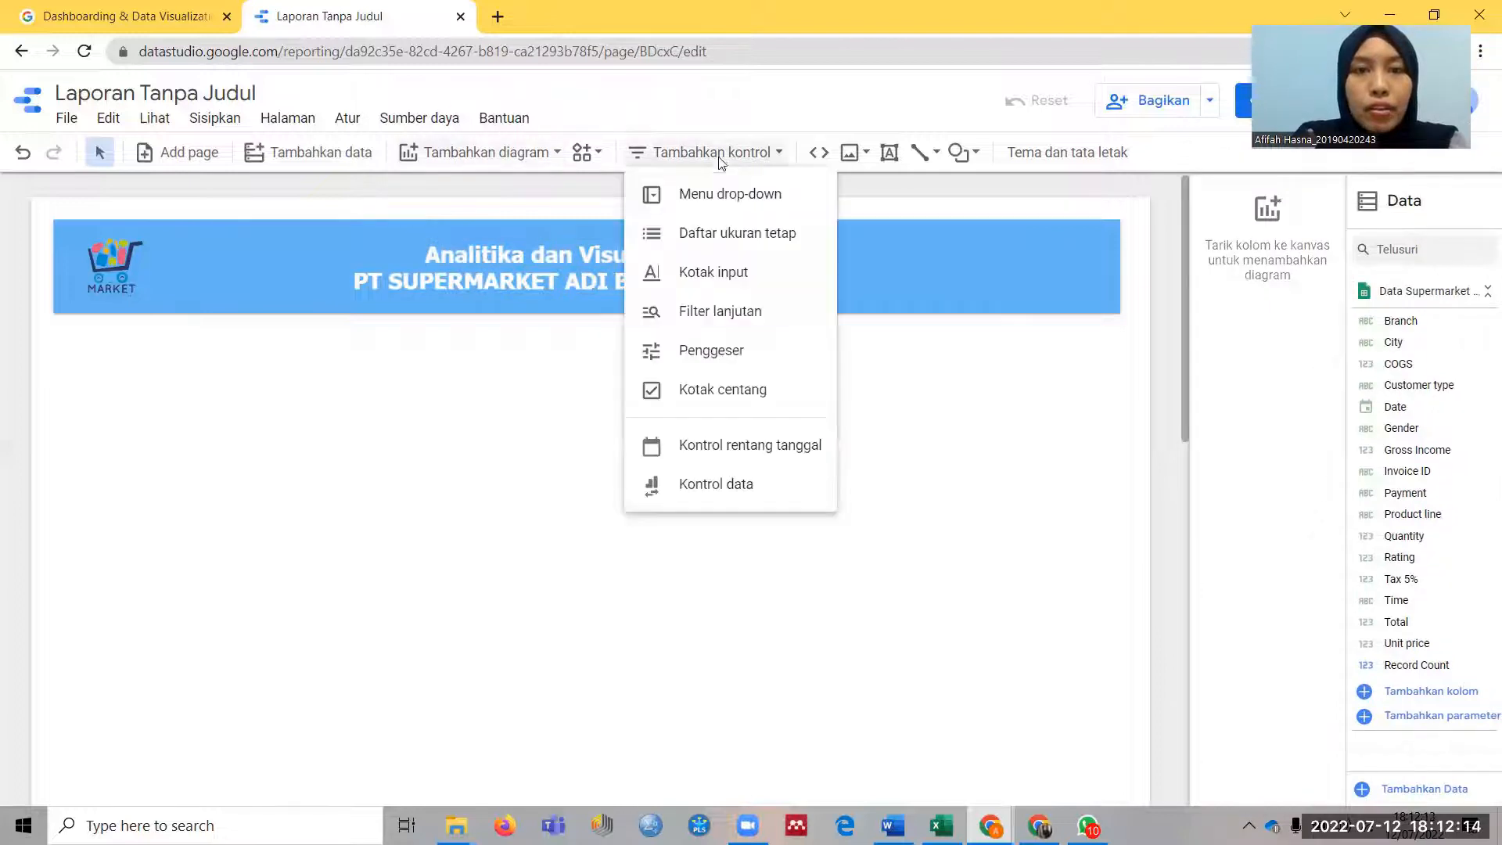
pyautogui.click(517, 159)
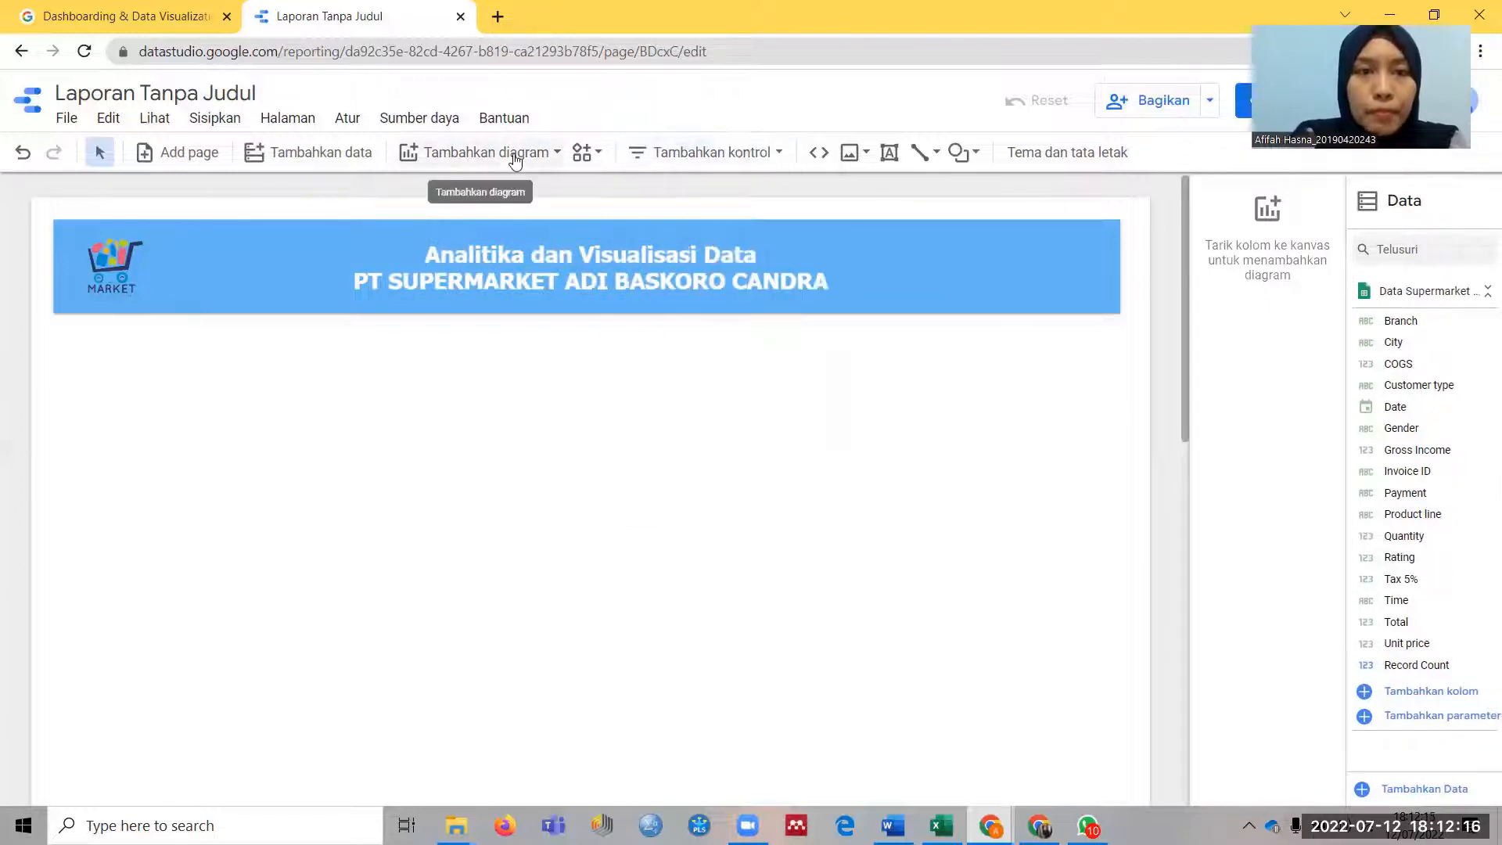
pyautogui.click(513, 156)
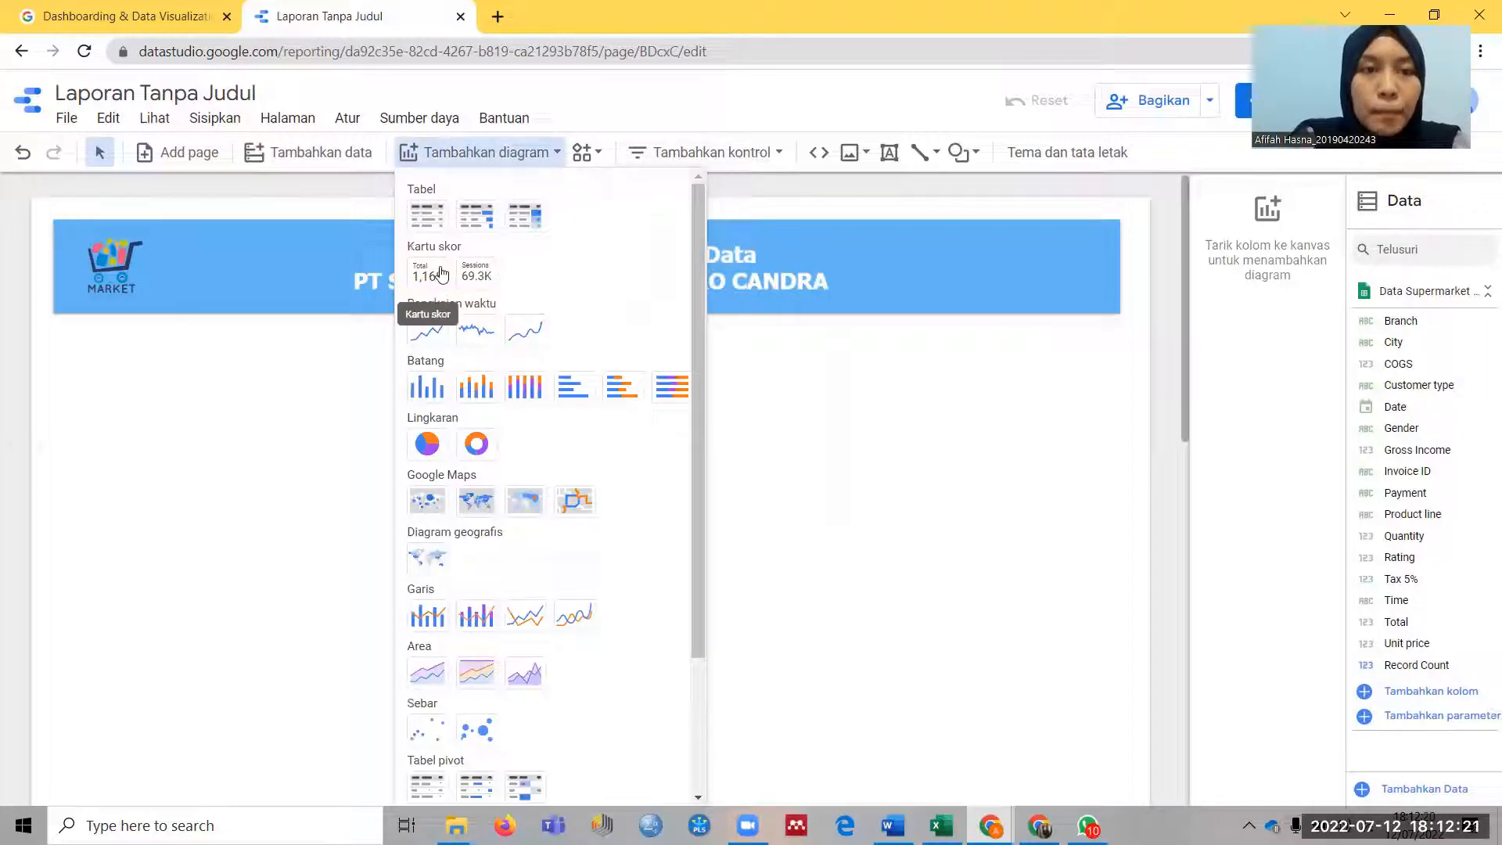
pyautogui.click(433, 282)
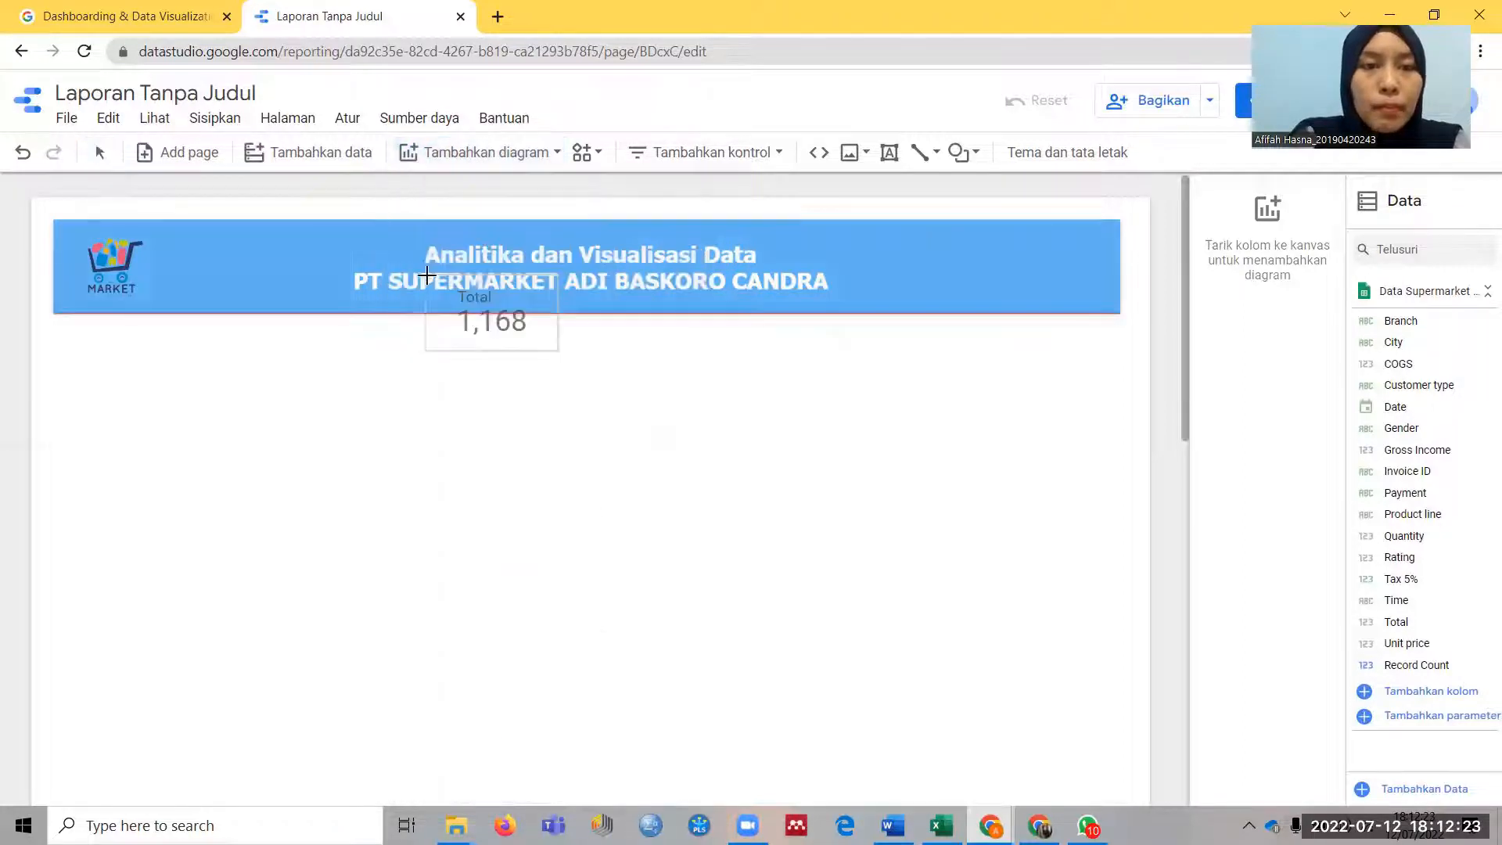
pyautogui.click(69, 331)
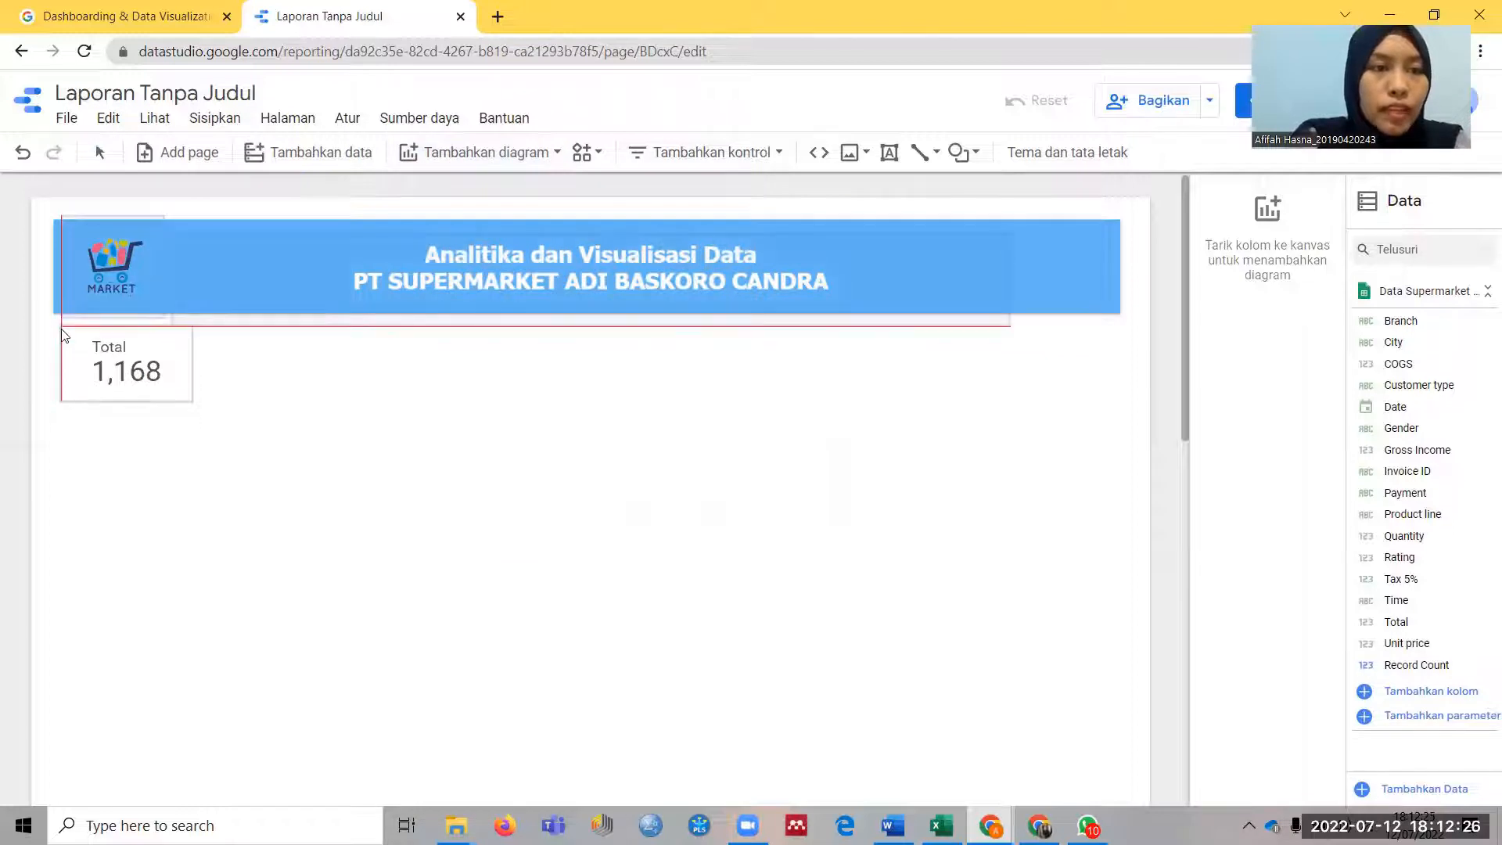
pyautogui.click(61, 329)
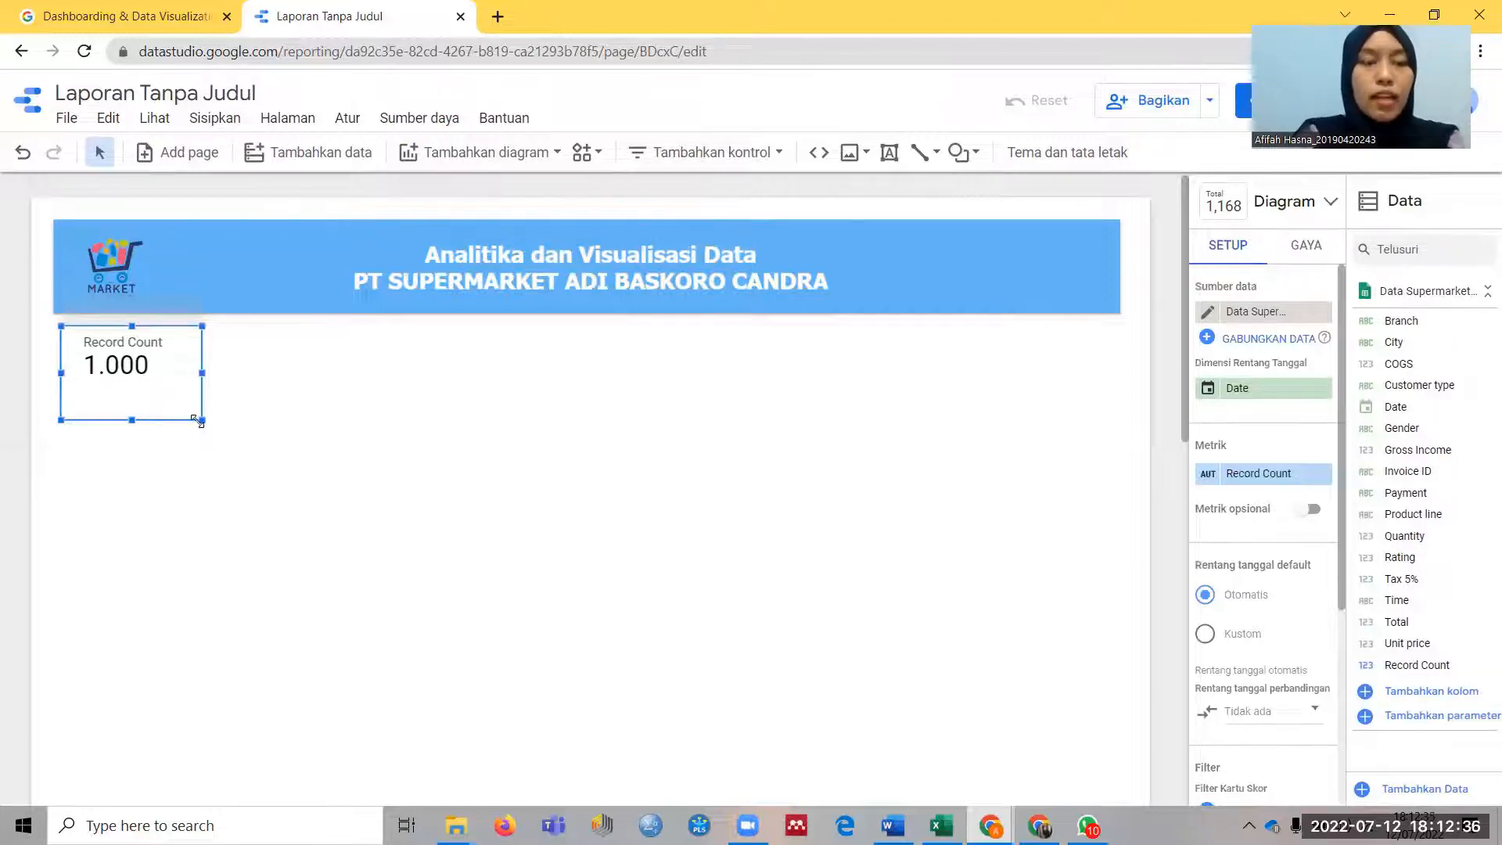
pyautogui.moveTo(201, 420); pyautogui.dragTo(183, 403)
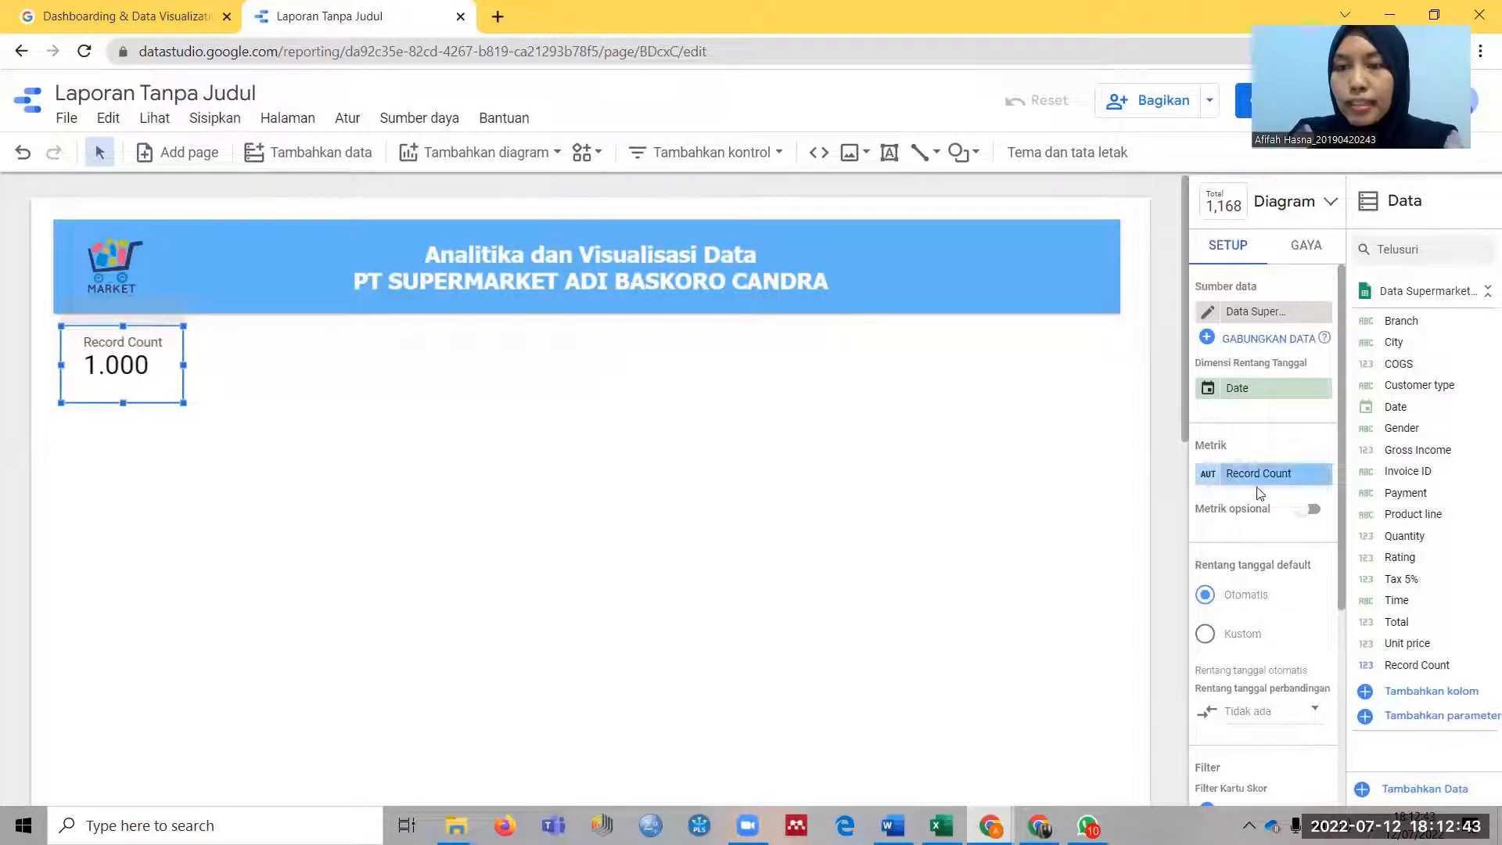
# Fill the Record Count scorecard's background with light yellow-orange
pyautogui.click(1310, 255)
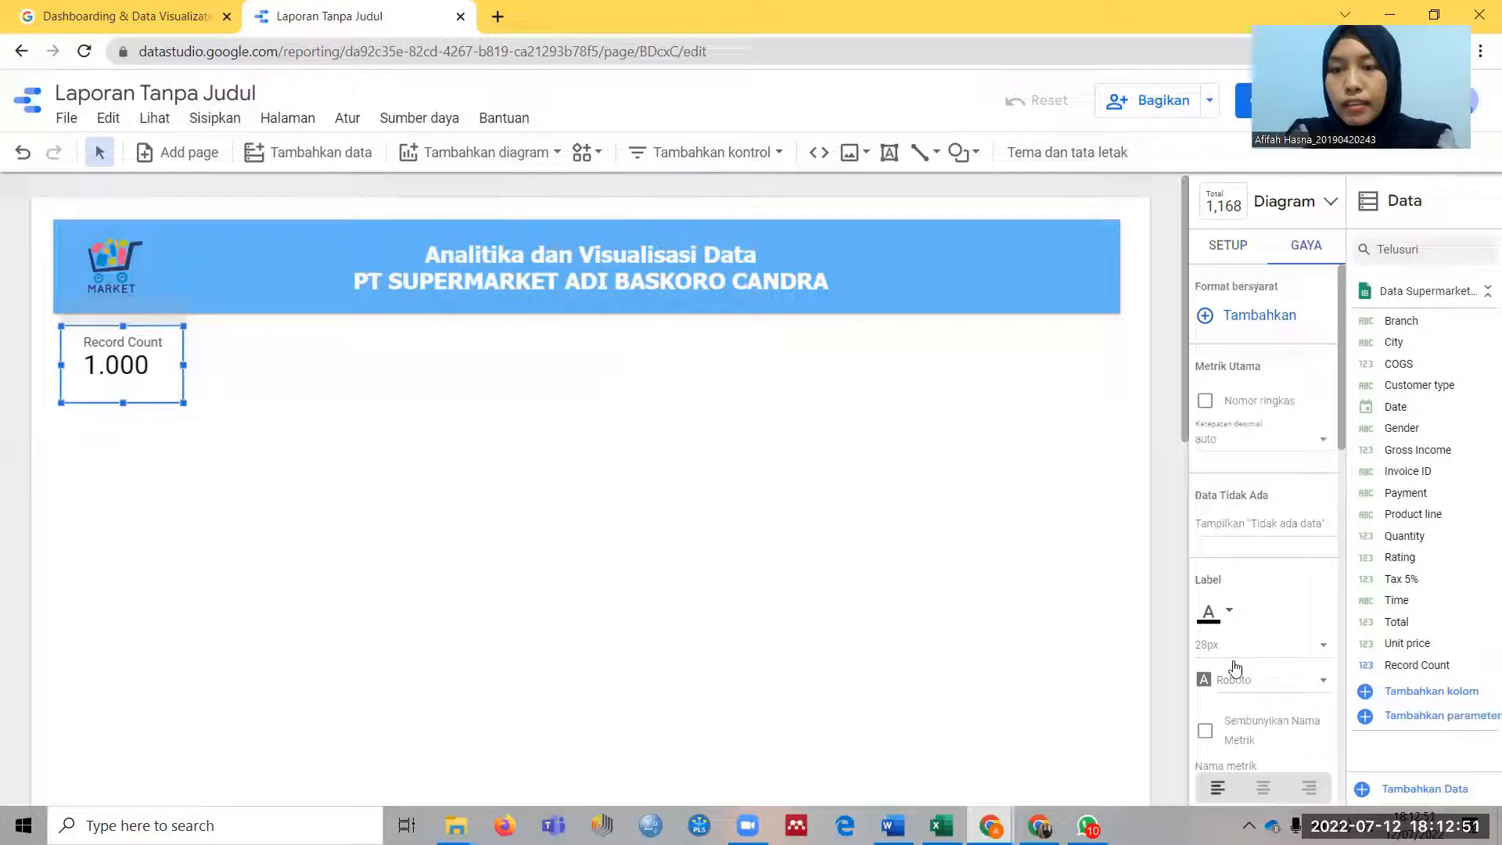
pyautogui.scroll(-7, 1235, 667)
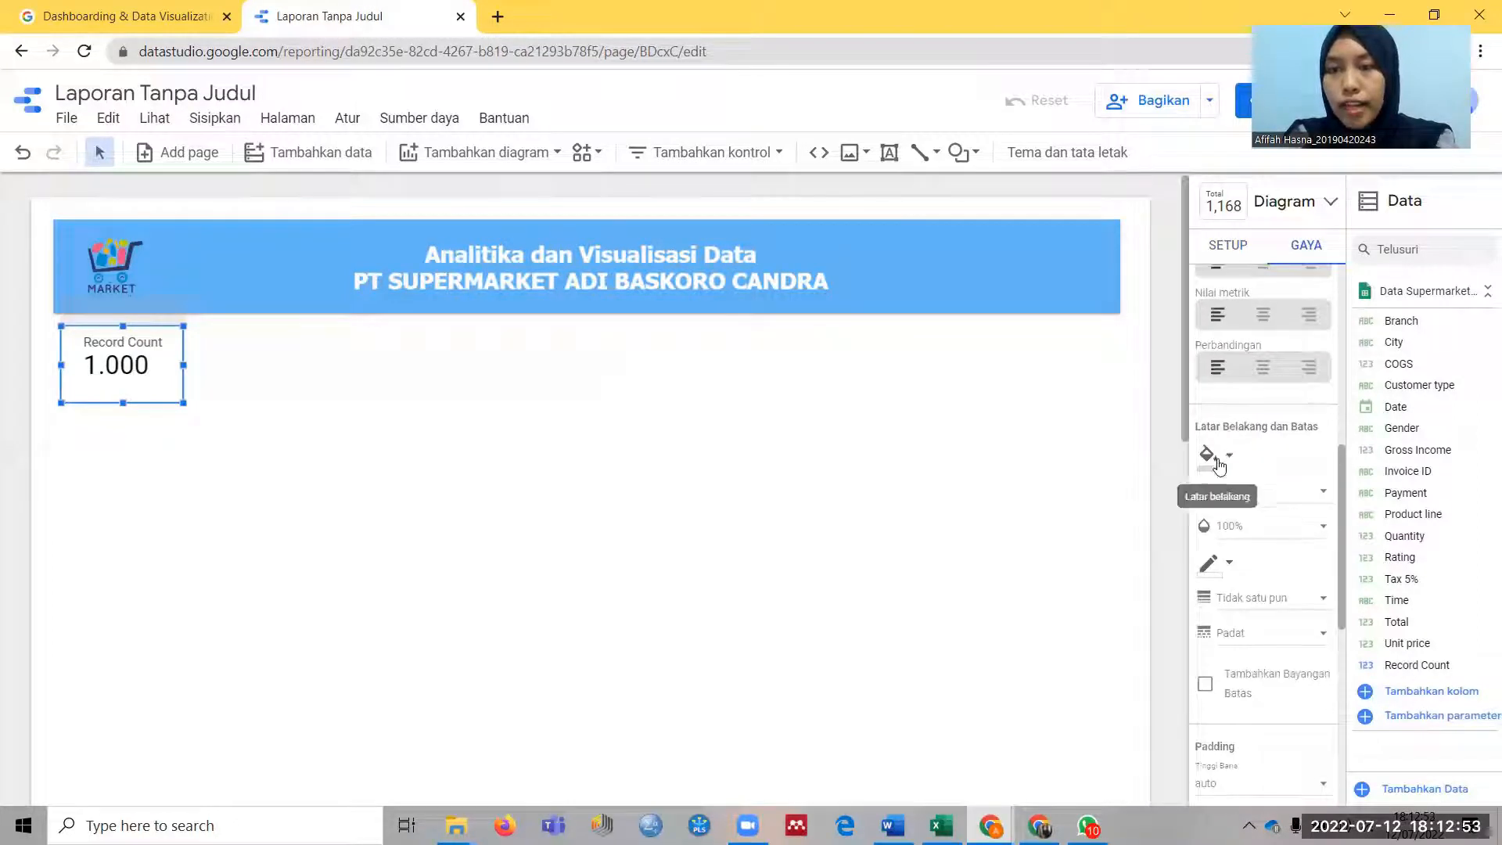
pyautogui.click(1218, 460)
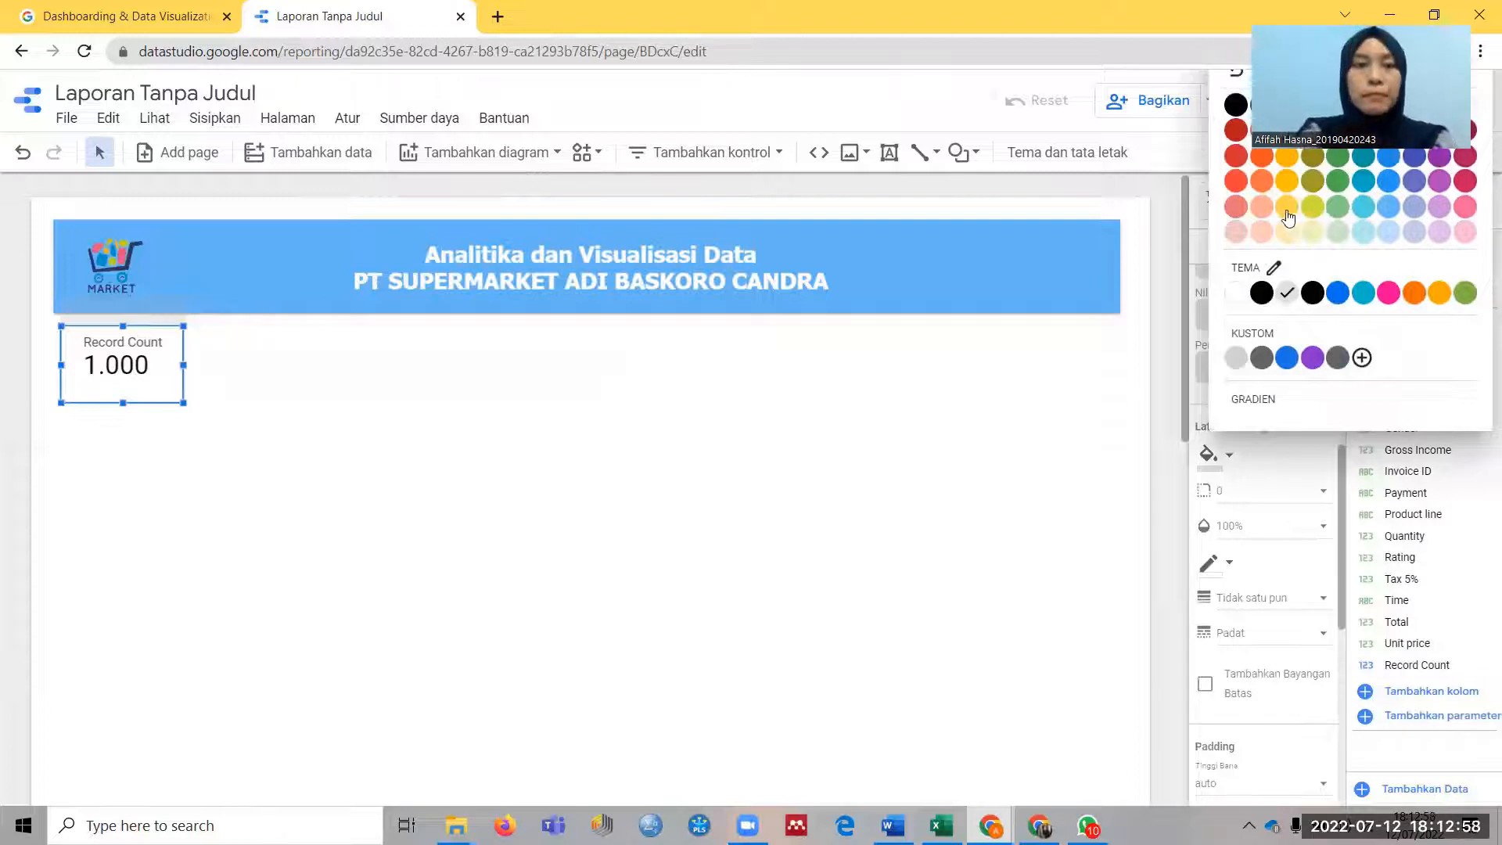
pyautogui.click(283, 388)
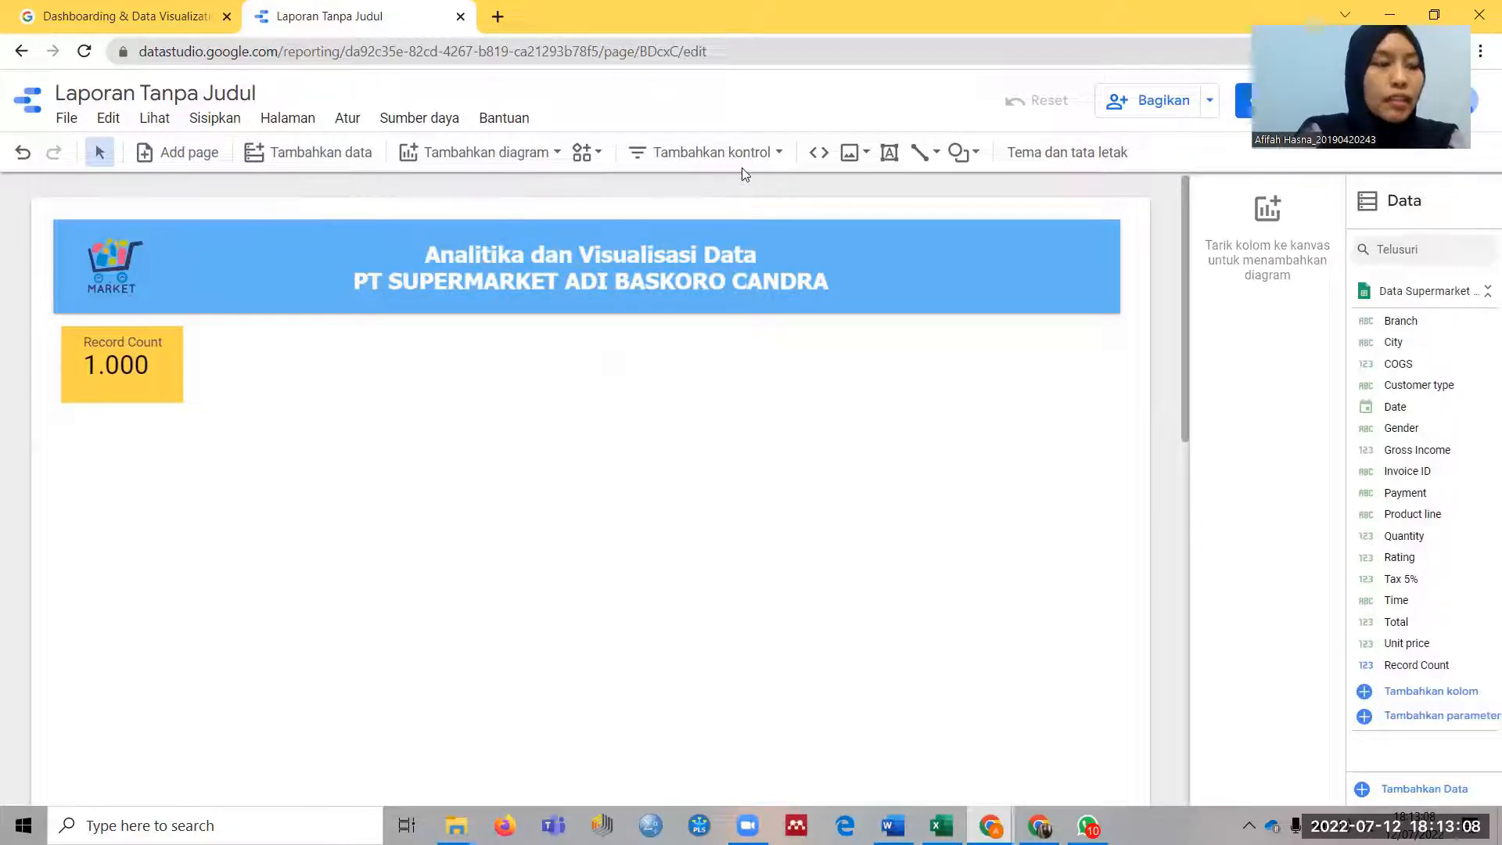
# Insert a date range control beside the Record Count scorecard and shrink the scorecard slightly
pyautogui.click(764, 154)
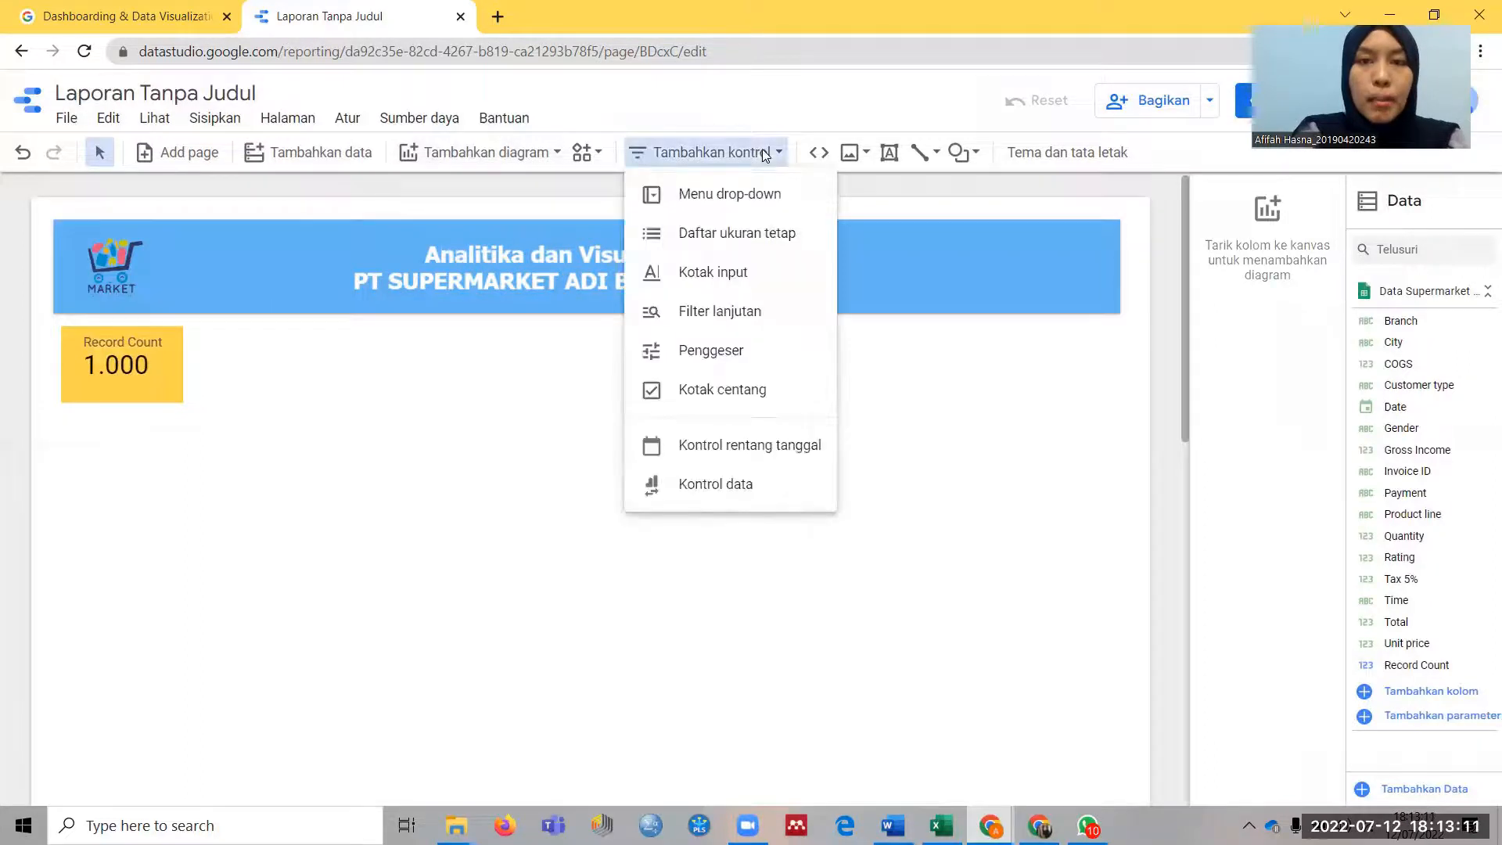
pyautogui.click(767, 460)
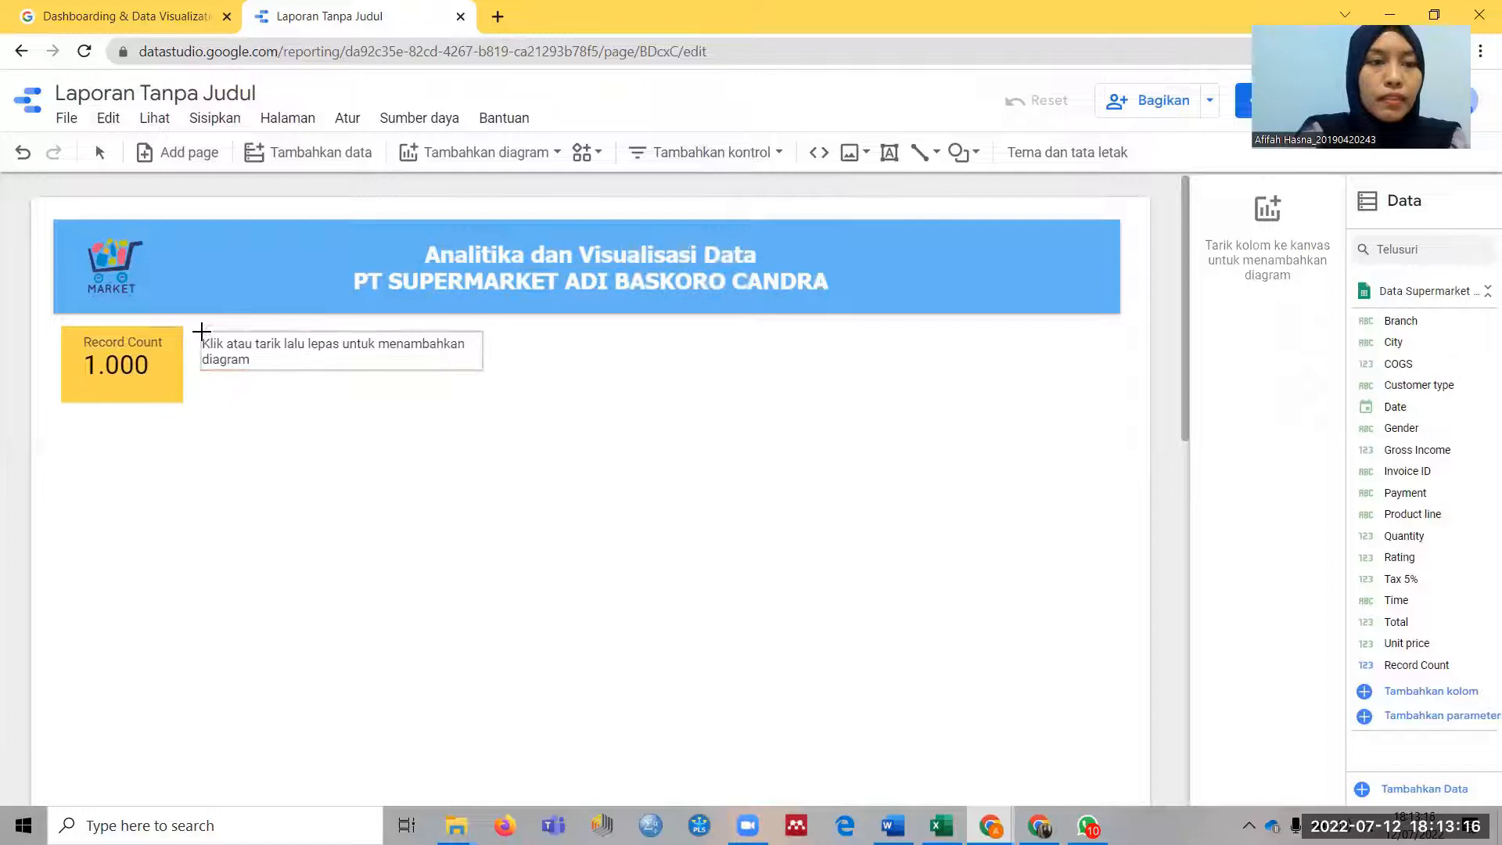
pyautogui.click(201, 332)
pyautogui.moveTo(480, 381)
pyautogui.mouseDown()
pyautogui.moveTo(513, 409)
pyautogui.moveTo(505, 394)
pyautogui.mouseUp()
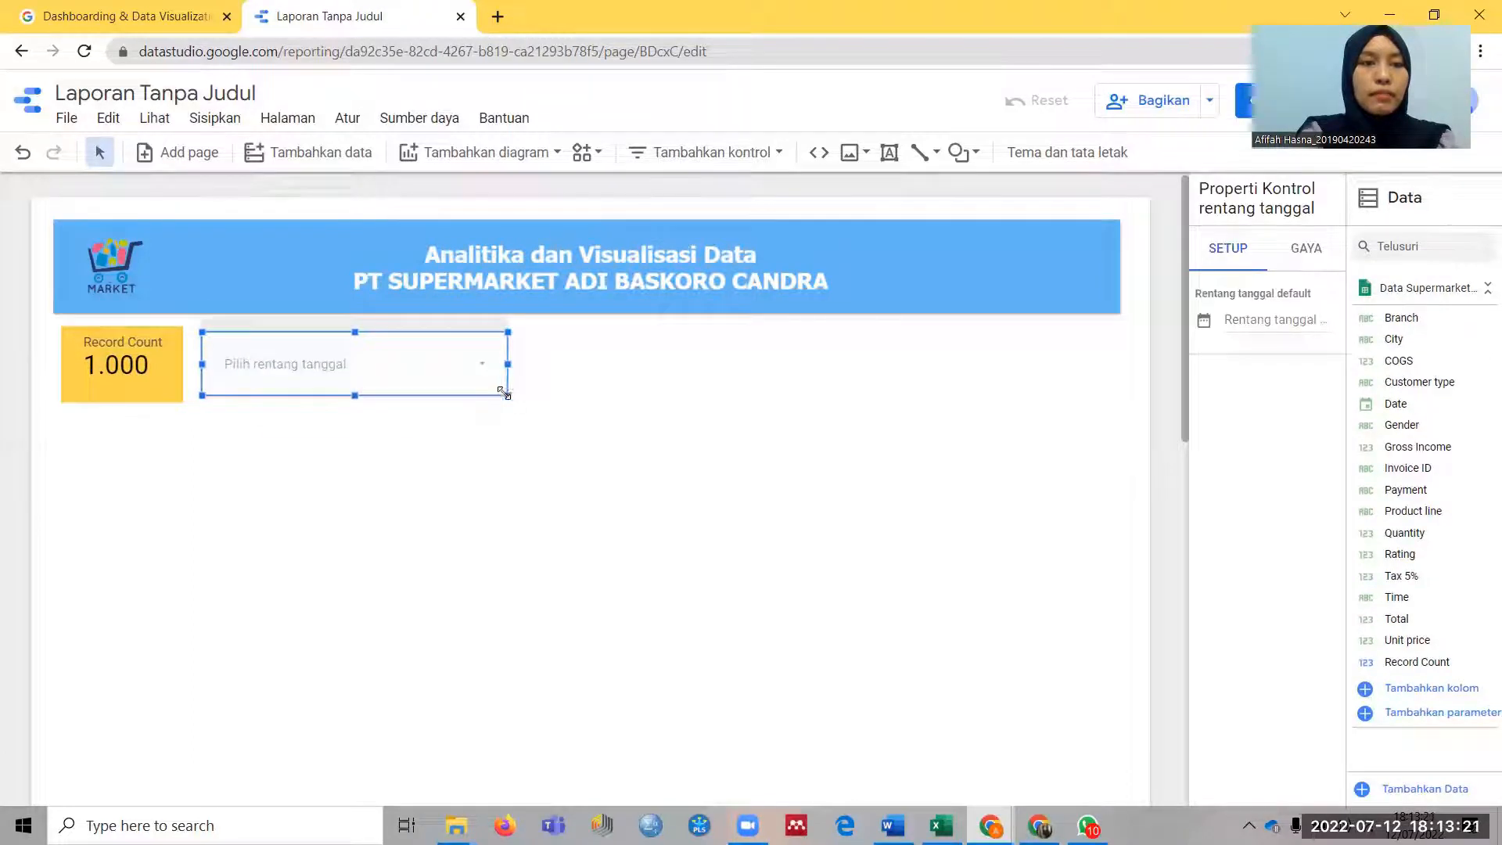
pyautogui.click(160, 398)
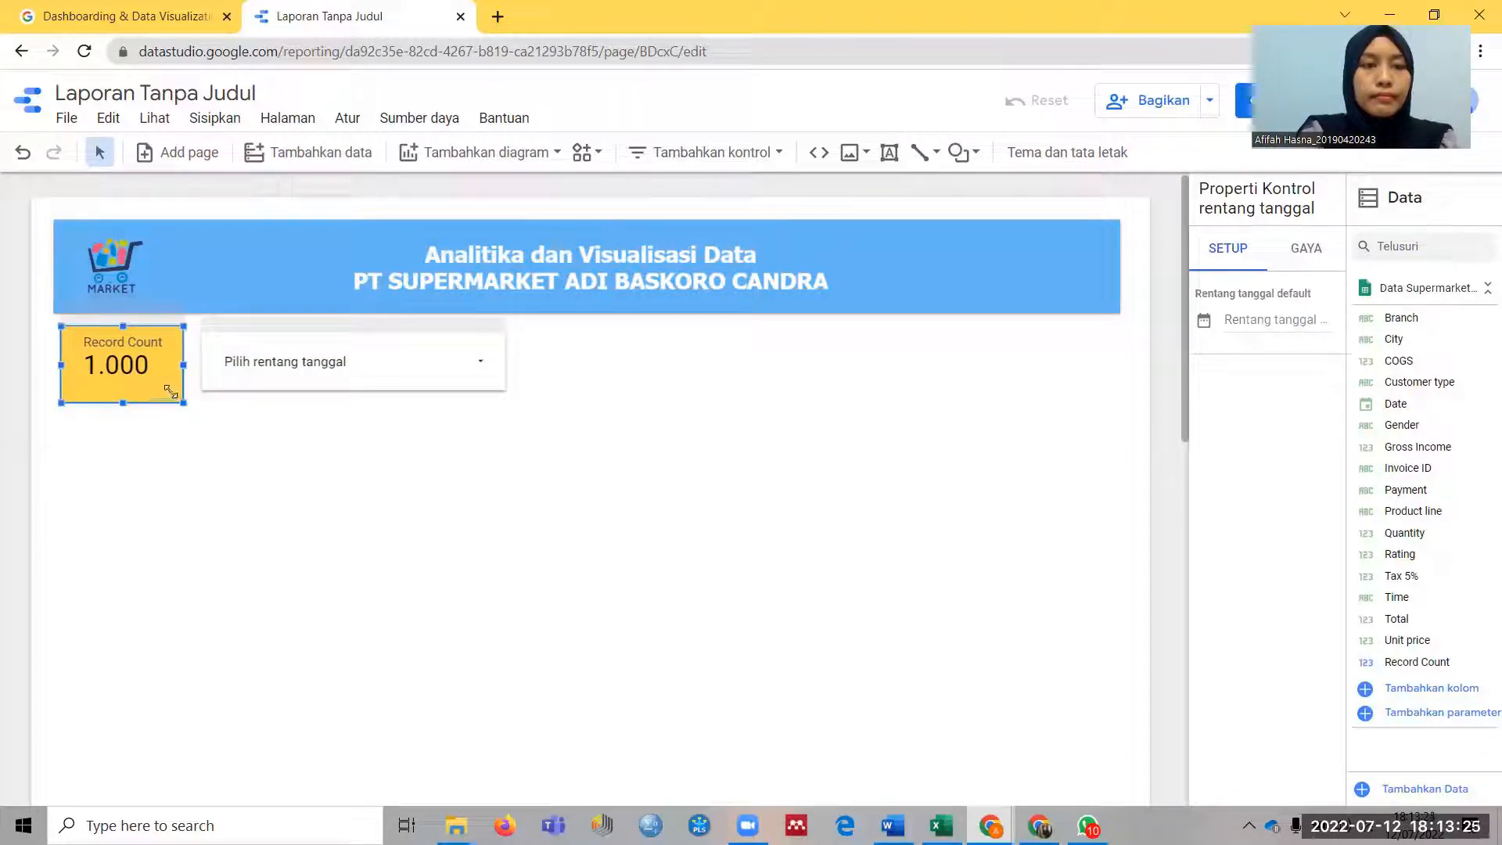
pyautogui.moveTo(184, 403); pyautogui.dragTo(149, 341)
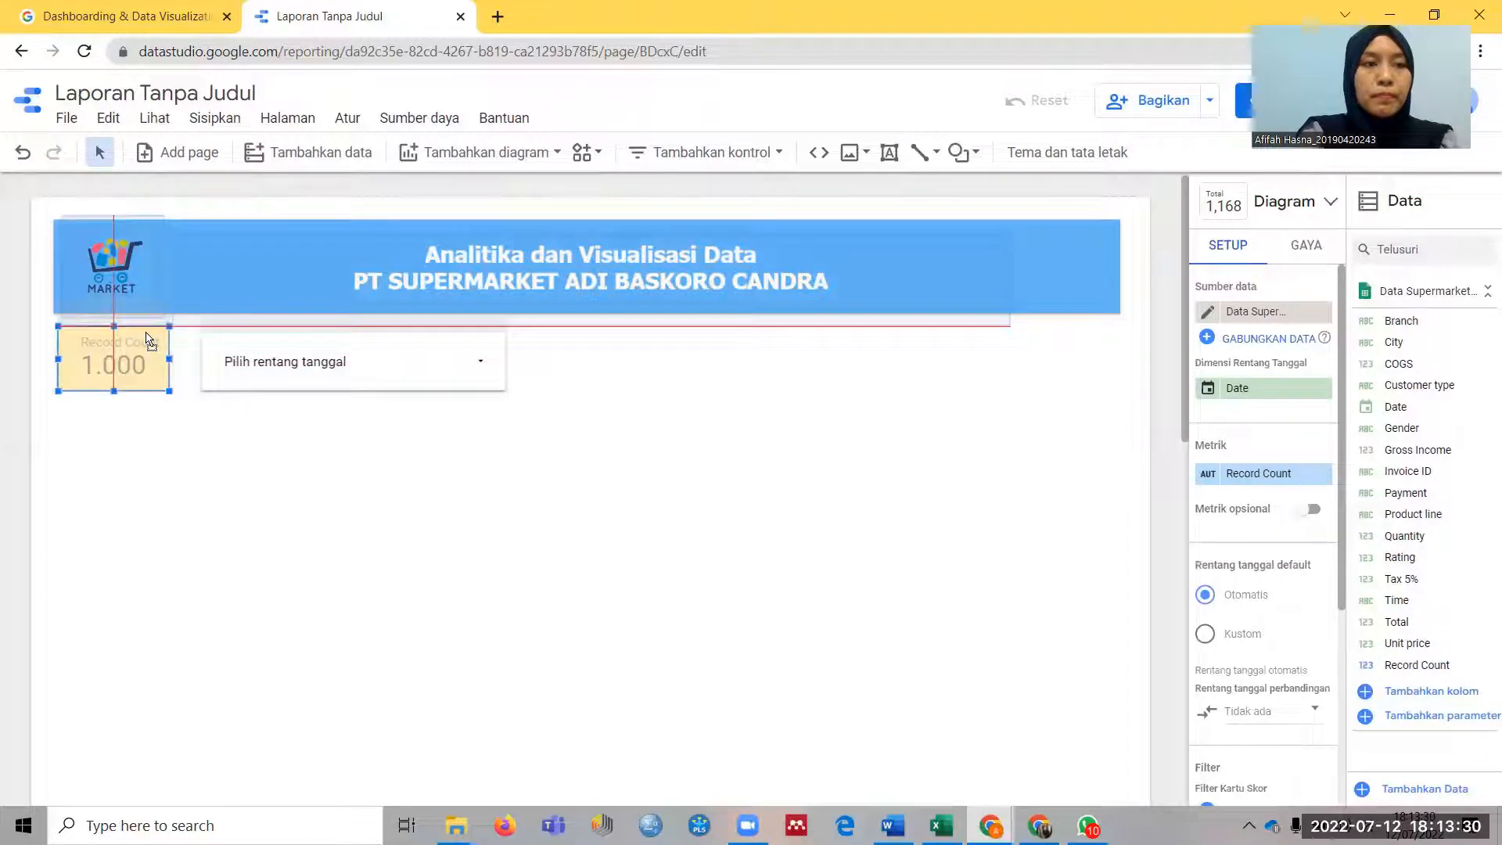
# Choose 1 January 2019 as the start date in the date range control
pyautogui.click(399, 368)
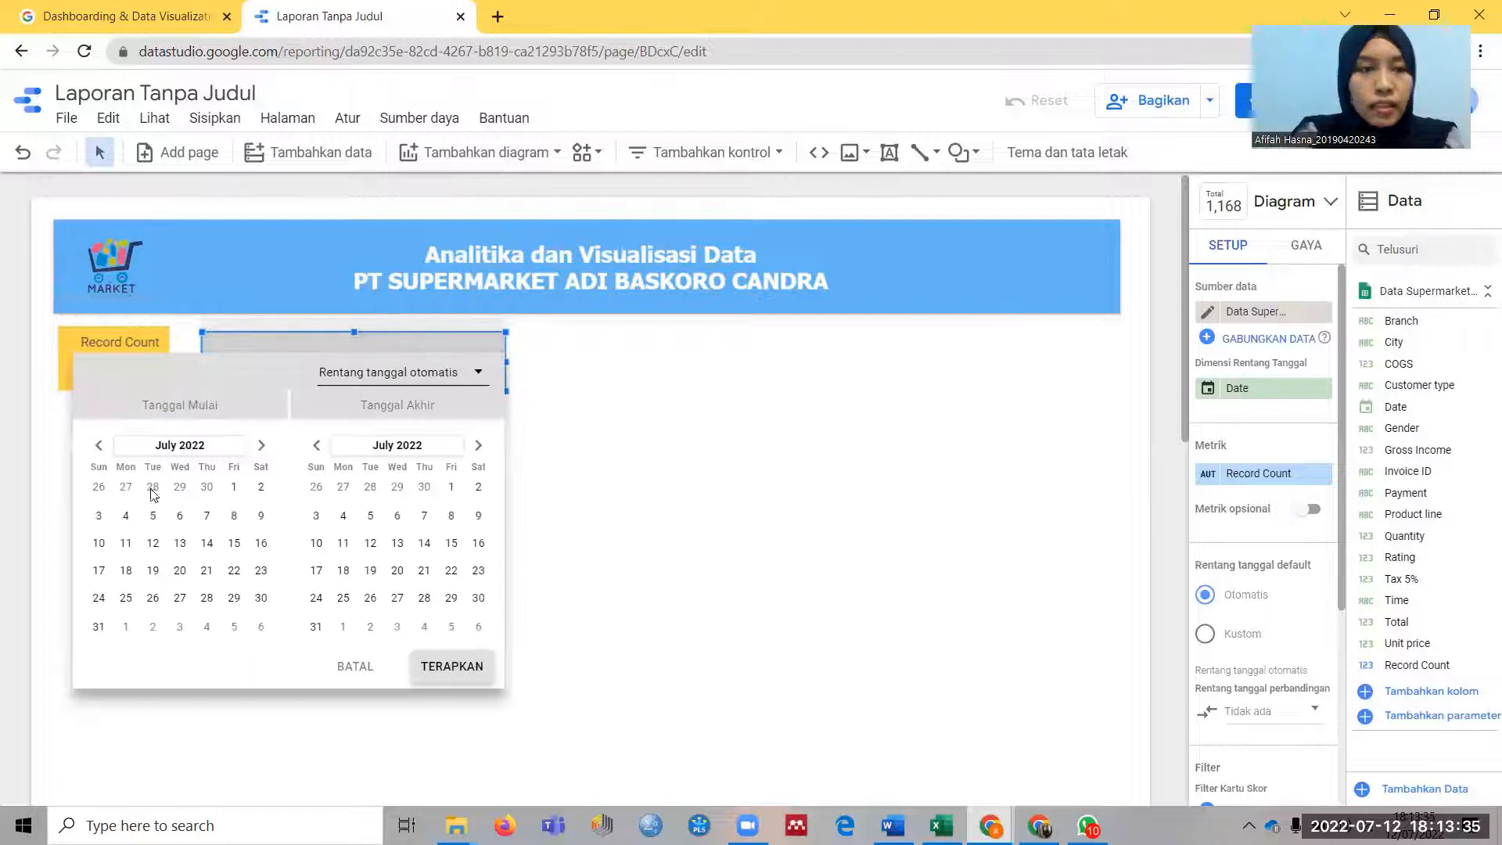
pyautogui.click(188, 448)
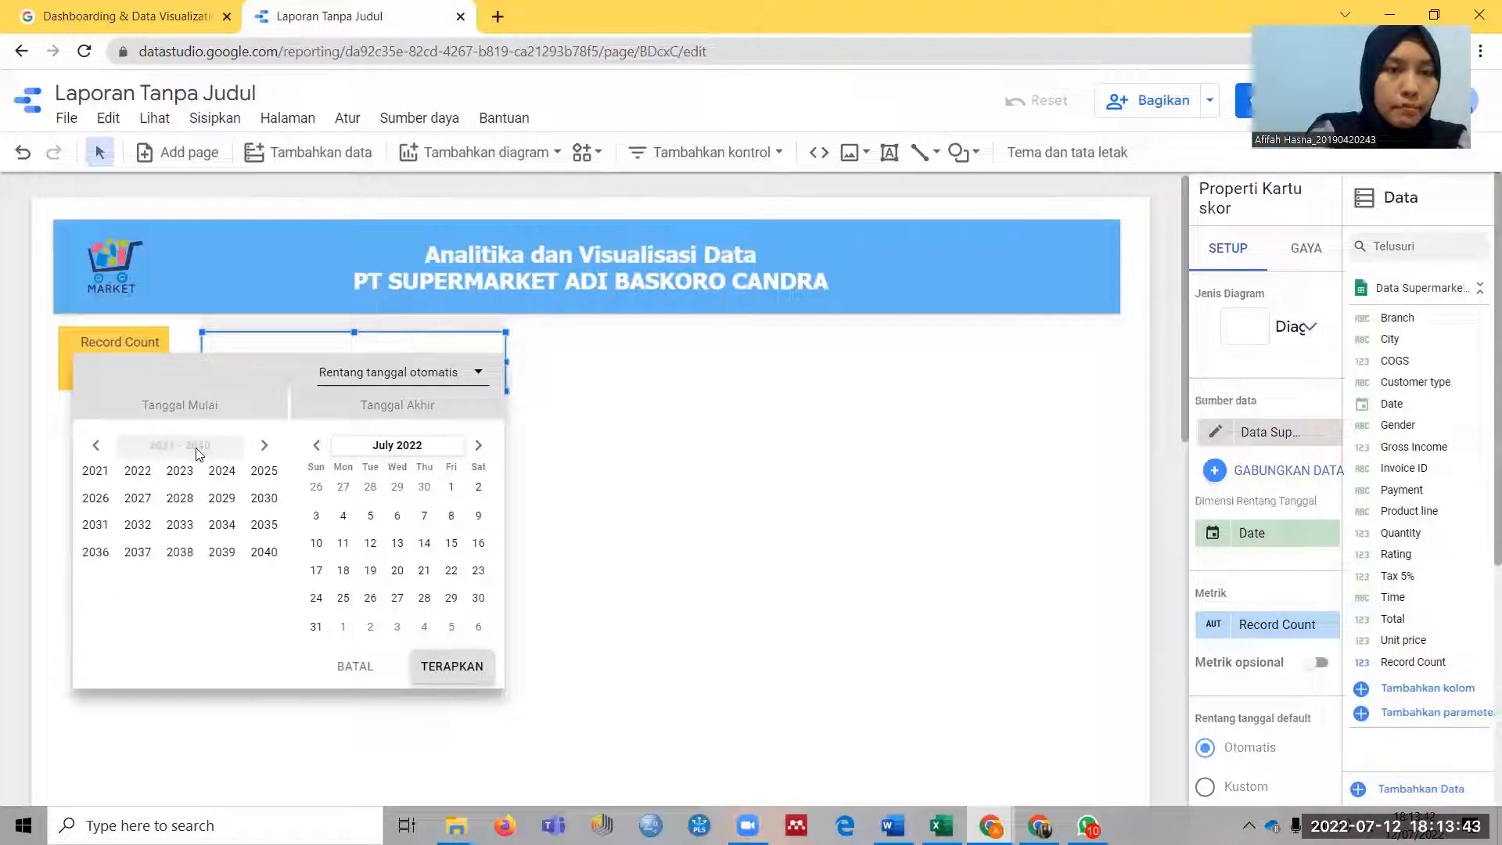
pyautogui.click(96, 445)
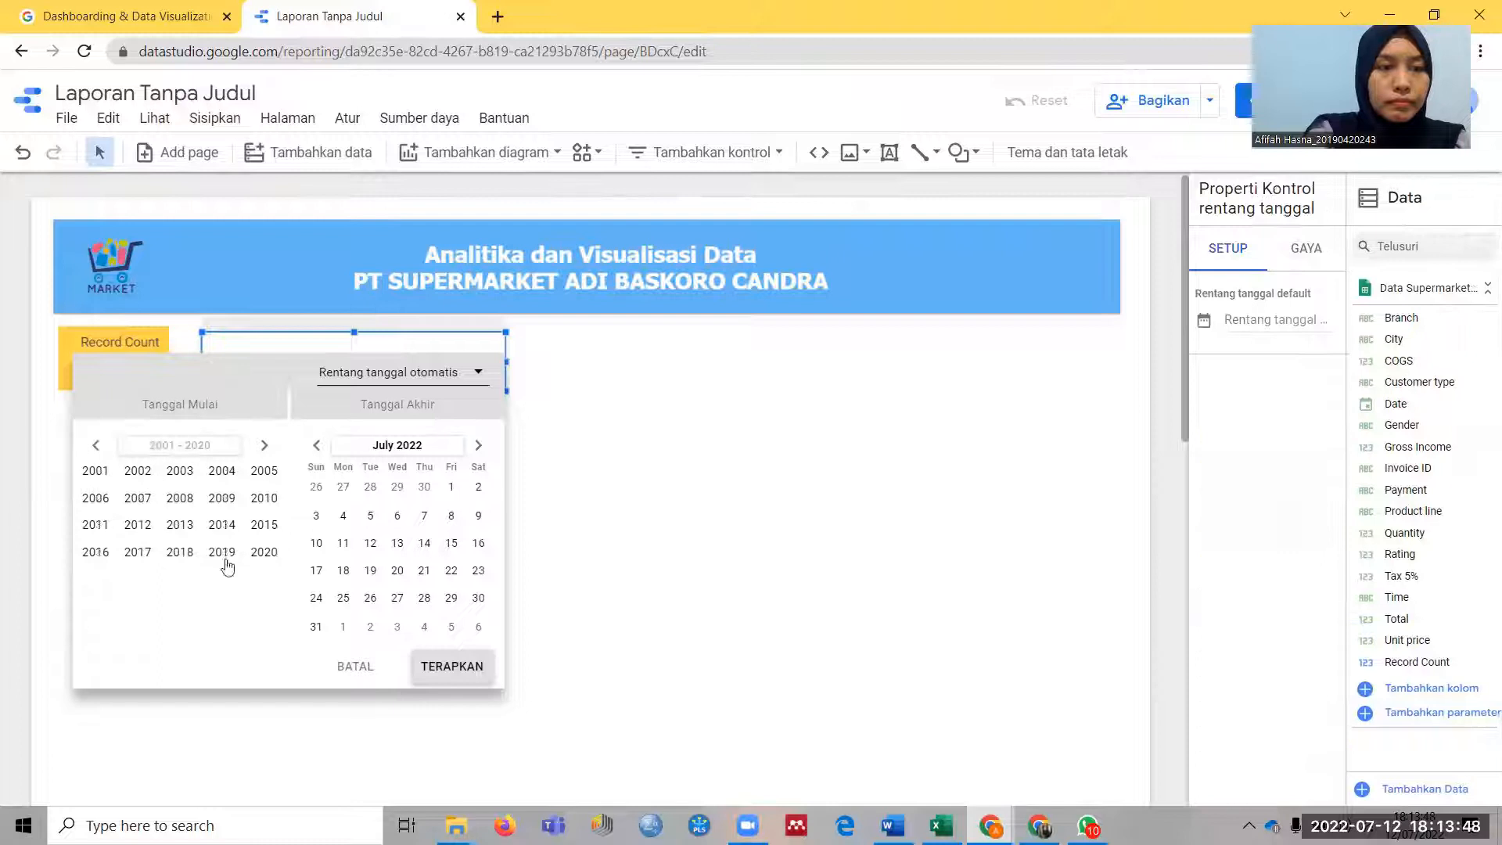
pyautogui.click(224, 558)
pyautogui.click(110, 472)
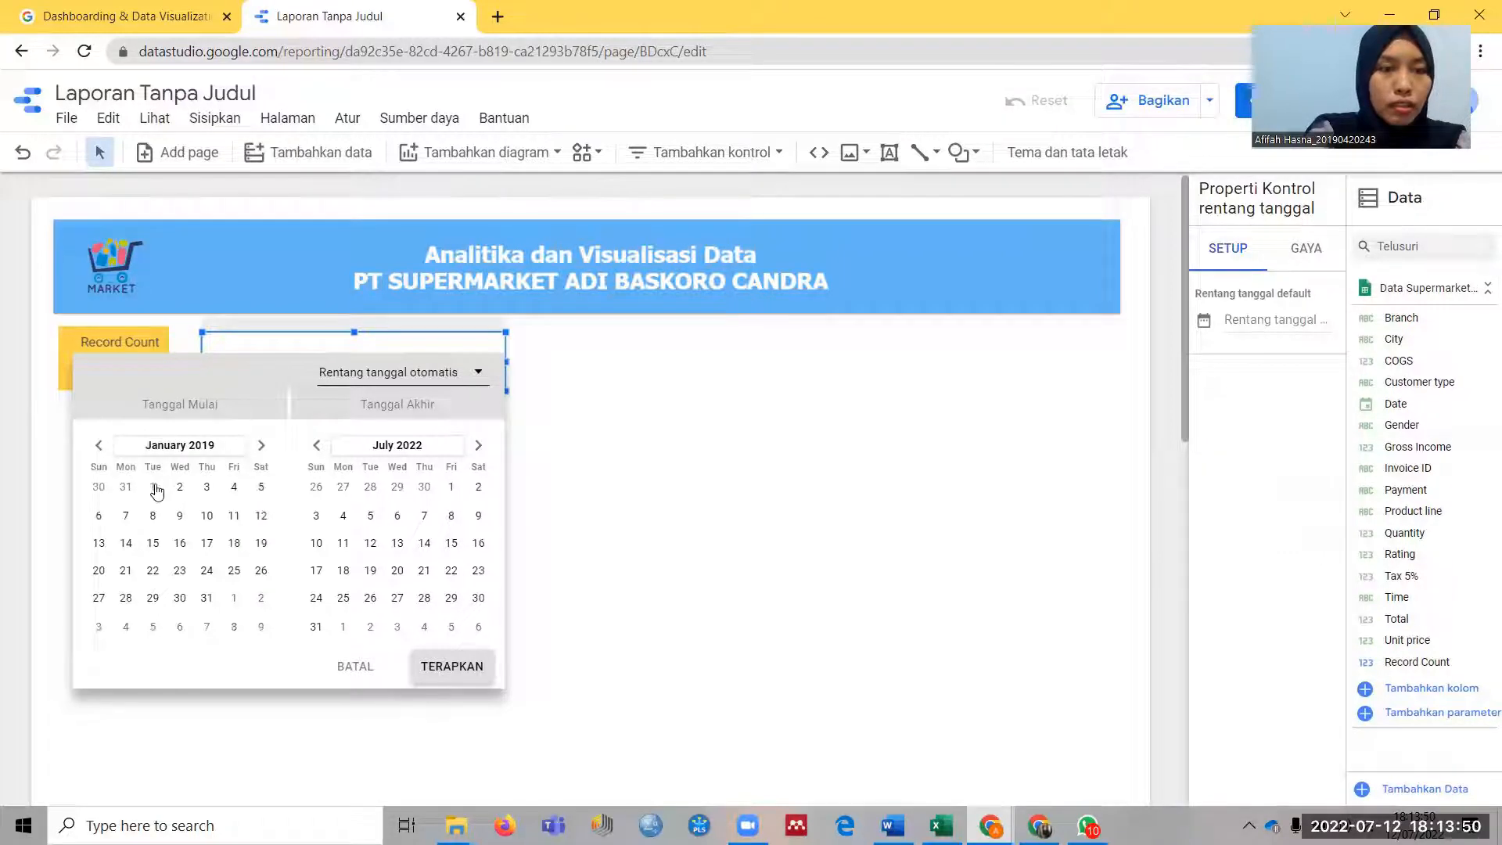
pyautogui.click(154, 488)
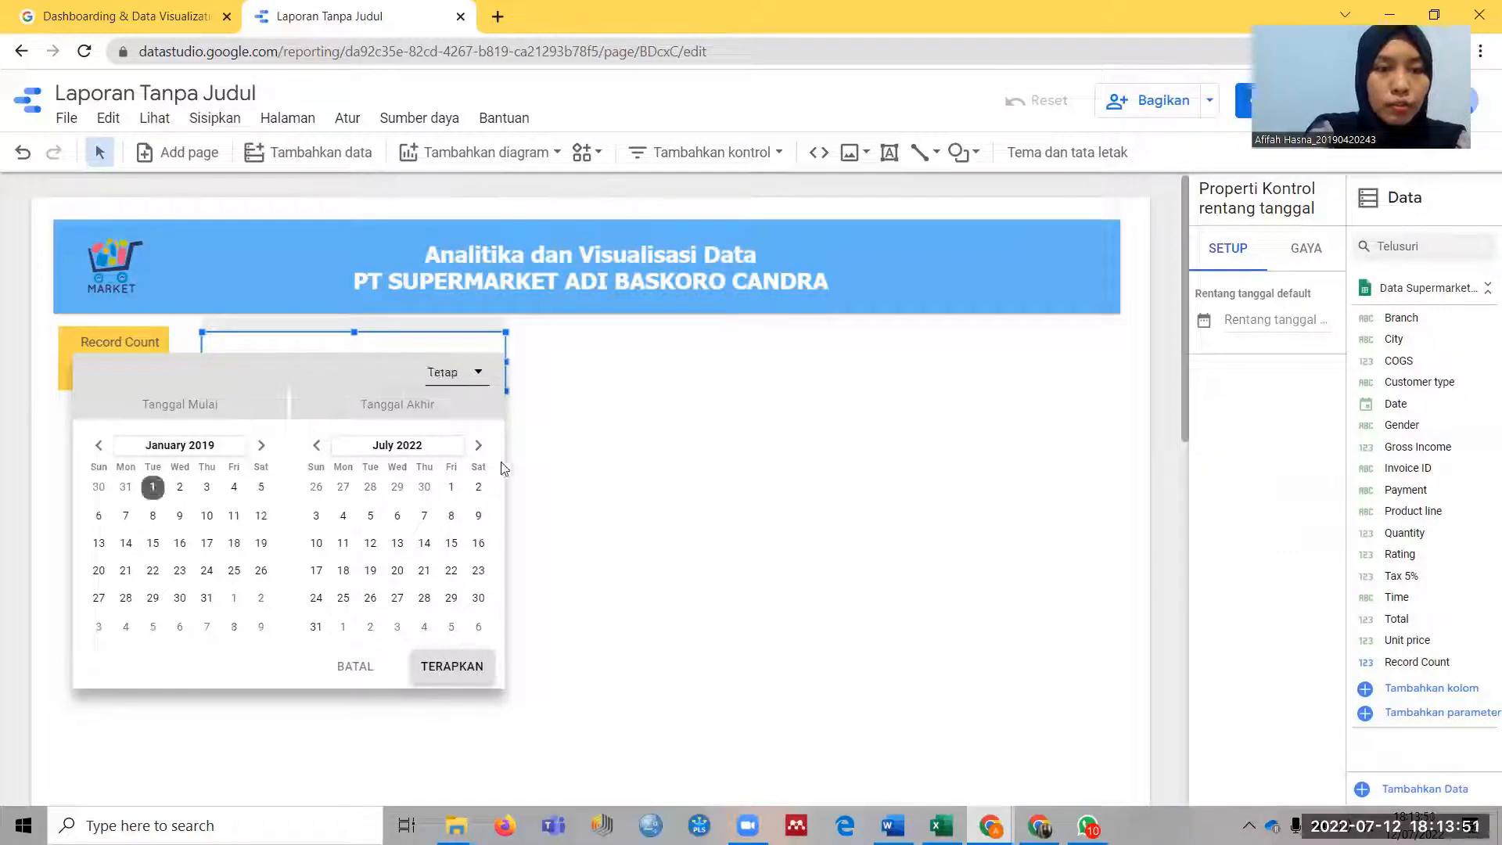
# Choose 31 March 2019 as the end date in the date range control and apply the range
pyautogui.click(404, 446)
pyautogui.click(384, 446)
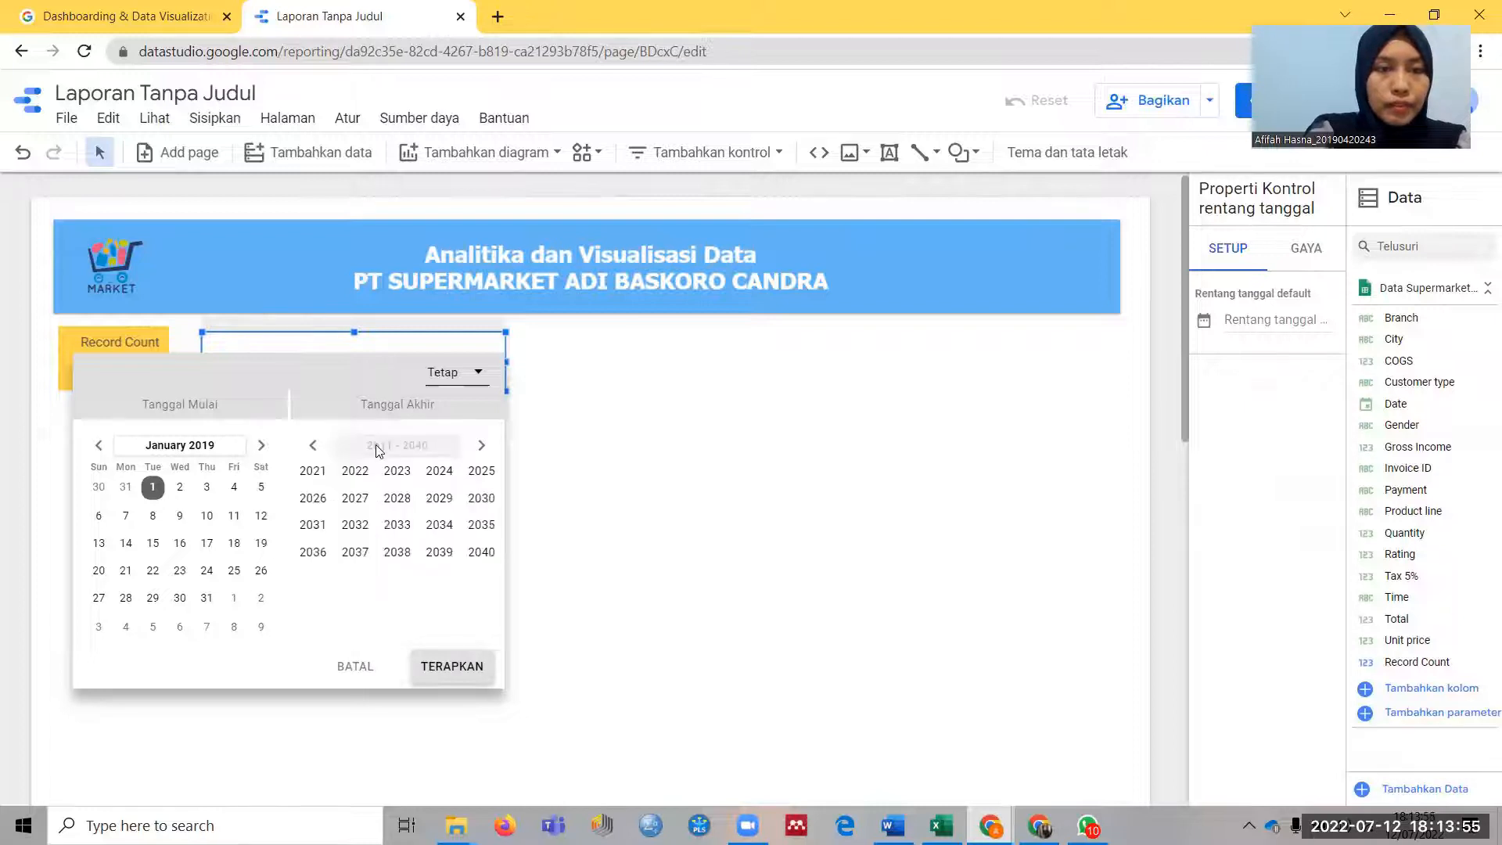
pyautogui.click(313, 445)
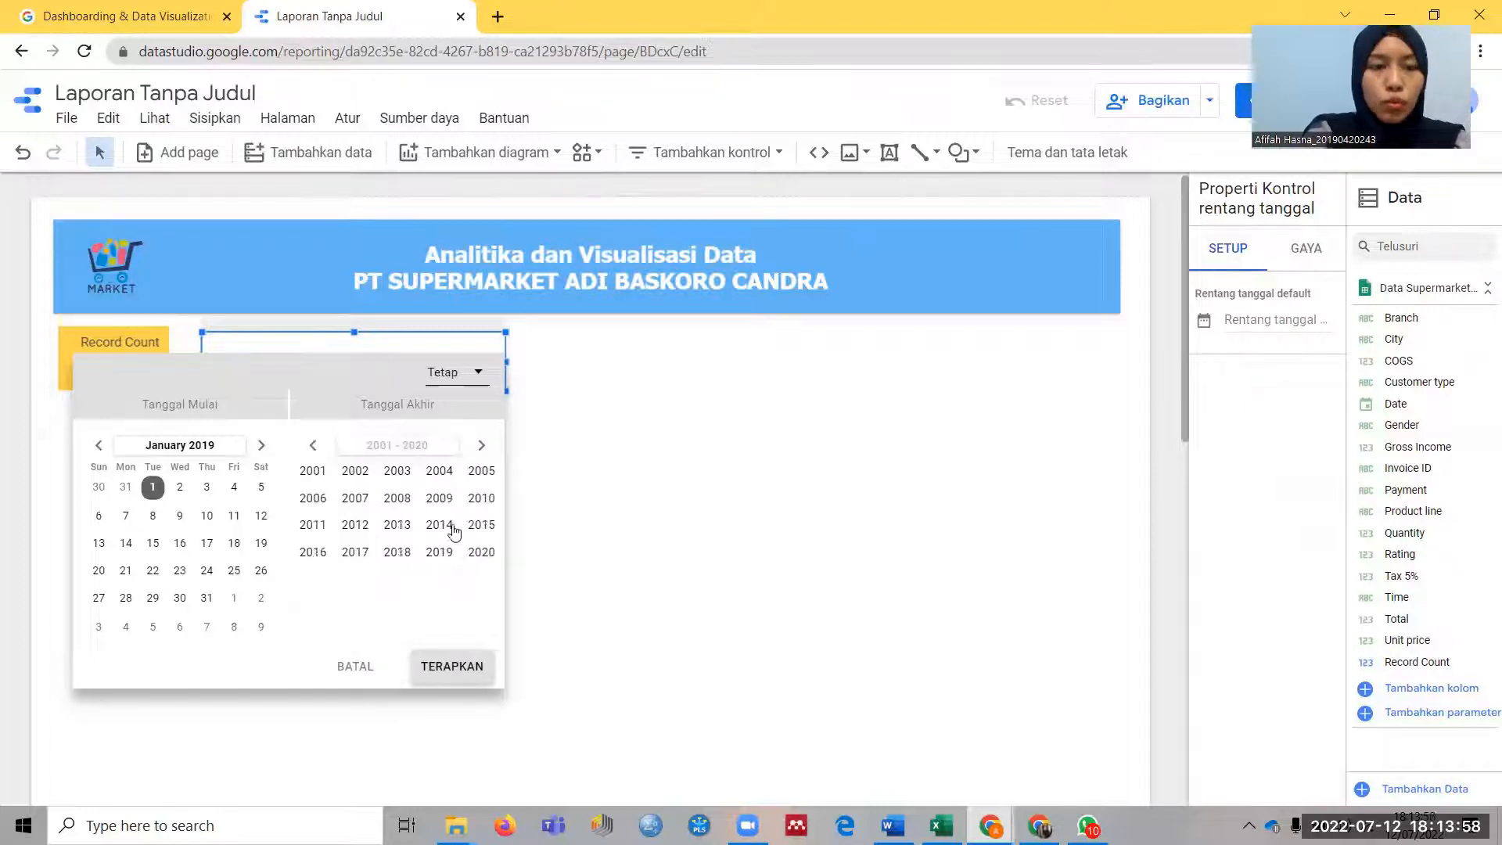
pyautogui.click(440, 554)
pyautogui.click(460, 476)
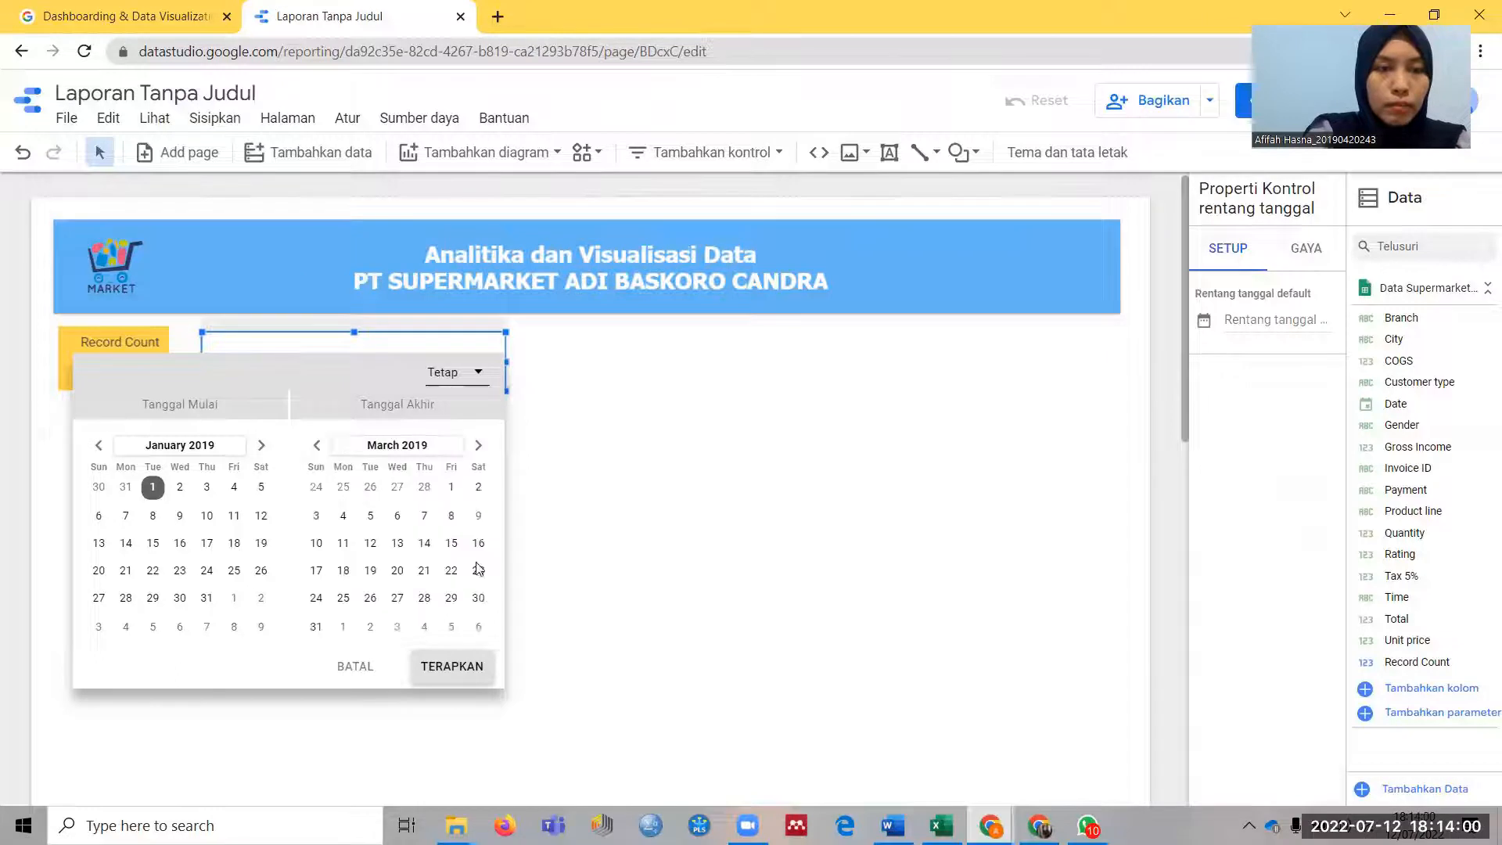
pyautogui.click(316, 627)
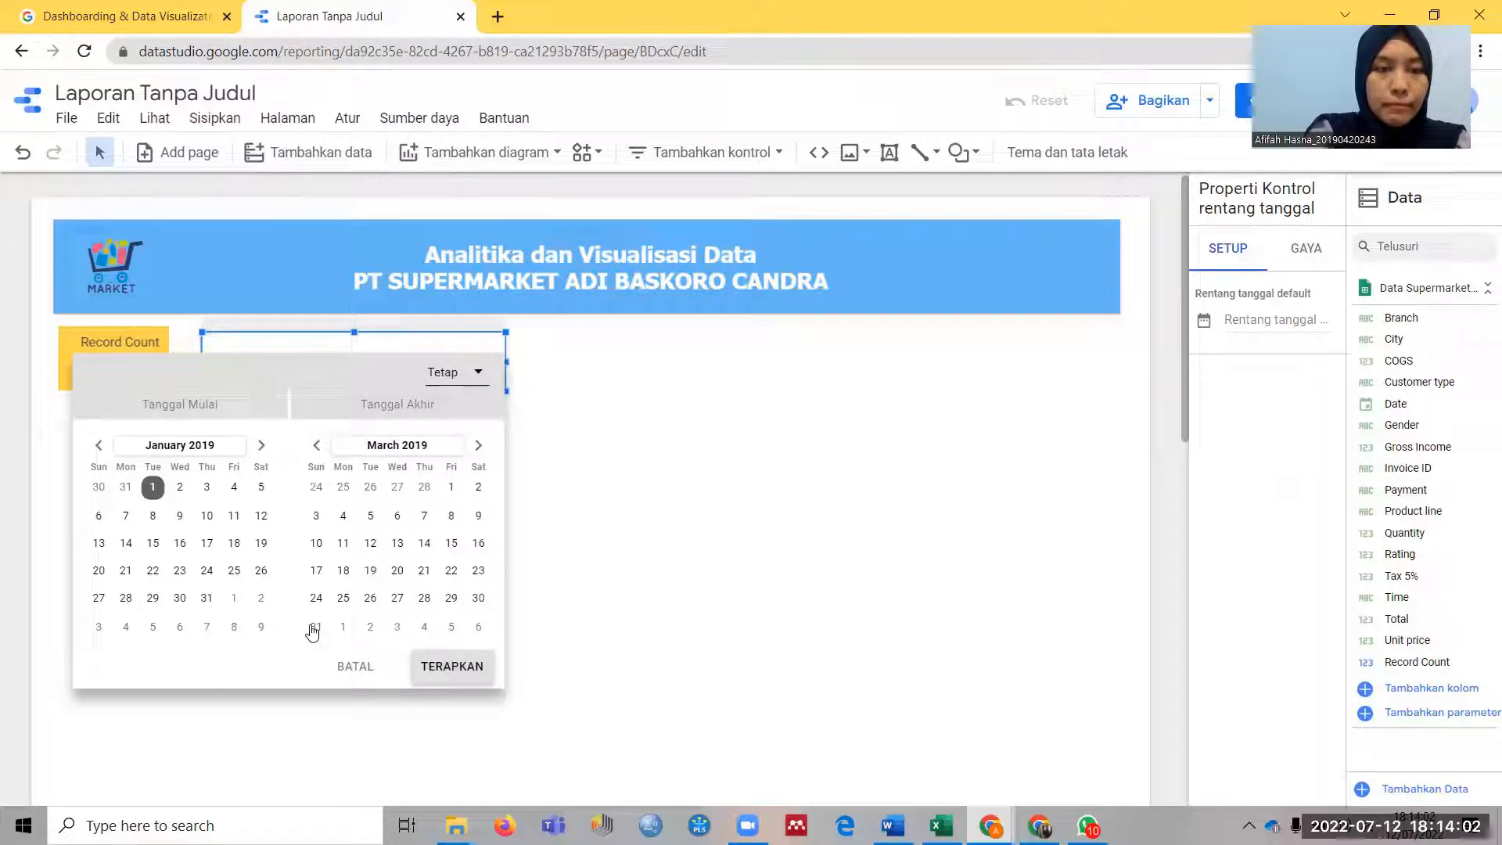
pyautogui.click(449, 669)
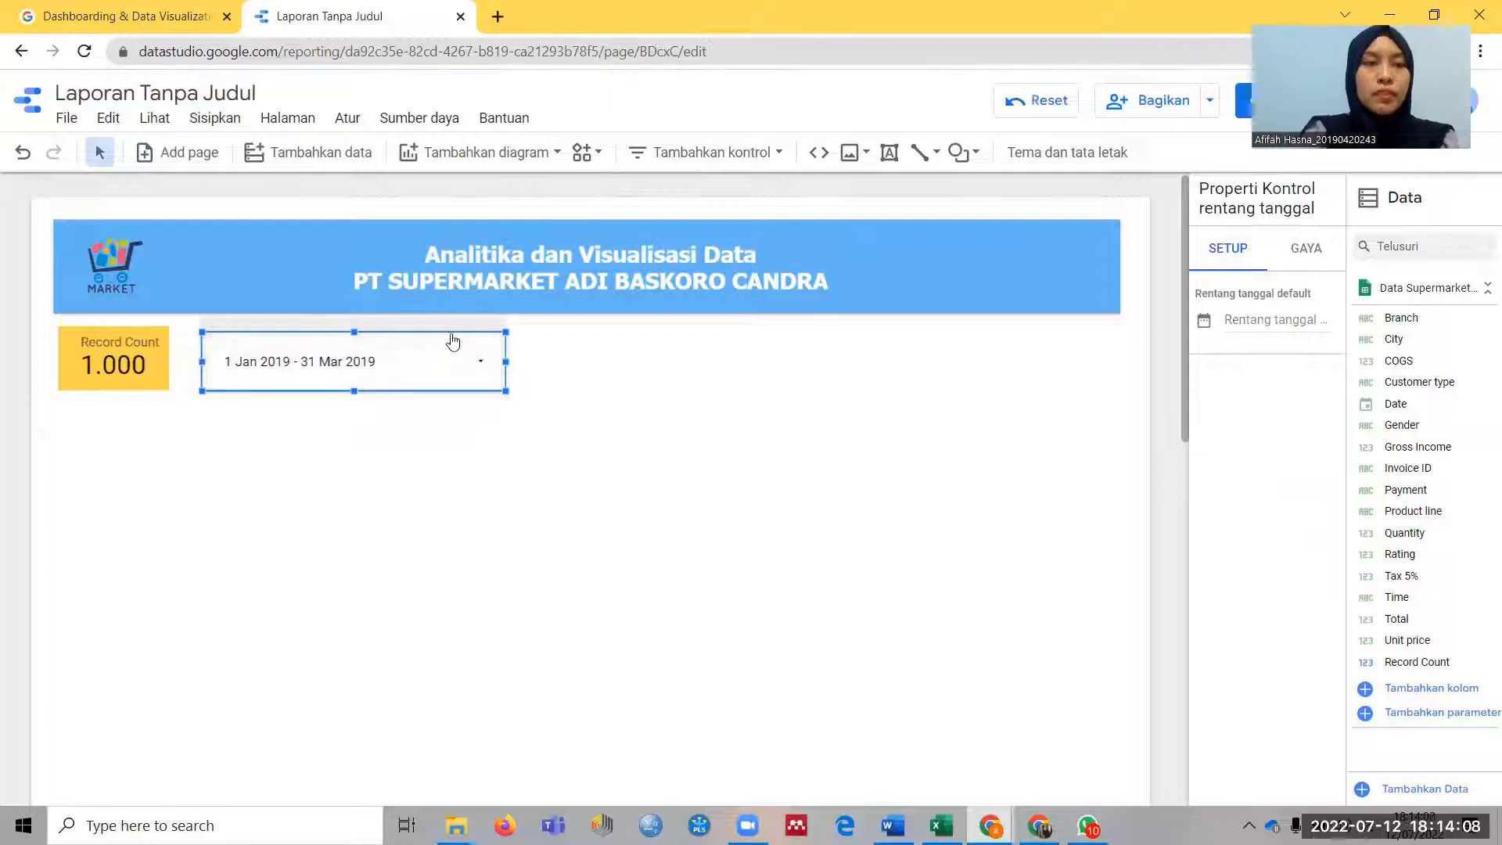
# Move the date range control slightly up and closer to the scorecard, and open its style settings
pyautogui.moveTo(452, 338); pyautogui.dragTo(428, 334)
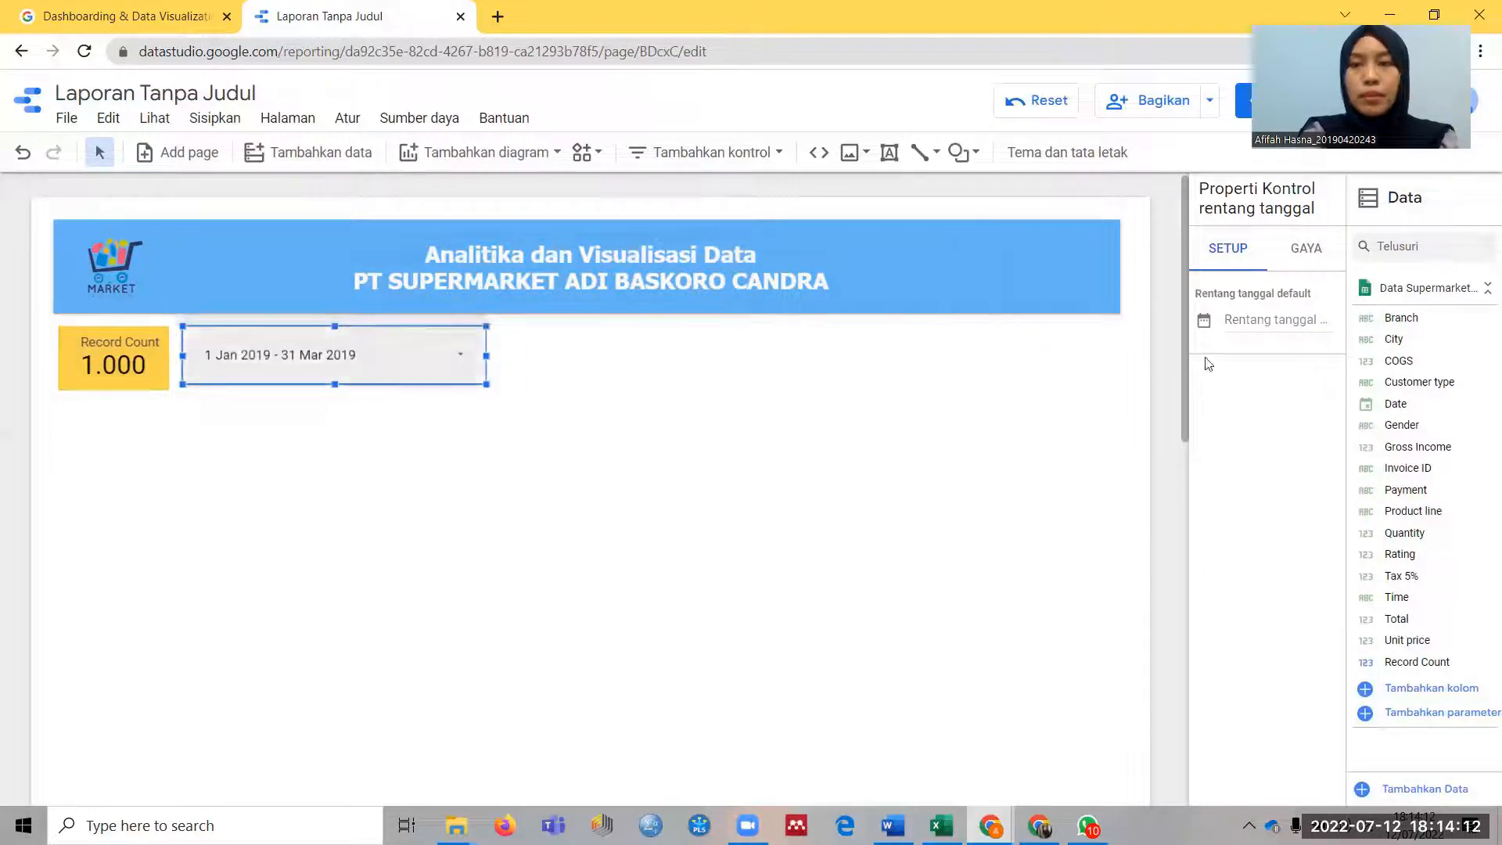
pyautogui.click(1306, 249)
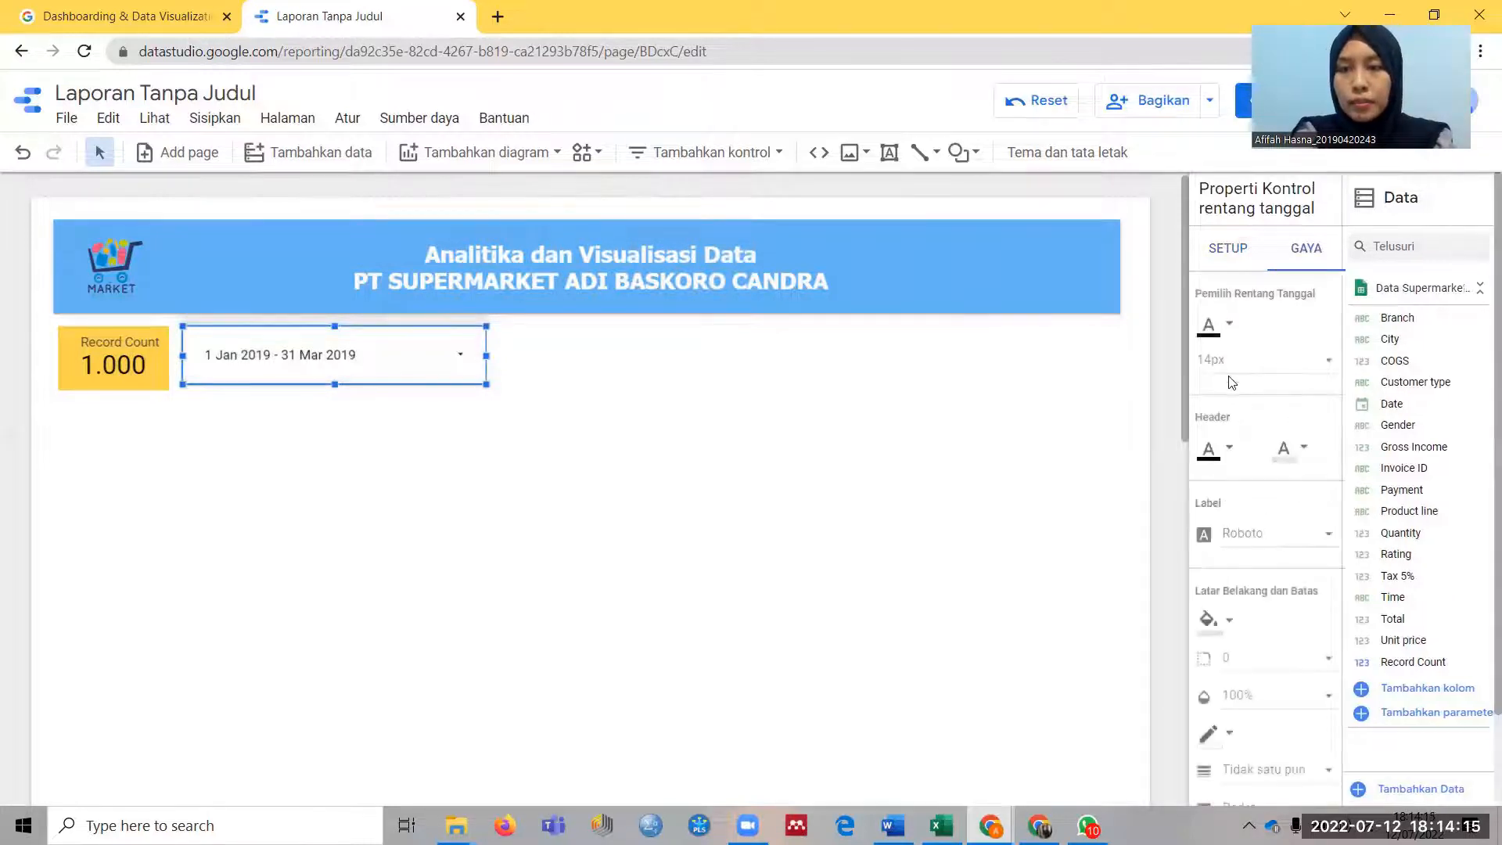
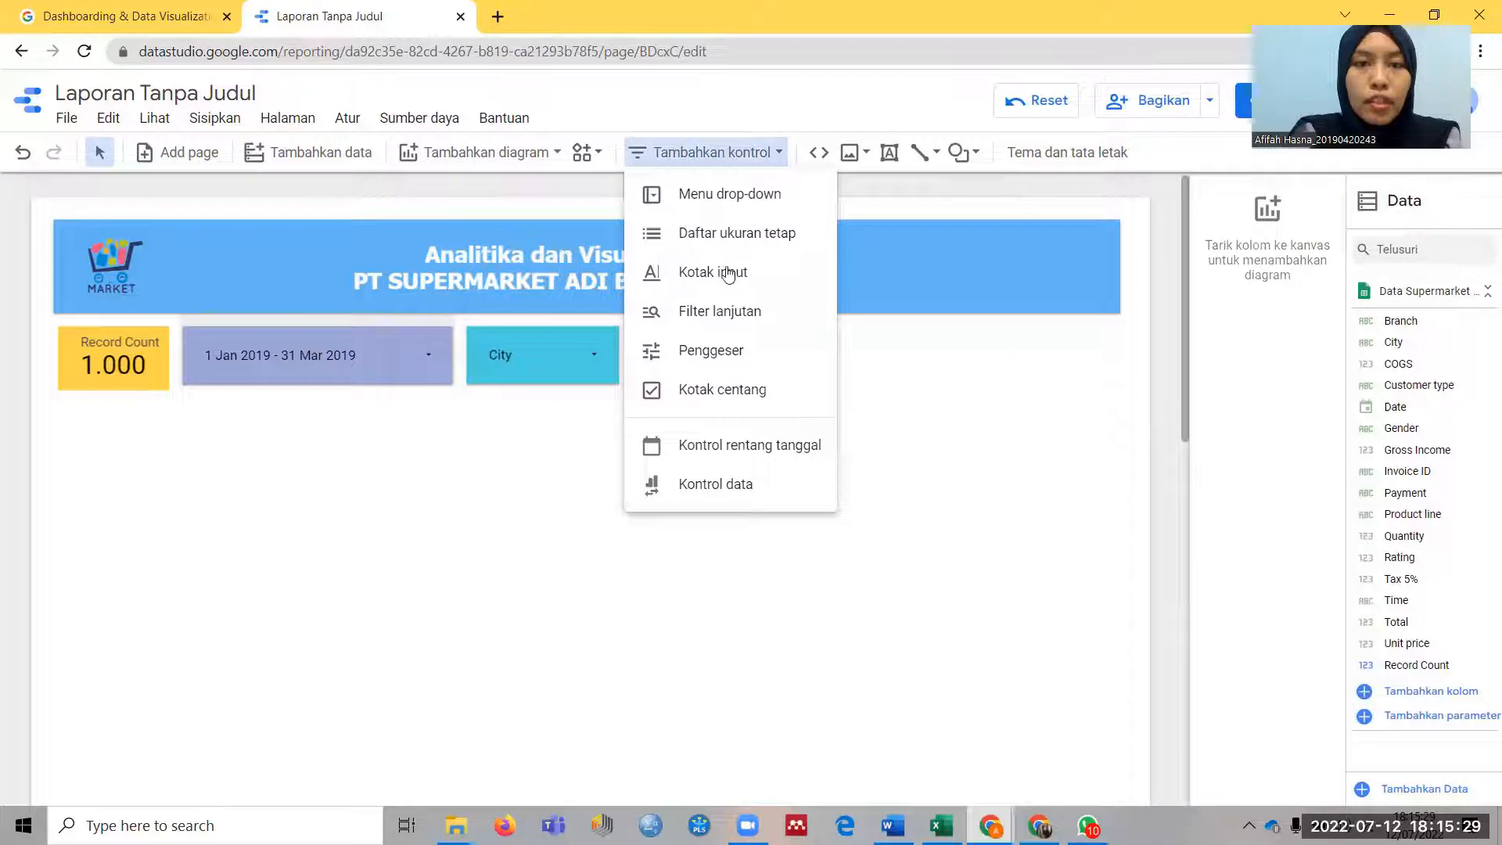
# Insert an Invoice ID input box control beside the City filter and fill its background with pale lavender-blue
pyautogui.click(714, 282)
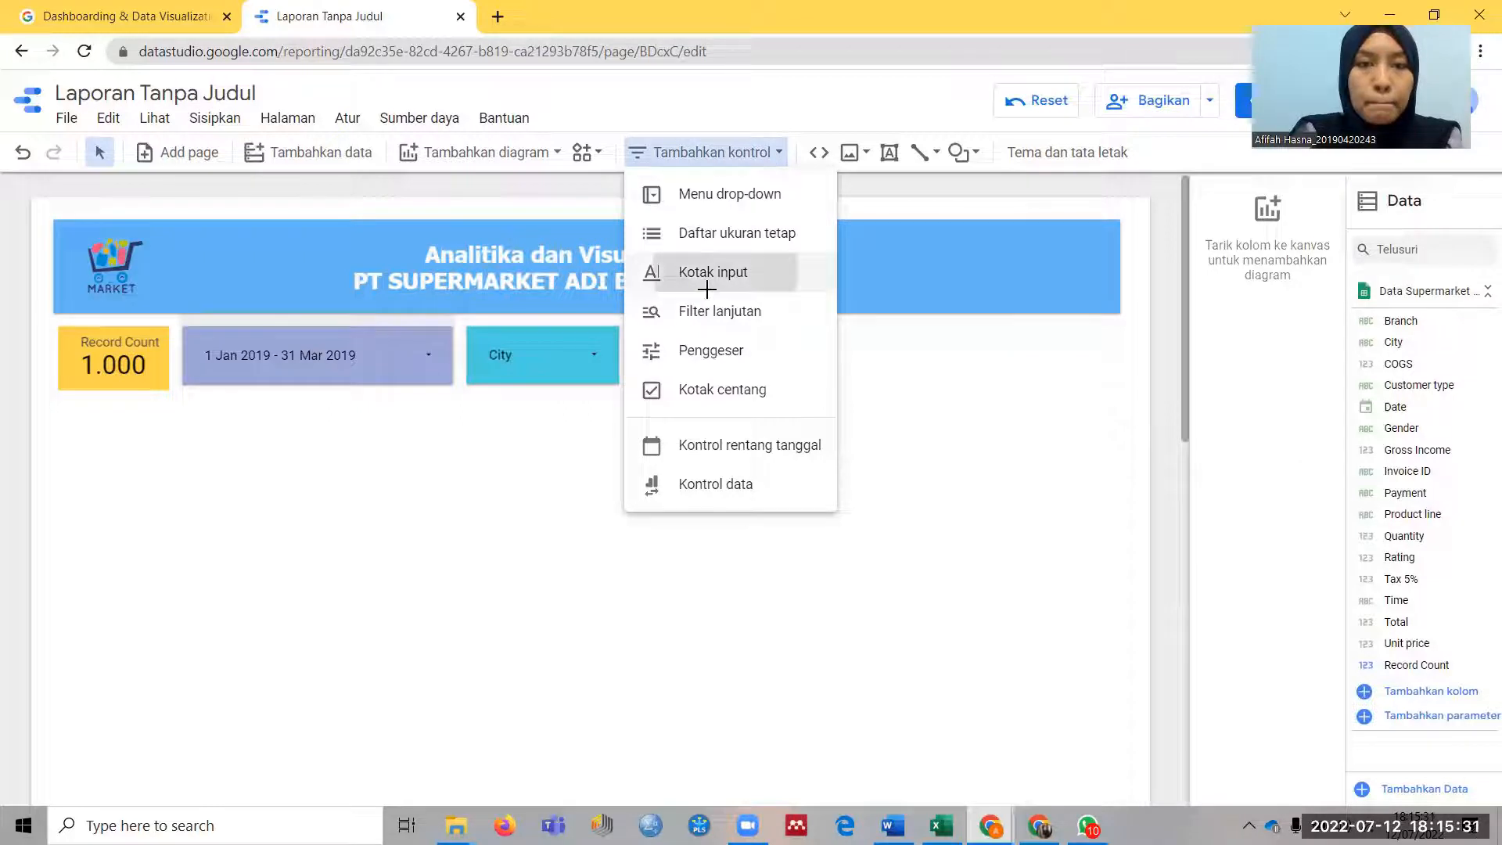
pyautogui.click(633, 327)
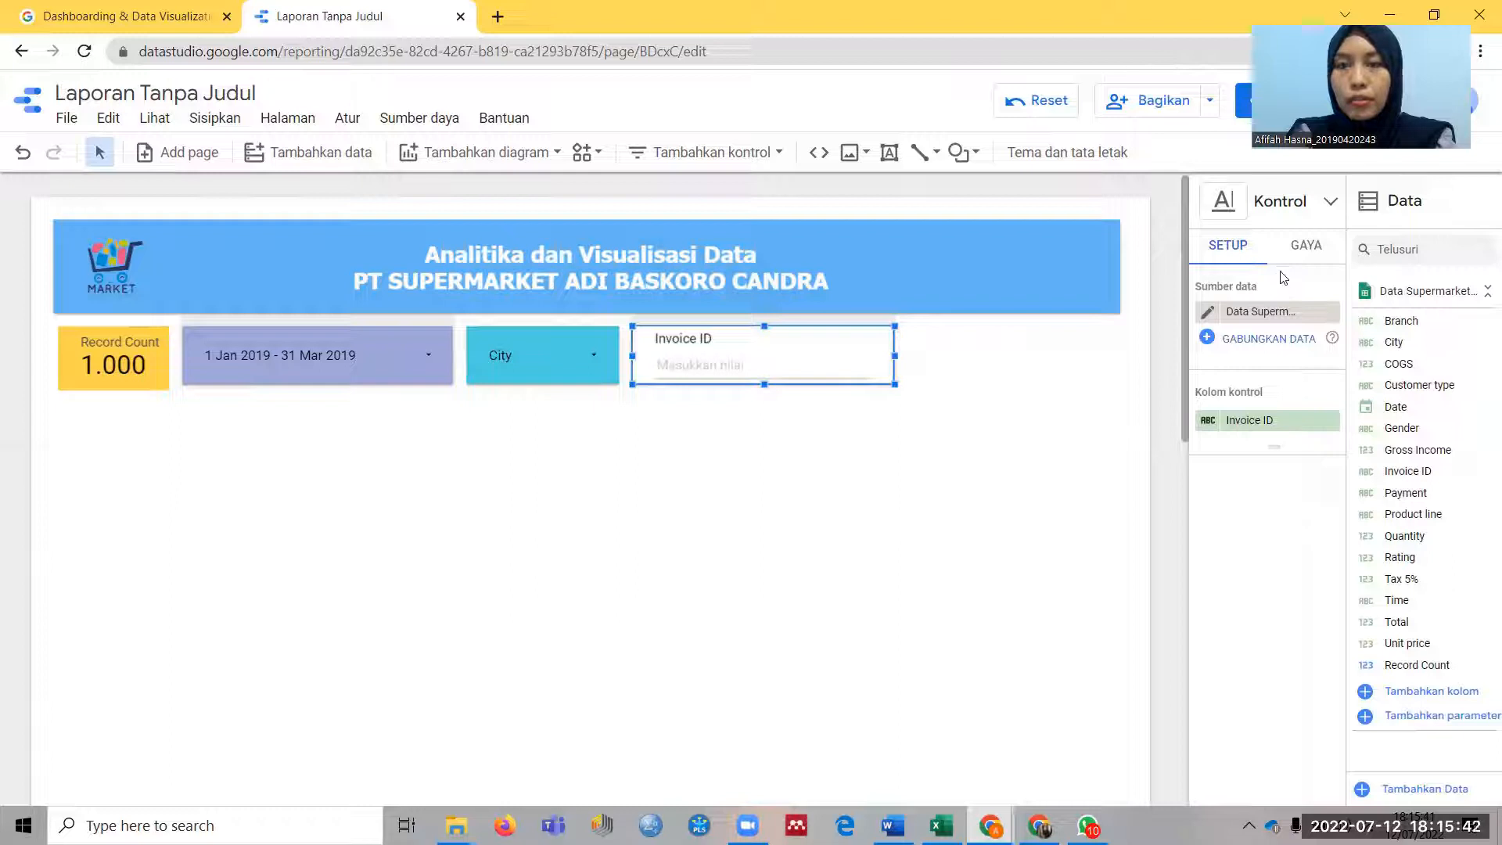
pyautogui.click(1306, 246)
pyautogui.scroll(-5, 1277, 632)
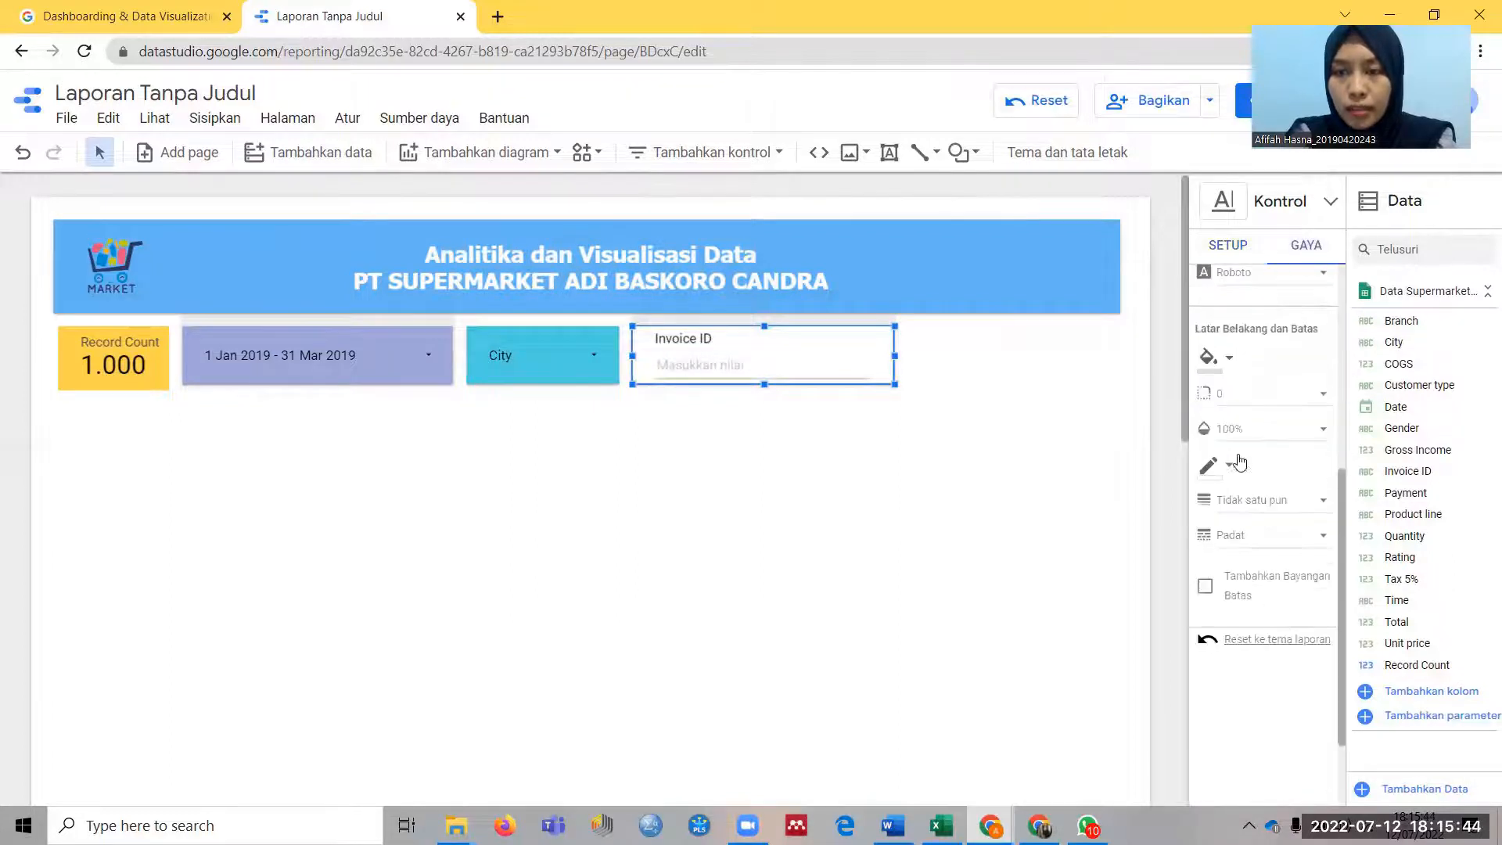
pyautogui.click(1211, 358)
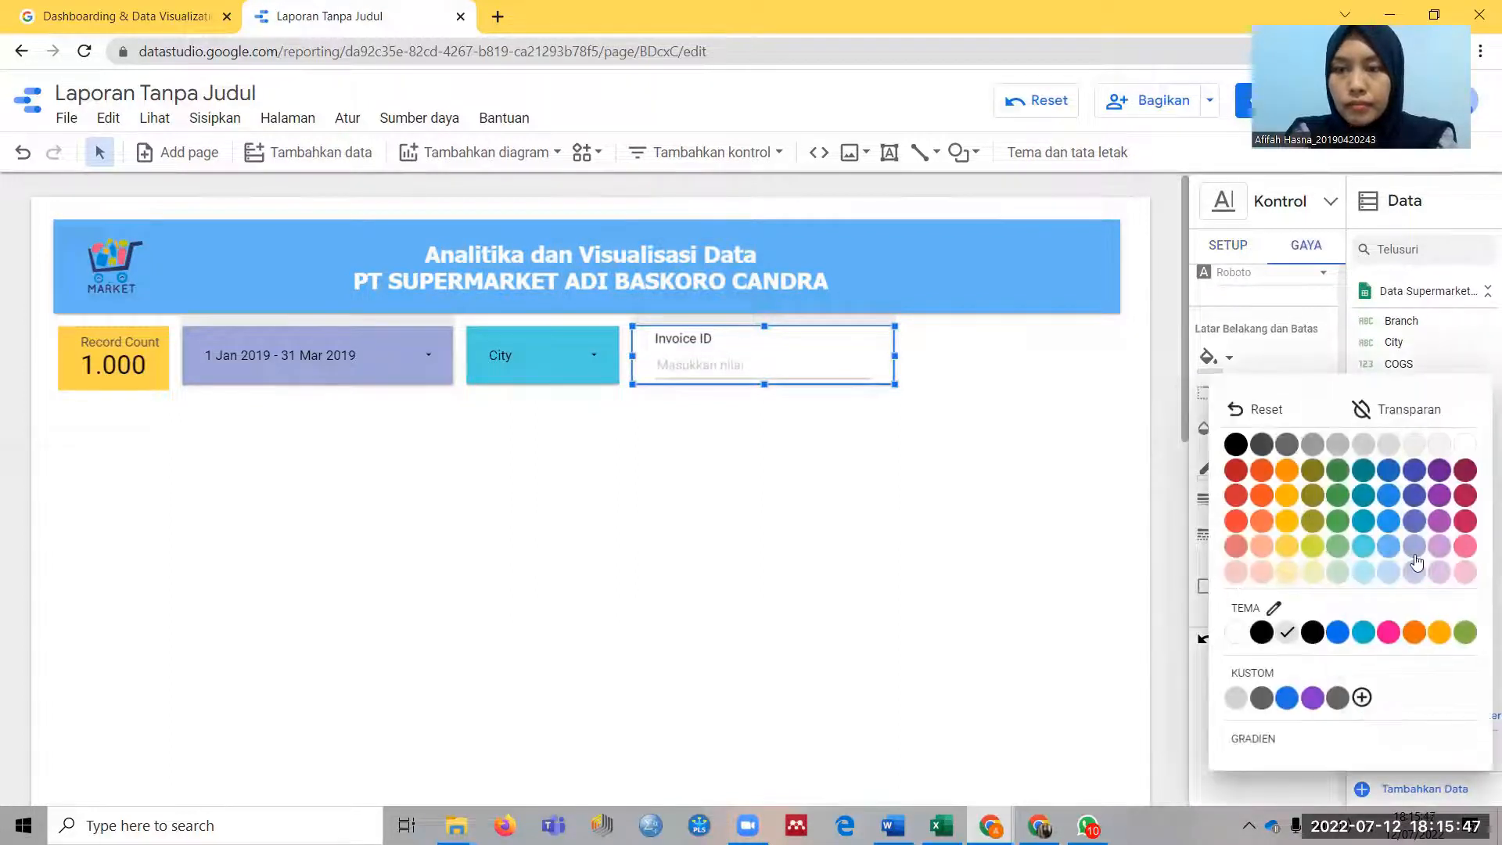
pyautogui.click(1416, 556)
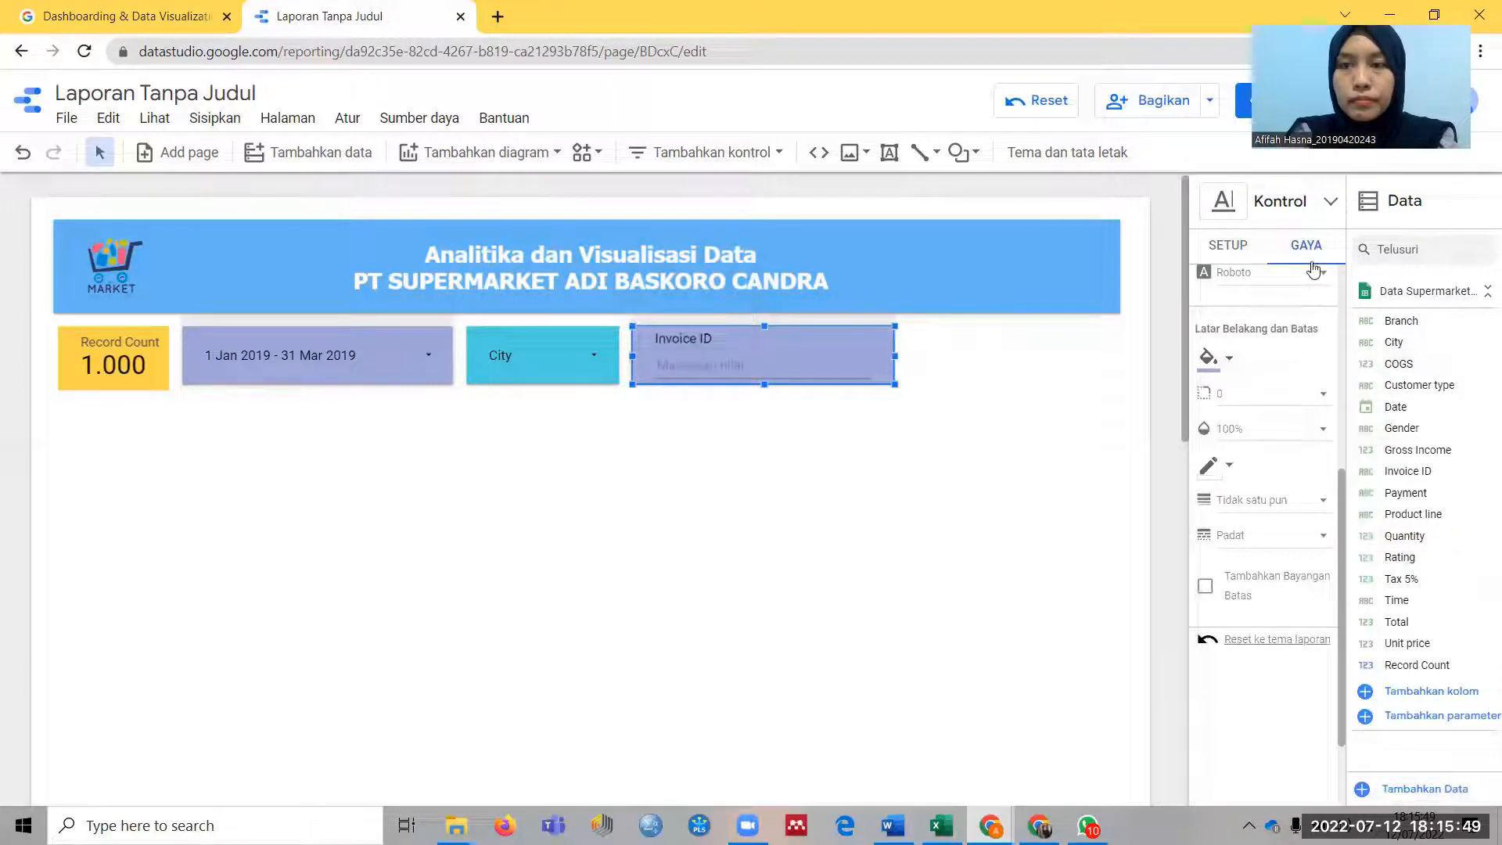
pyautogui.click(1221, 366)
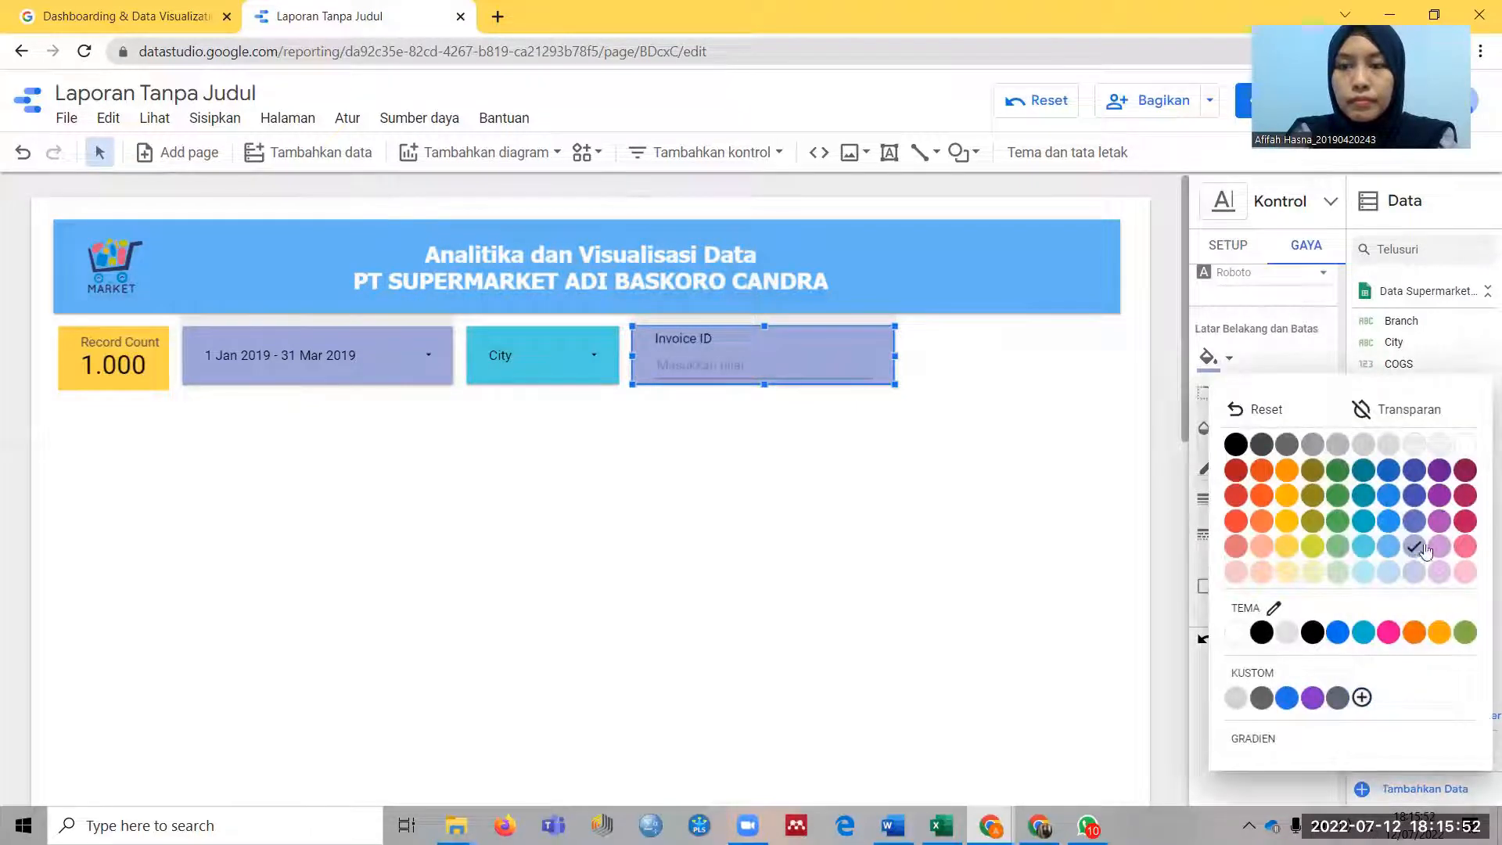
pyautogui.click(1417, 575)
pyautogui.click(648, 443)
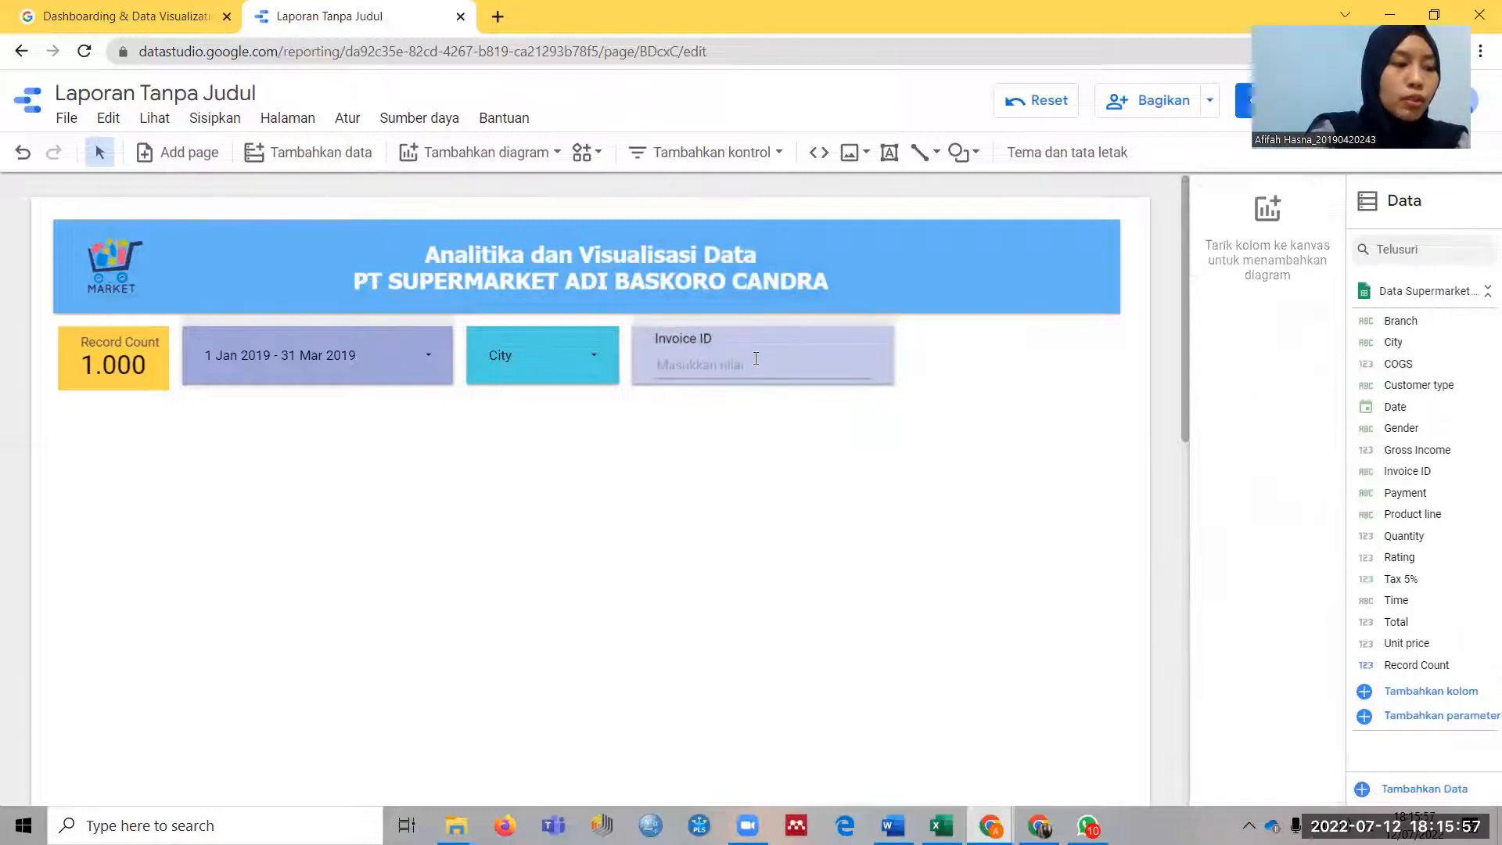
# Narrow the Invoice ID input box from its outer edge to leave room for another control
pyautogui.click(874, 360)
pyautogui.moveTo(896, 356); pyautogui.dragTo(845, 352)
pyautogui.click(905, 371)
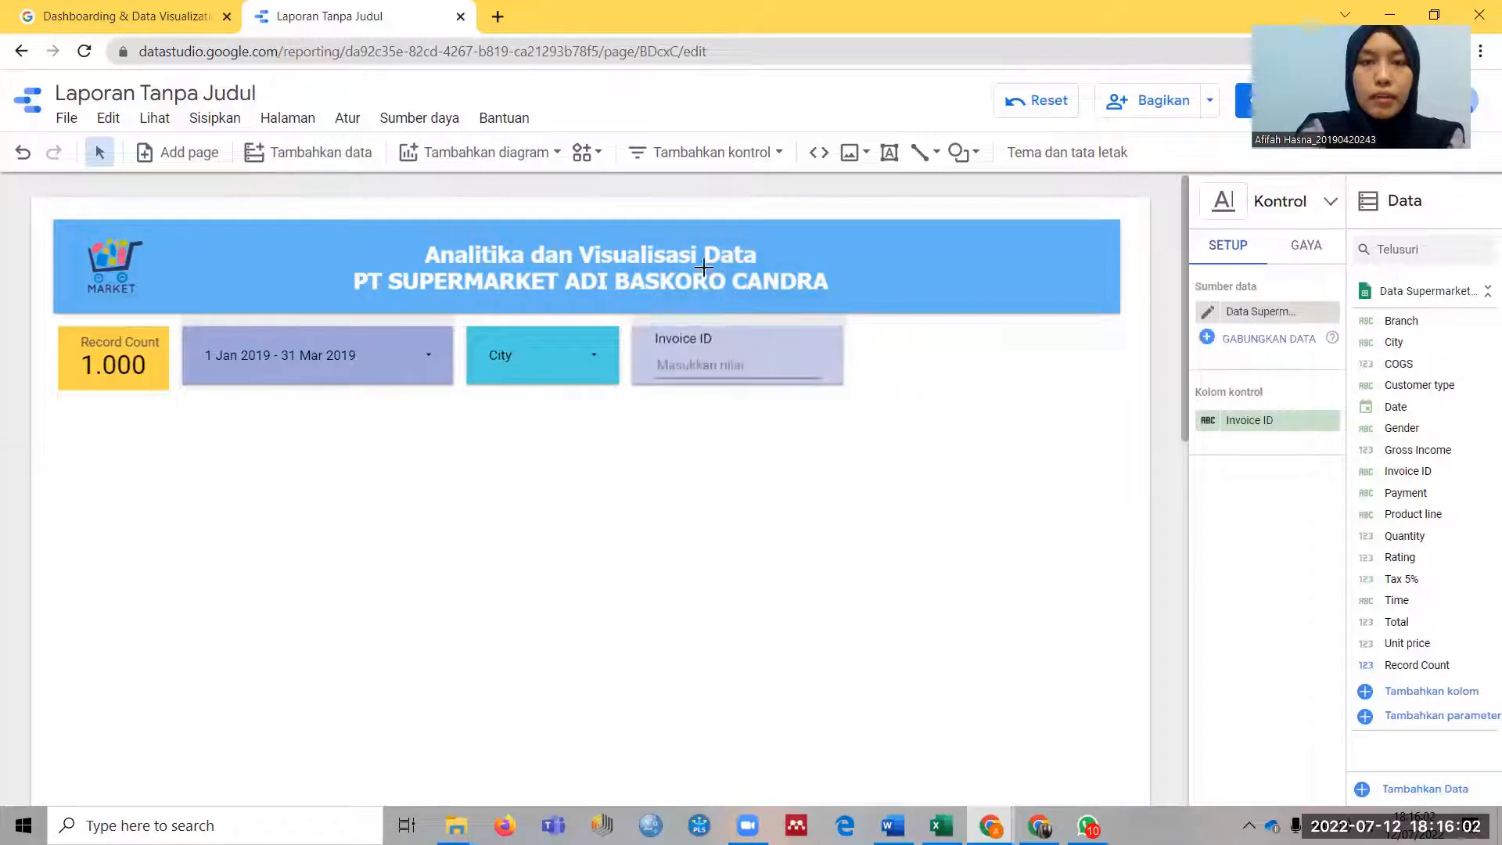
# Insert a slider control beside the Invoice ID box, shrunk to end at the header's edge, with Quantity as its control field
pyautogui.click(704, 152)
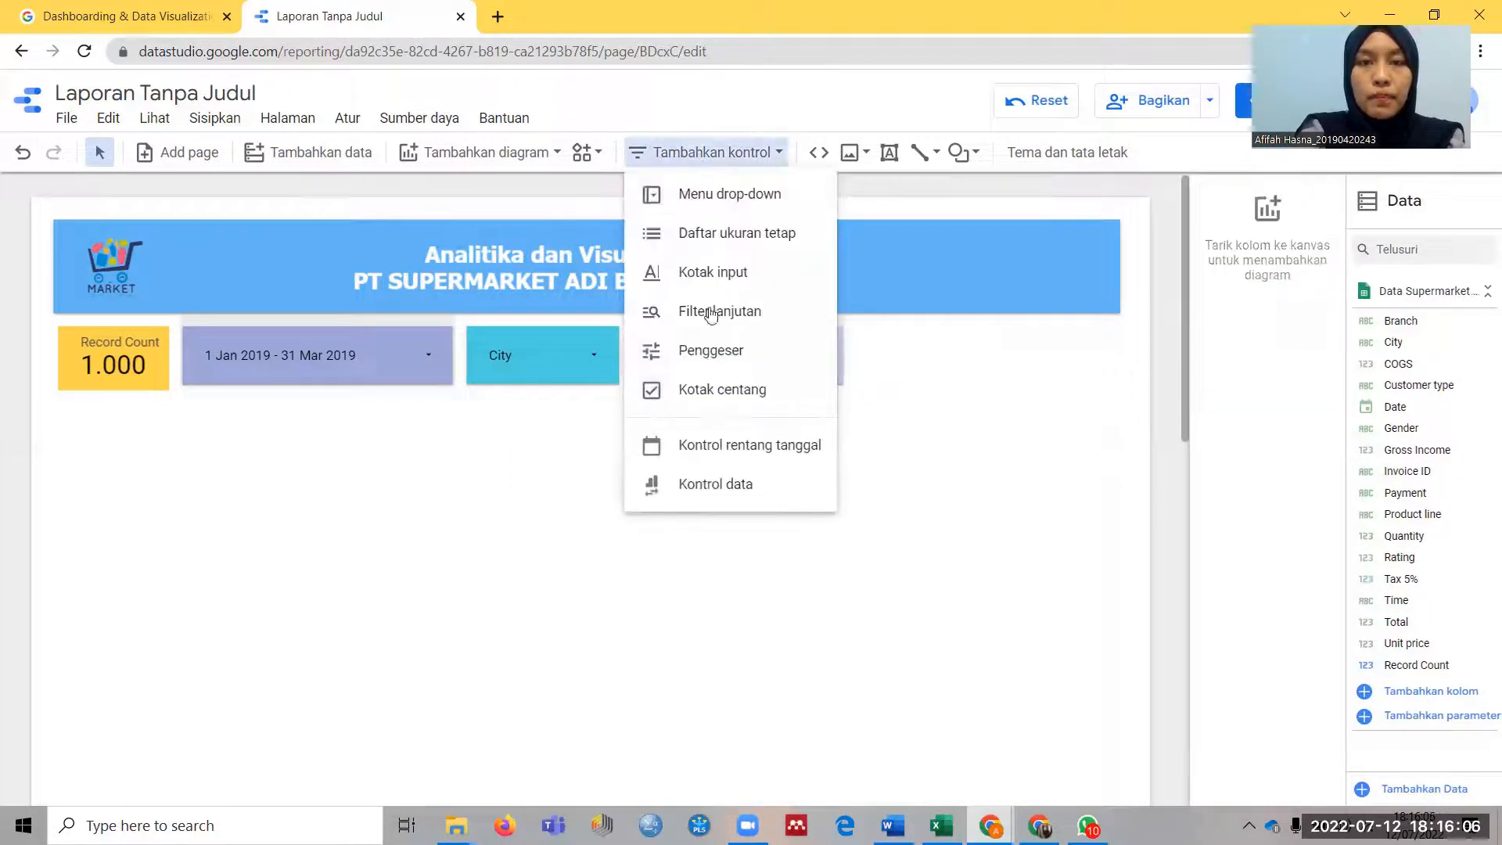
pyautogui.click(718, 354)
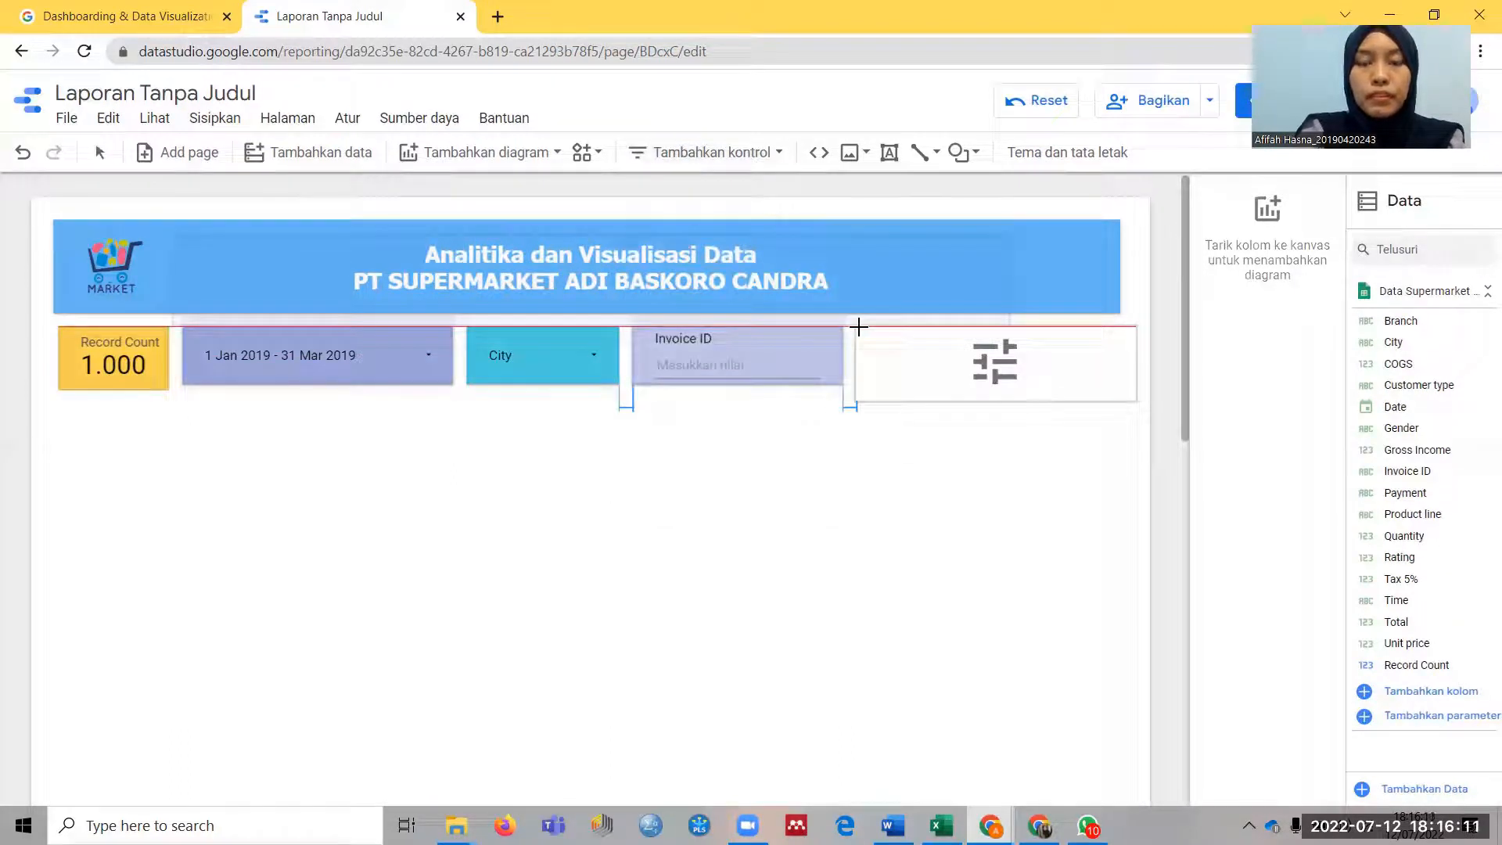
pyautogui.click(1101, 401)
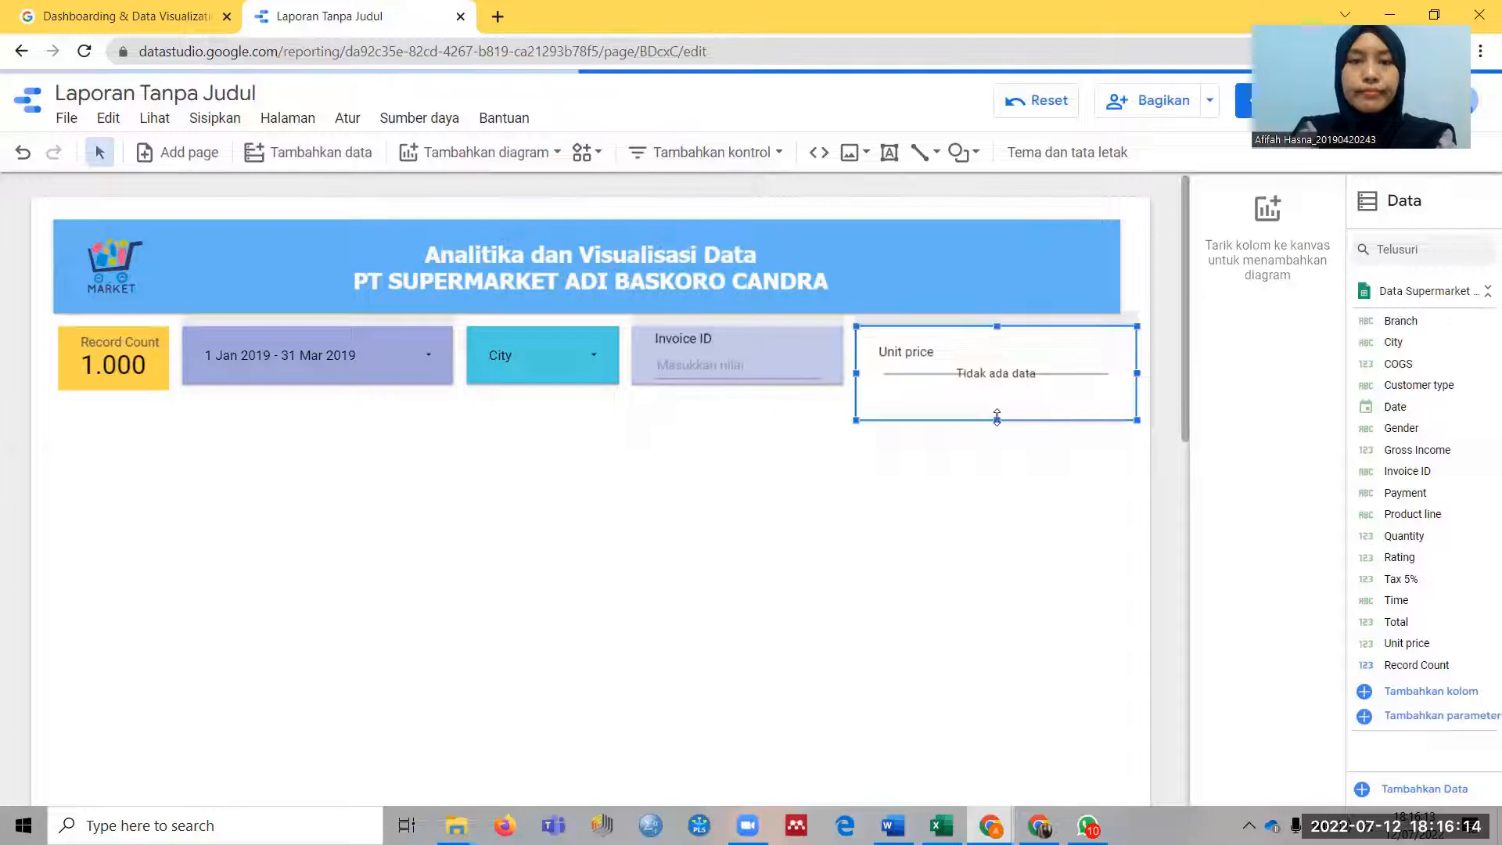
pyautogui.moveTo(1137, 420); pyautogui.dragTo(1116, 392)
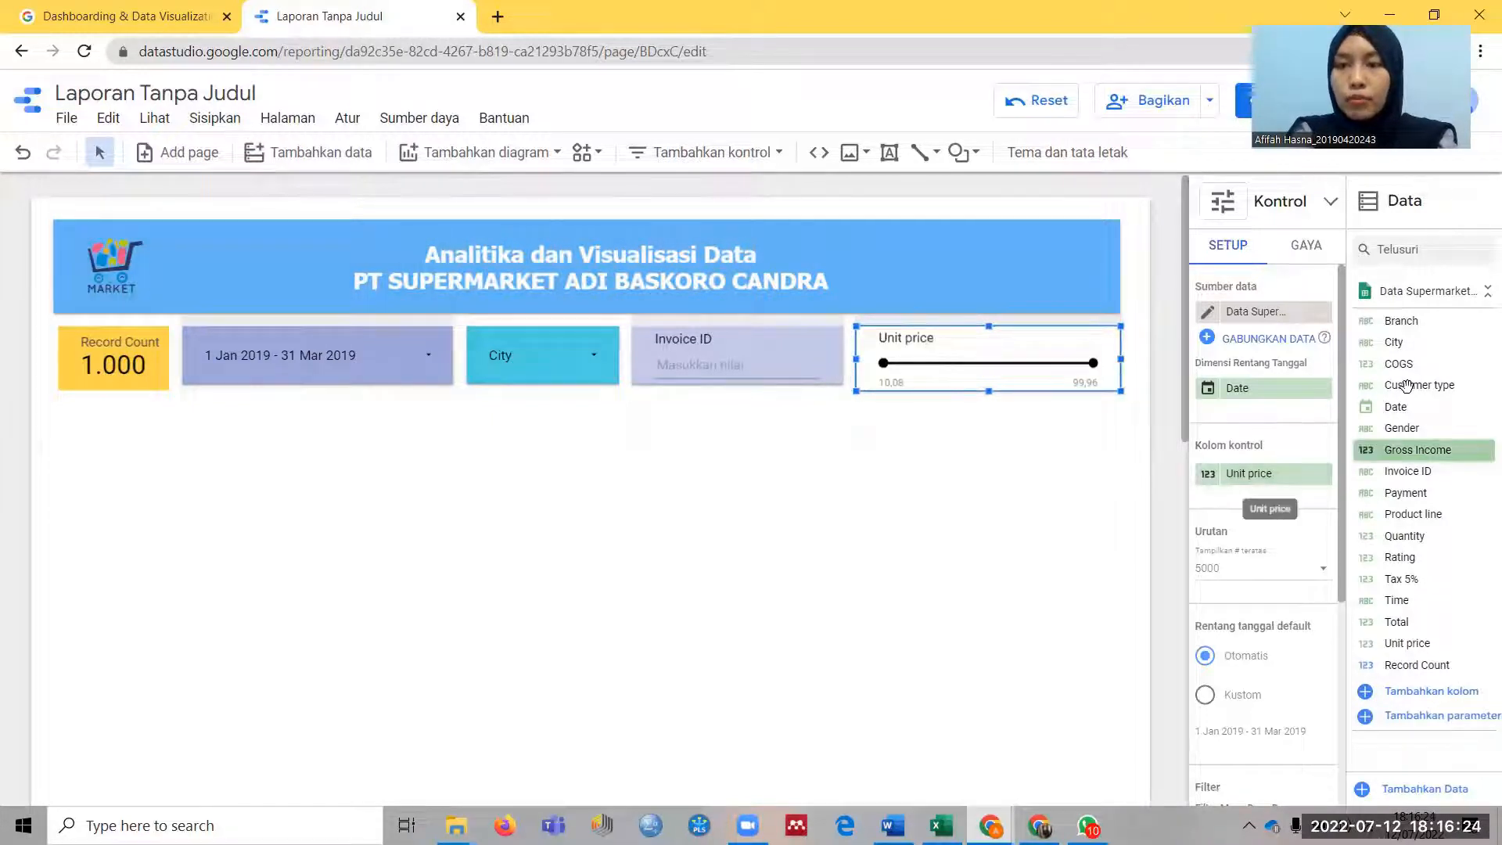
pyautogui.moveTo(1409, 537); pyautogui.dragTo(1252, 473)
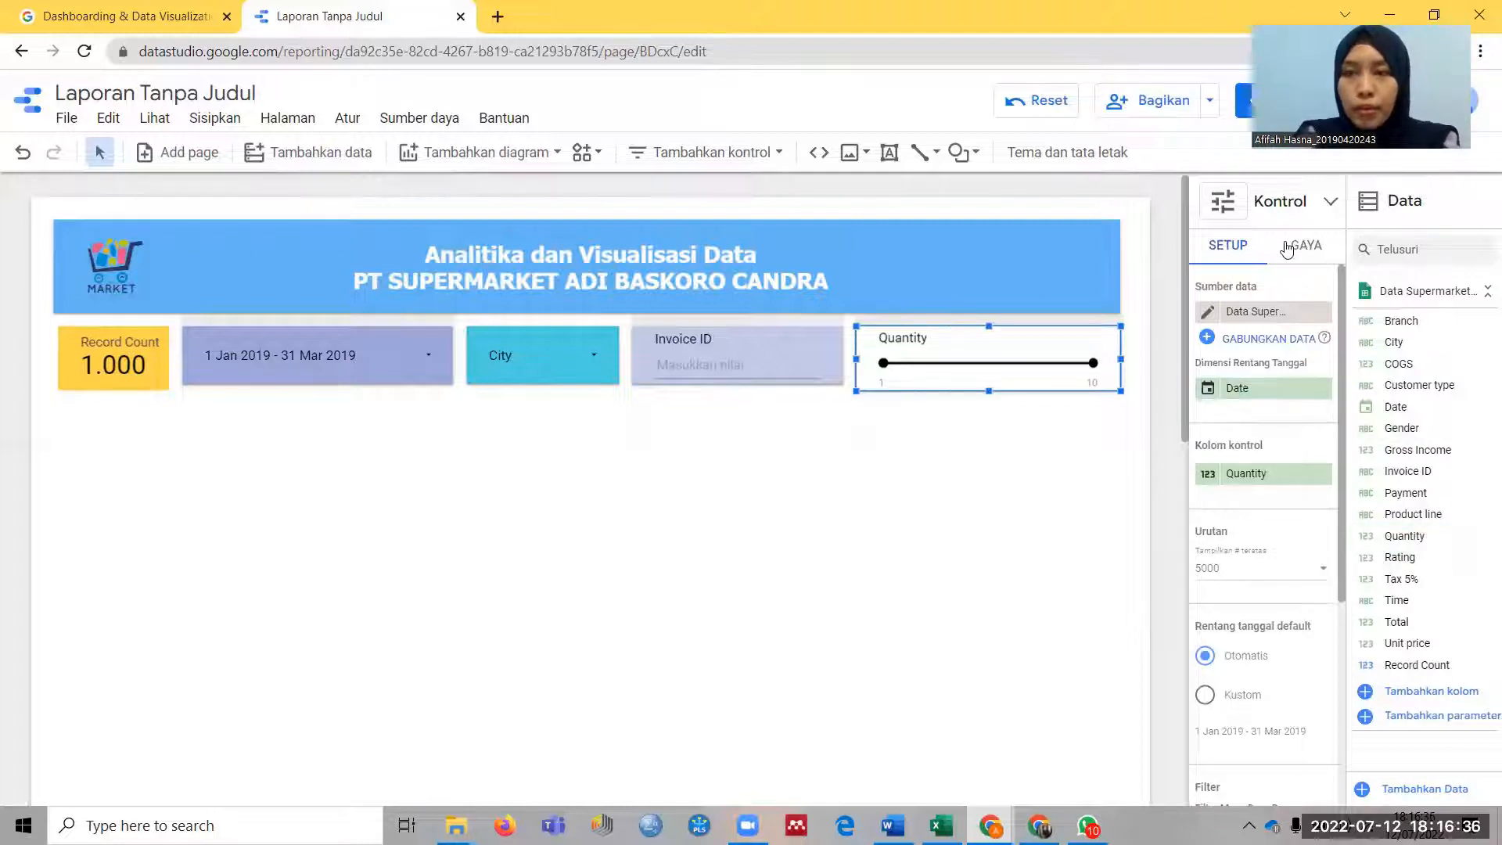
# Fill the Quantity slider's background with pale cyan
pyautogui.click(1304, 258)
pyautogui.scroll(-3, 1252, 563)
pyautogui.scroll(-5, 1251, 592)
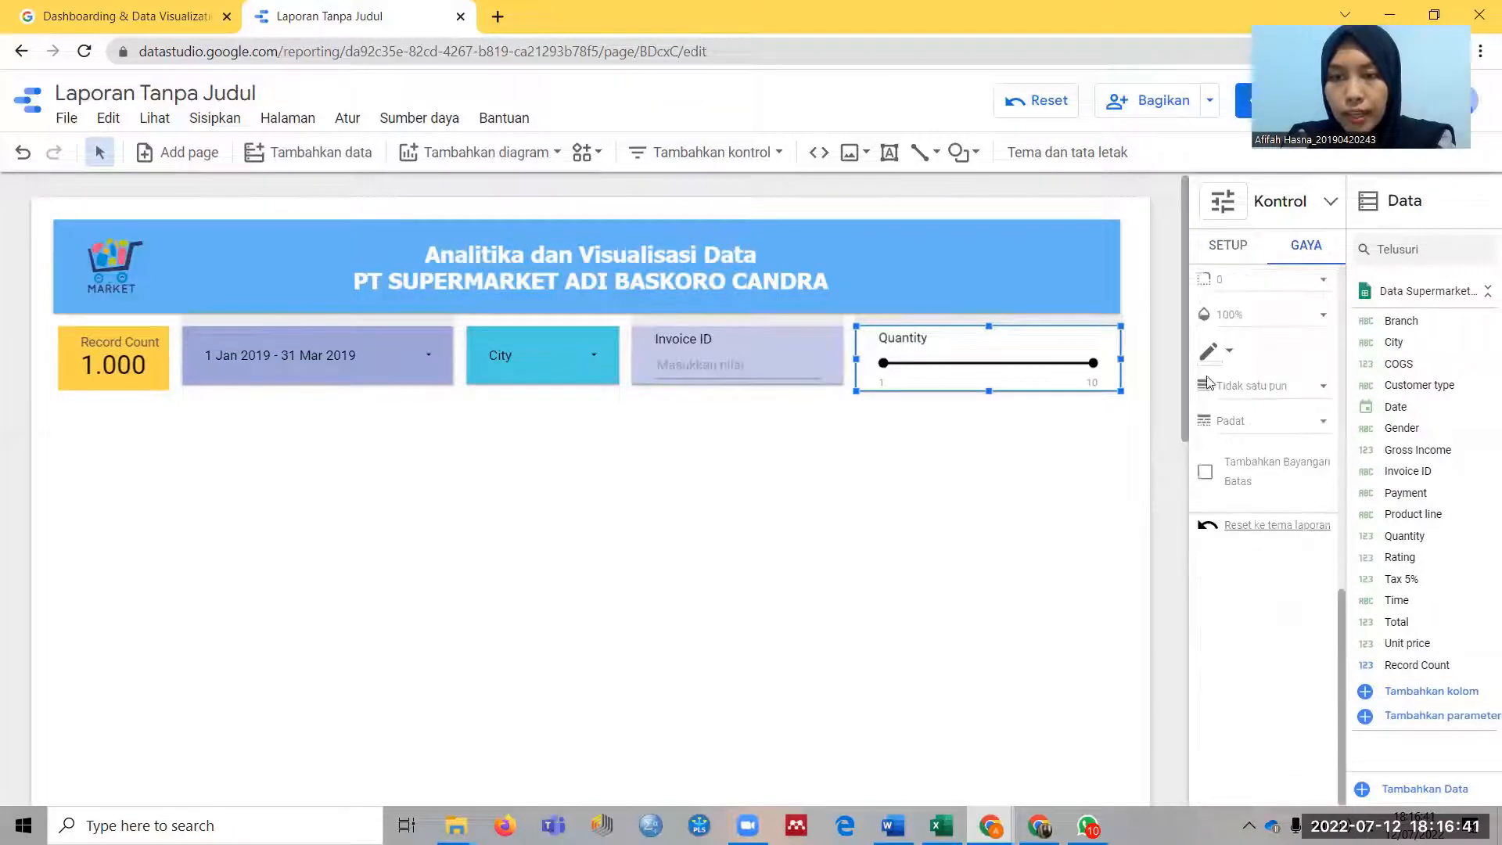
pyautogui.scroll(1, 1207, 327)
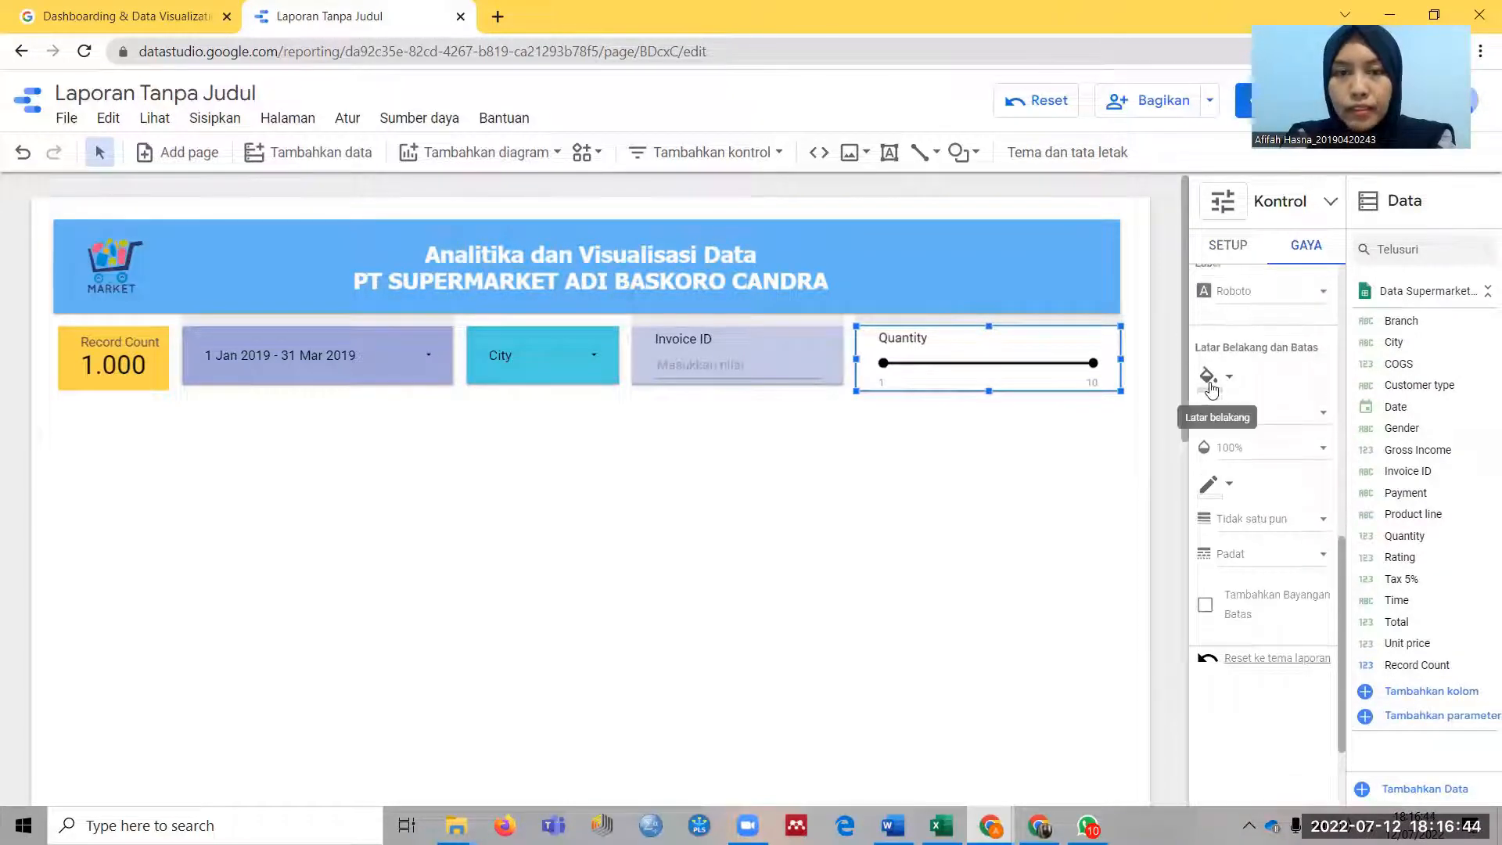
pyautogui.click(1209, 377)
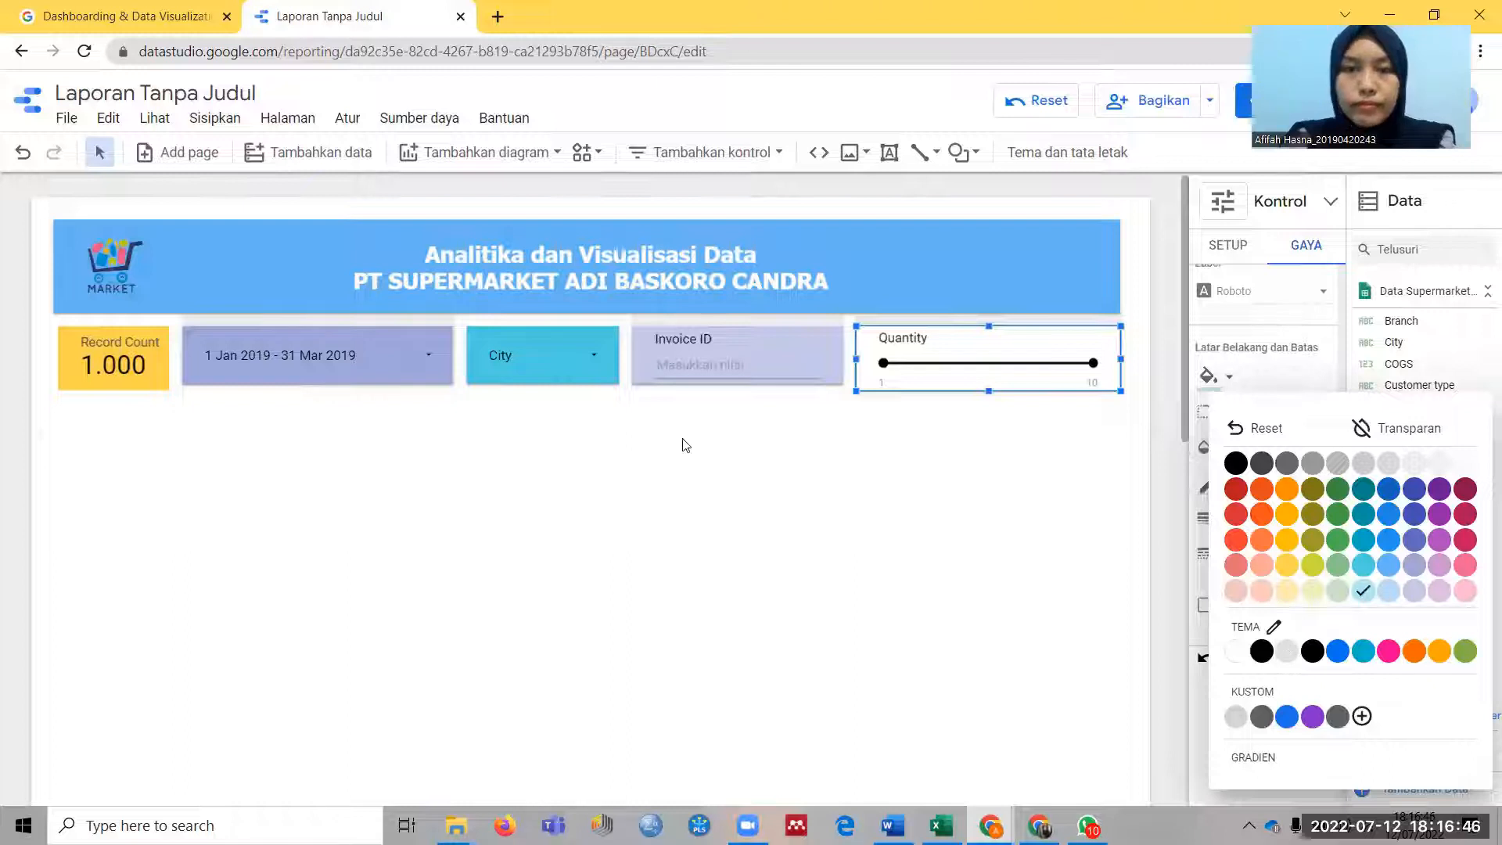
pyautogui.click(383, 422)
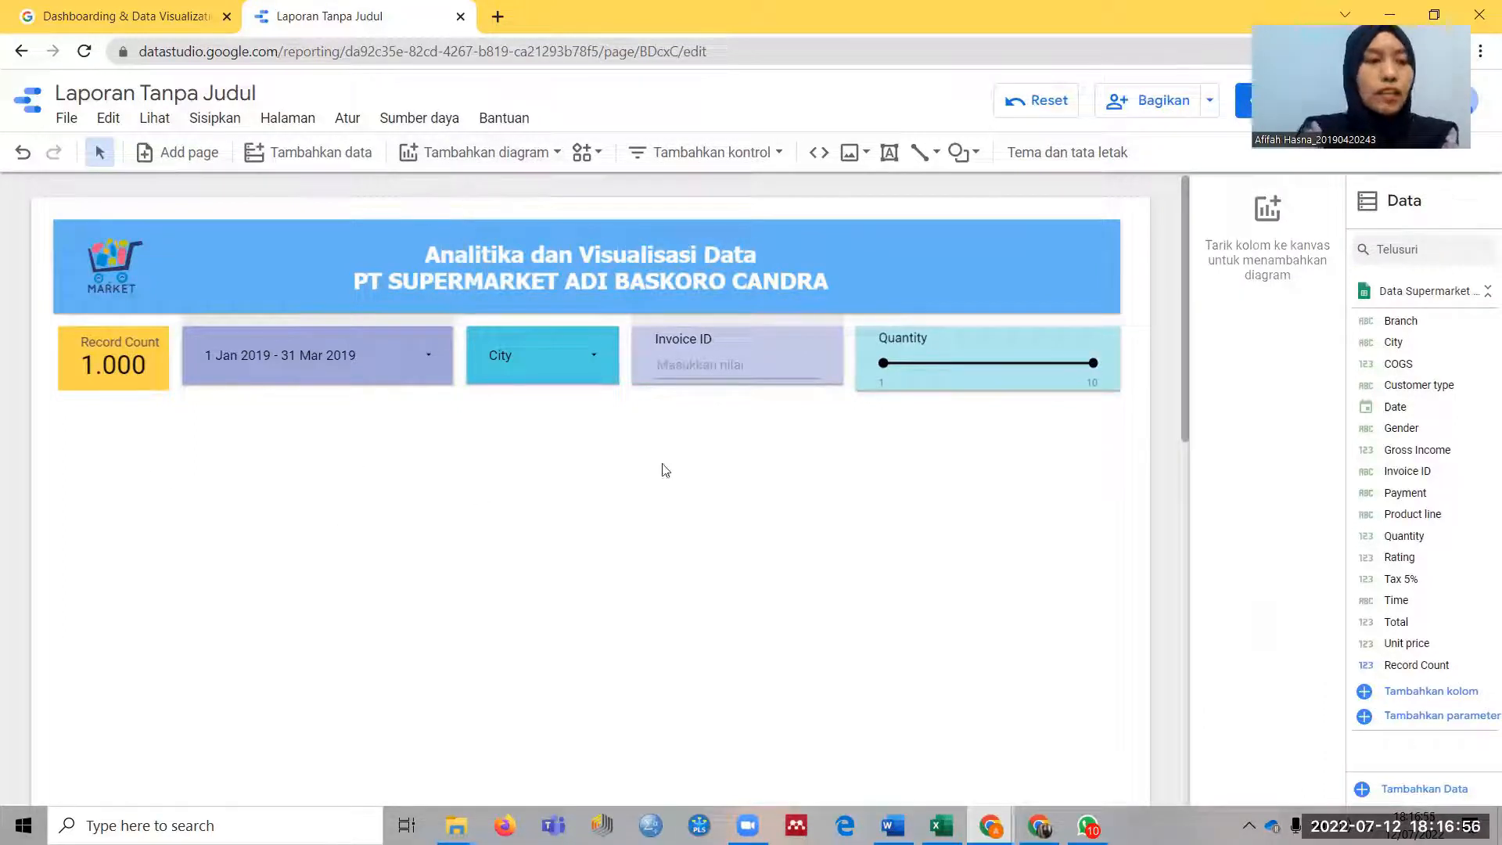
# Insert a time series chart below the filter row, widened to the Invoice ID box's outer edge, with Total as its metric
pyautogui.click(483, 154)
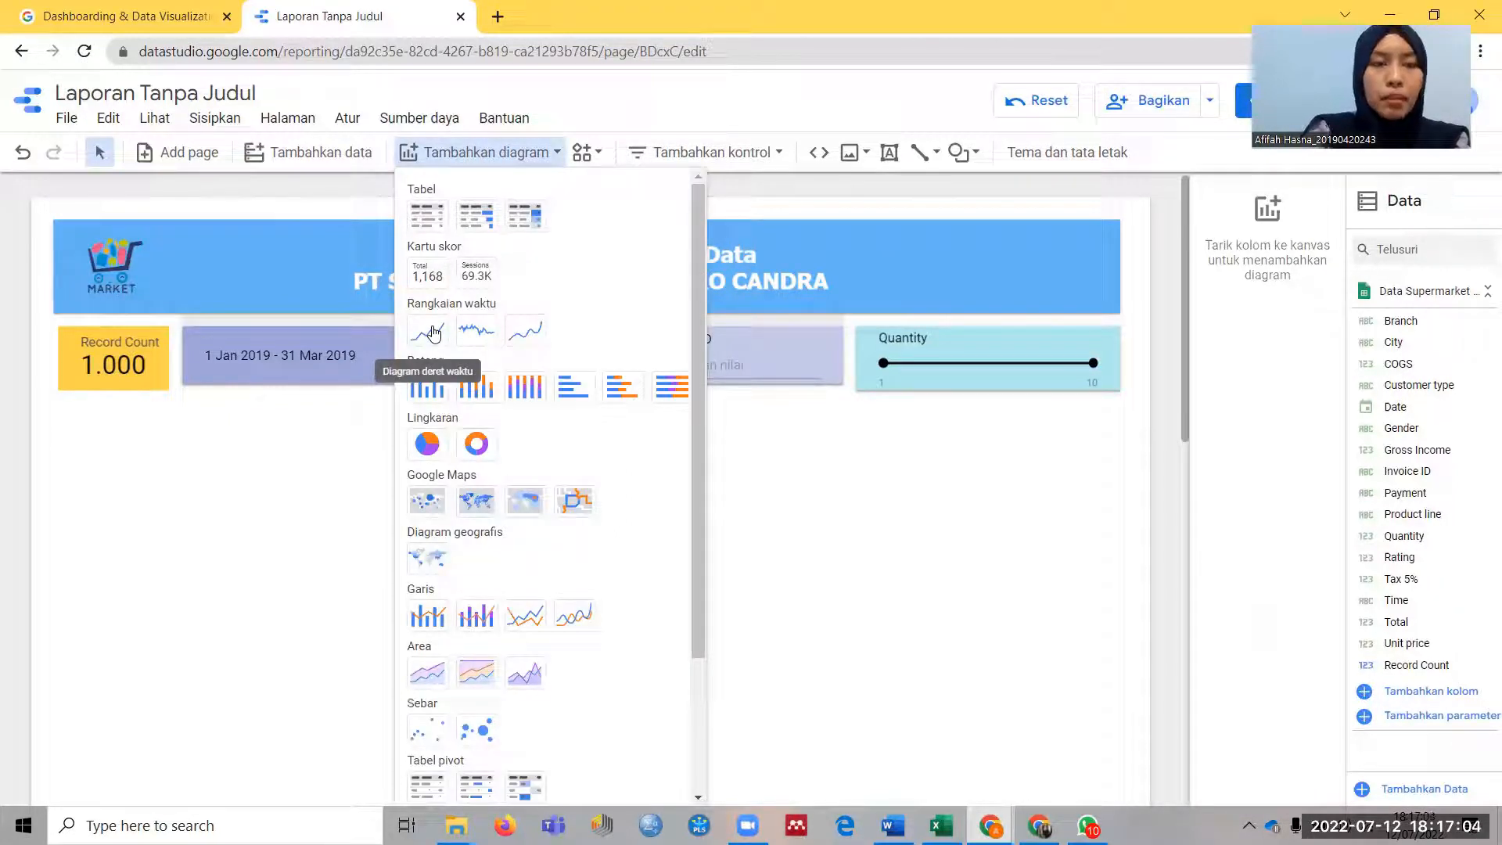
pyautogui.click(431, 326)
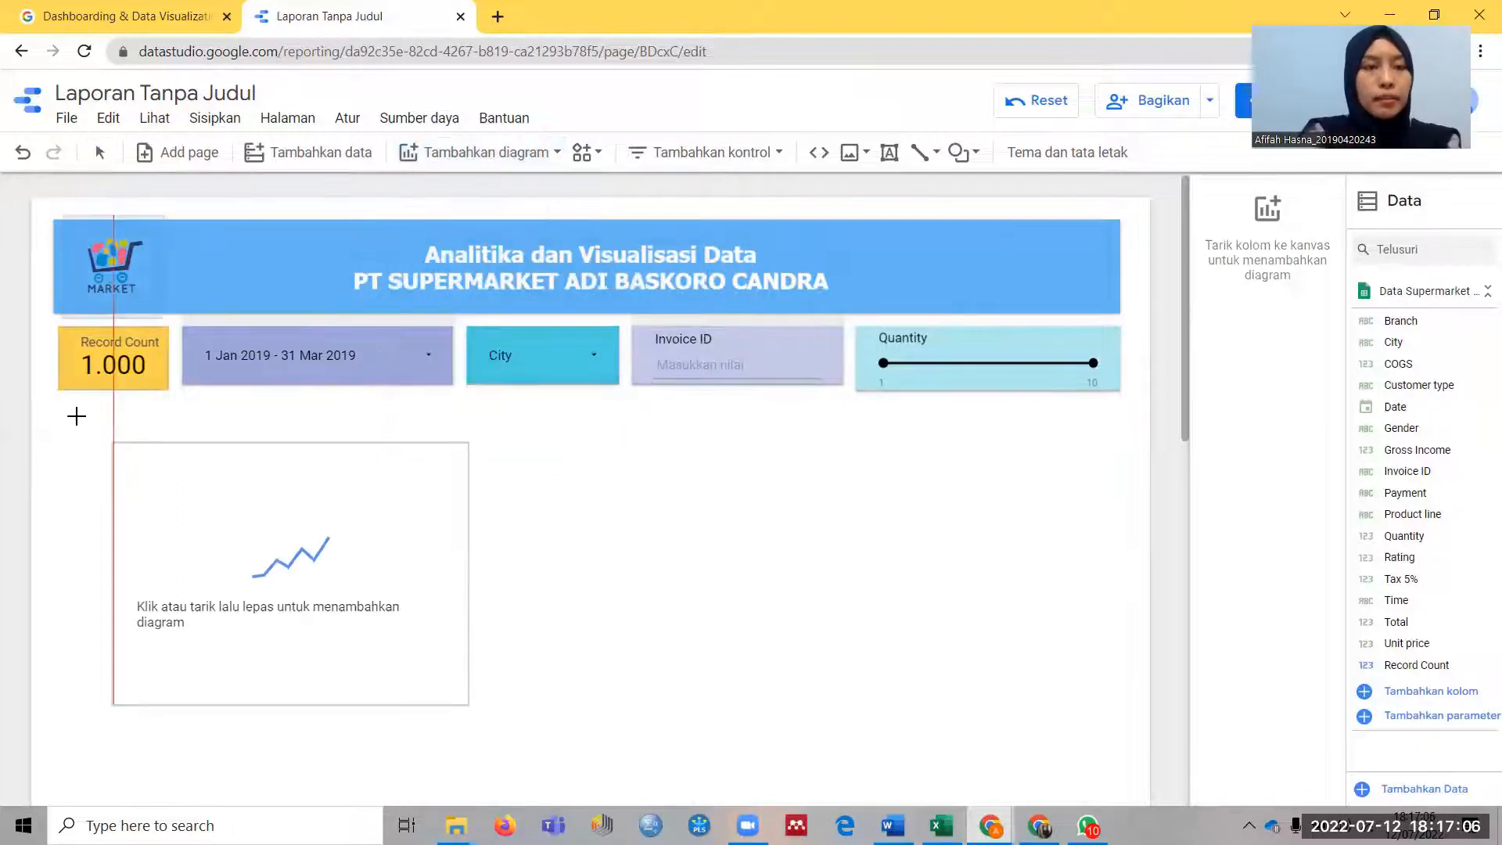
pyautogui.click(58, 405)
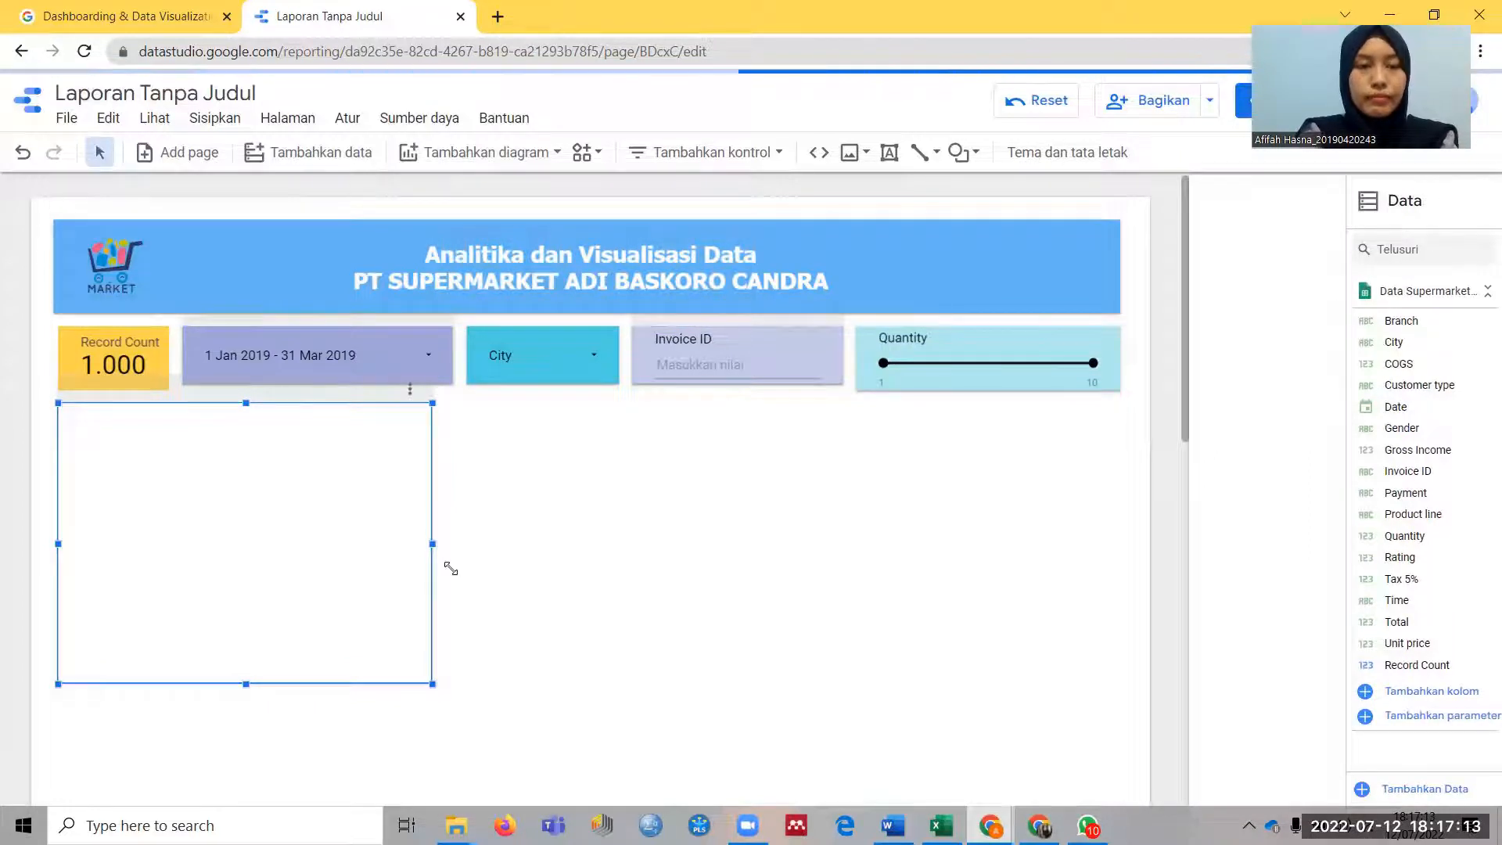
pyautogui.moveTo(432, 545); pyautogui.dragTo(846, 561)
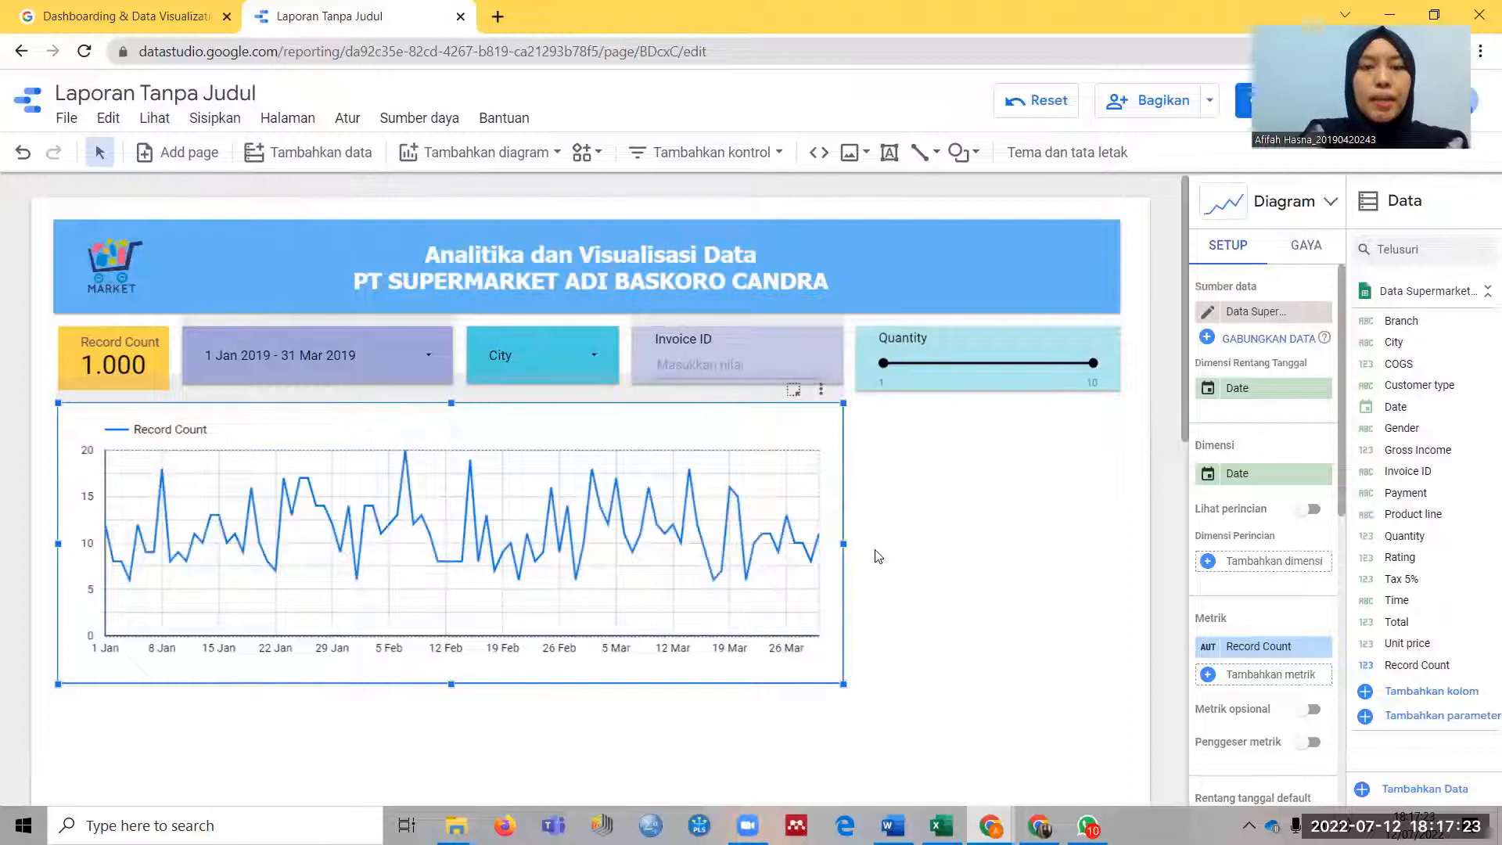
pyautogui.moveTo(757, 516)
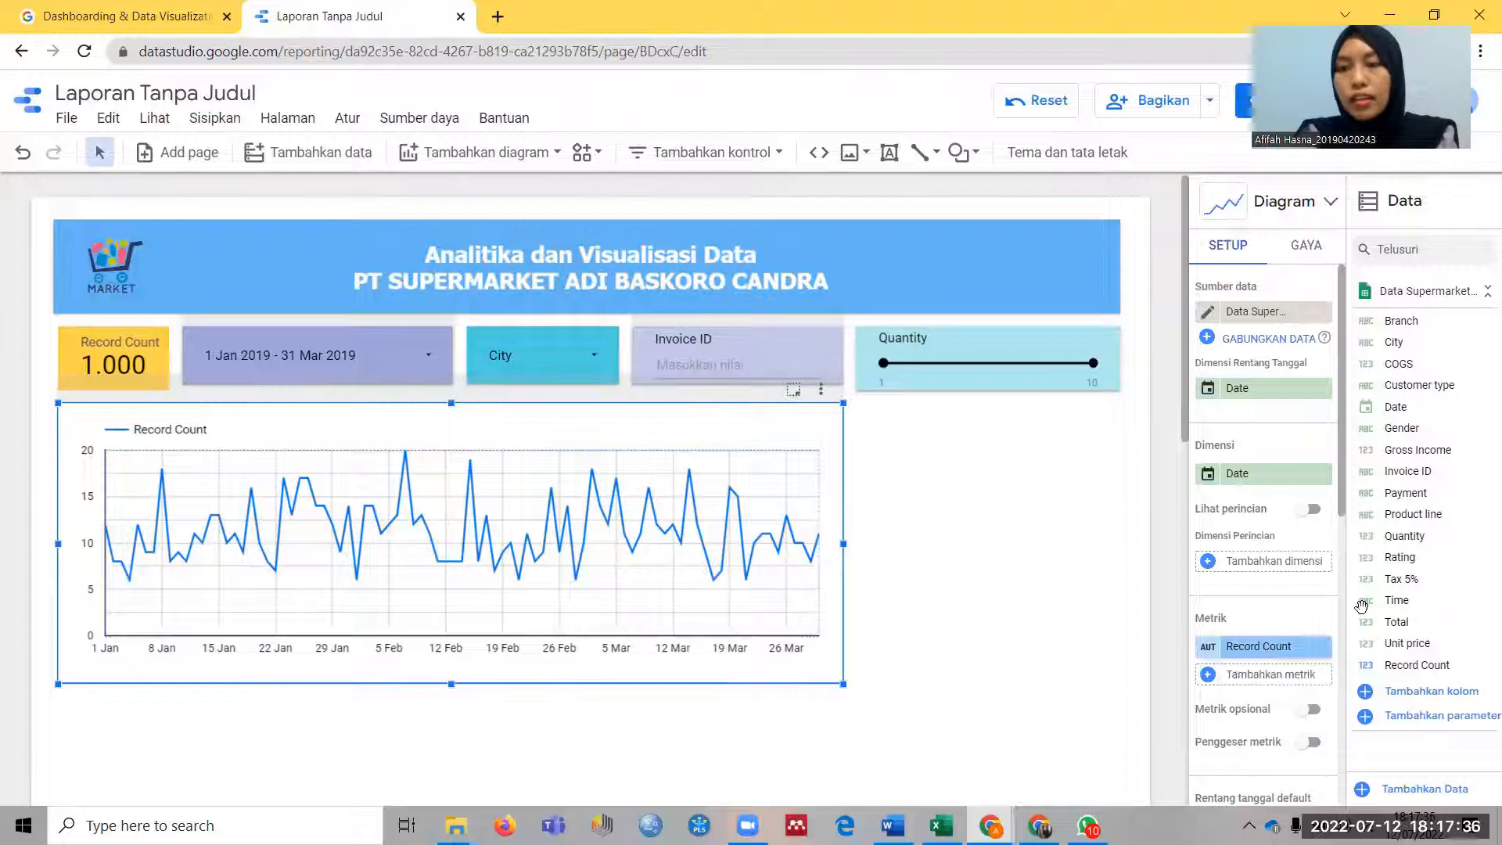
pyautogui.moveTo(1402, 624); pyautogui.dragTo(1261, 650)
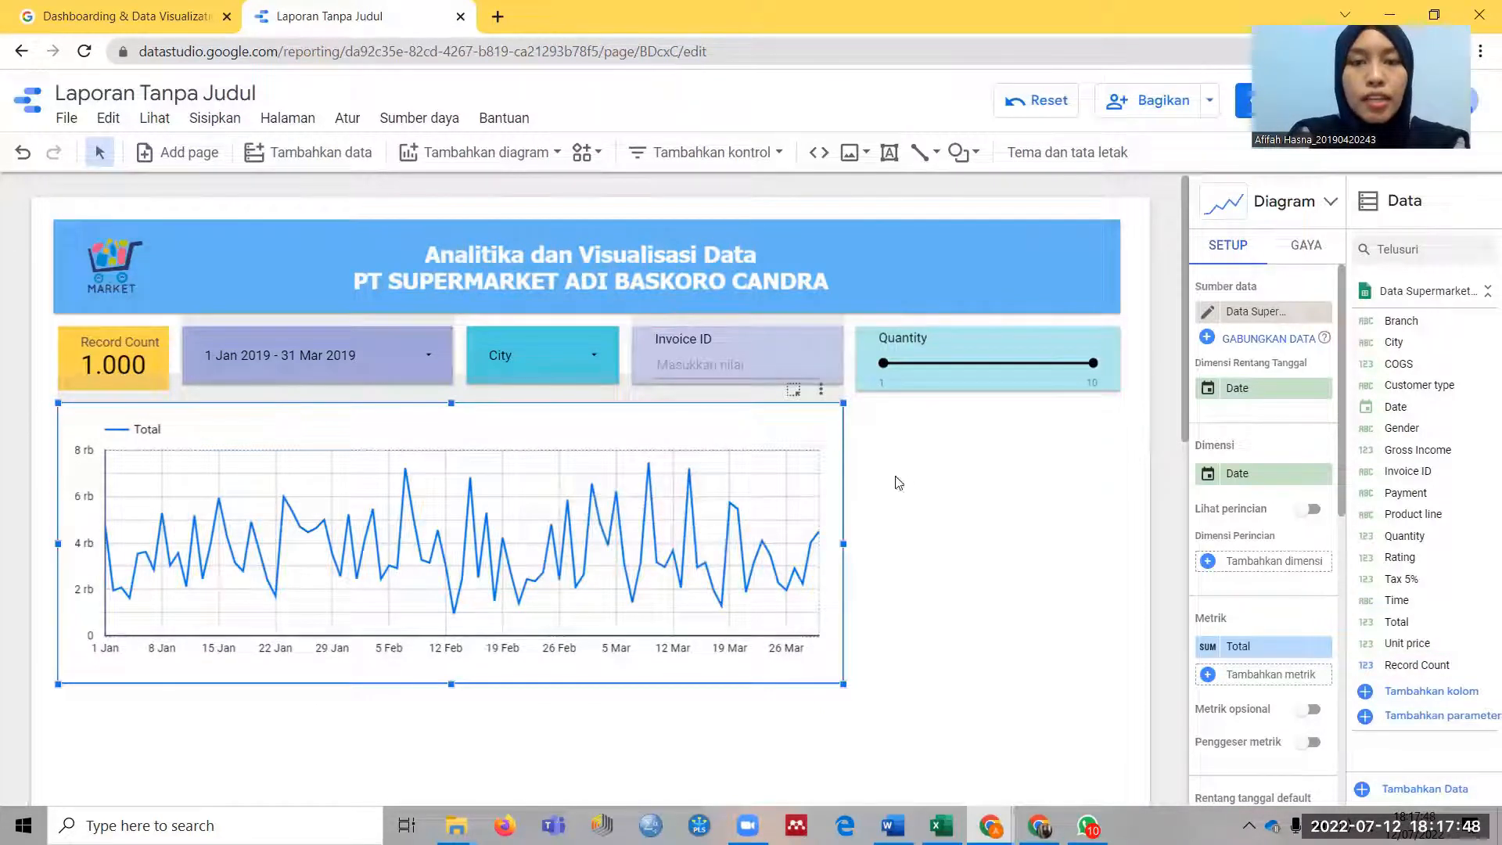
pyautogui.click(851, 456)
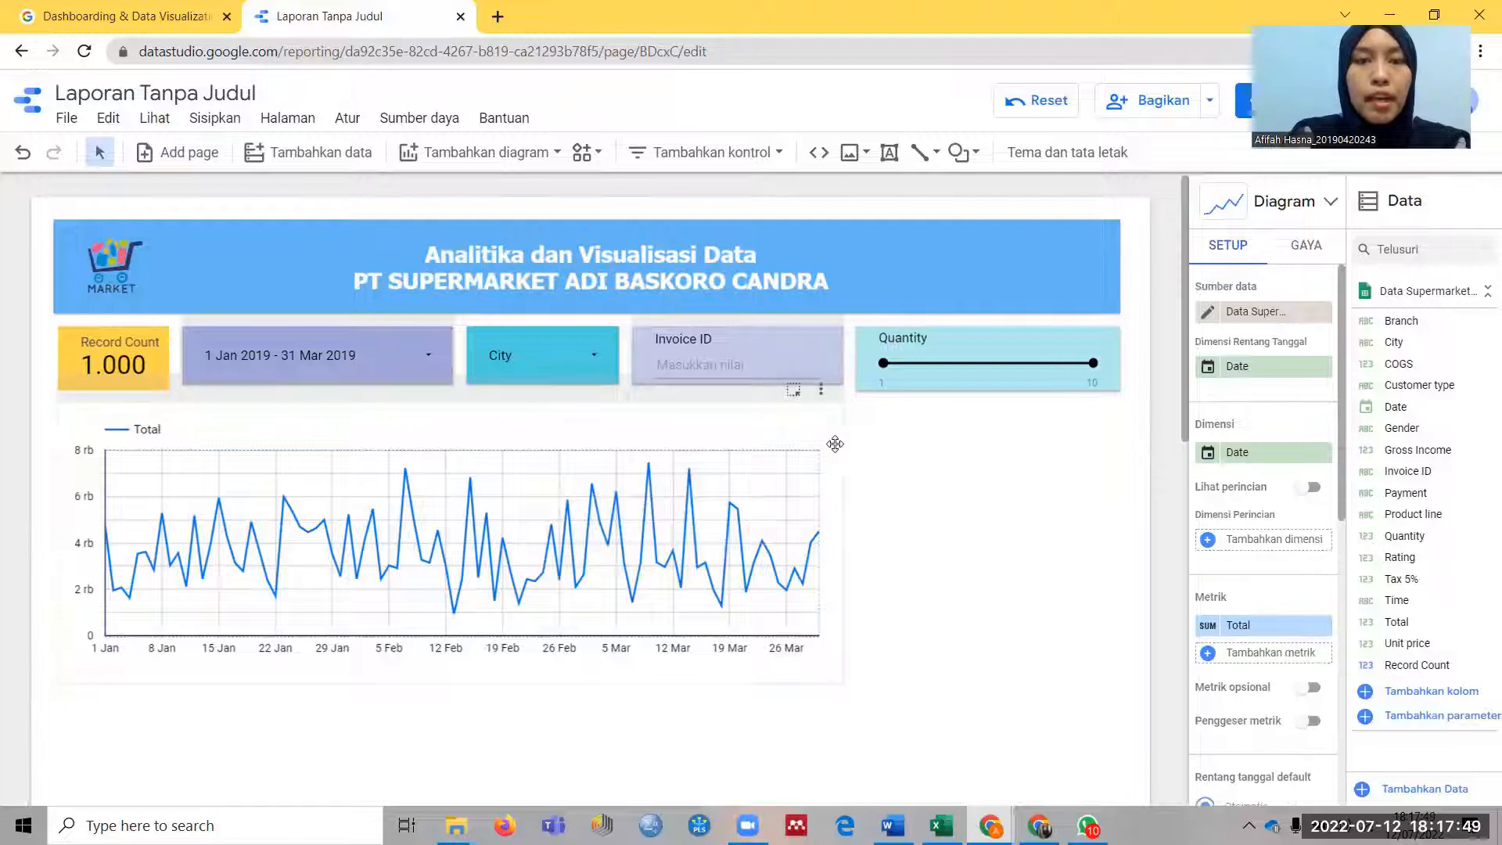
# Insert a pie chart beside the time series chart, shrunk to end at the header's edge
pyautogui.click(467, 157)
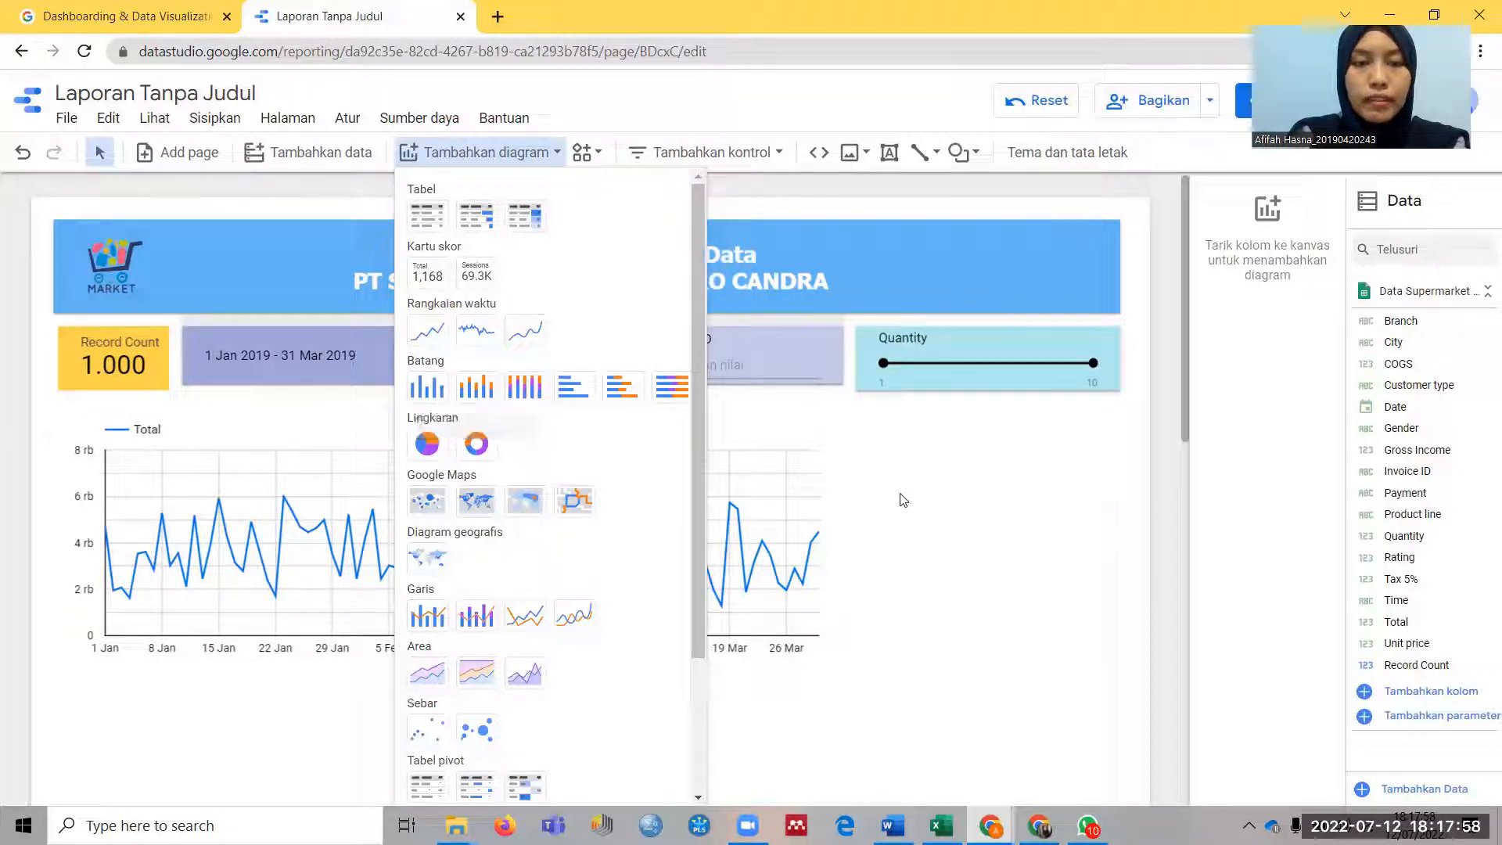
pyautogui.click(427, 443)
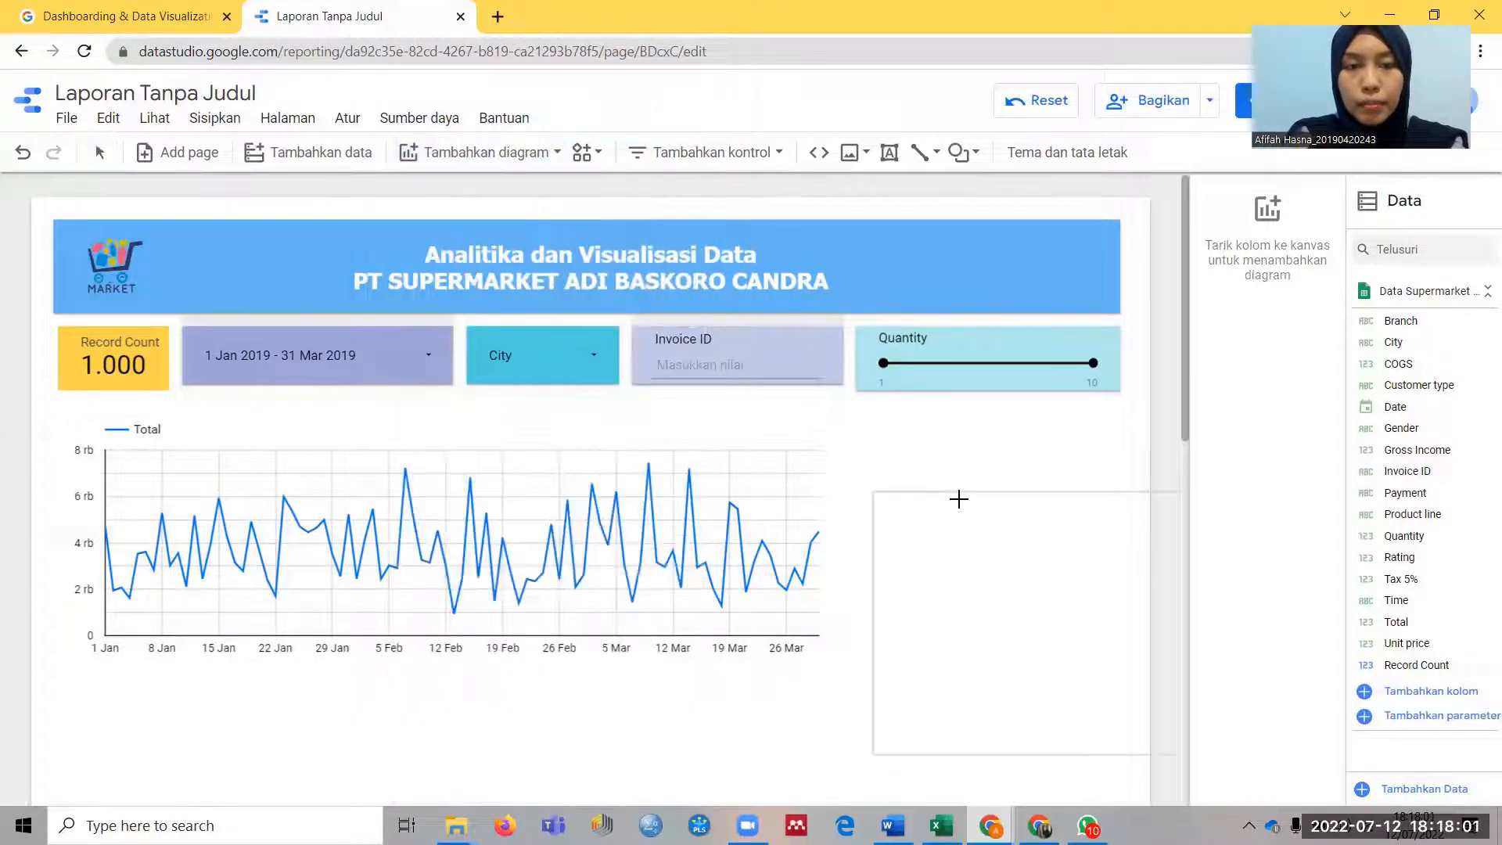
pyautogui.click(856, 435)
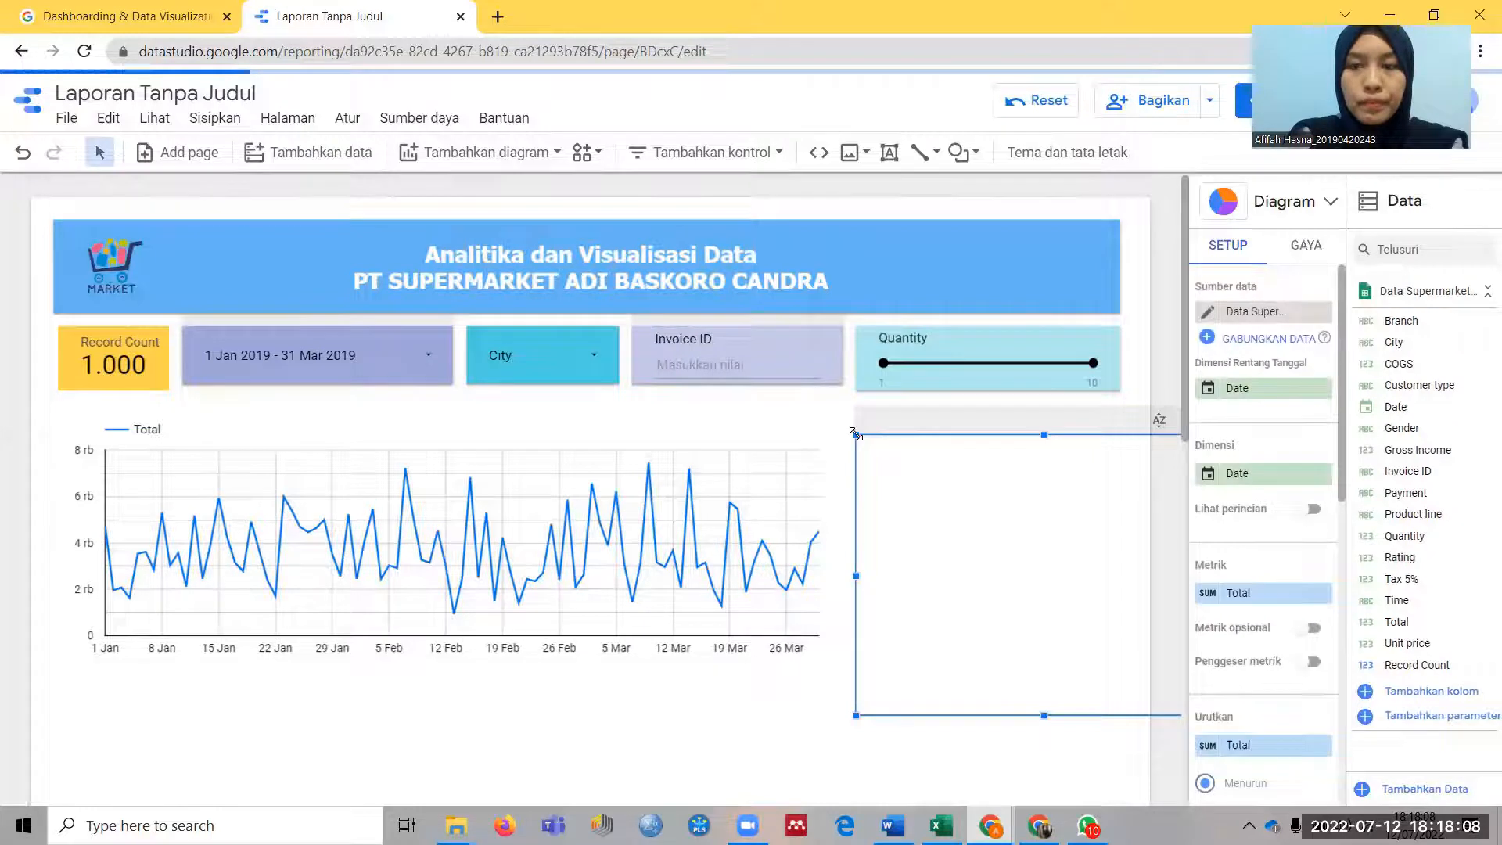
pyautogui.moveTo(855, 434); pyautogui.dragTo(907, 446)
pyautogui.moveTo(782, 447); pyautogui.dragTo(781, 443)
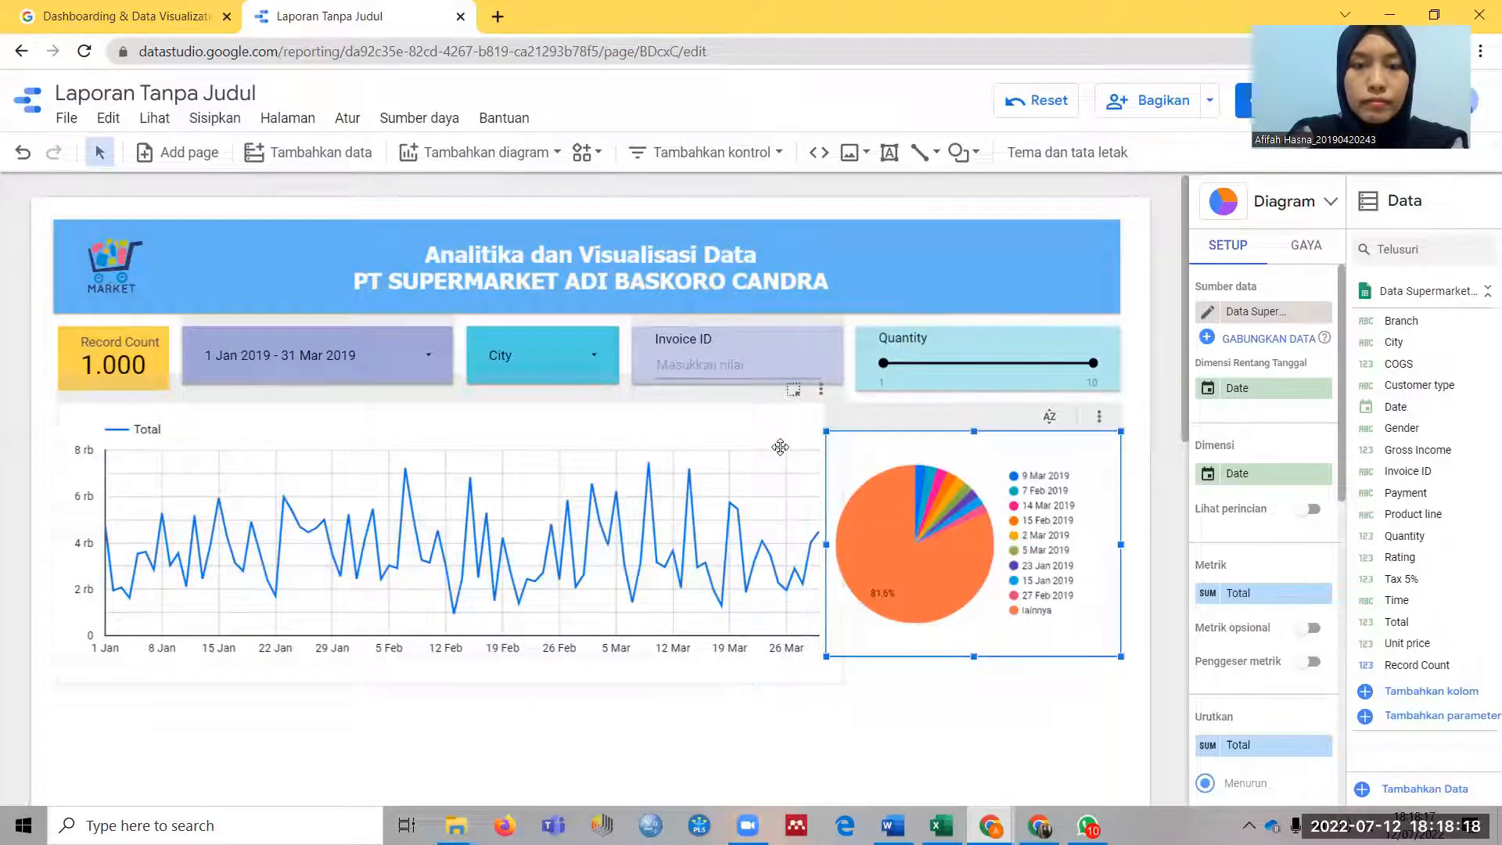
# Narrow the time series chart slightly so it does not overlap the pie chart
pyautogui.click(838, 544)
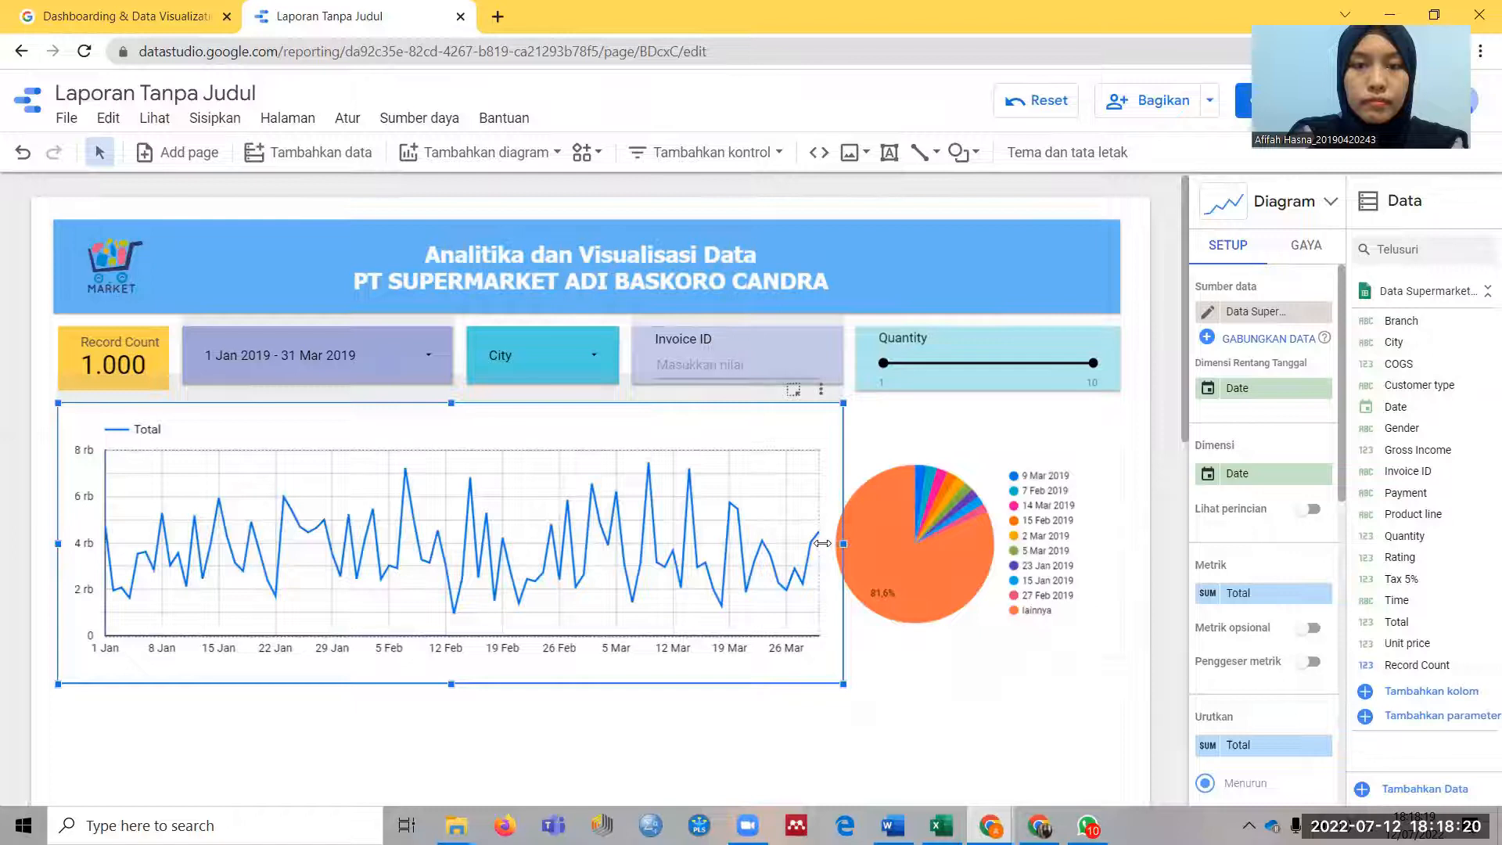
pyautogui.moveTo(824, 543); pyautogui.dragTo(811, 543)
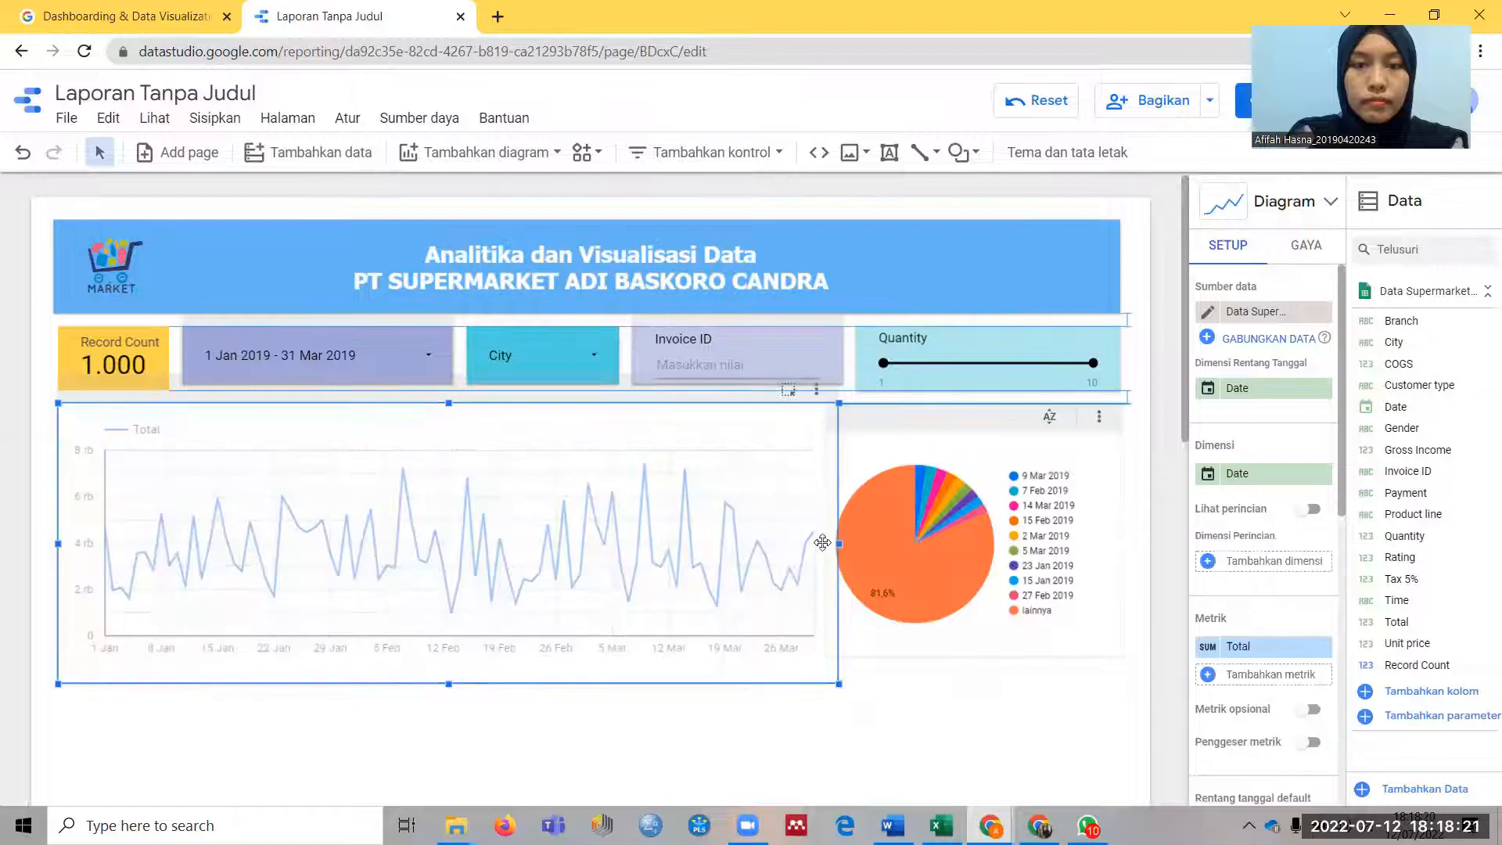
pyautogui.click(984, 426)
pyautogui.click(825, 544)
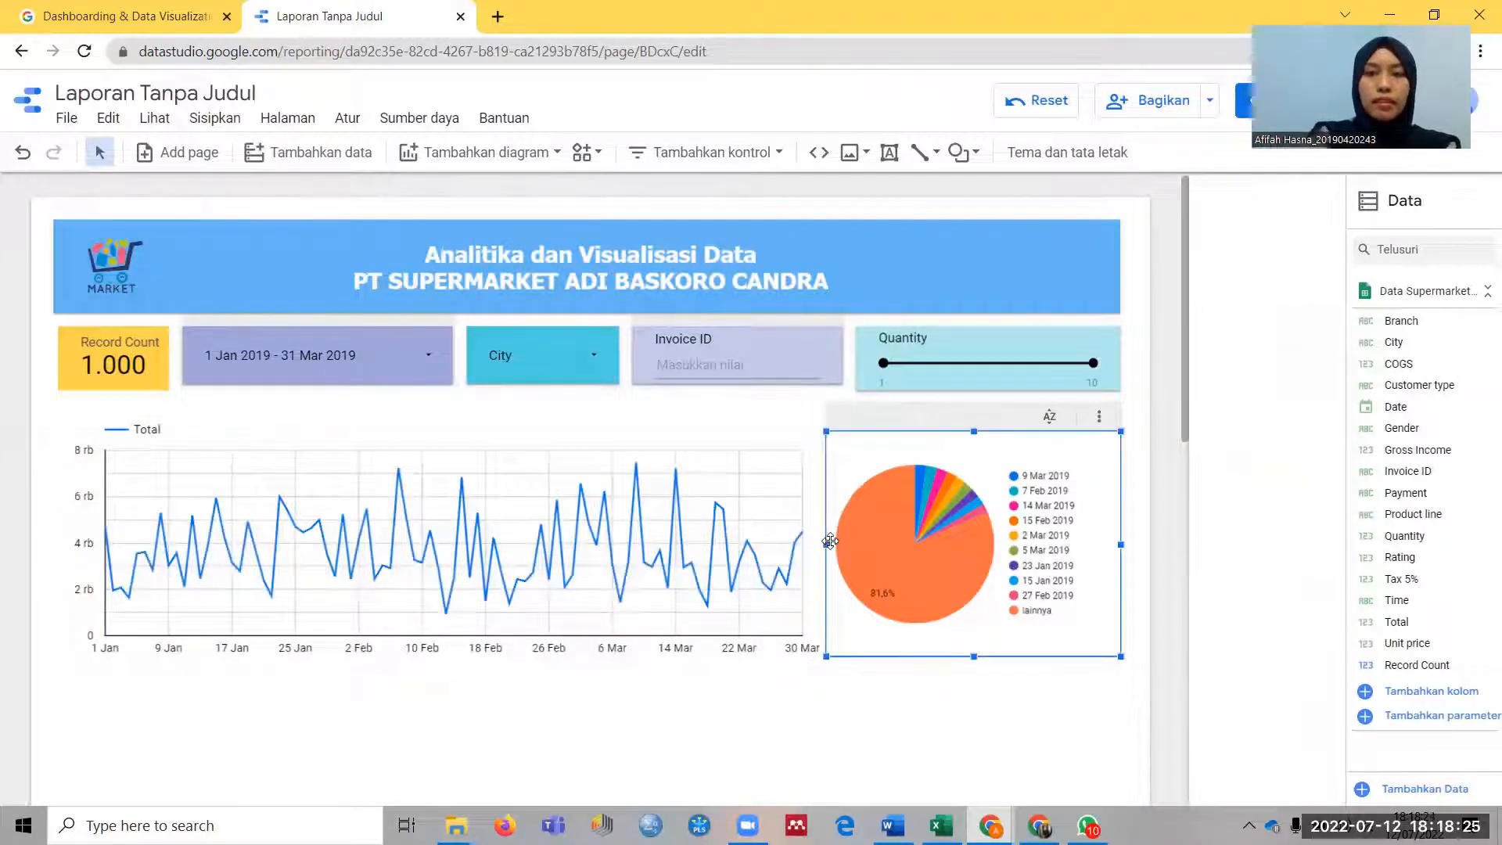
pyautogui.click(619, 746)
# Insert a column chart below the time series chart
pyautogui.scroll(-2, 621, 749)
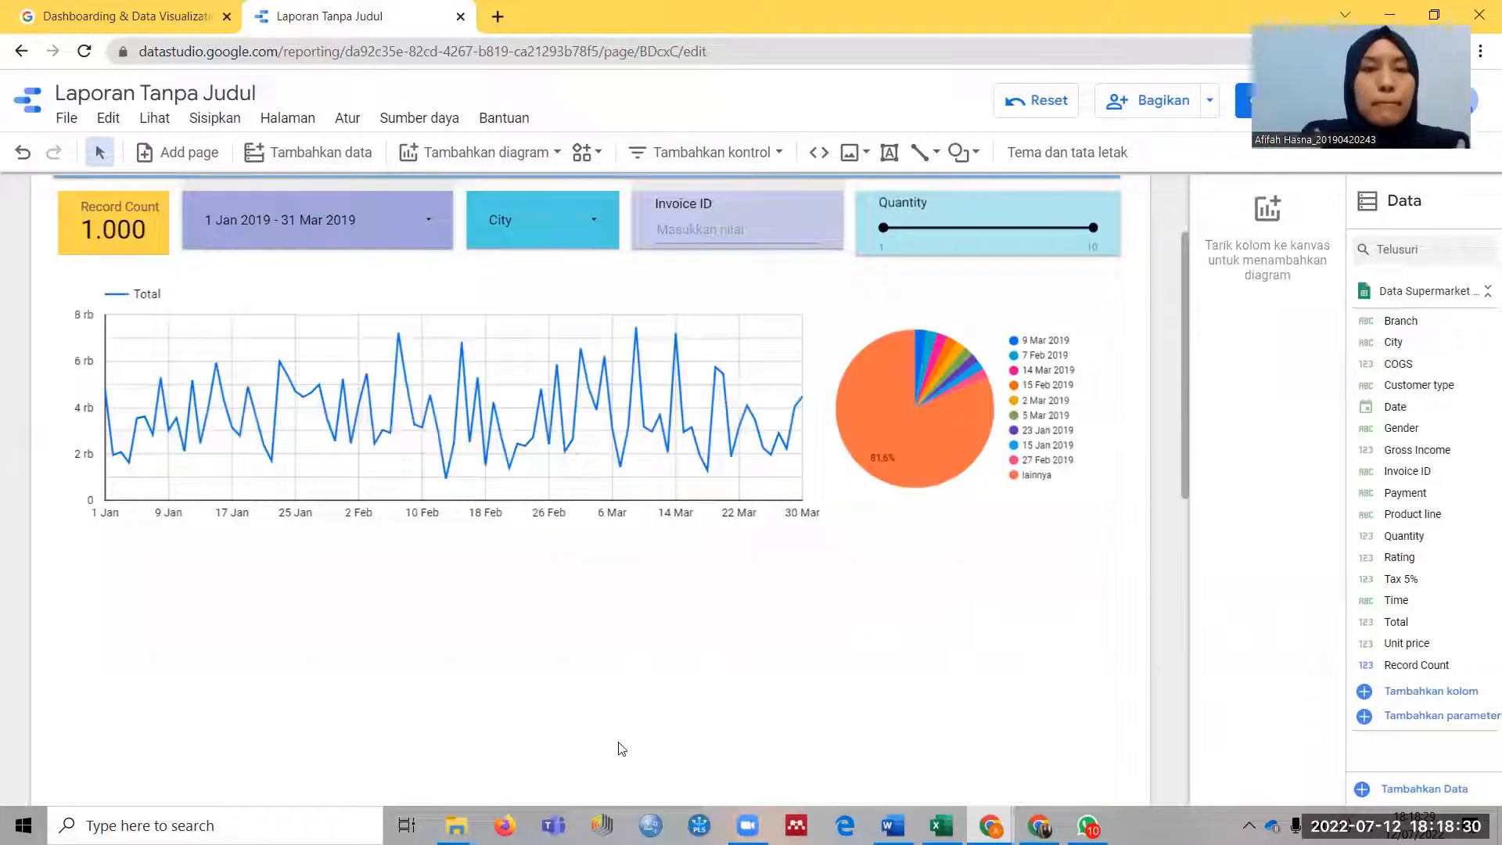
pyautogui.scroll(-1, 502, 235)
pyautogui.click(501, 152)
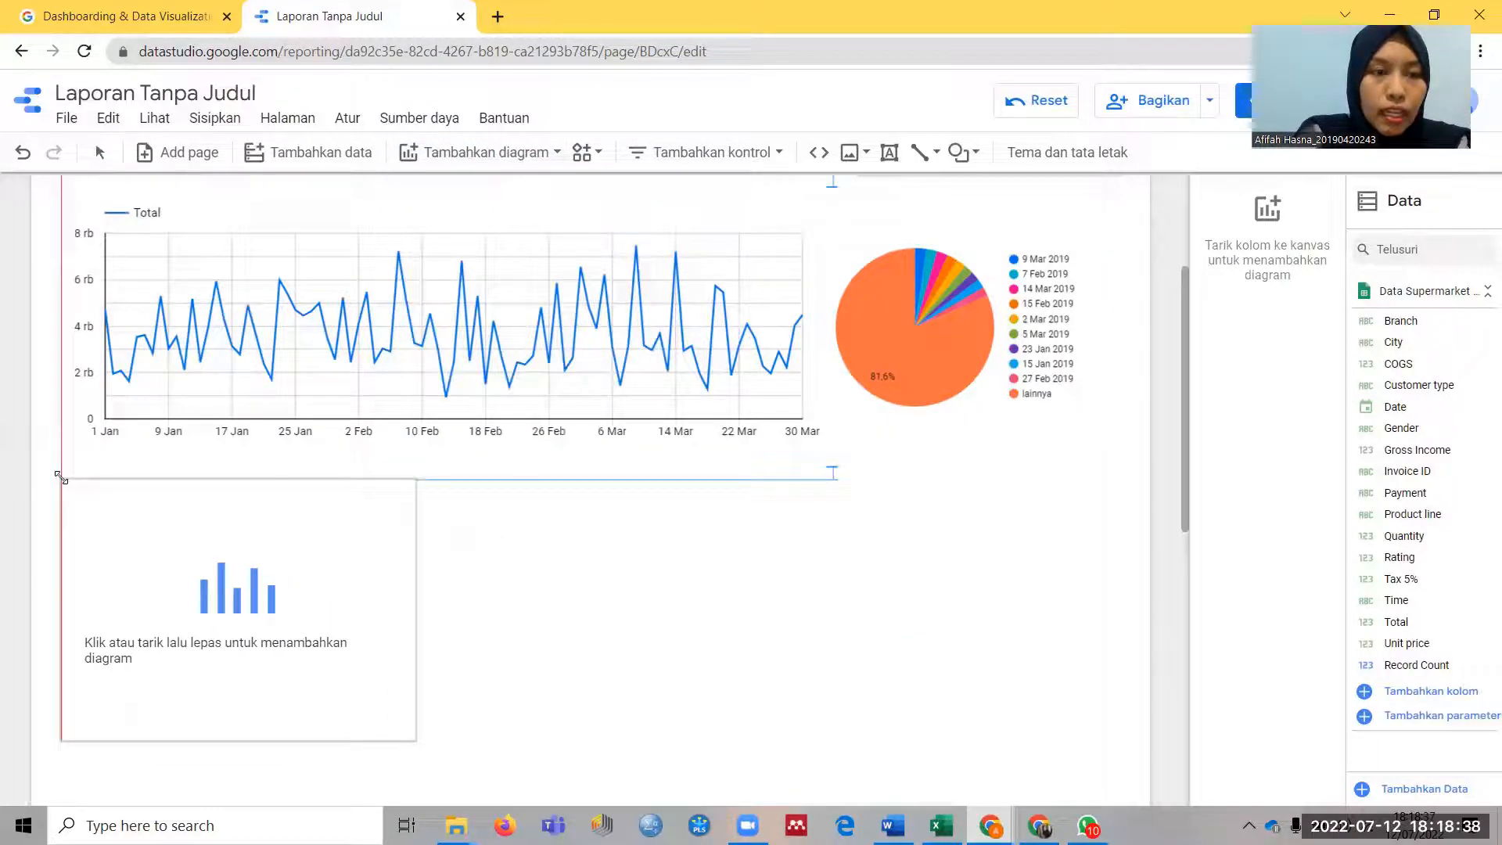
pyautogui.click(488, 663)
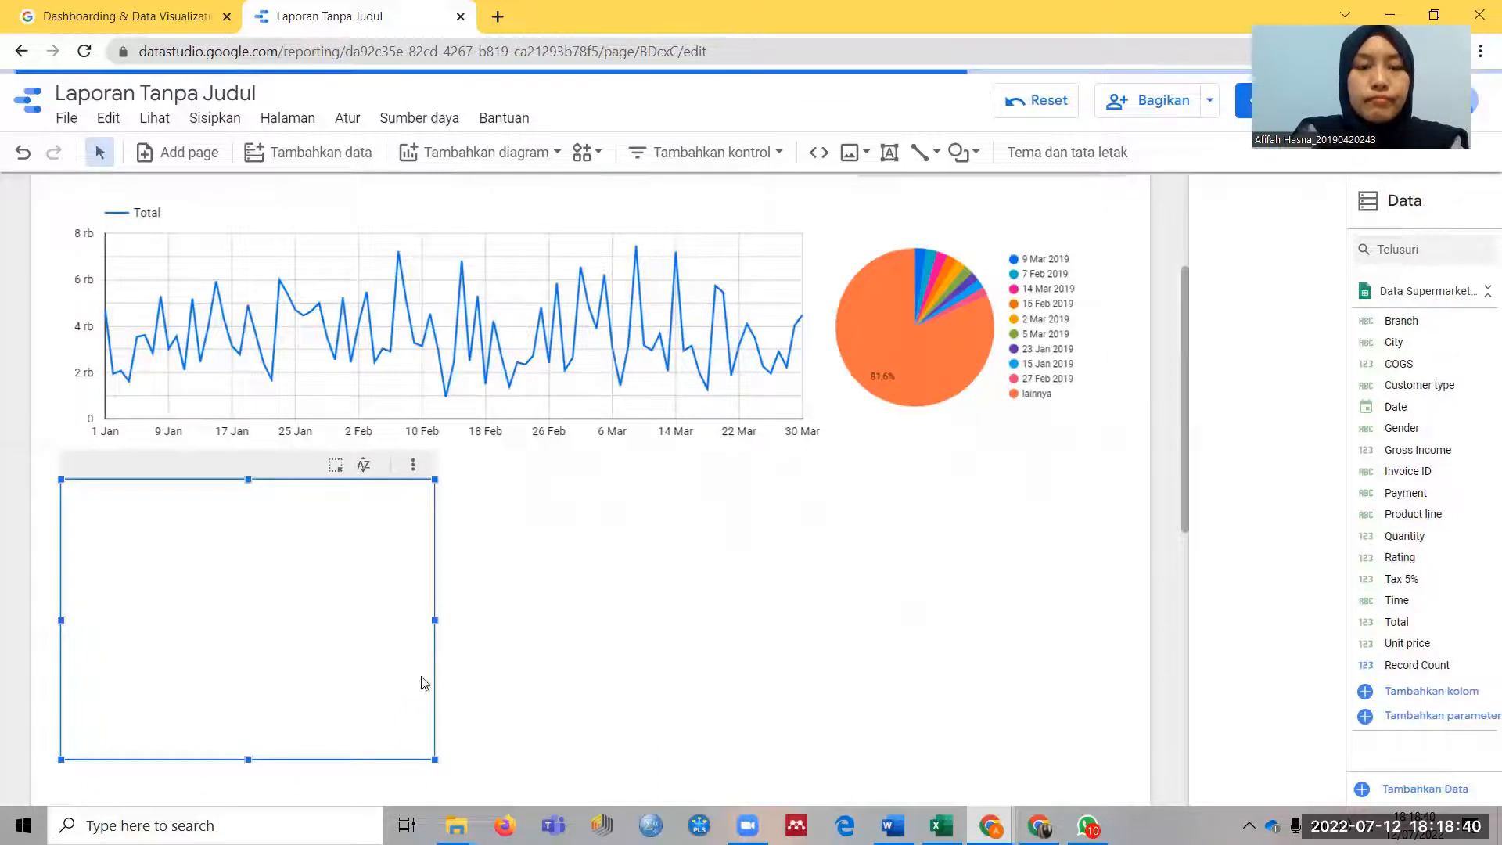
pyautogui.scroll(-2, 455, 531)
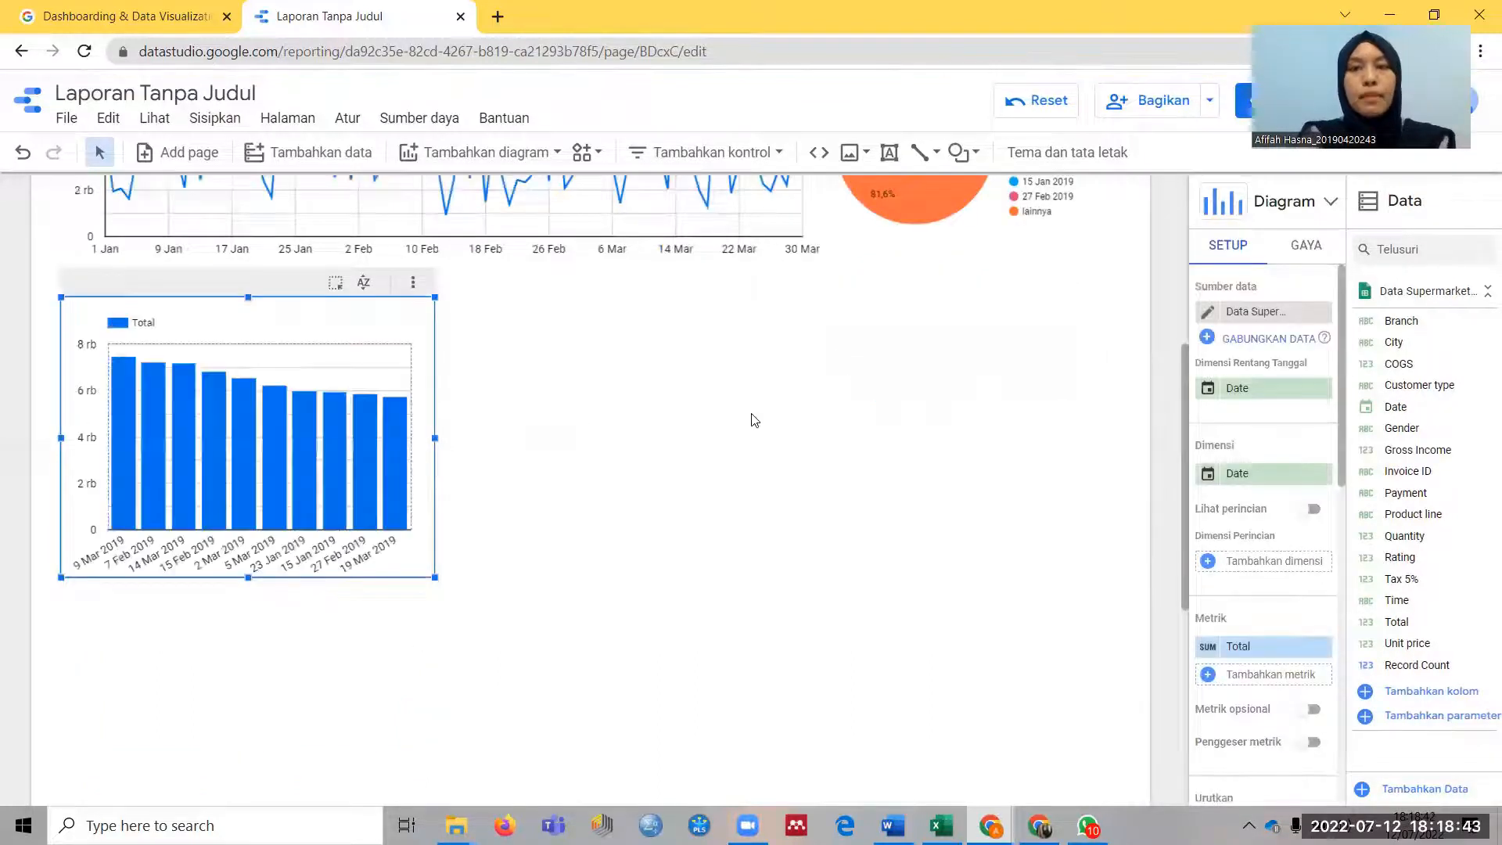
# Set the pie chart's dimension to Payment and its metric to Record Count
pyautogui.scroll(2, 921, 373)
pyautogui.click(873, 338)
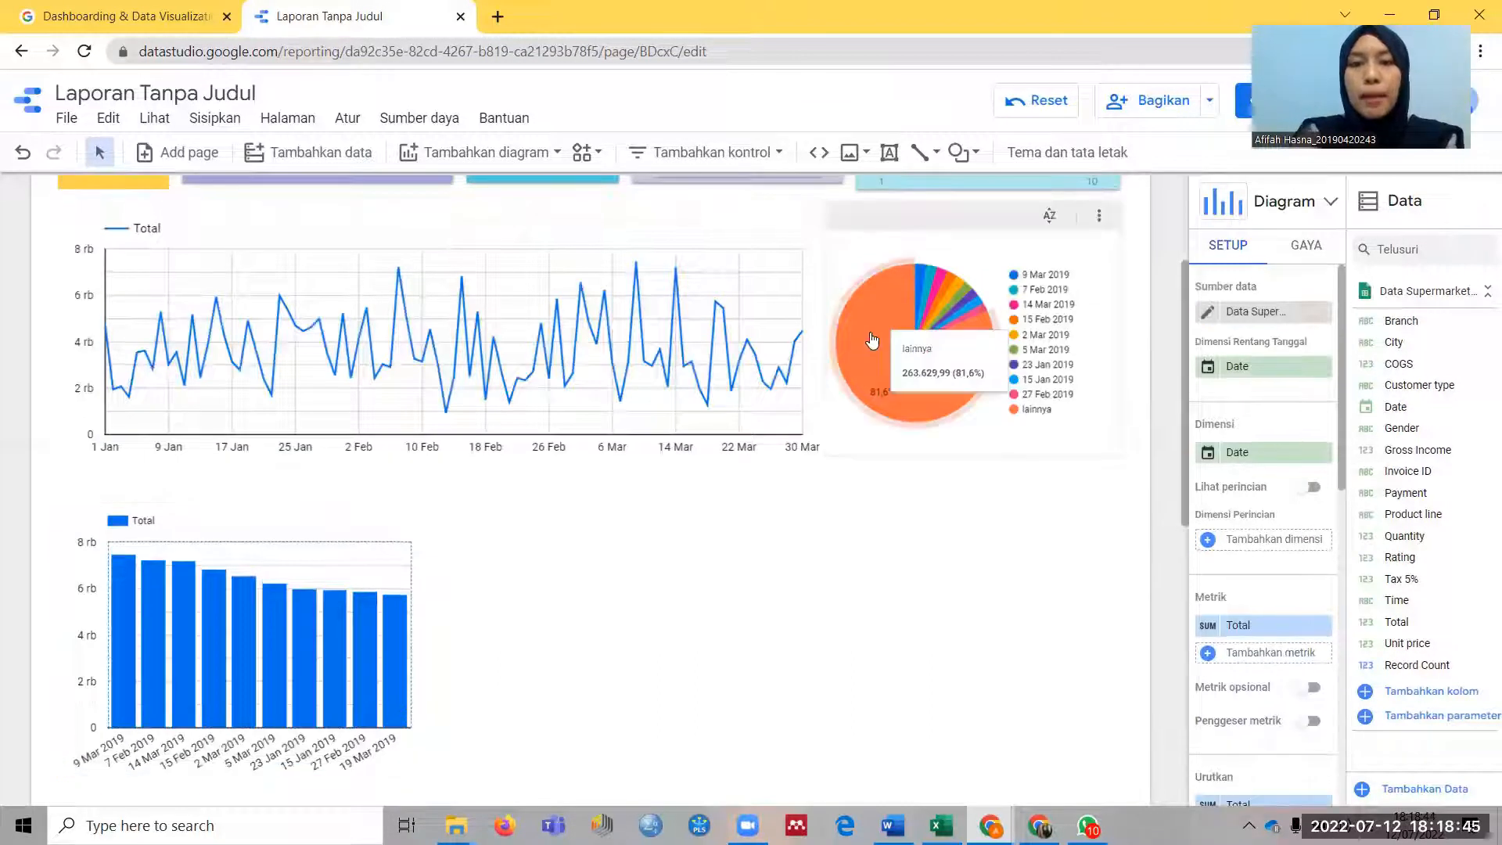
pyautogui.click(872, 338)
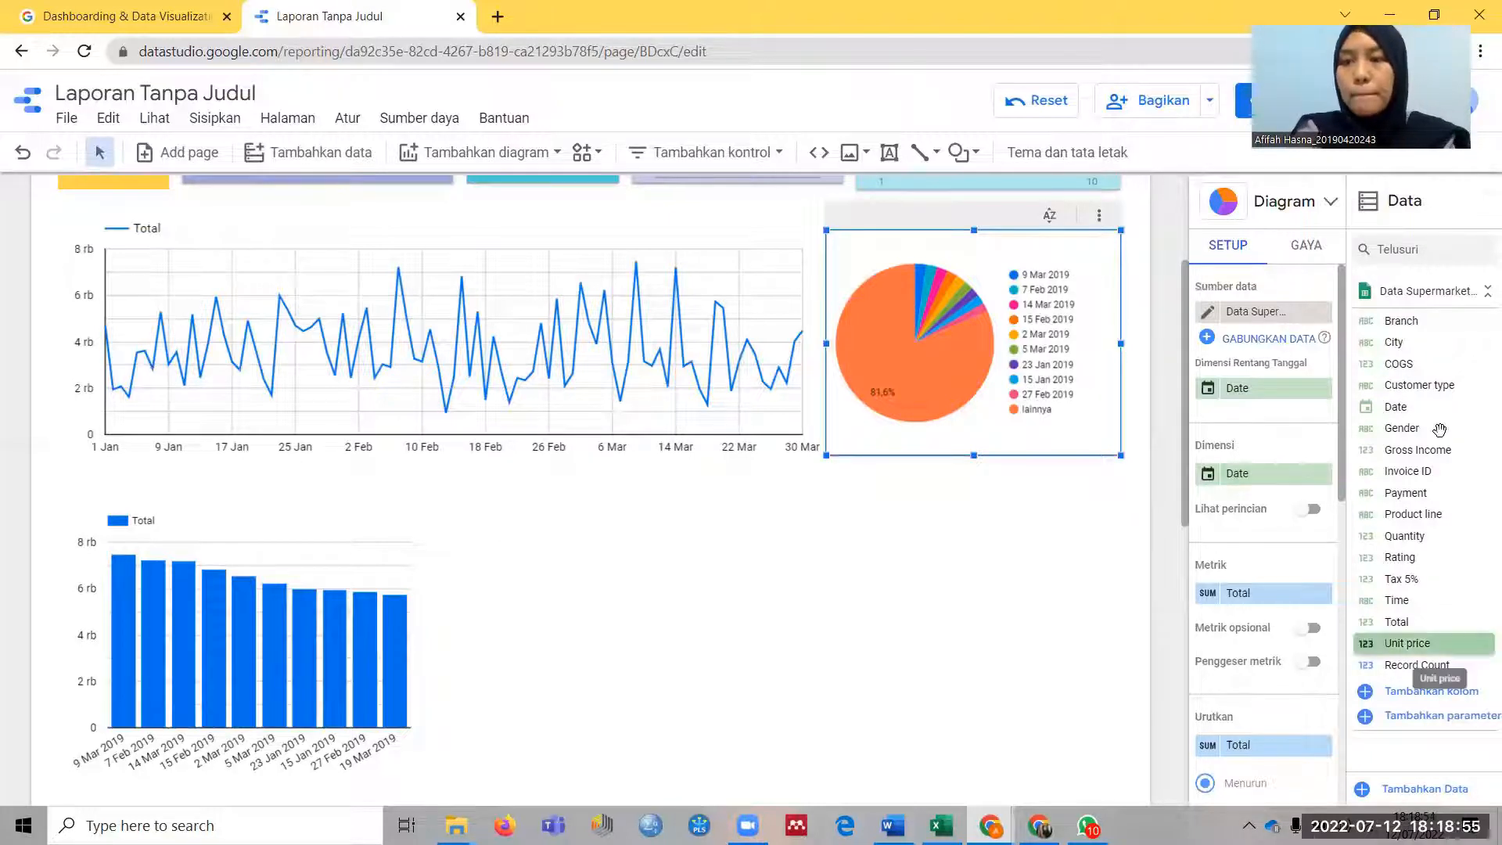
pyautogui.moveTo(1422, 491); pyautogui.dragTo(1255, 471)
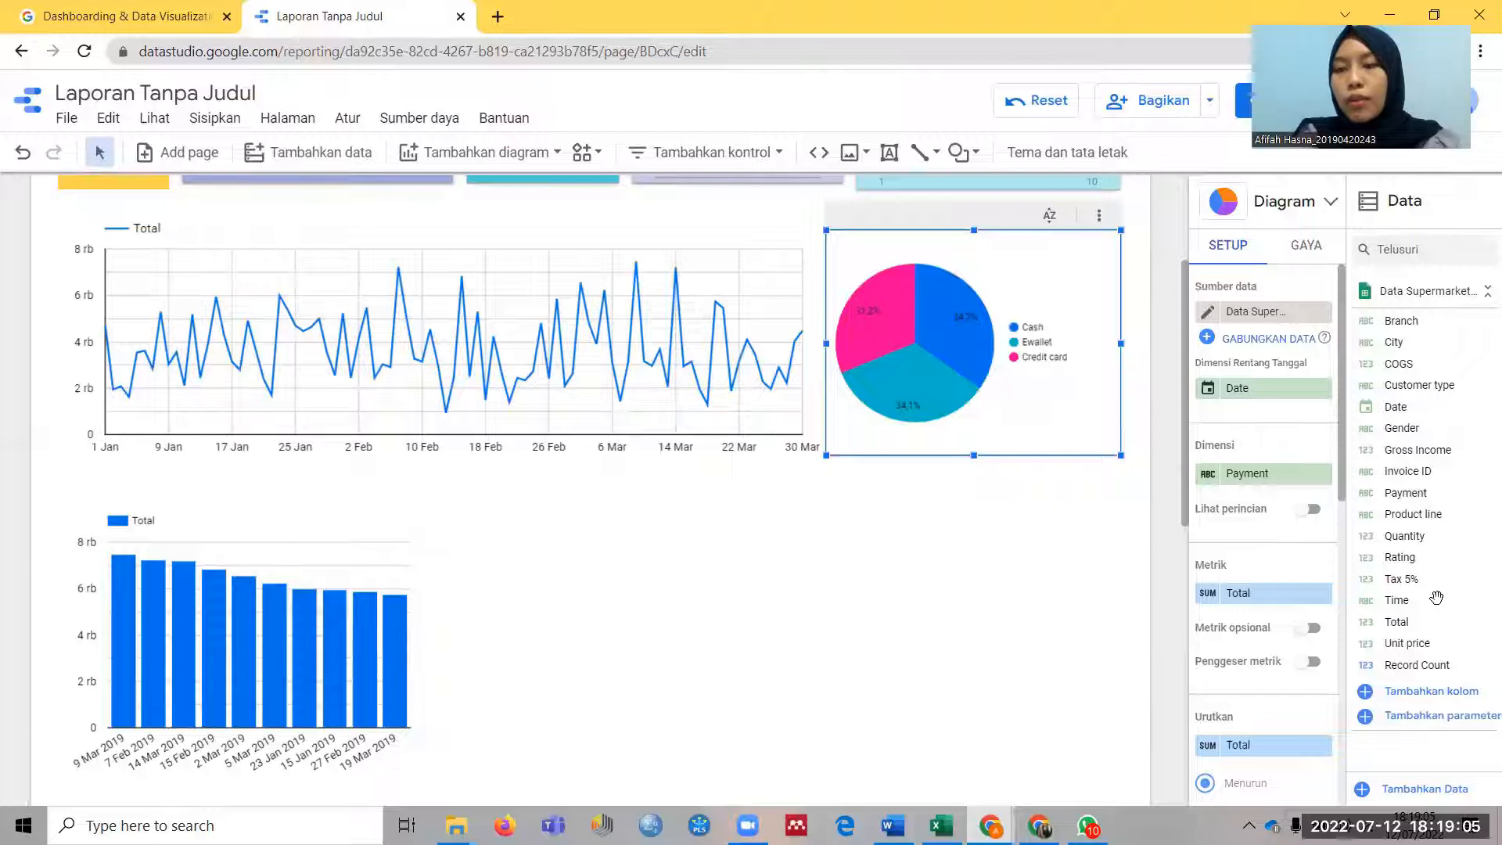
pyautogui.moveTo(1417, 666); pyautogui.dragTo(1278, 596)
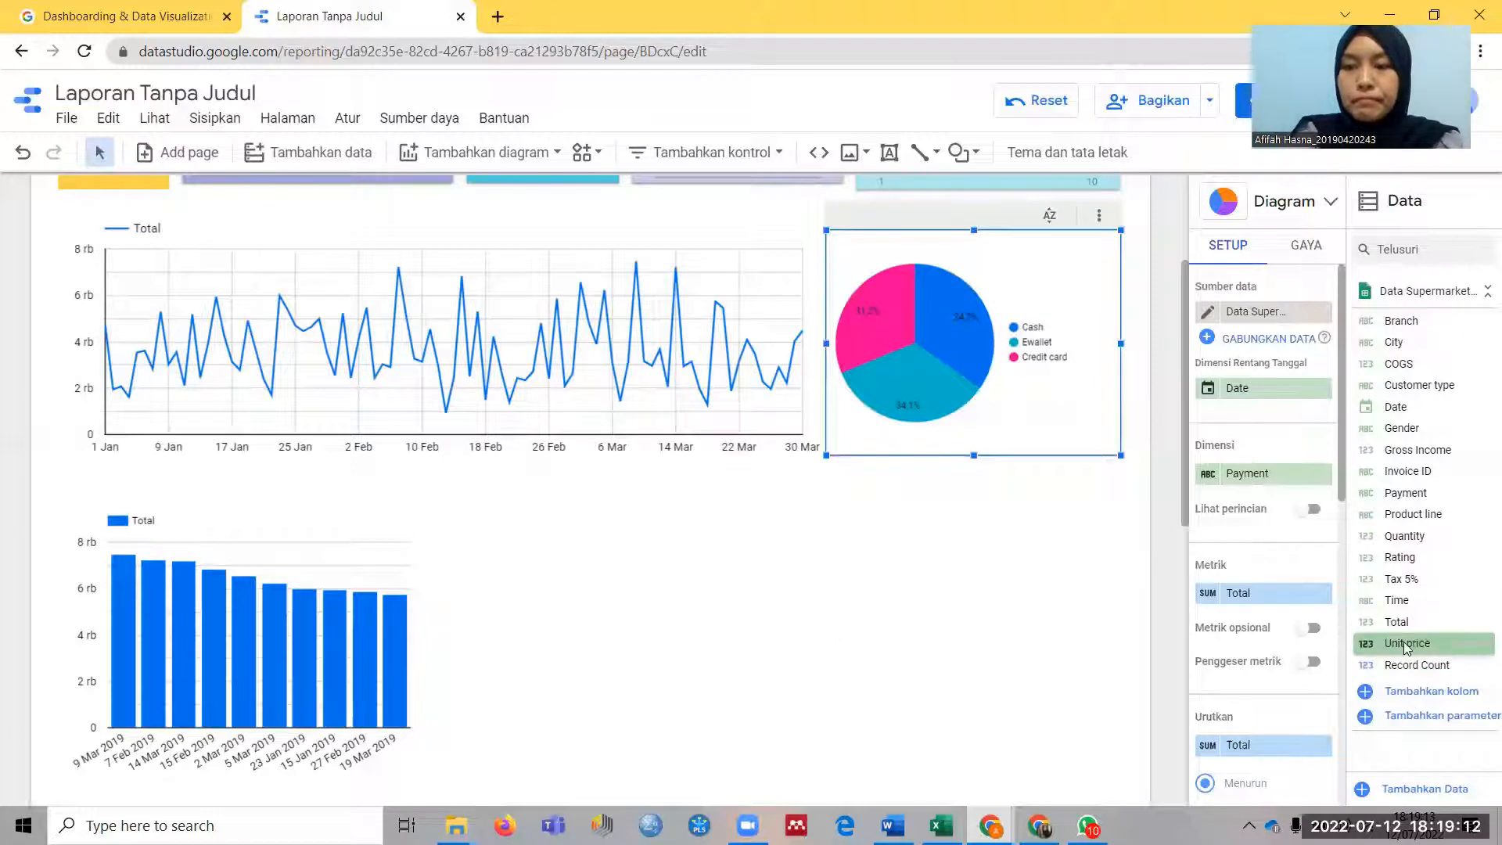
pyautogui.moveTo(1417, 664); pyautogui.dragTo(1269, 594)
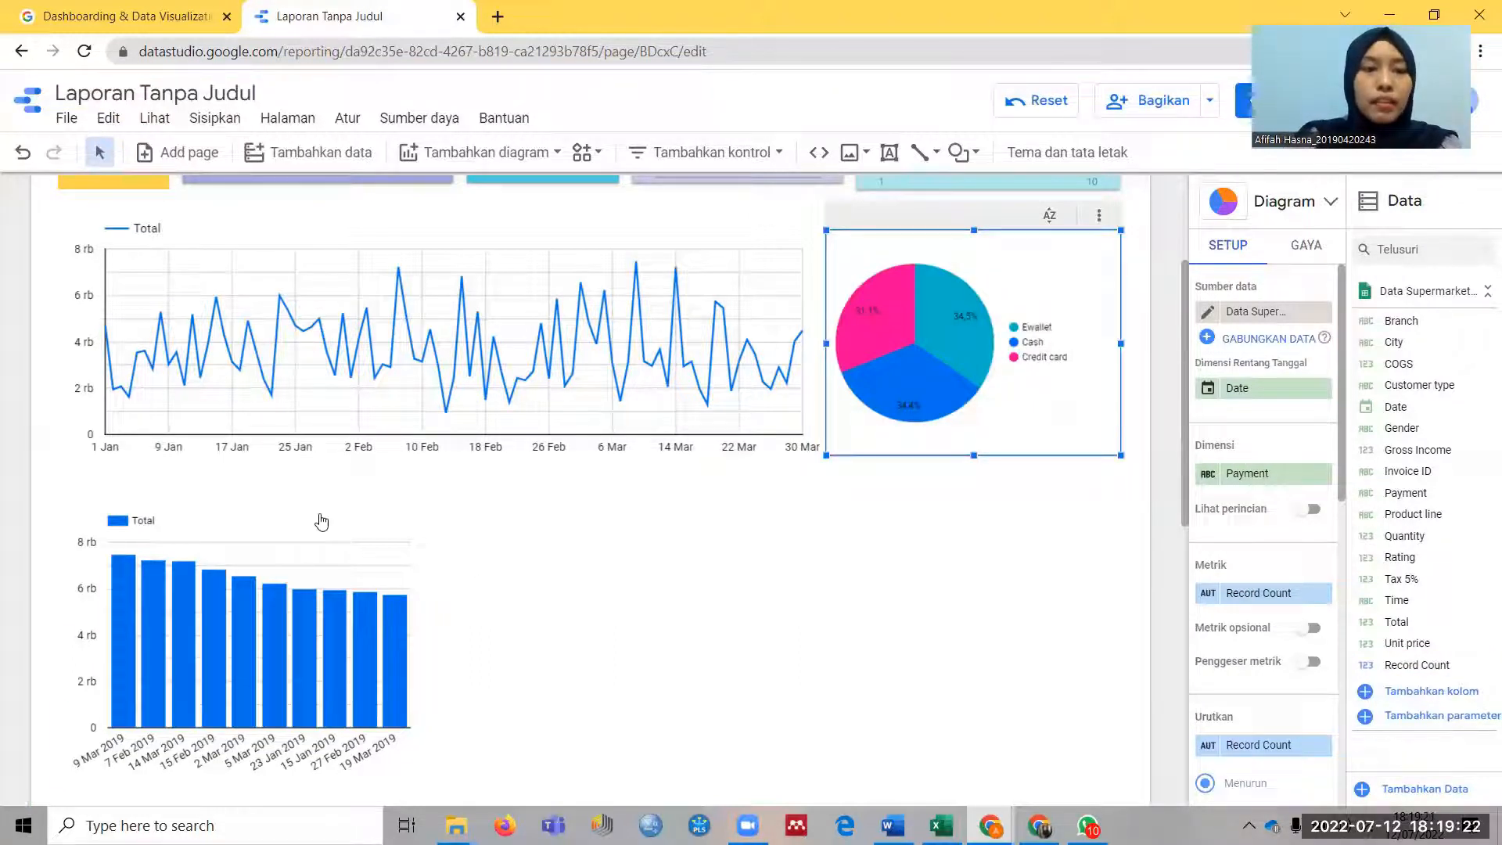
# Replace the small column chart with a new one below the time series chart, widened to nearly the header's full width
pyautogui.click(321, 522)
pyautogui.press('Delete')
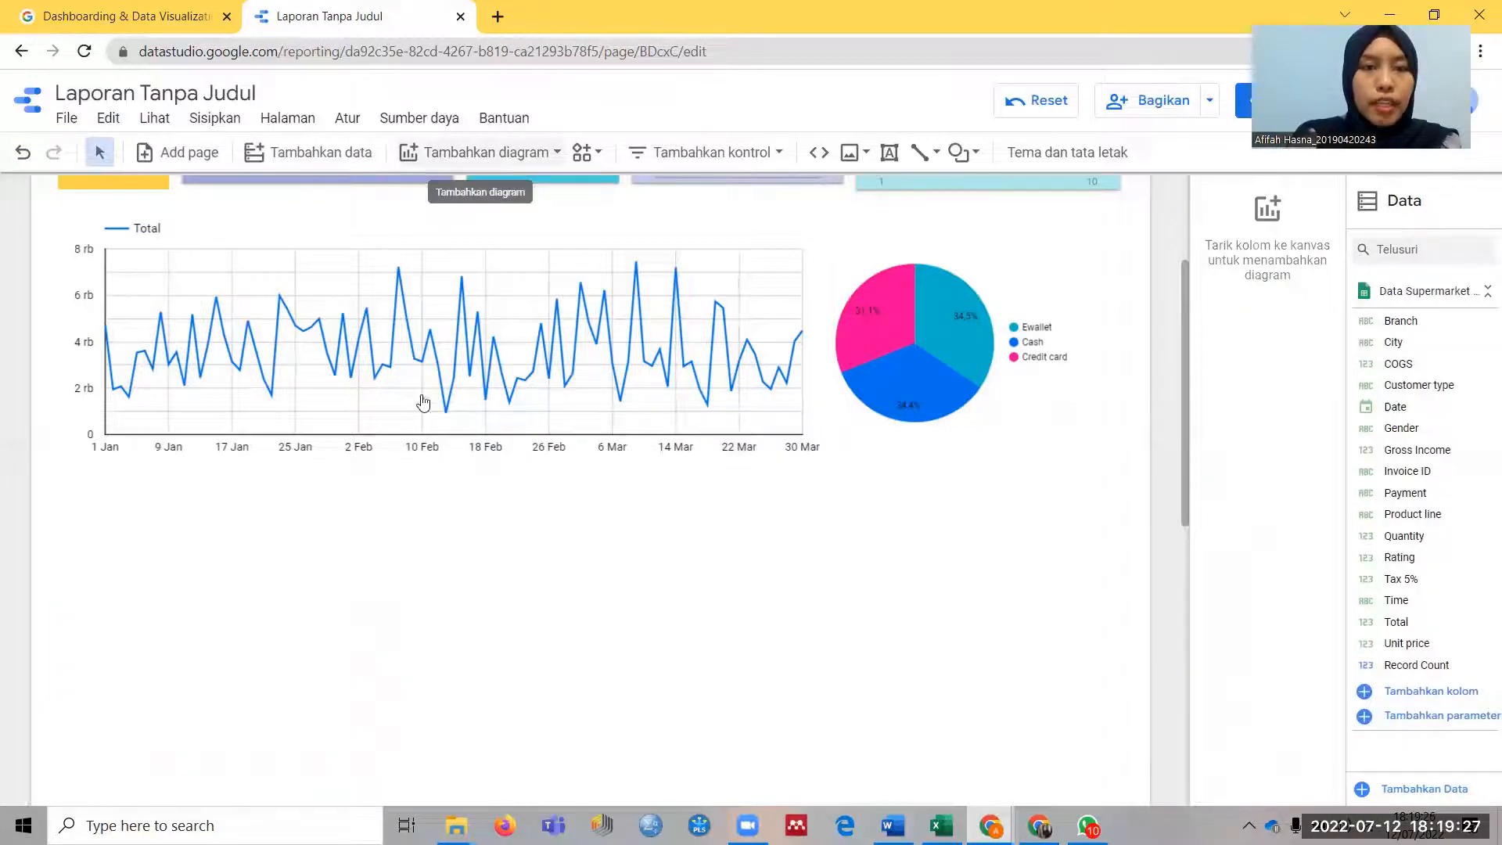
pyautogui.click(429, 436)
pyautogui.click(61, 482)
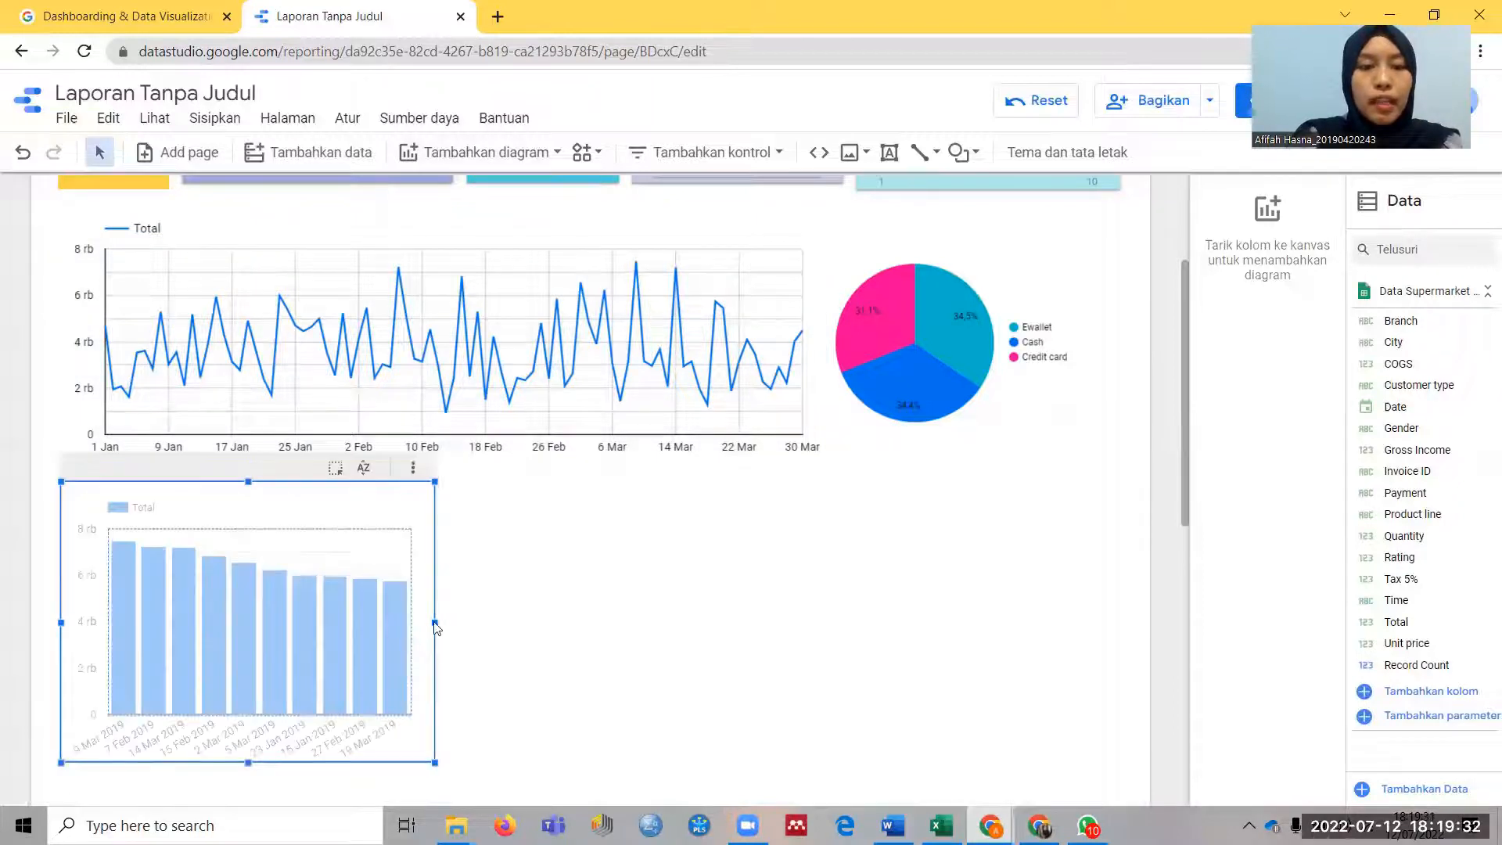
pyautogui.moveTo(435, 622); pyautogui.dragTo(1071, 617)
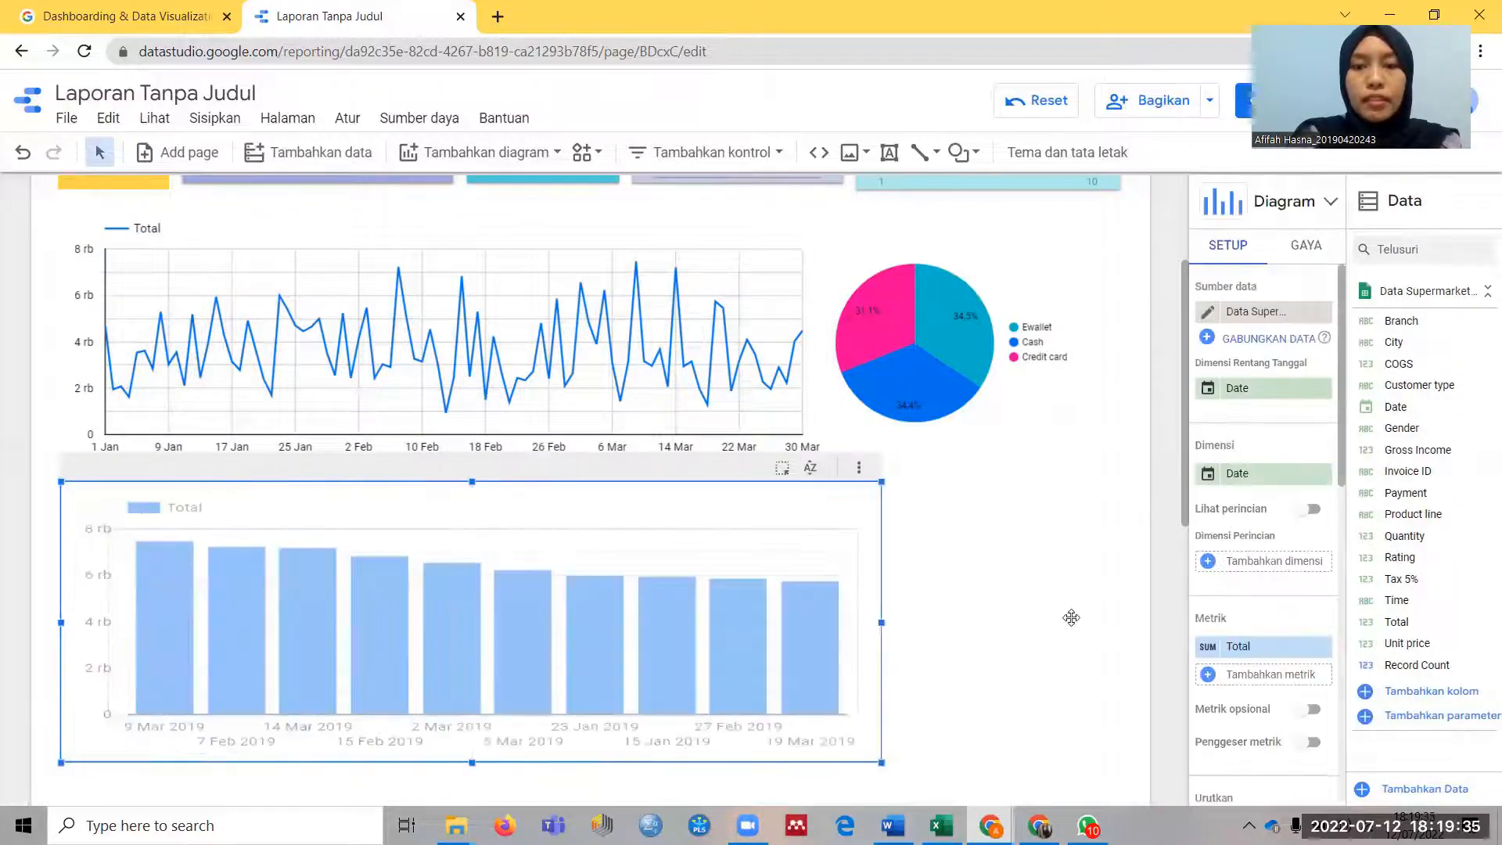
pyautogui.moveTo(1092, 613); pyautogui.dragTo(1105, 613)
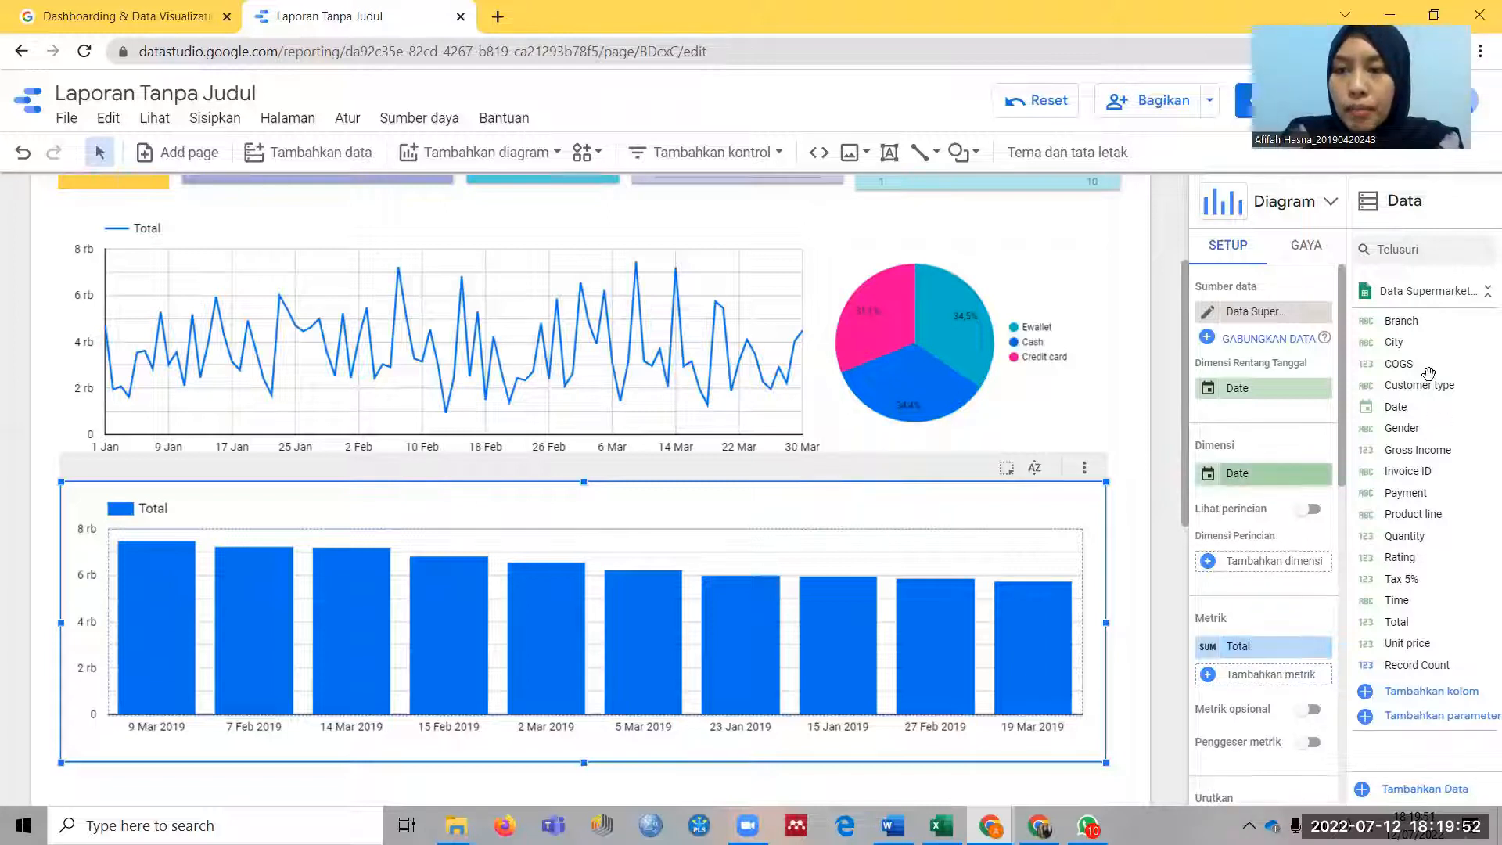
# Set the column chart's dimension to Product line and replace its Total metric with Quantity
pyautogui.moveTo(1406, 517); pyautogui.dragTo(1264, 475)
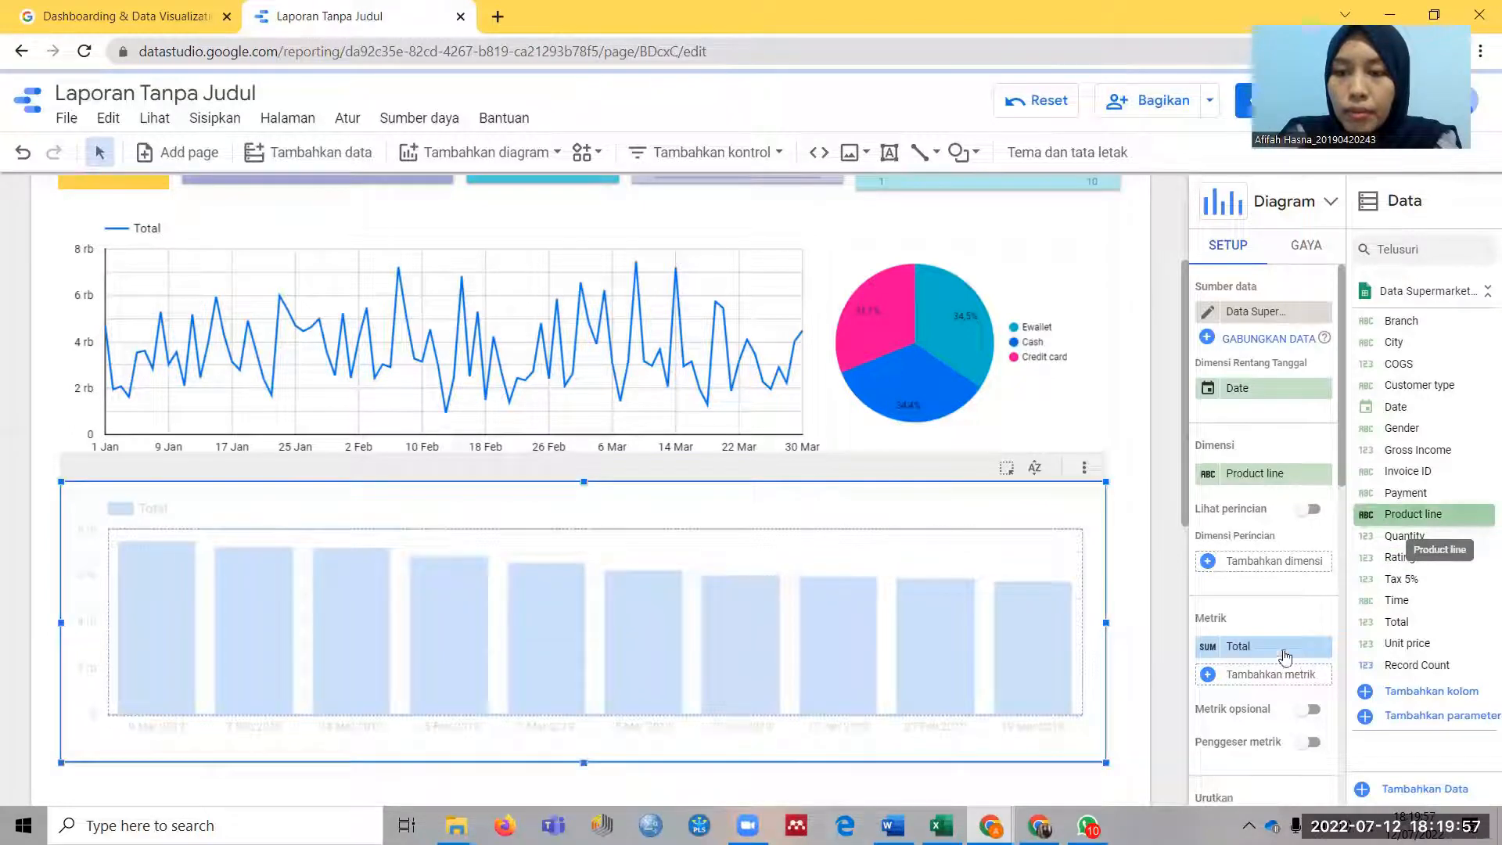
pyautogui.moveTo(1317, 630); pyautogui.dragTo(1260, 649)
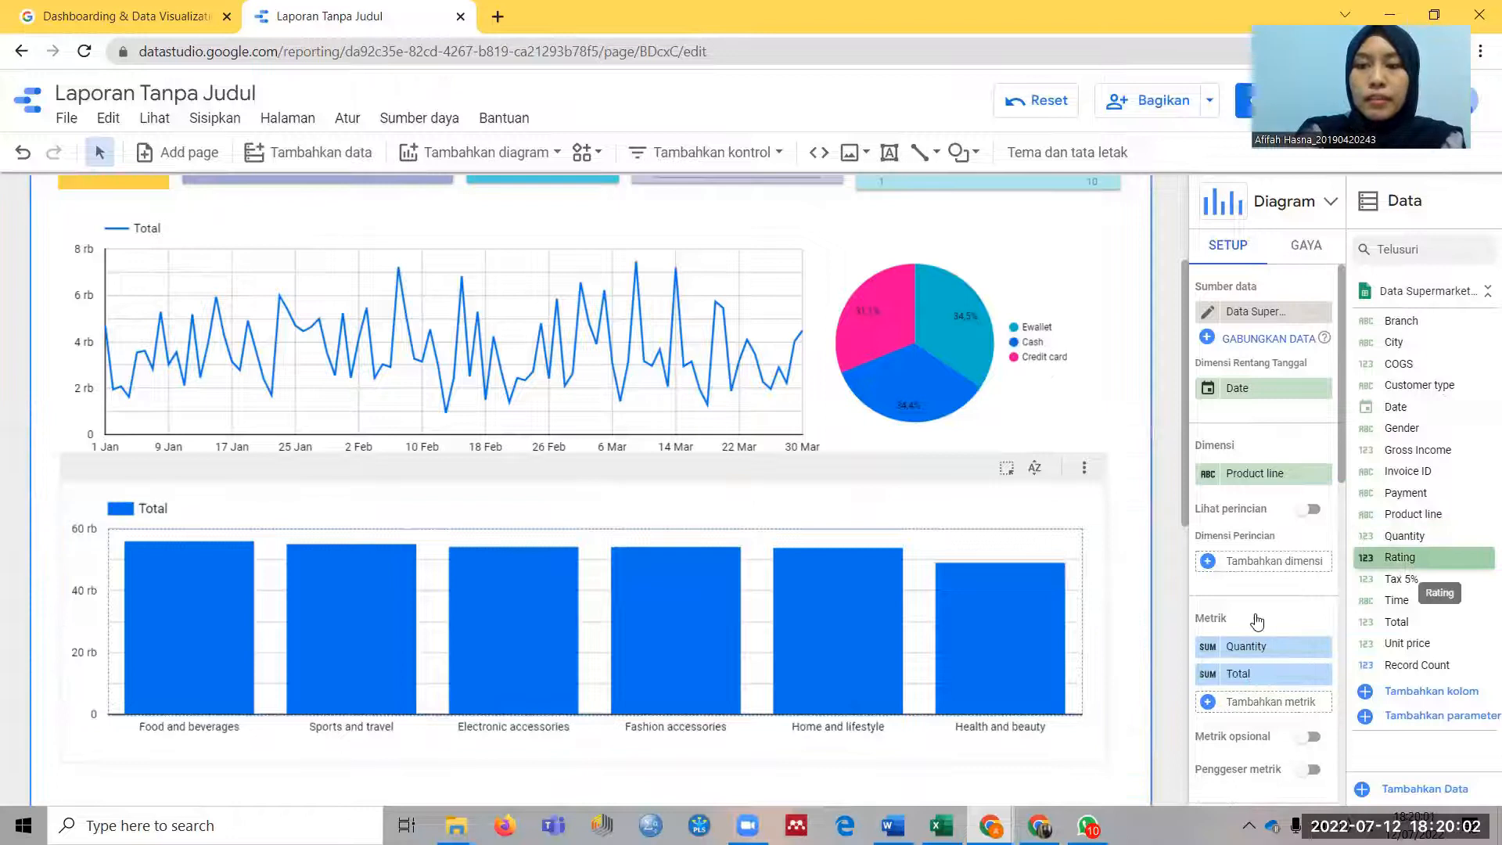
pyautogui.click(1322, 674)
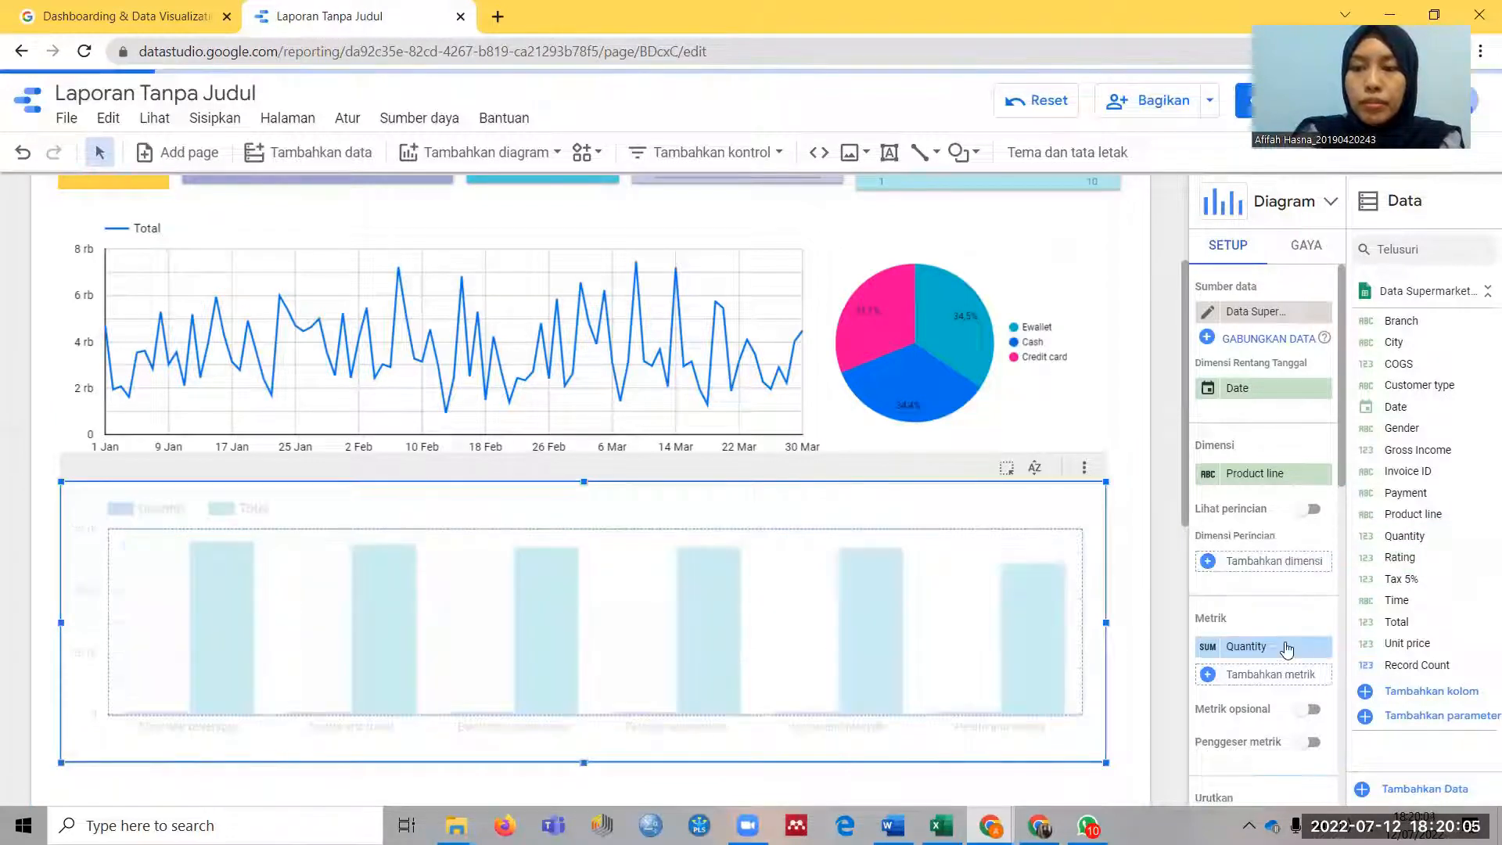
# Sort the product line column chart by Quantity in ascending order (Menaik)
pyautogui.scroll(-3, 1248, 713)
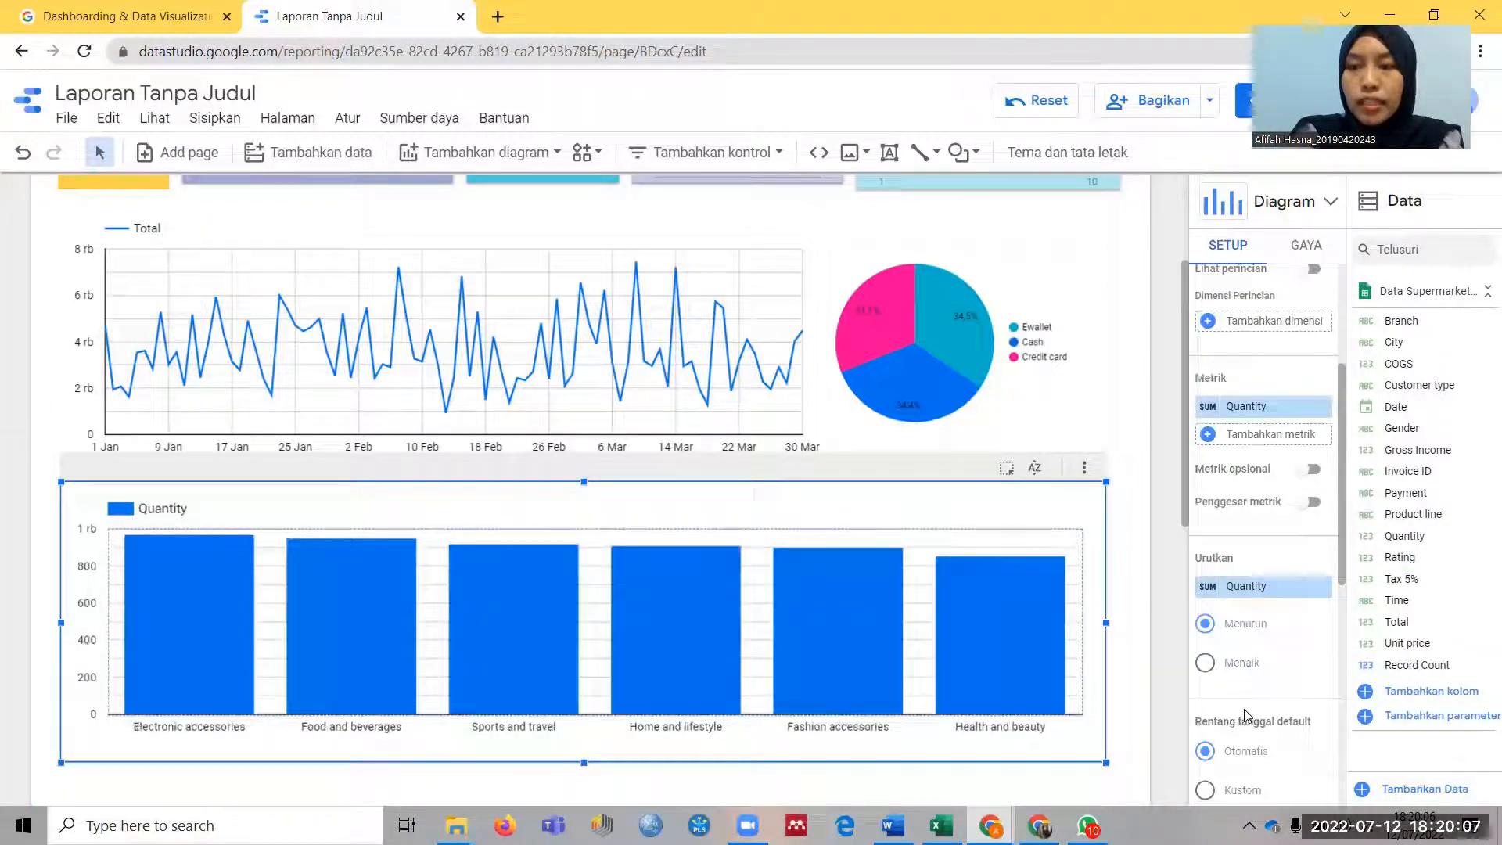
pyautogui.scroll(-2, 1246, 461)
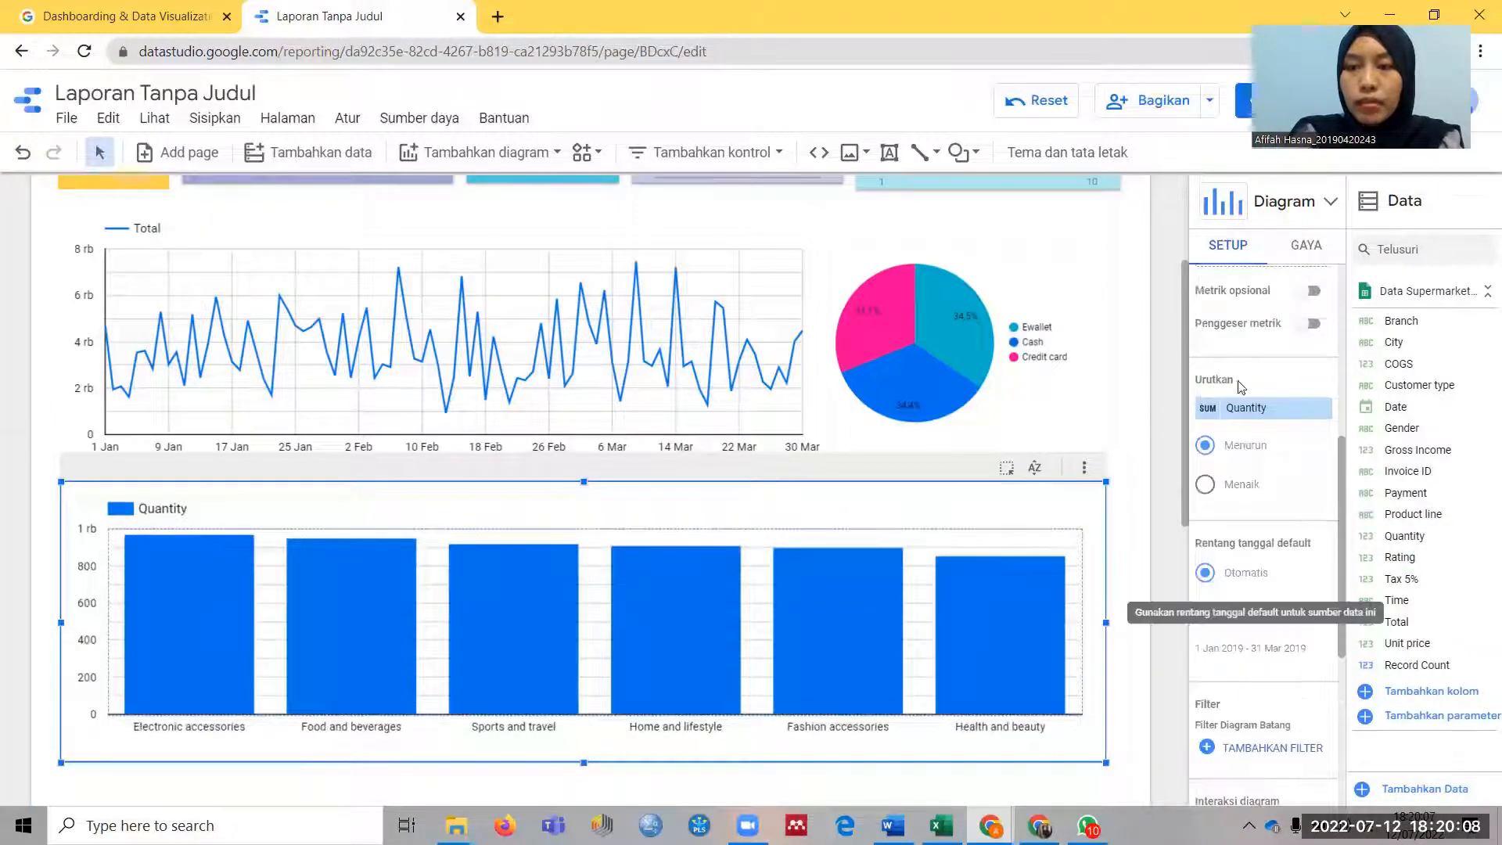
pyautogui.click(1243, 489)
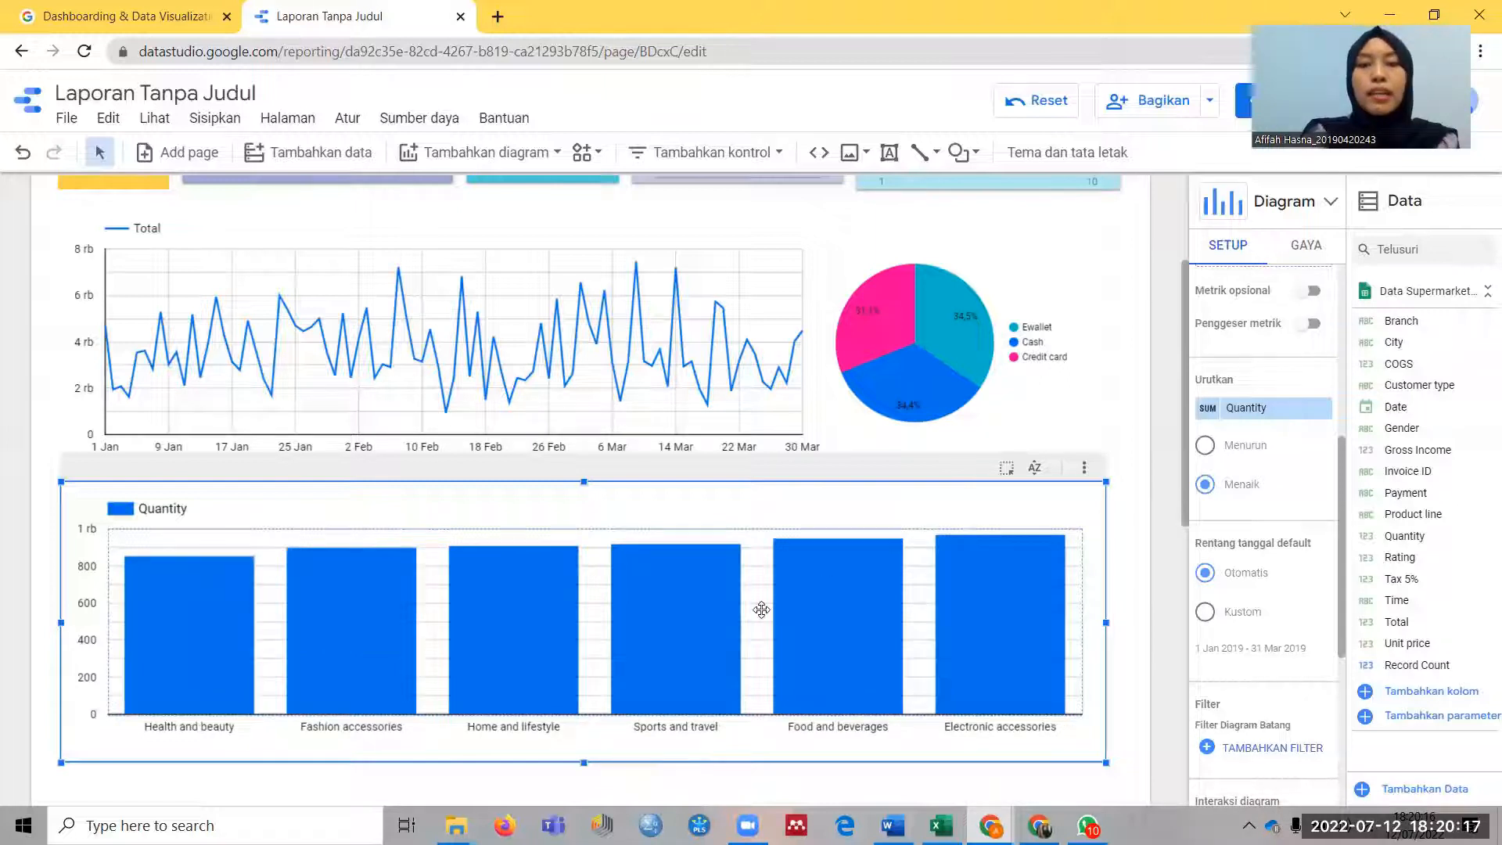
# Insert a table directly below the product line column chart, aligned with the chart's left edge
pyautogui.scroll(-1, 761, 610)
pyautogui.scroll(-4, 762, 609)
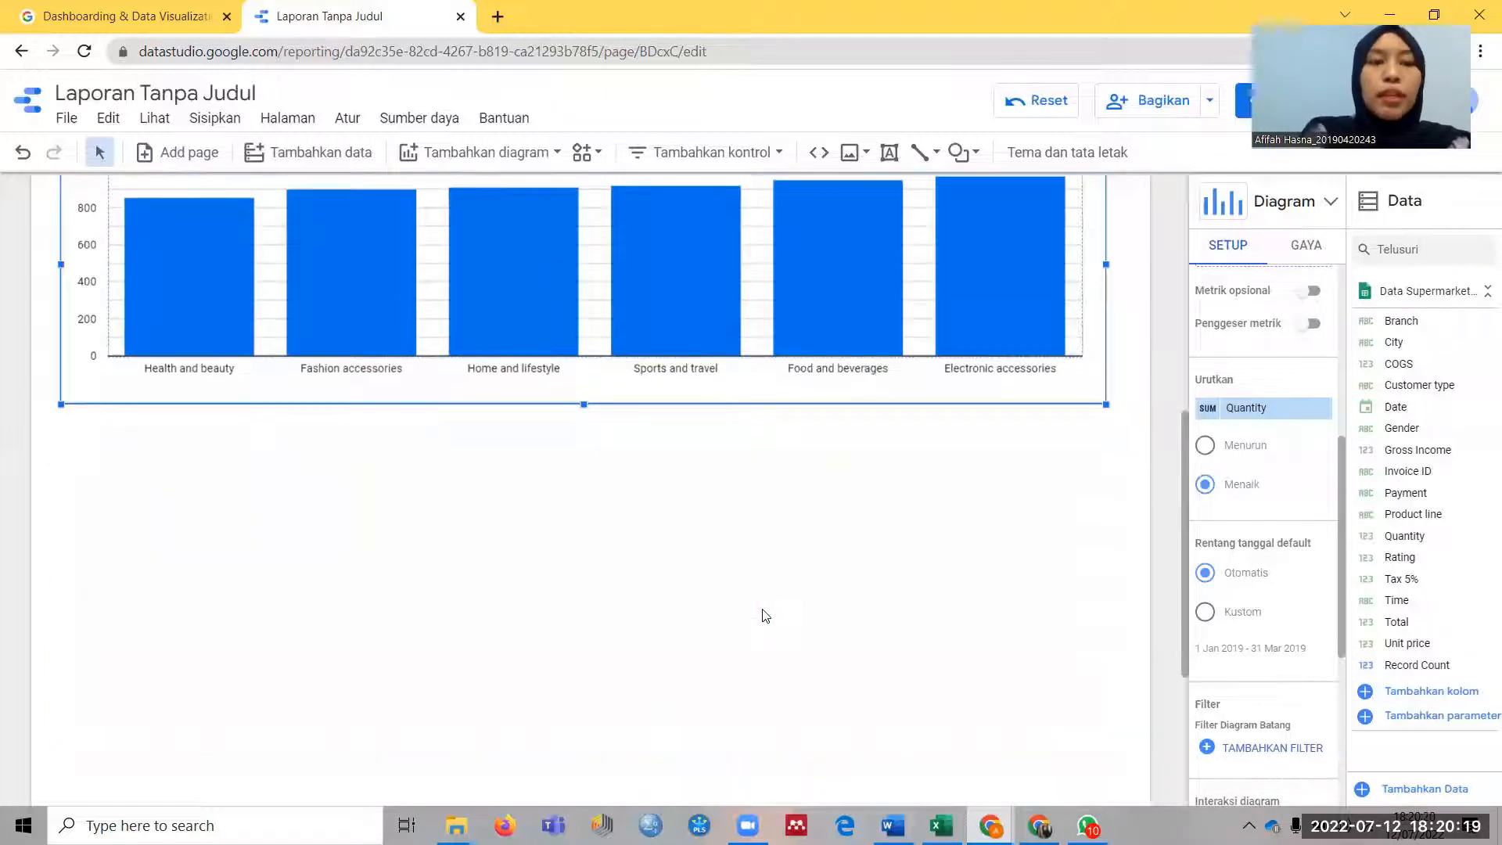
pyautogui.scroll(-1, 331, 432)
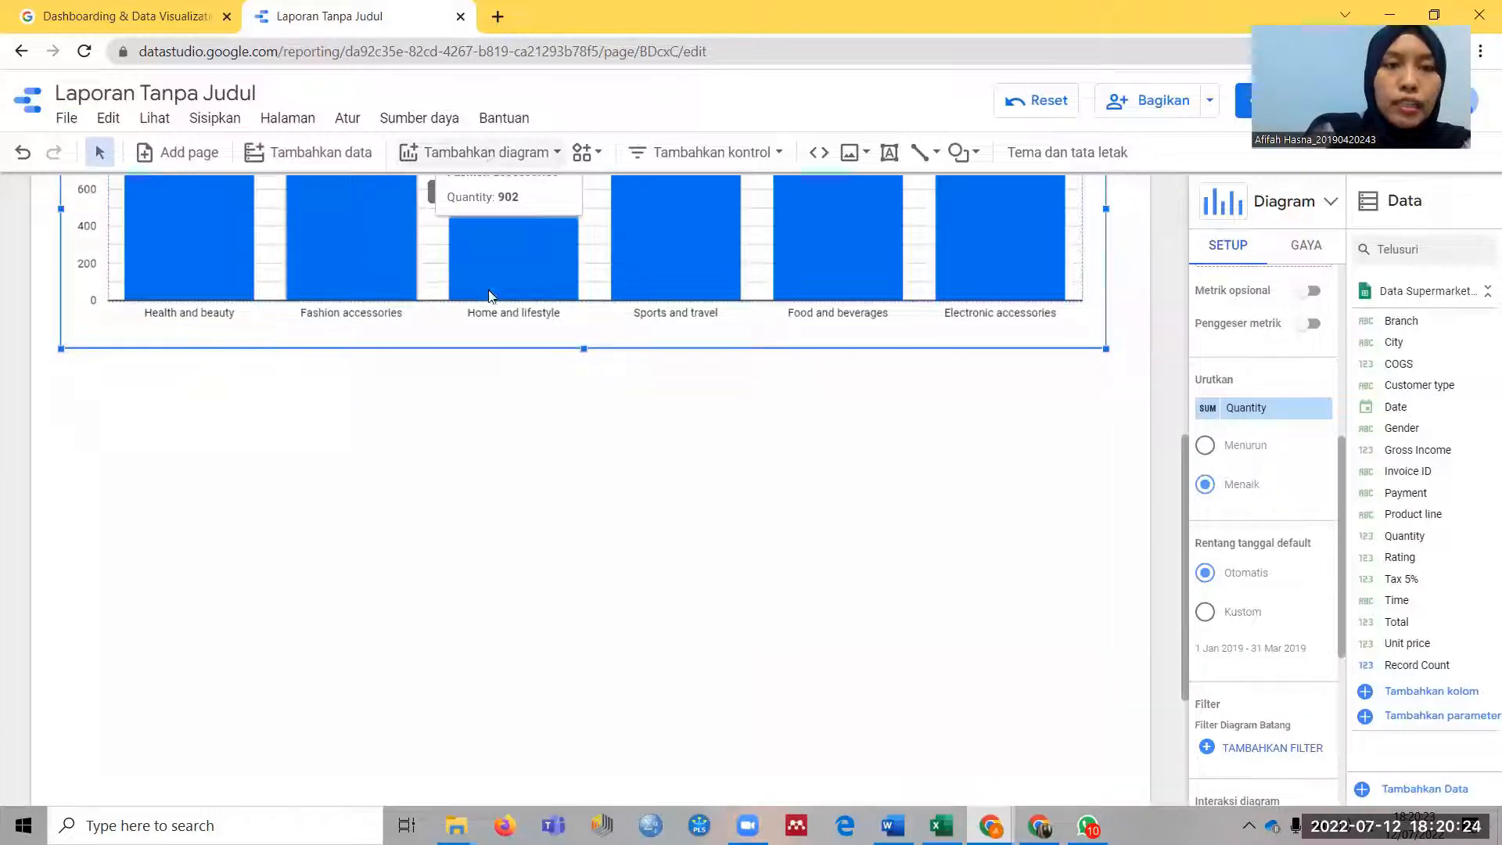
pyautogui.click(479, 151)
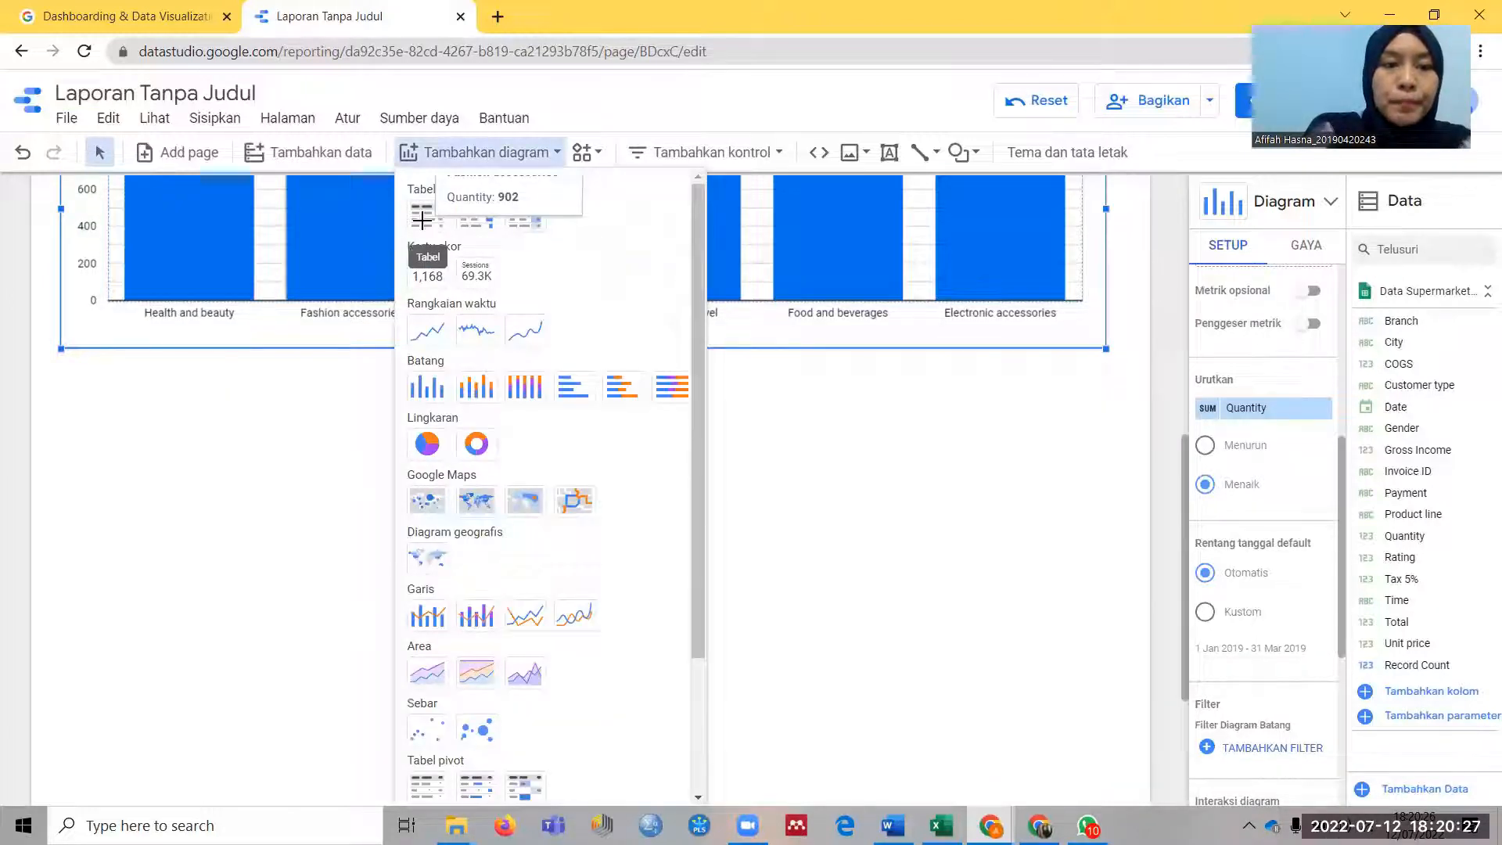
pyautogui.click(425, 228)
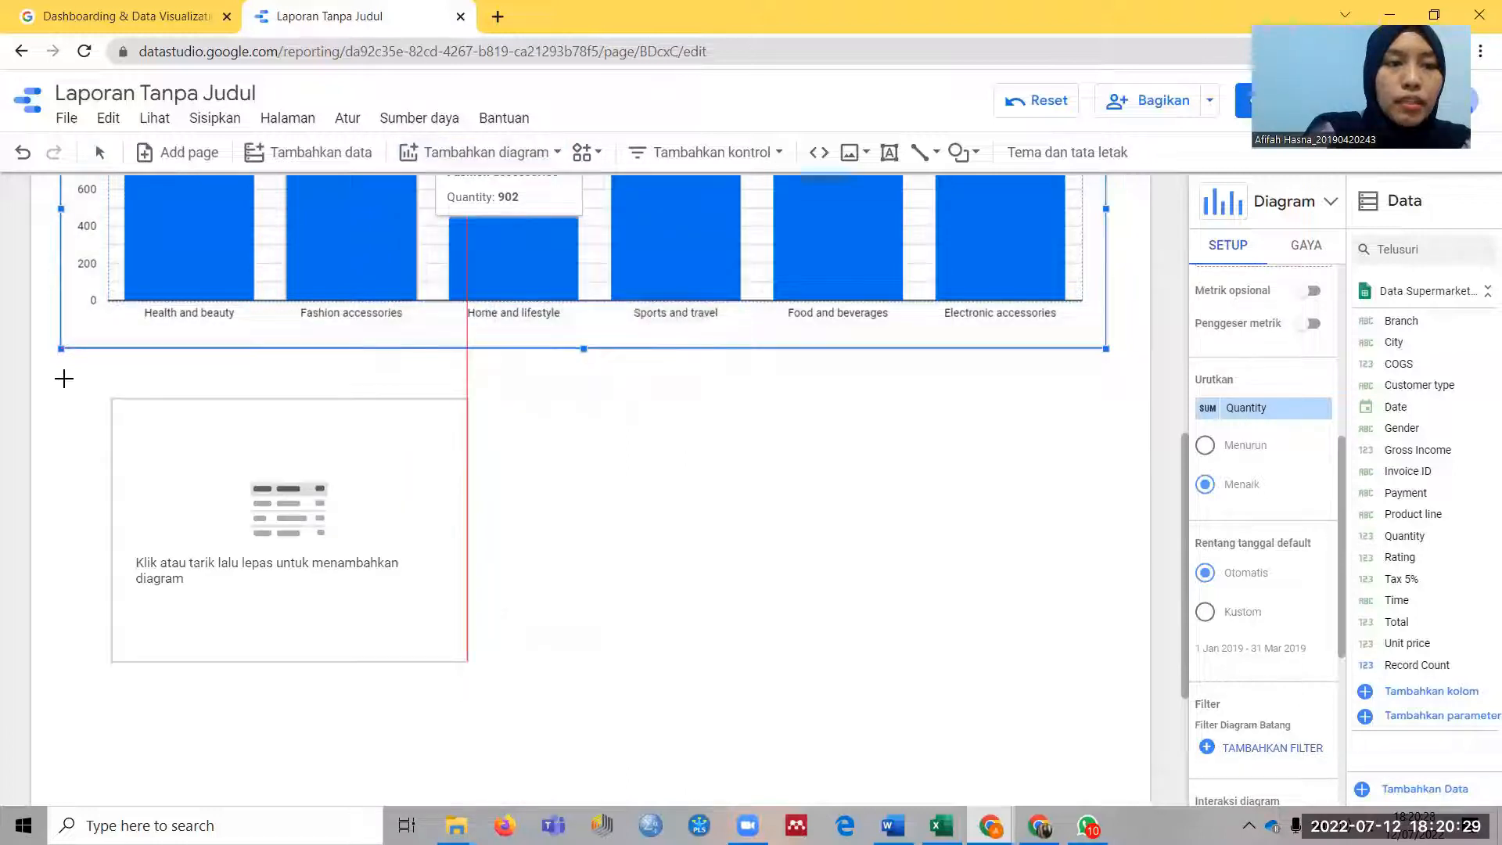
pyautogui.click(61, 378)
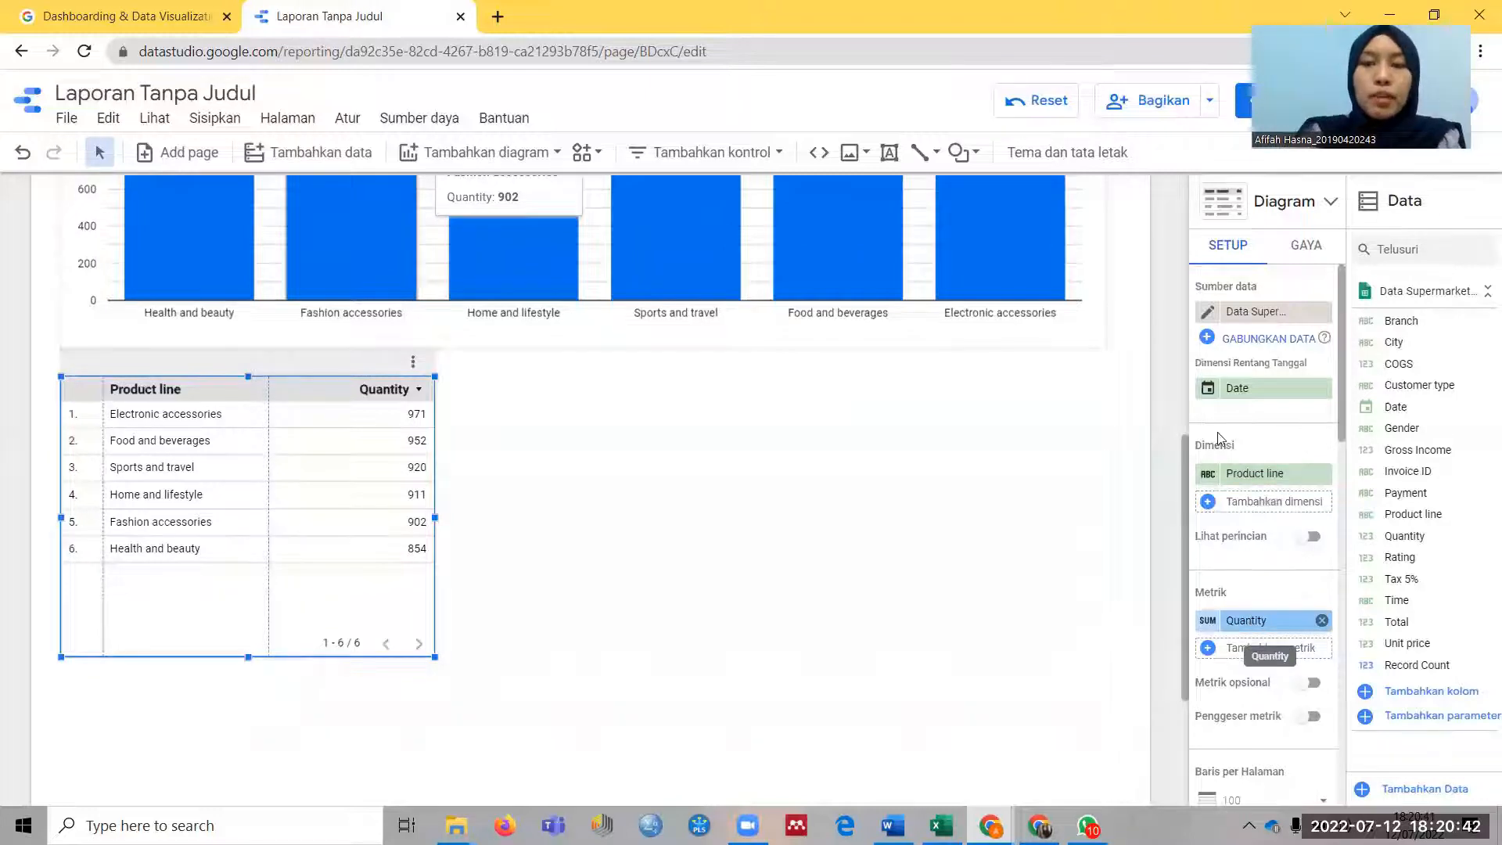
# Replace the table's Product line dimension with Date and add Invoice ID as the second dimension
pyautogui.click(1322, 474)
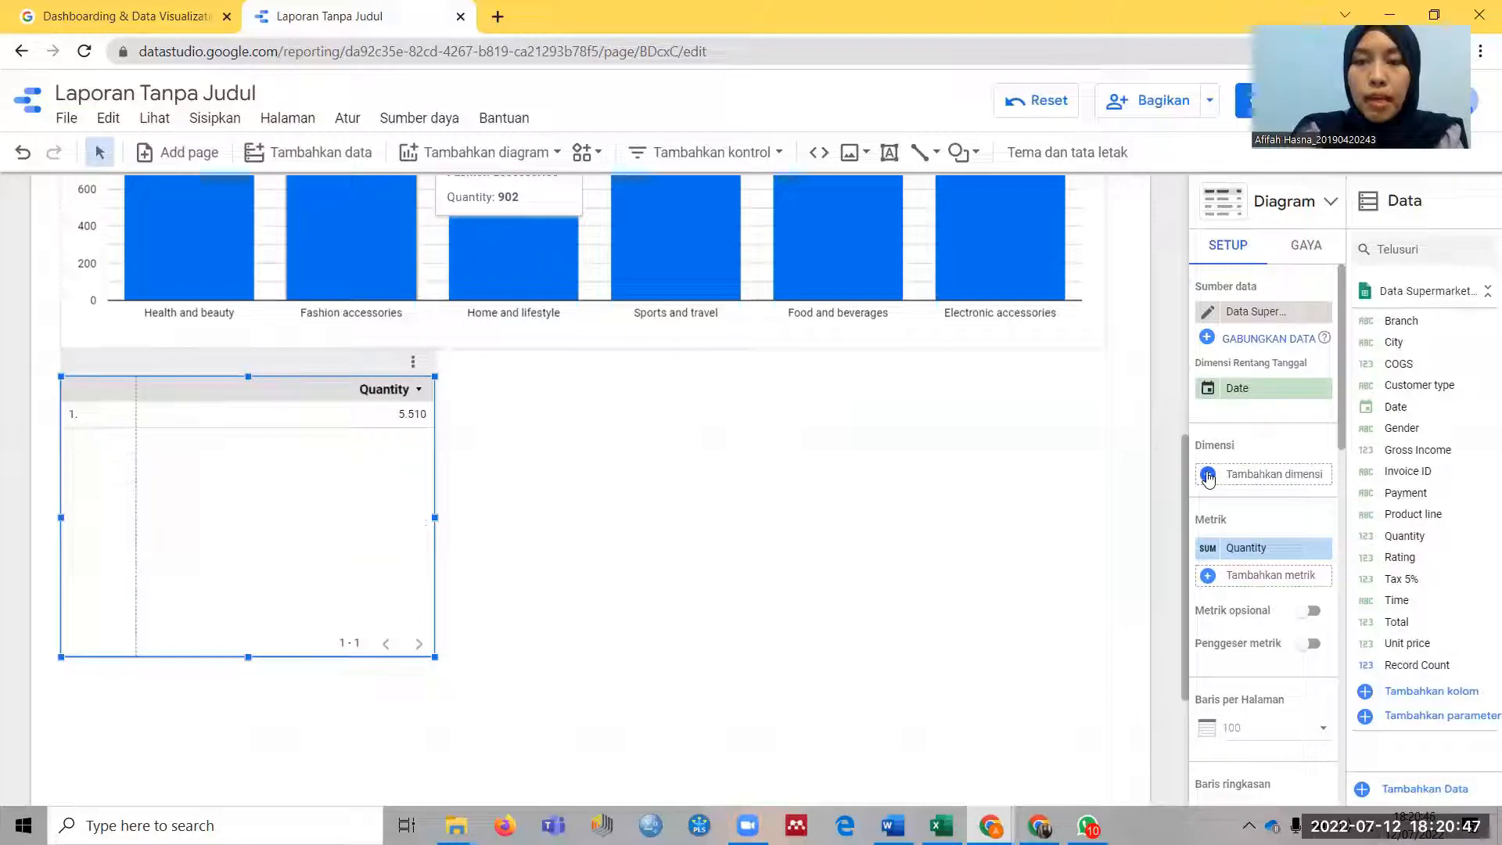
pyautogui.click(1209, 474)
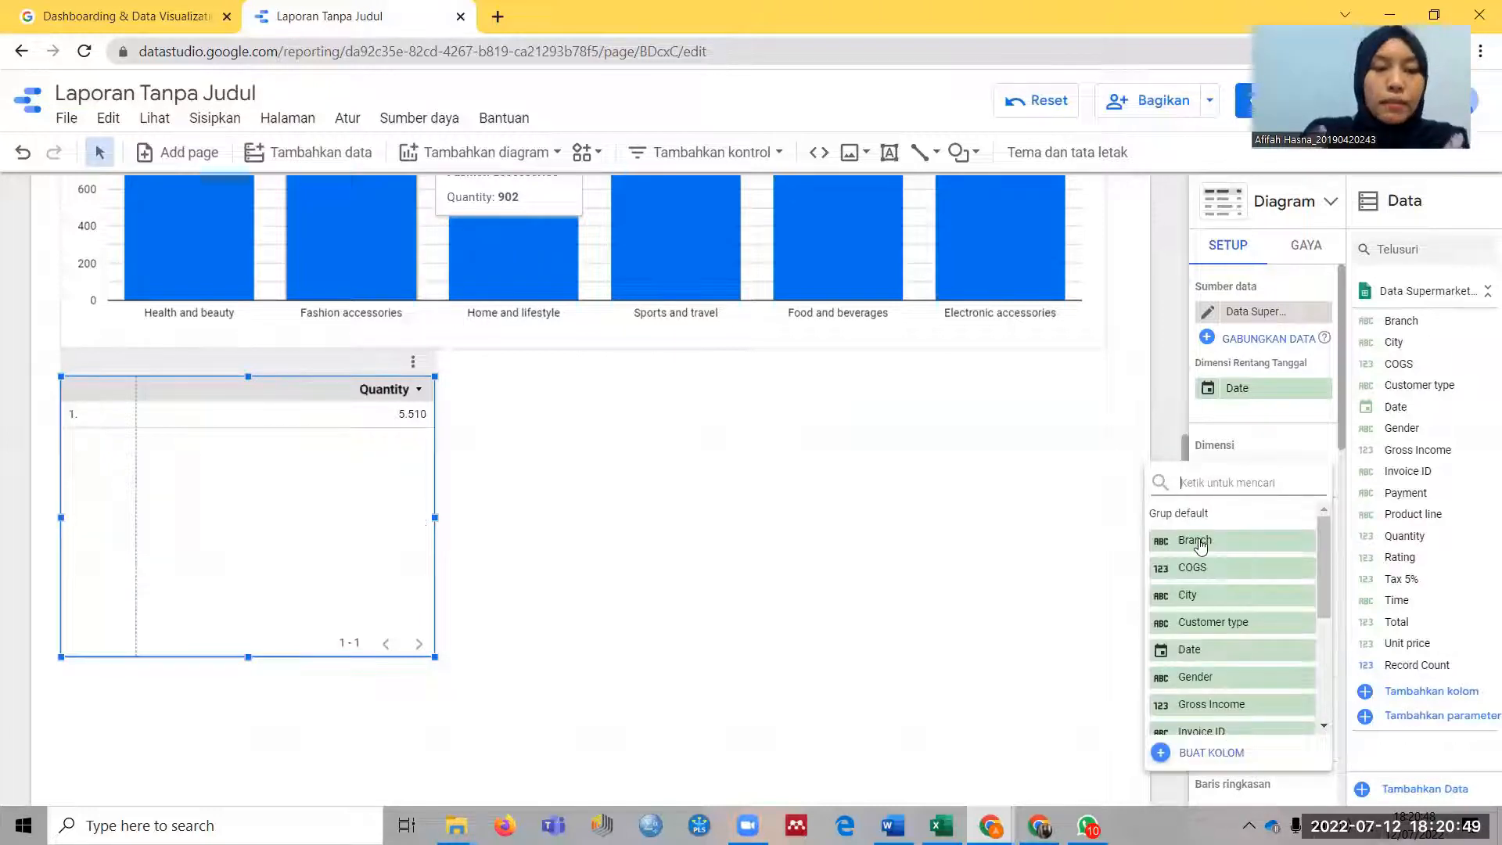
pyautogui.click(1211, 654)
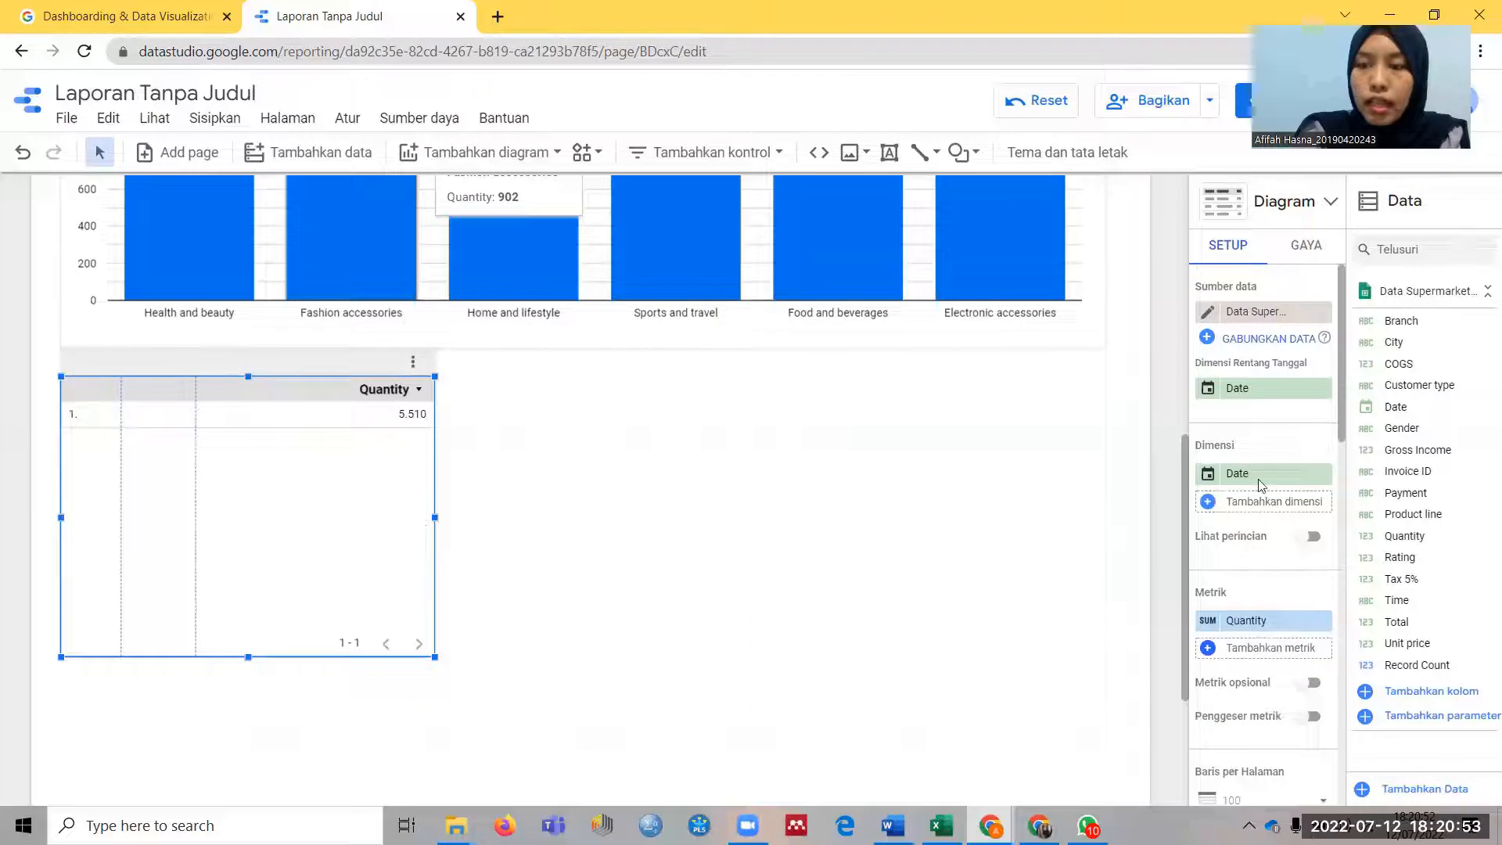
pyautogui.click(1222, 510)
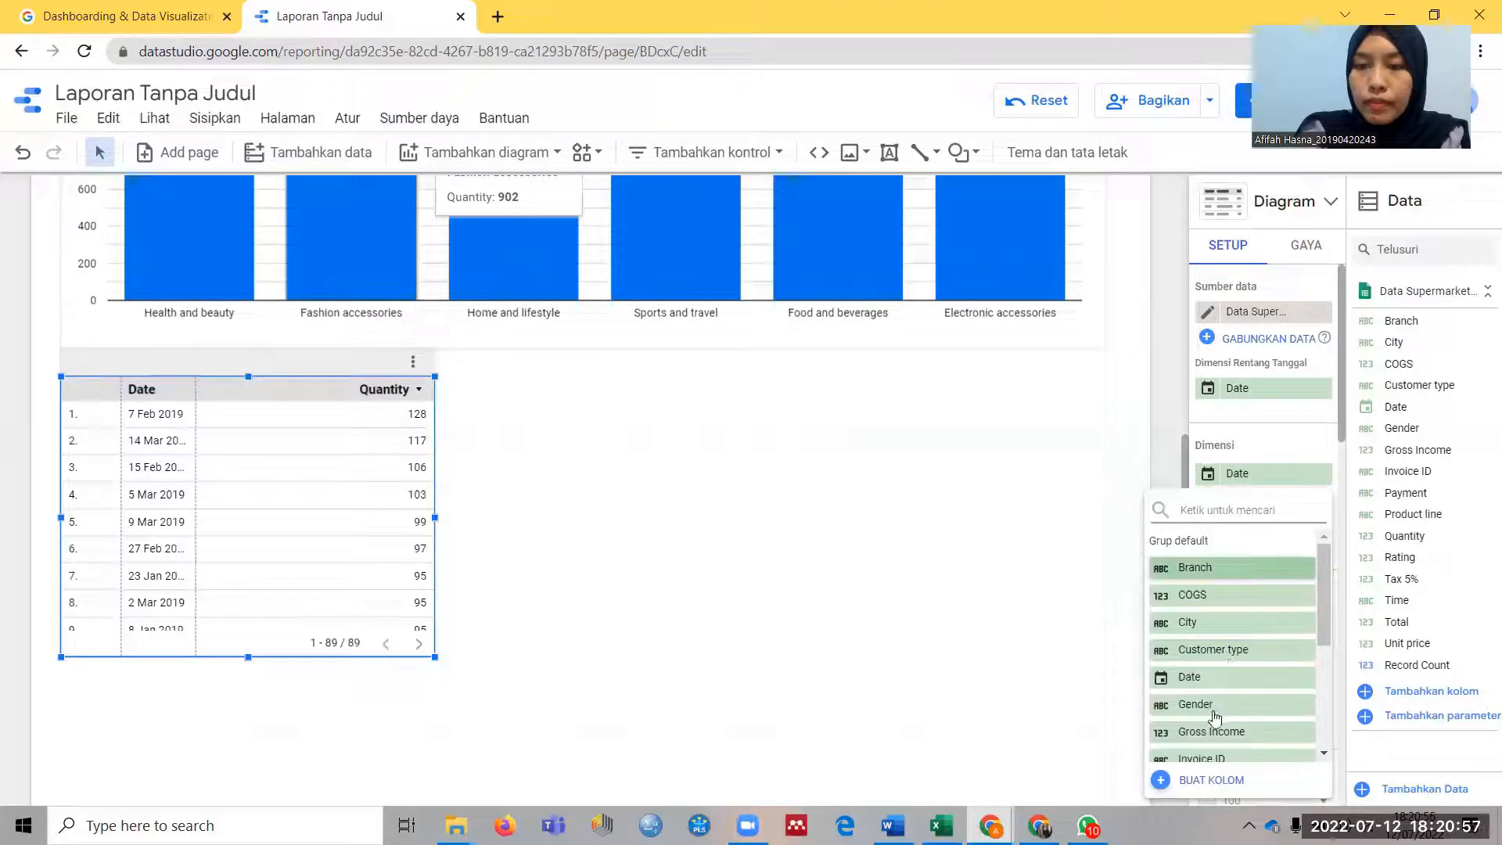
pyautogui.scroll(-2, 1217, 712)
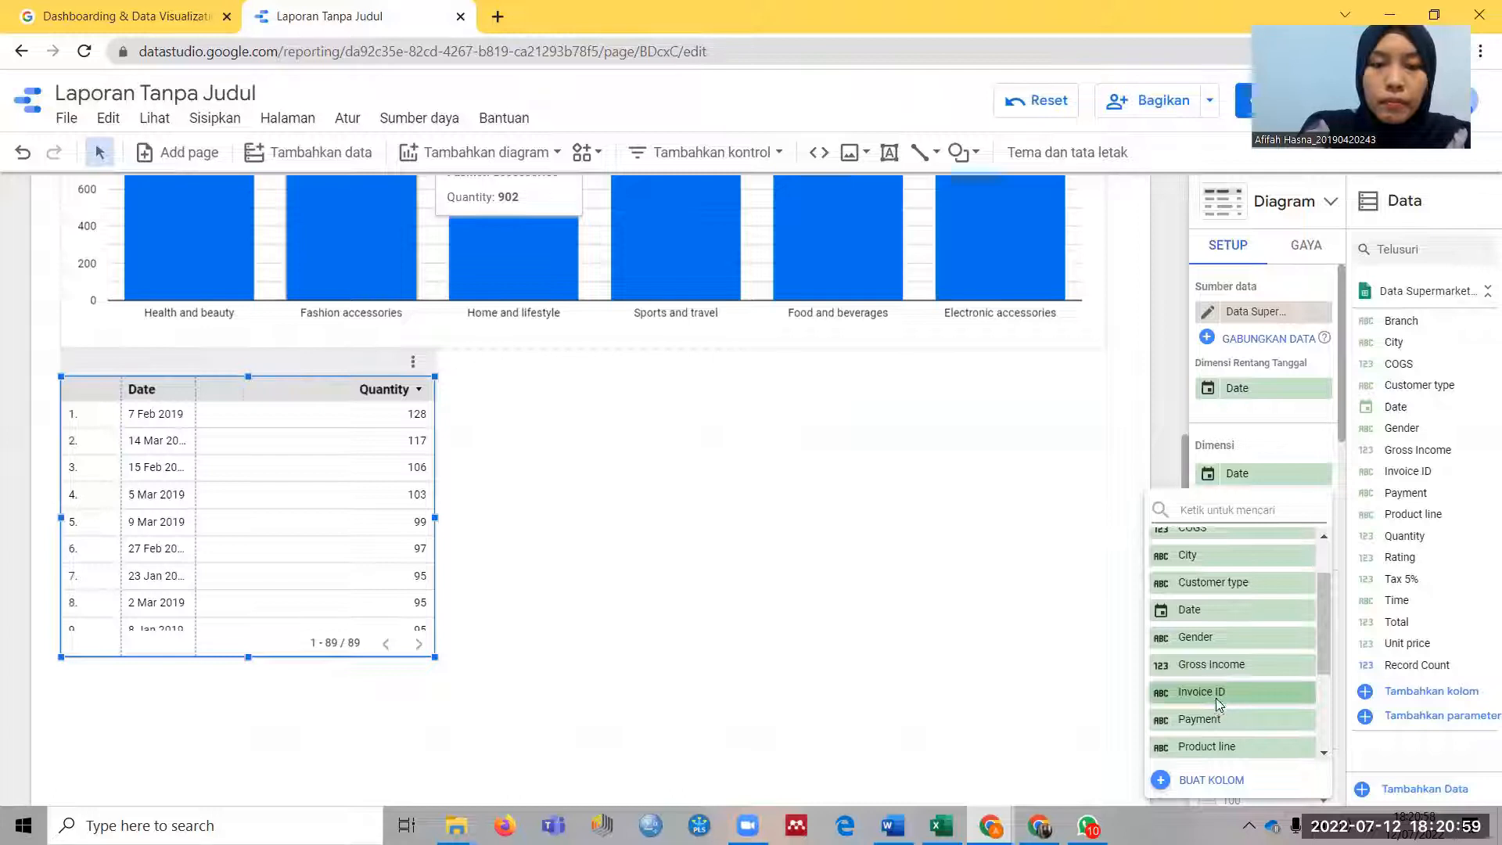
pyautogui.click(1217, 693)
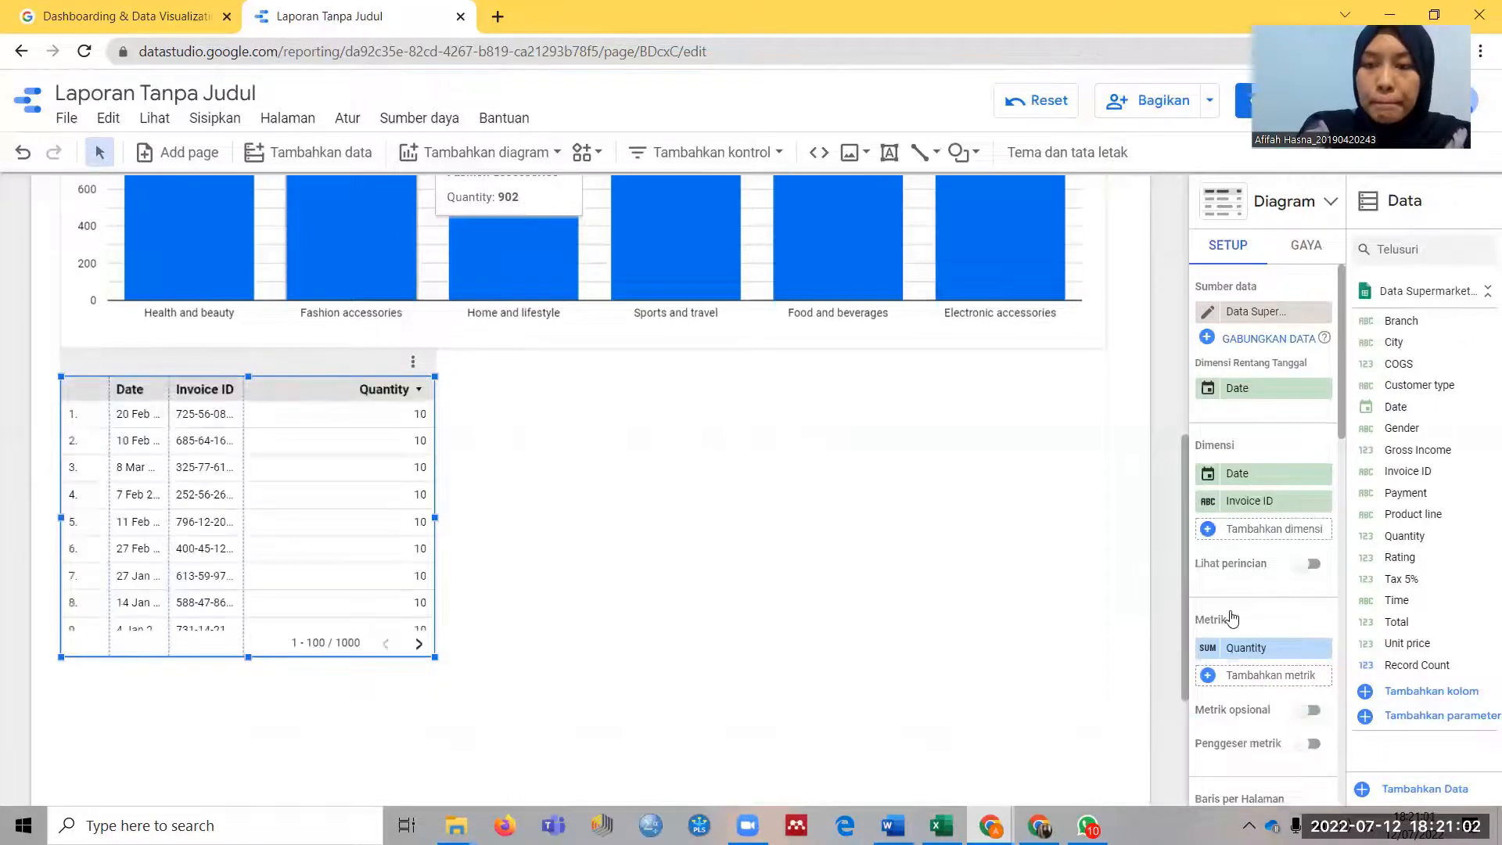
# Add Payment, Branch and City to the table's dimensions, in that order after Invoice ID
pyautogui.click(1227, 676)
pyautogui.scroll(-2, 1226, 681)
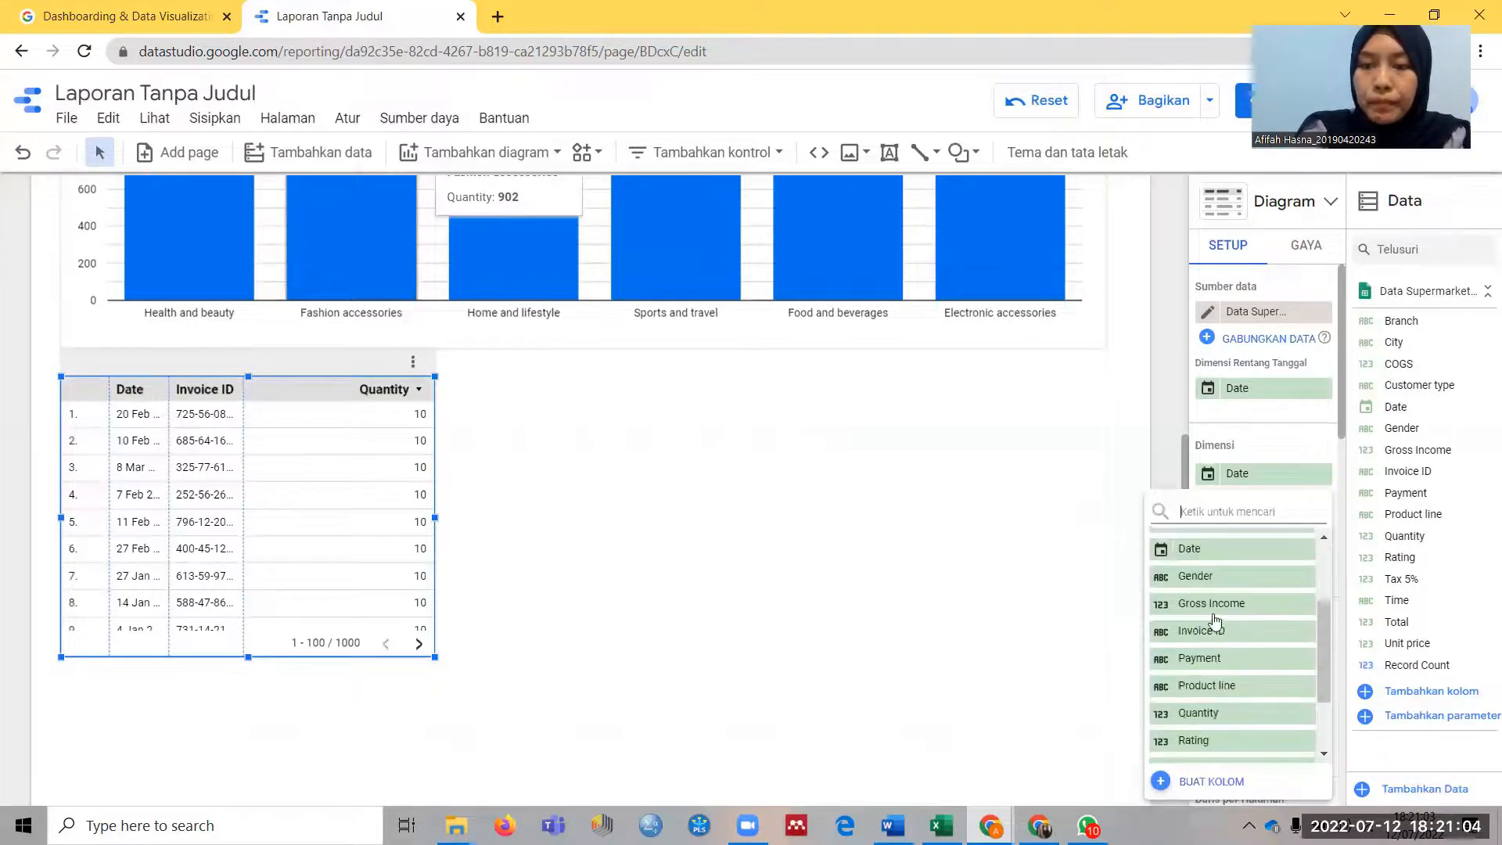
pyautogui.scroll(-2, 1211, 595)
pyautogui.click(1205, 559)
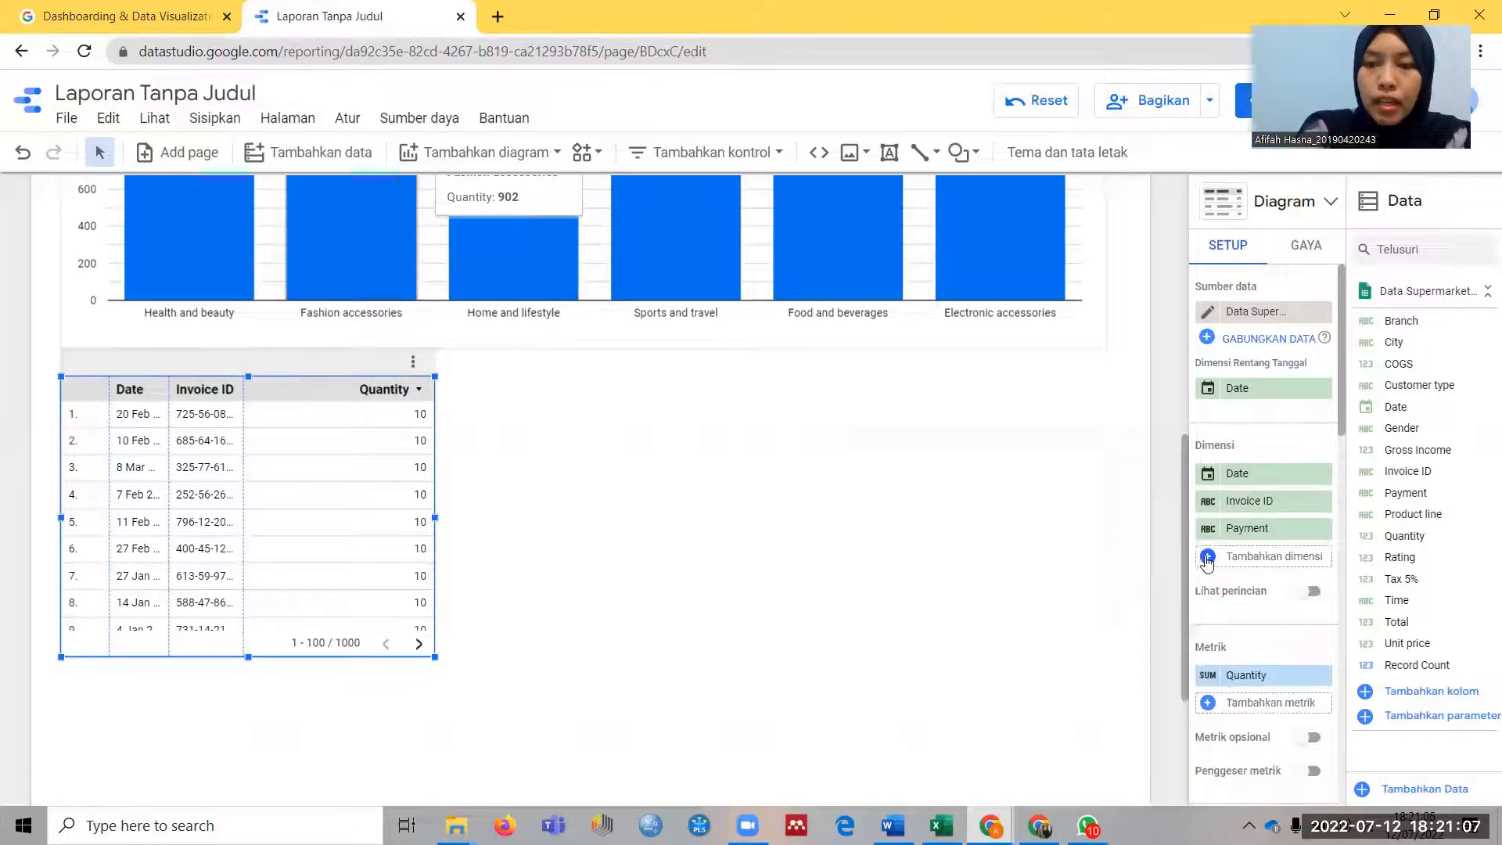
pyautogui.click(1211, 557)
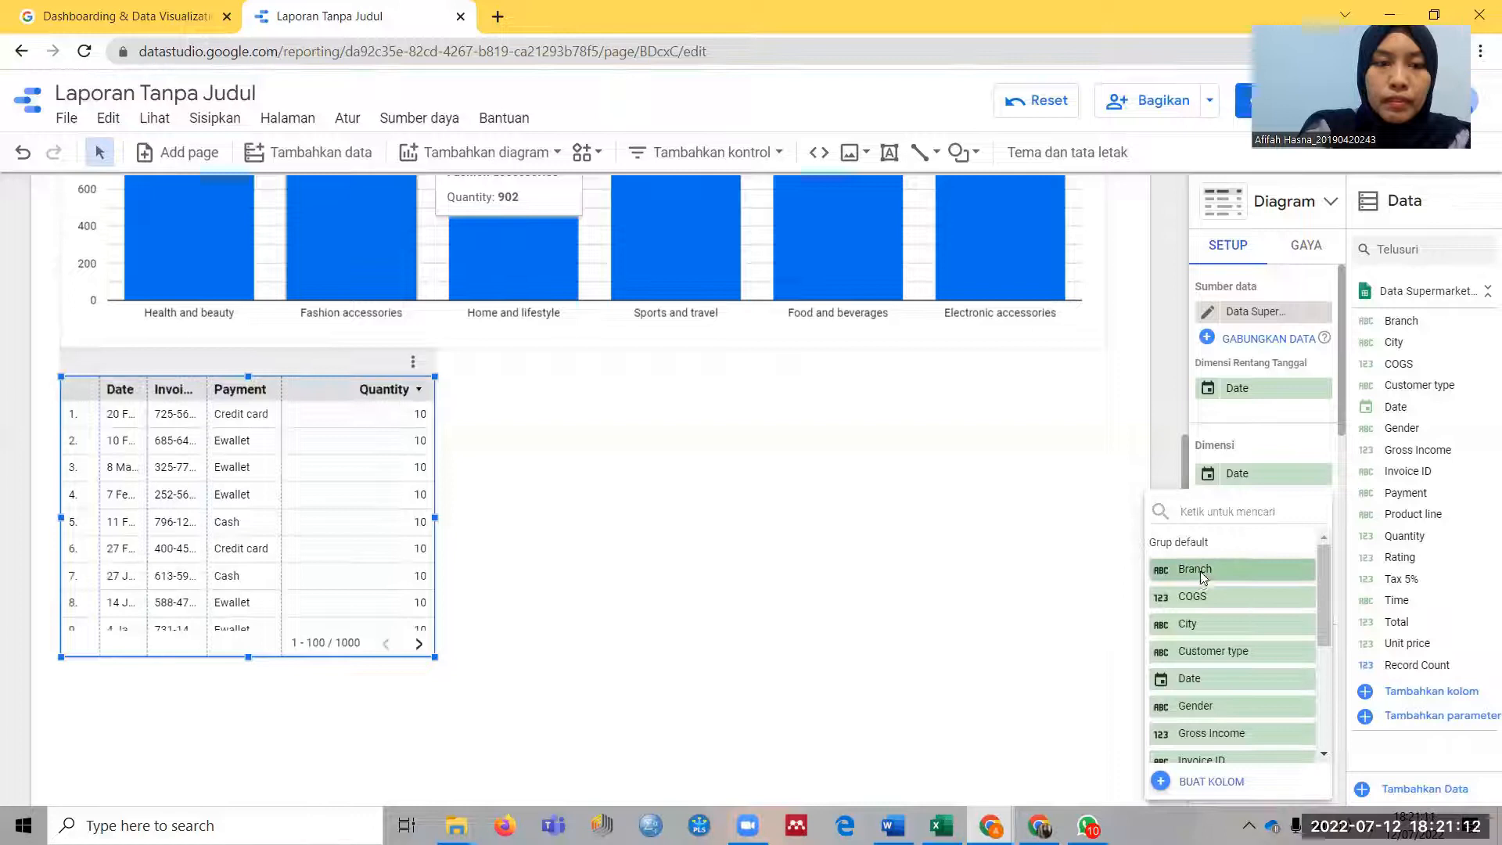
pyautogui.click(1203, 575)
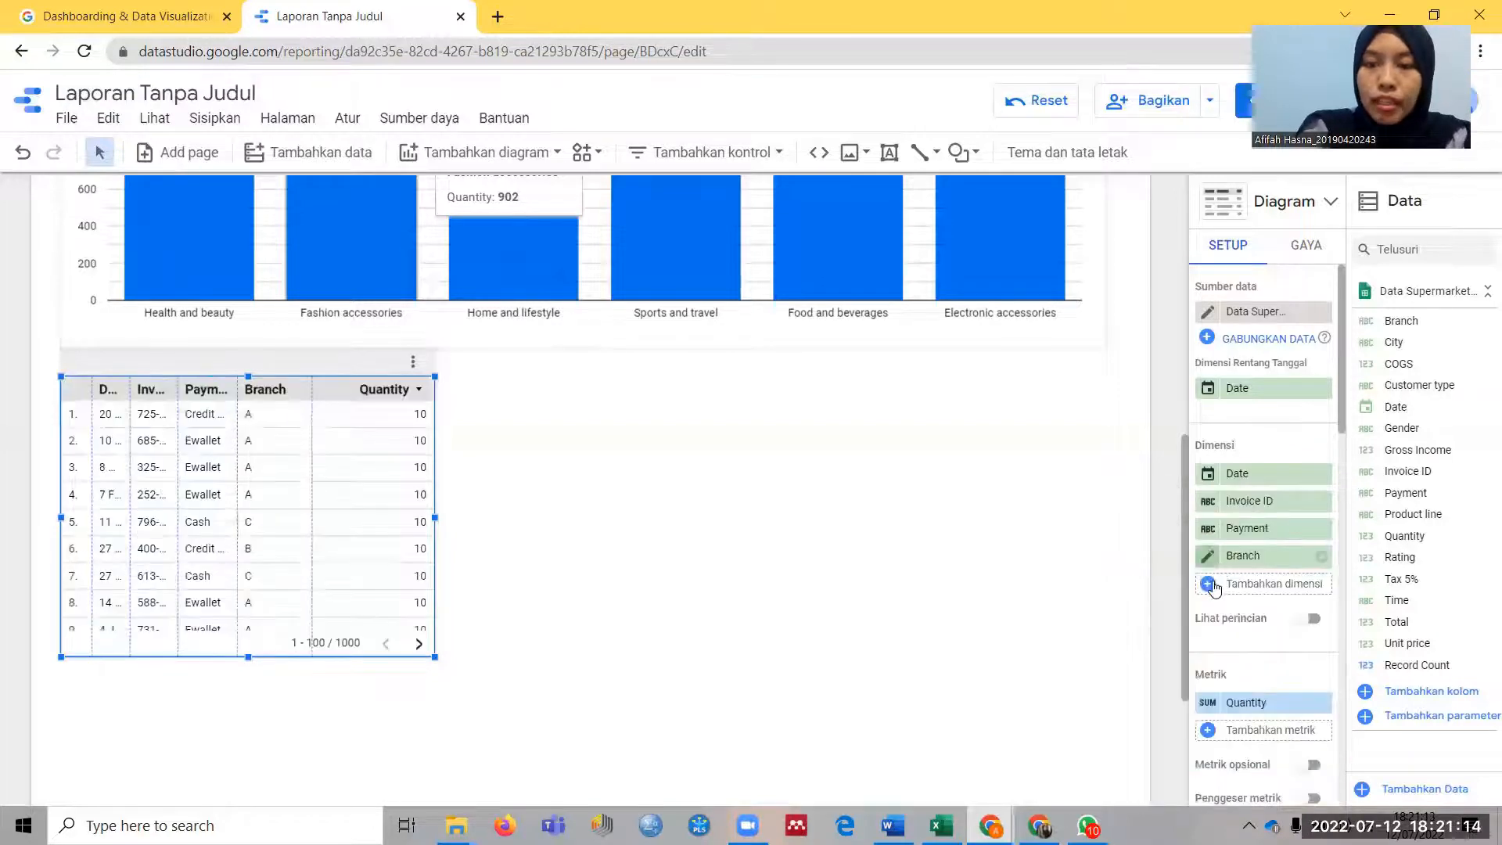
pyautogui.click(1211, 585)
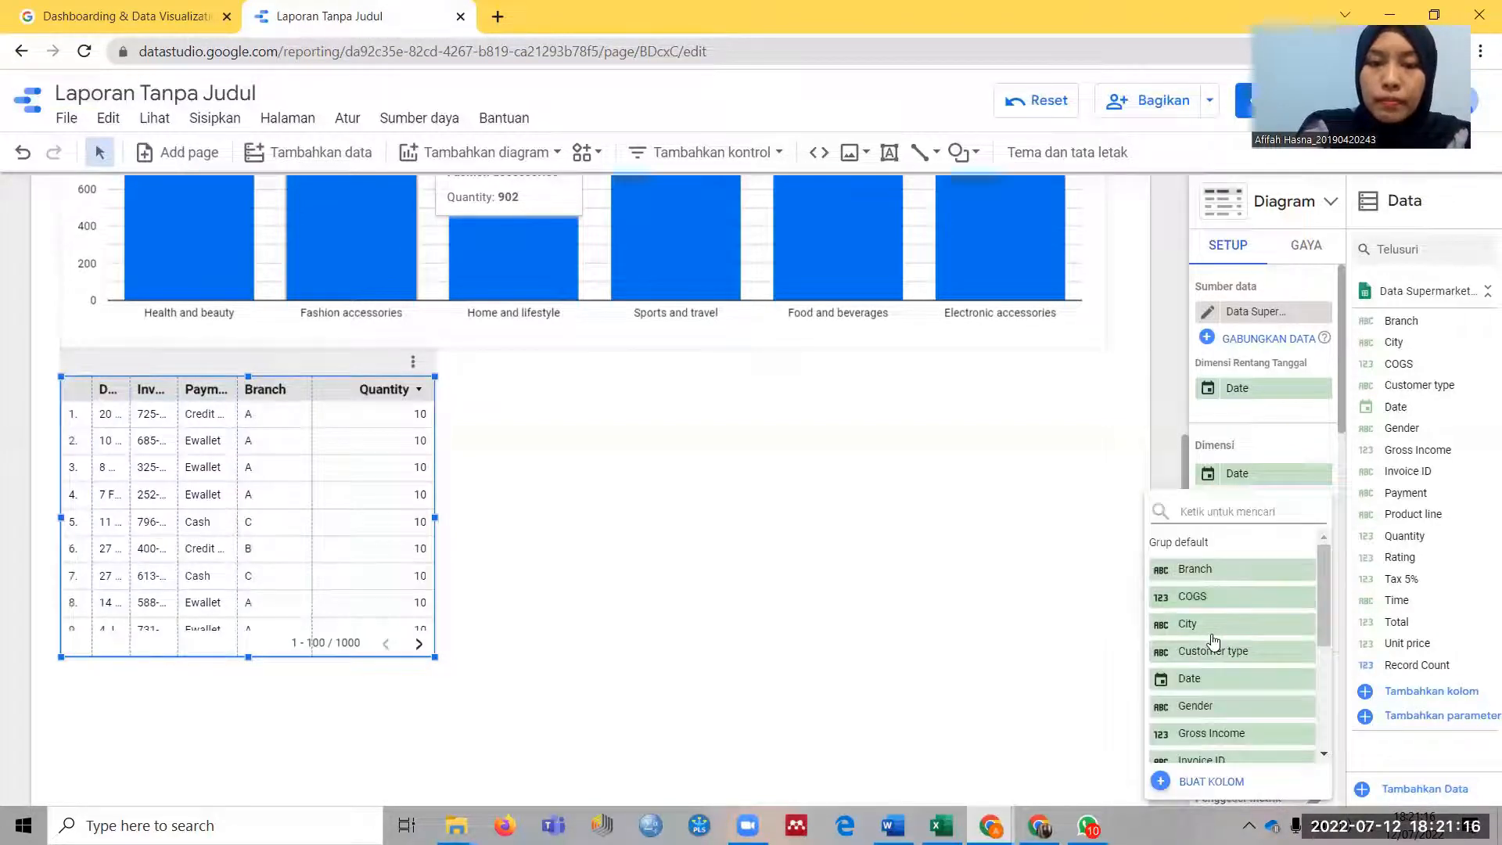
pyautogui.click(1212, 631)
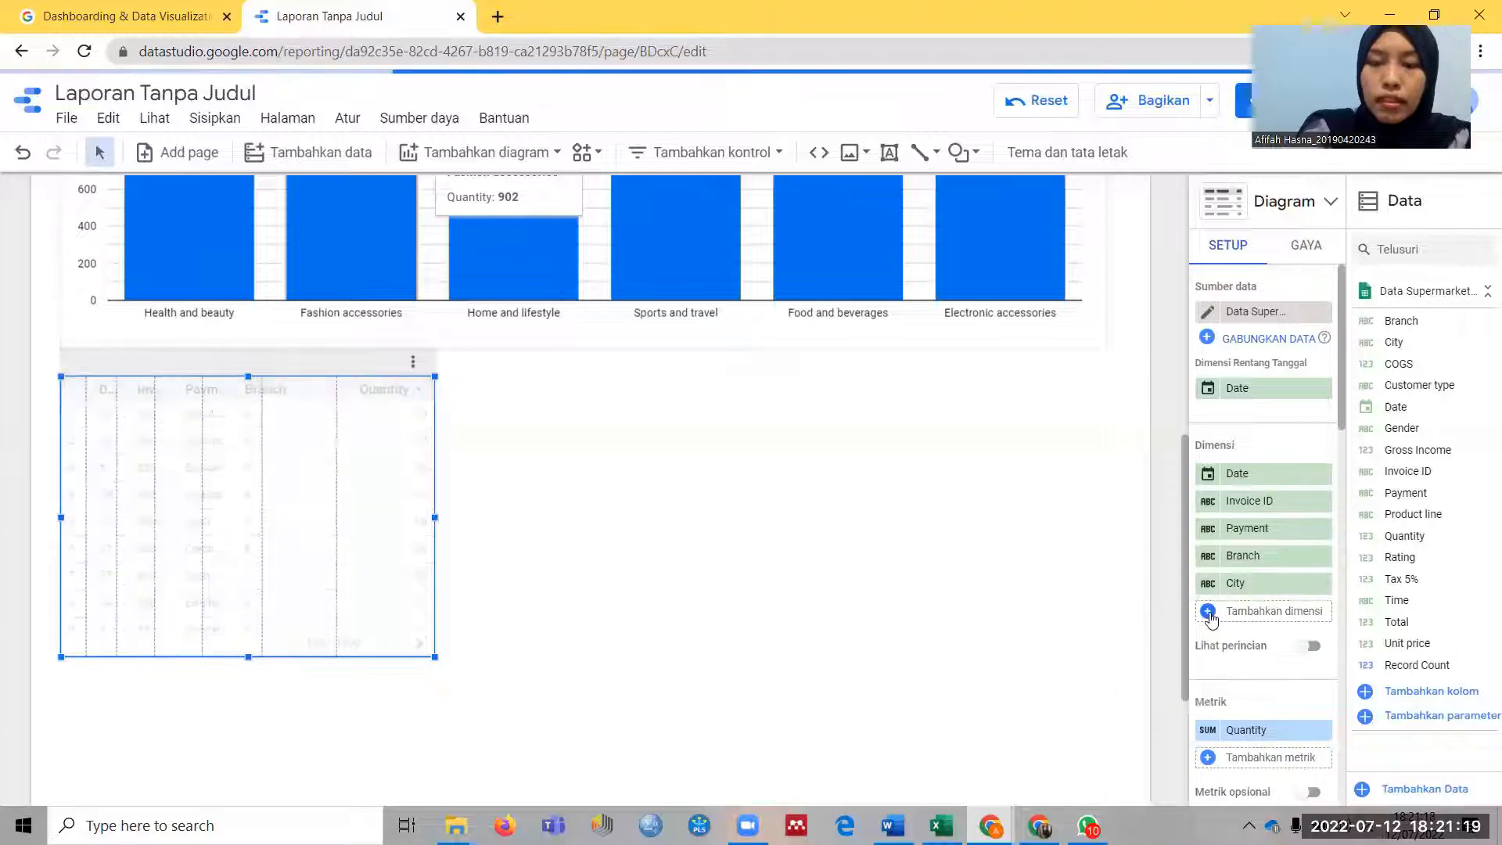
# Add Customer type, Gender and Product line as further table dimensions after City
pyautogui.click(1232, 723)
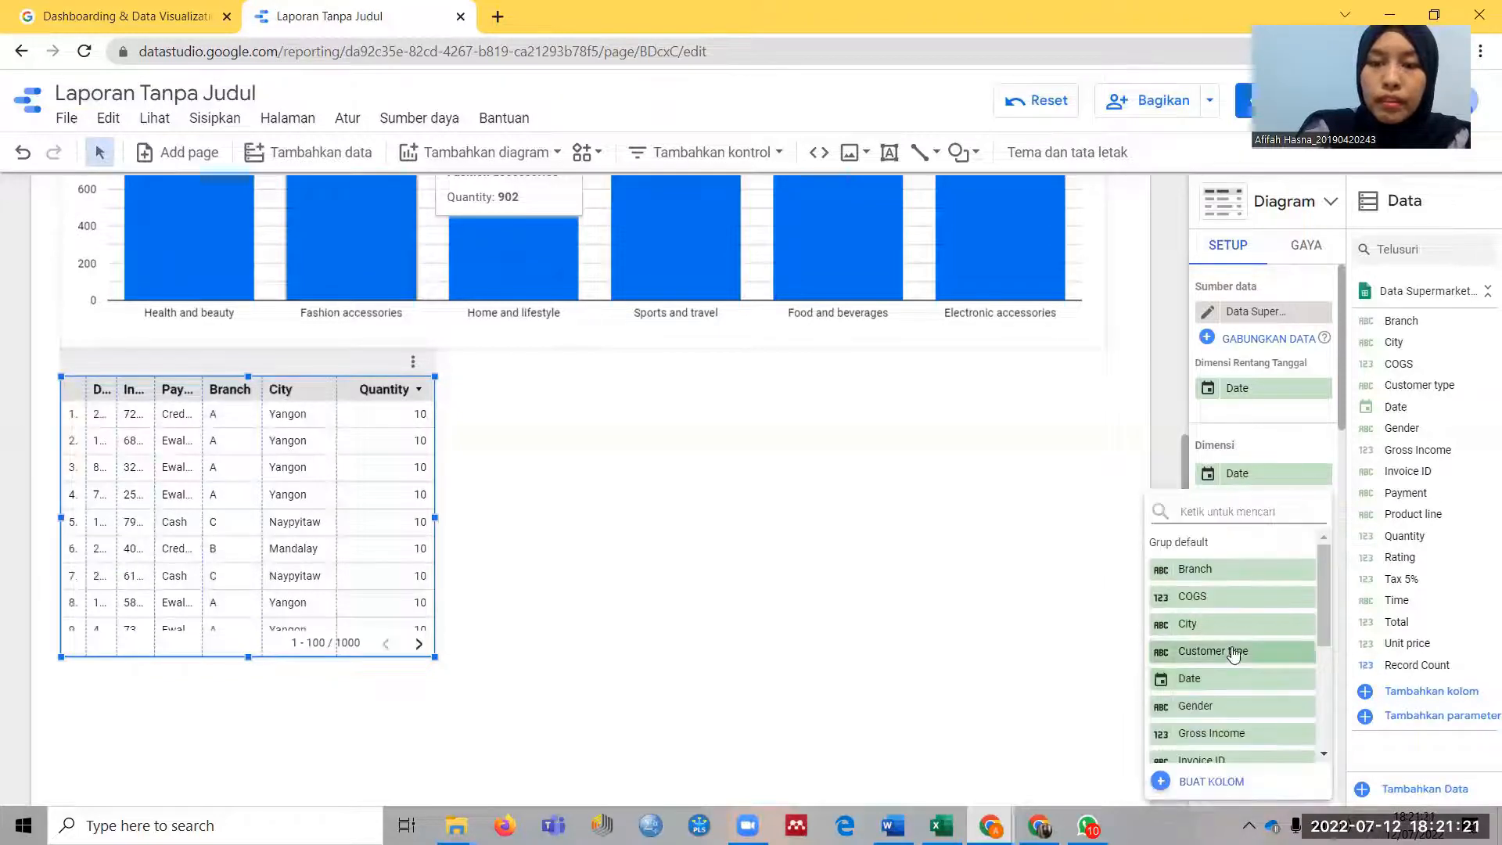
pyautogui.click(1211, 649)
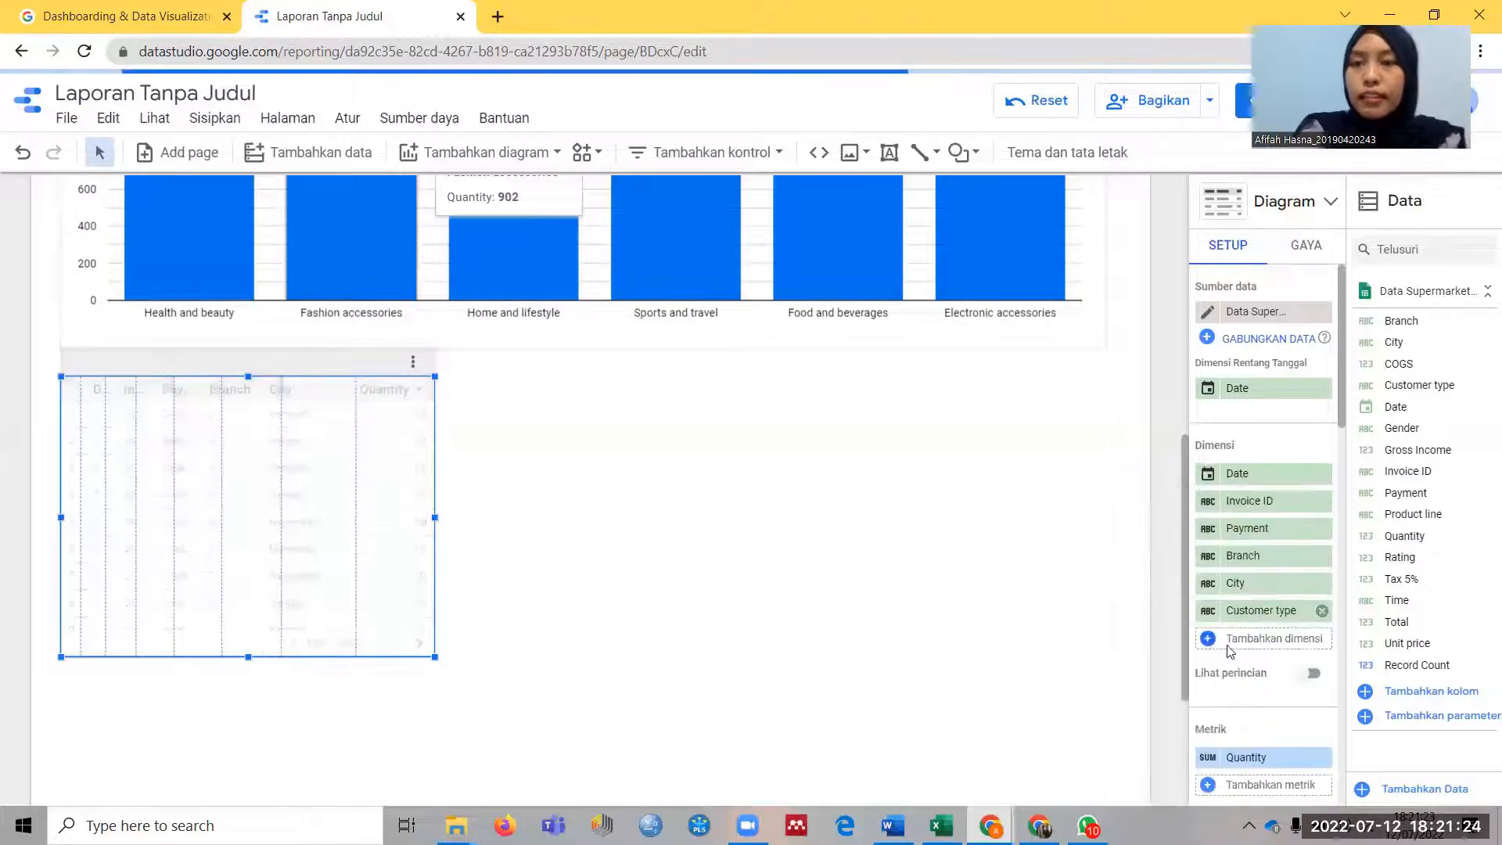
pyautogui.click(1214, 646)
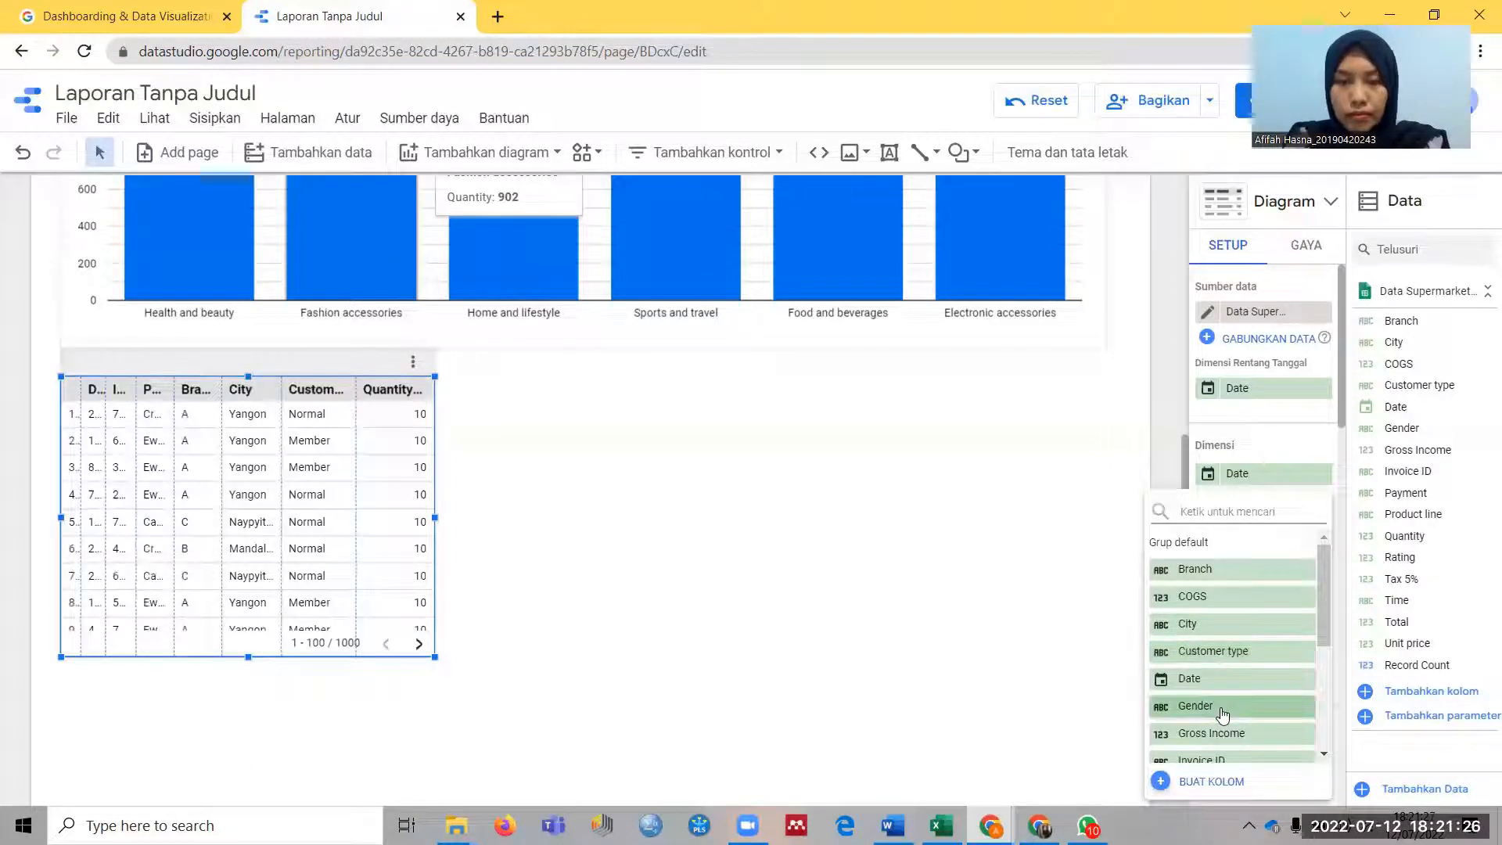
pyautogui.click(1223, 707)
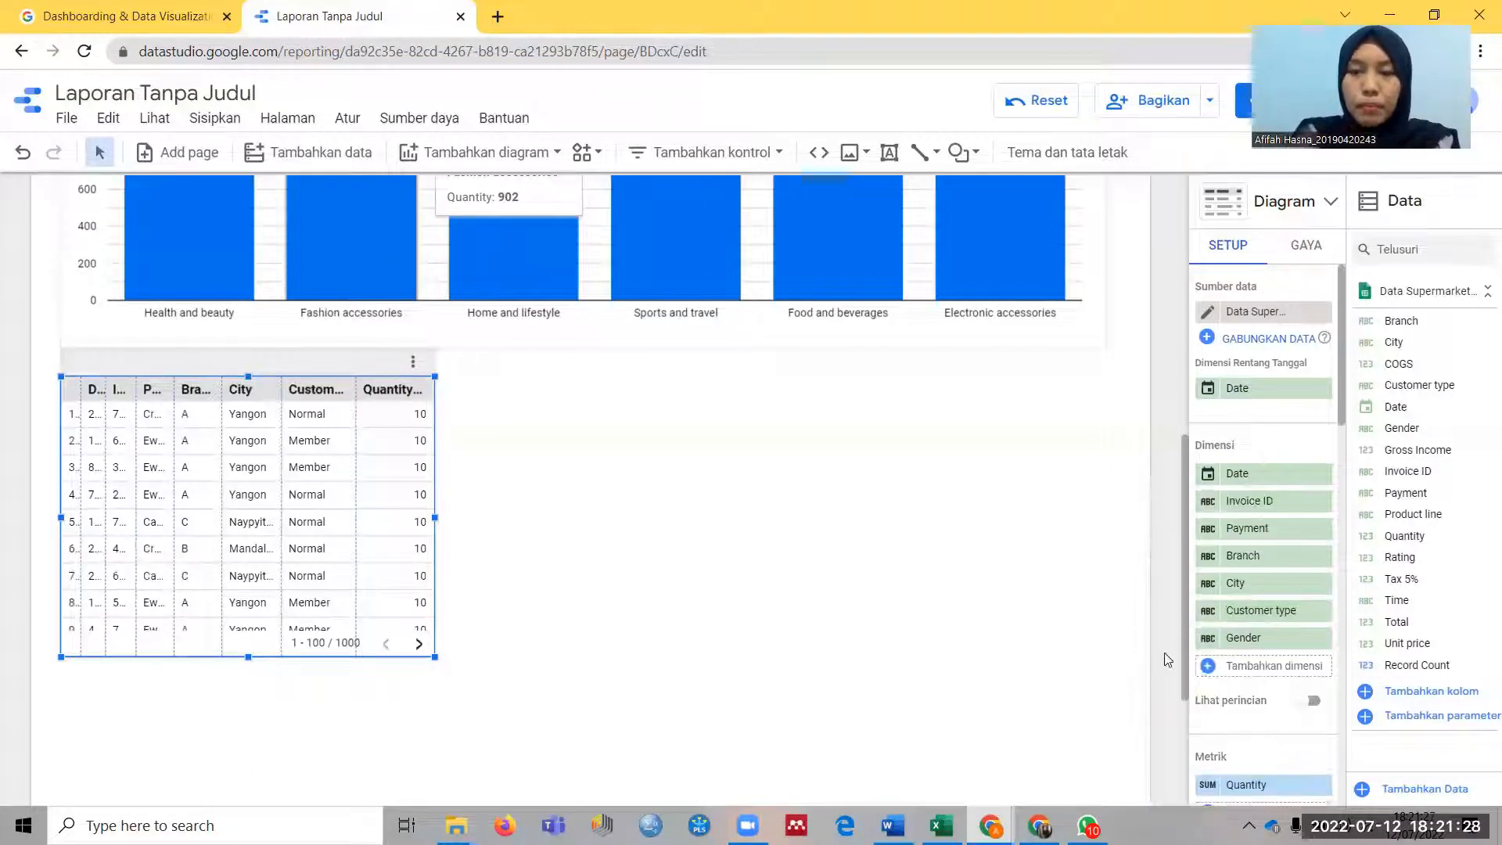
pyautogui.click(1228, 665)
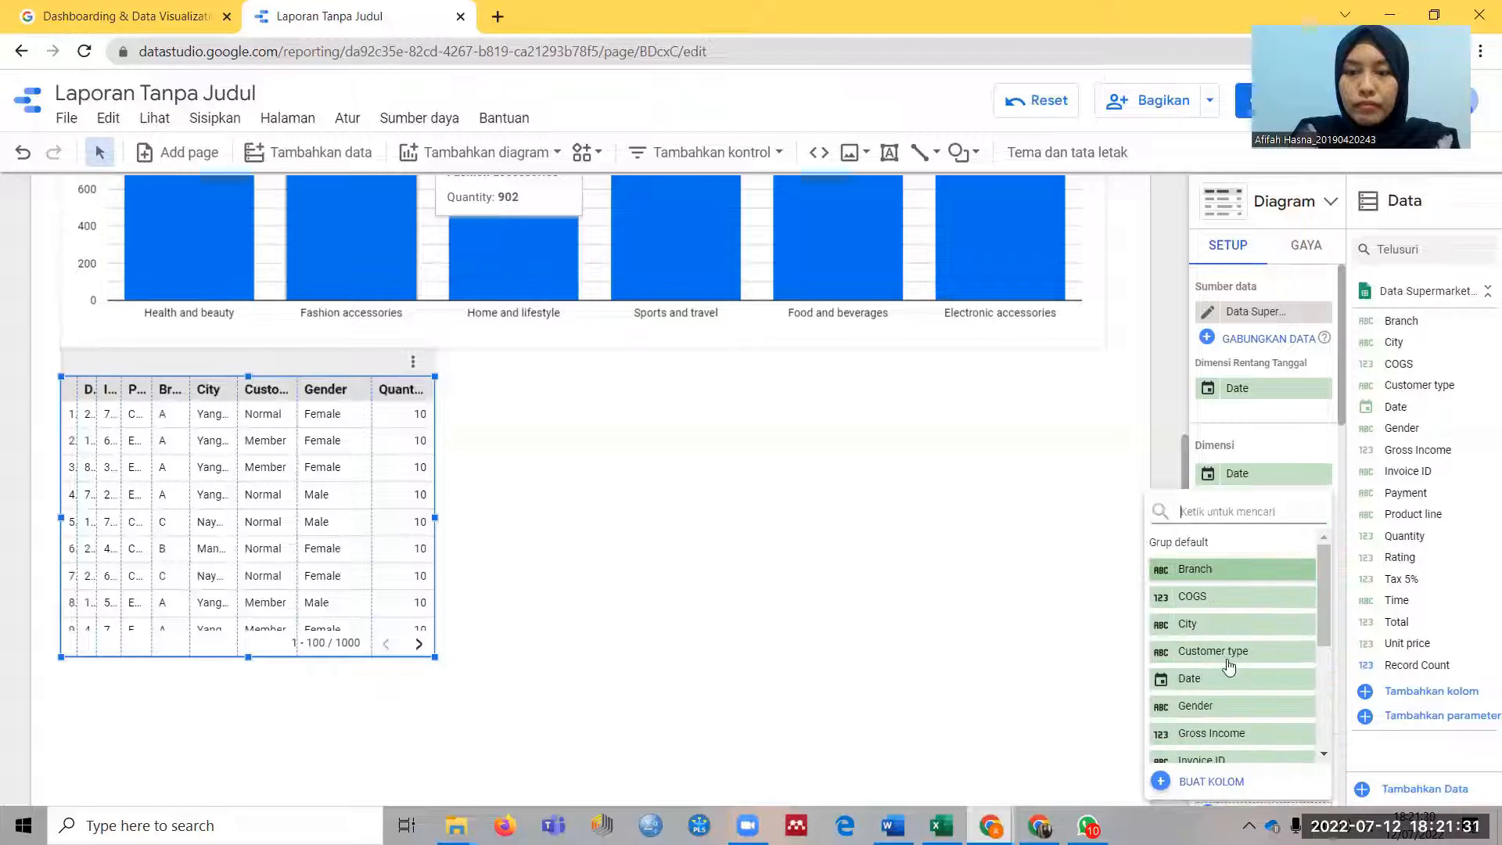
pyautogui.scroll(-3, 1230, 665)
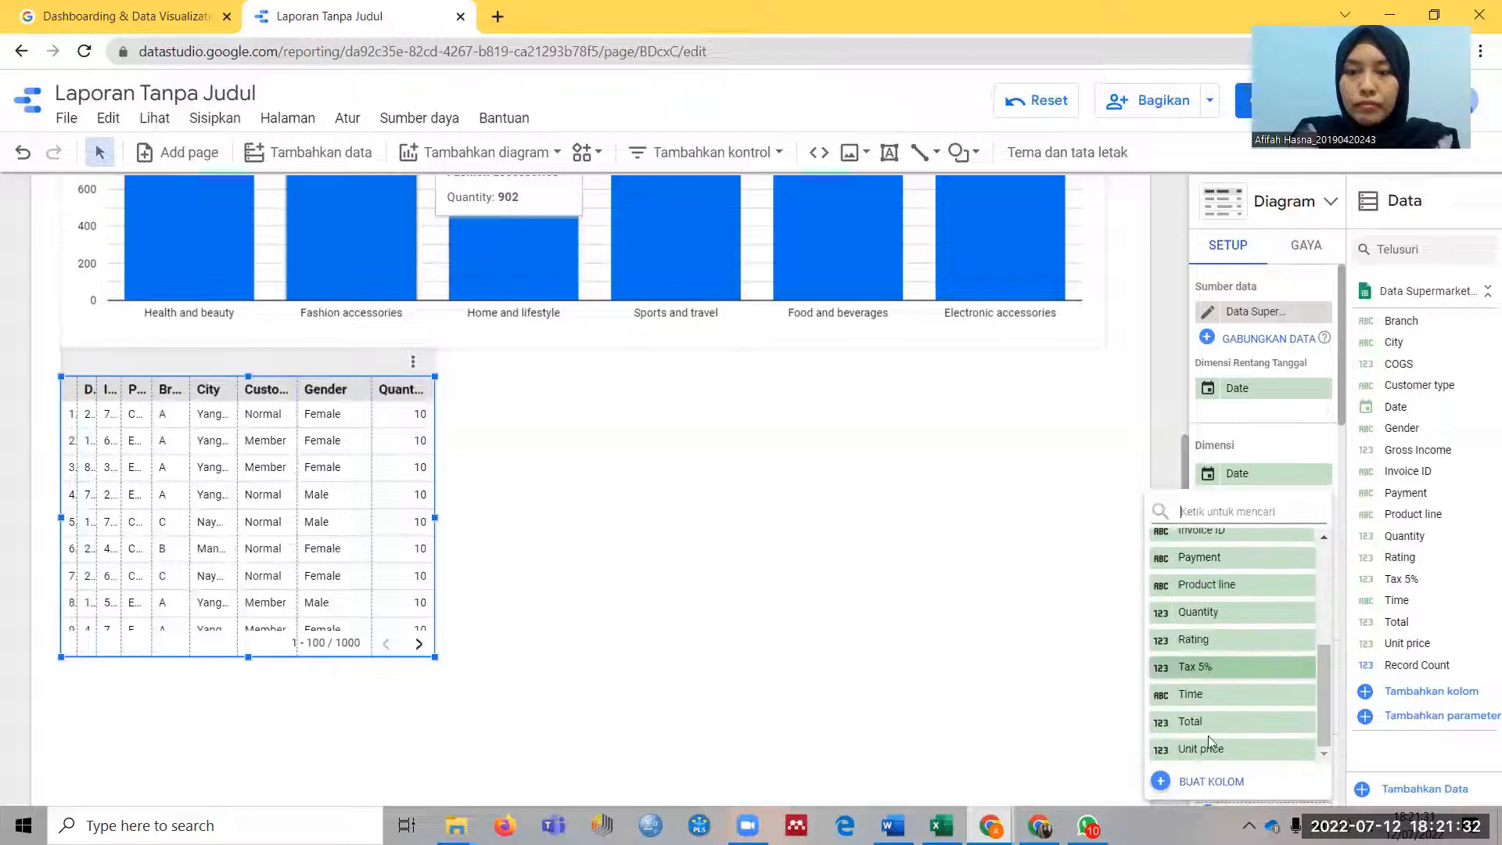
pyautogui.click(1205, 585)
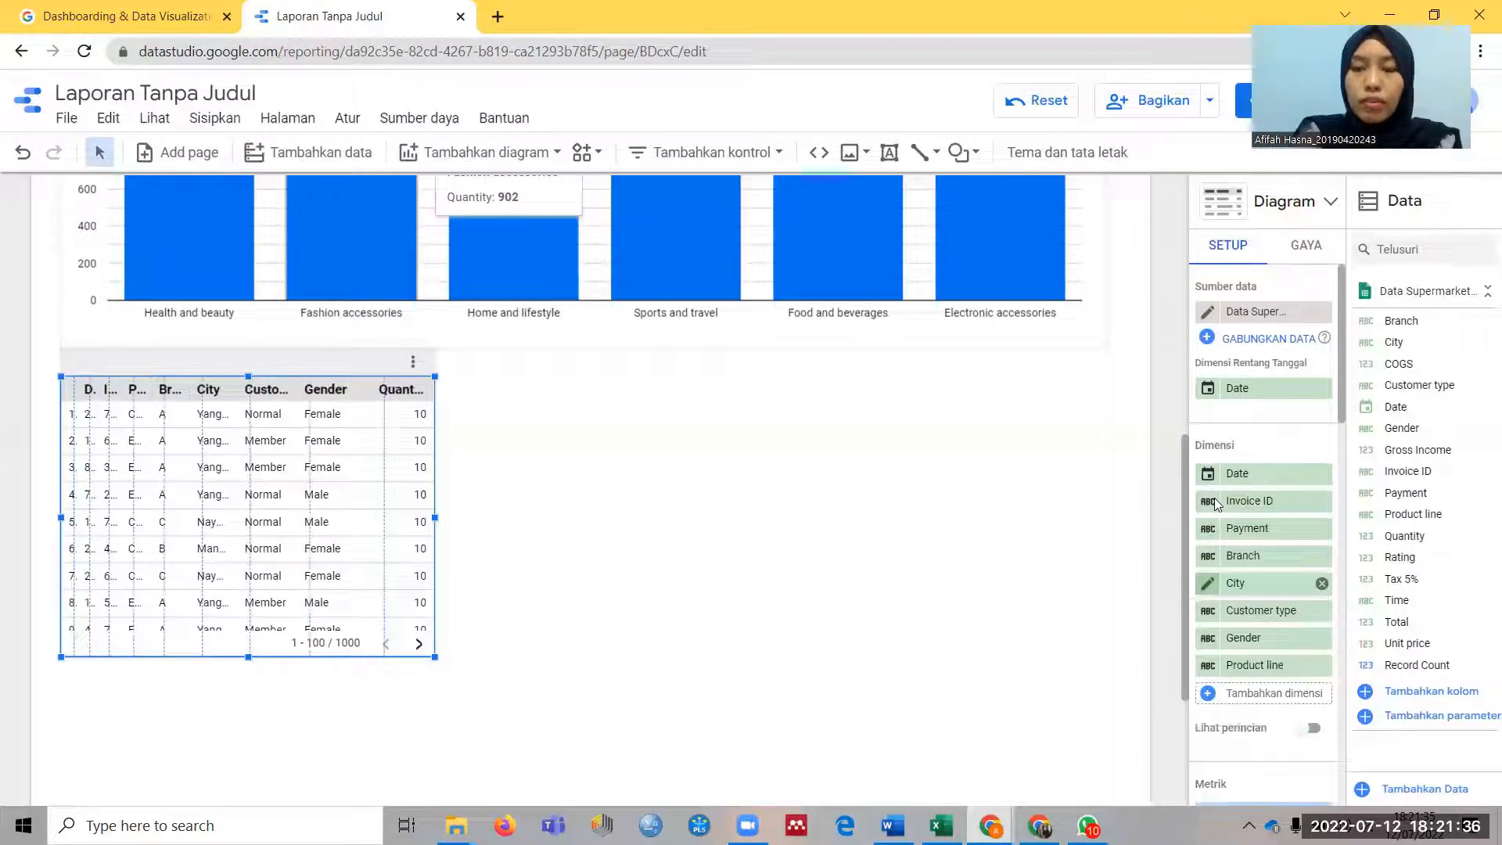
# Add Unit price and Total to the table's metrics after Quantity
pyautogui.scroll(-4, 1245, 704)
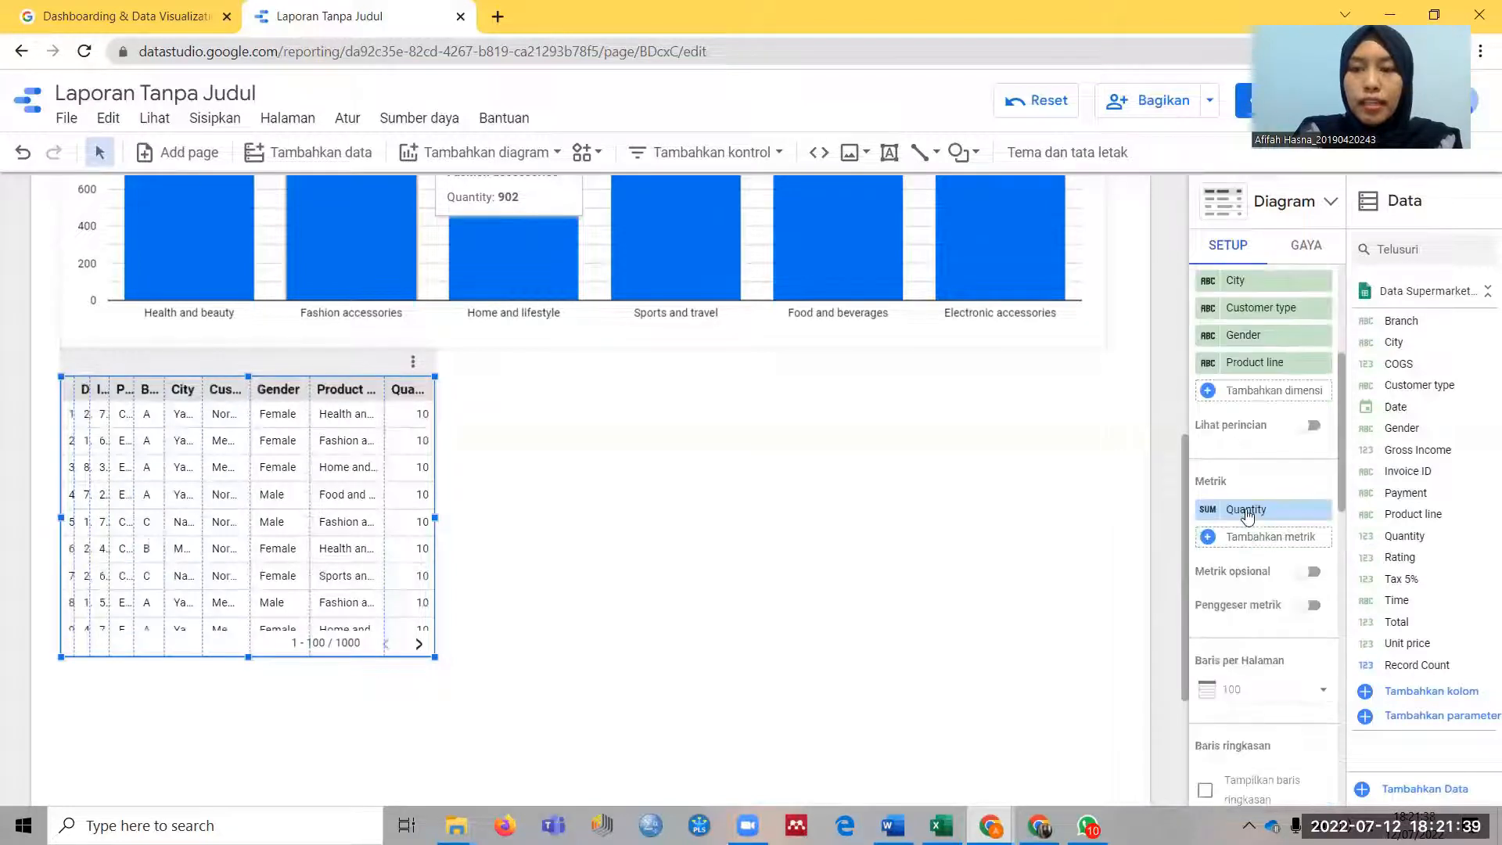
pyautogui.click(1207, 537)
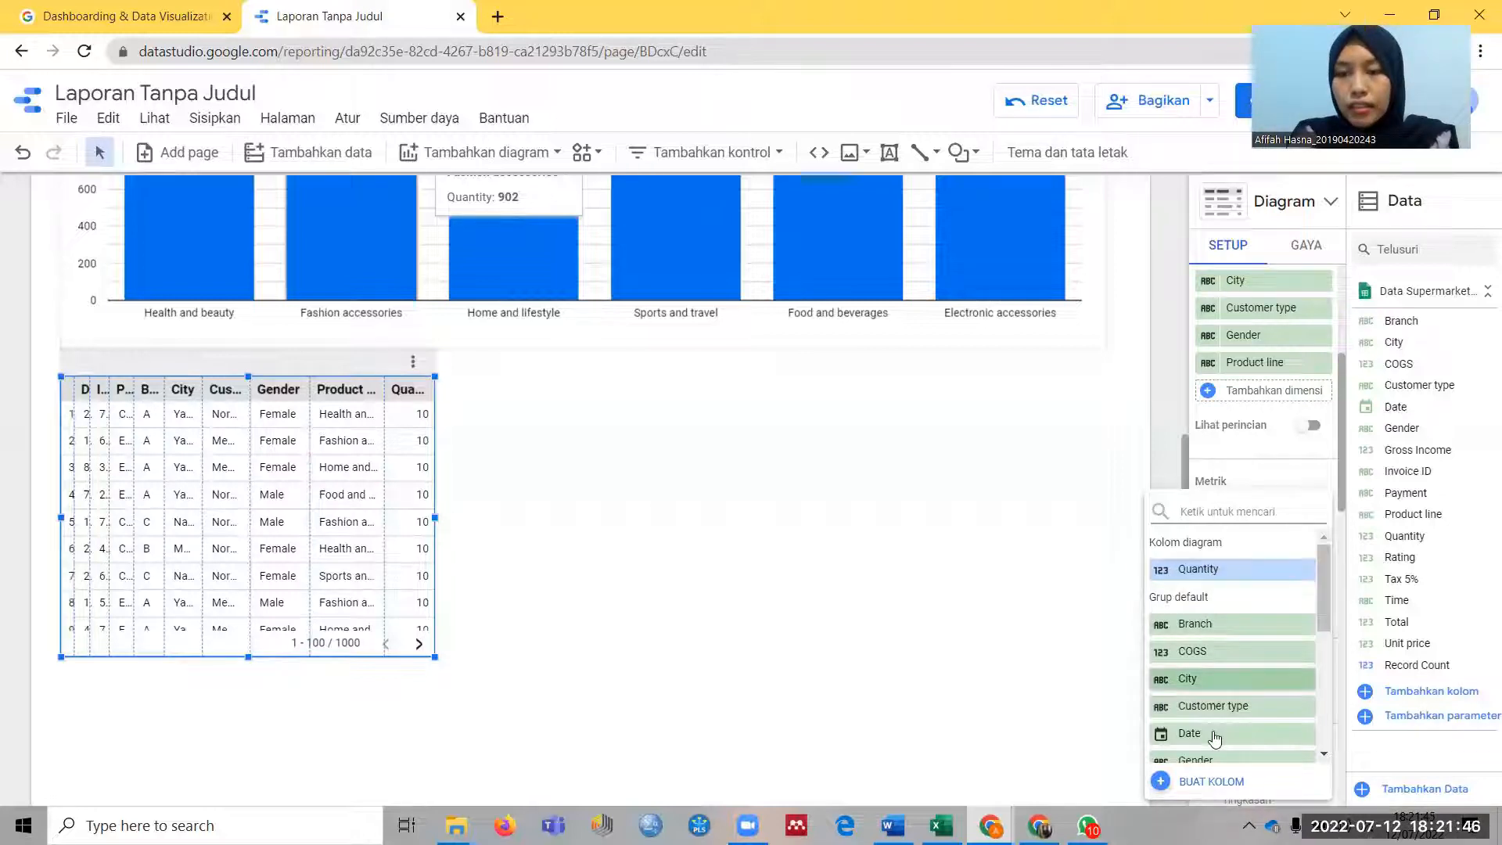
pyautogui.scroll(-3, 1215, 737)
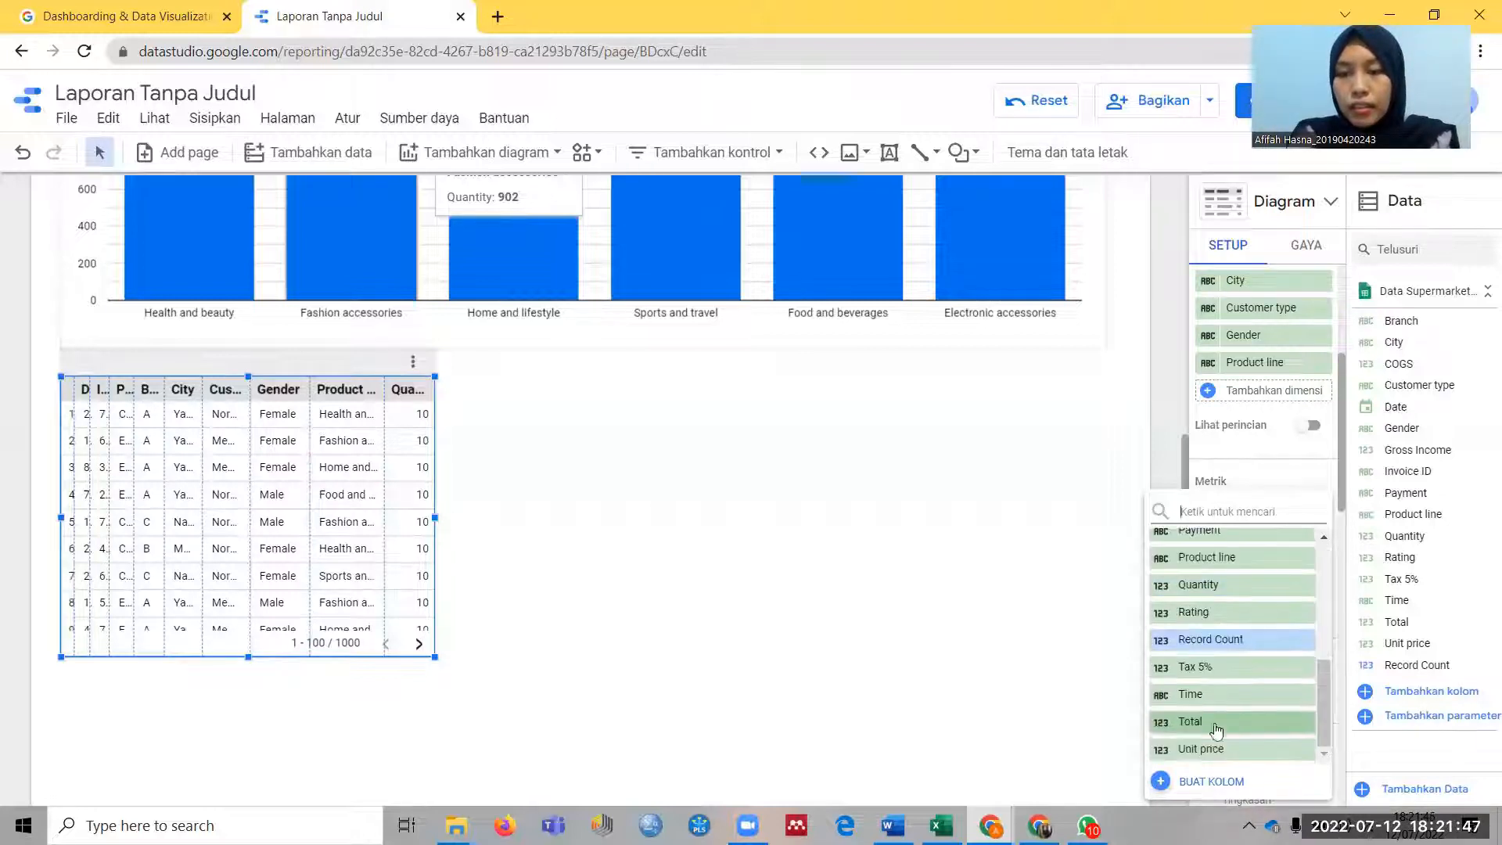
pyautogui.click(1209, 567)
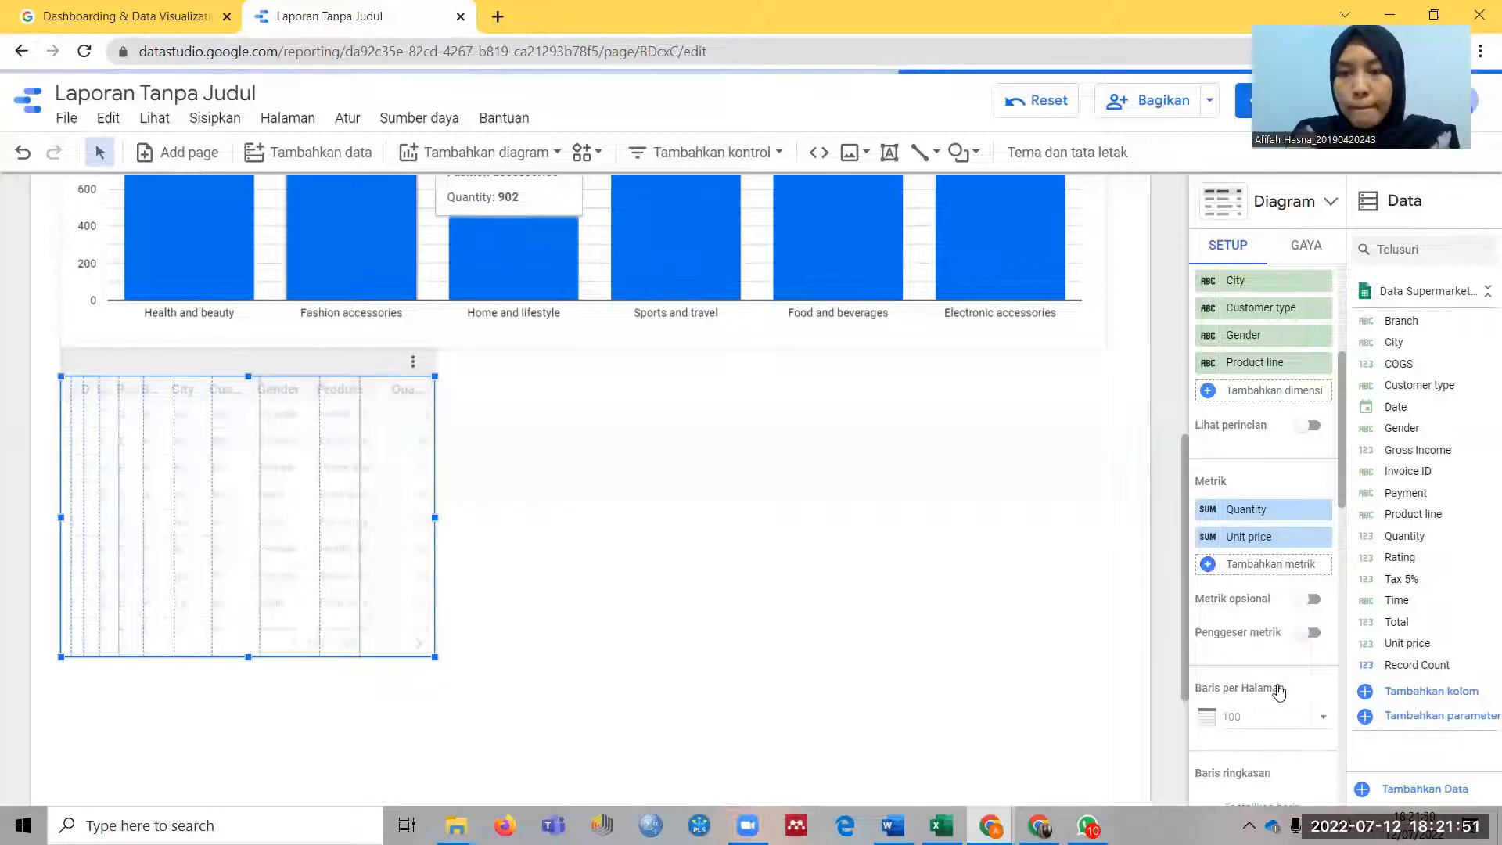
pyautogui.click(1278, 692)
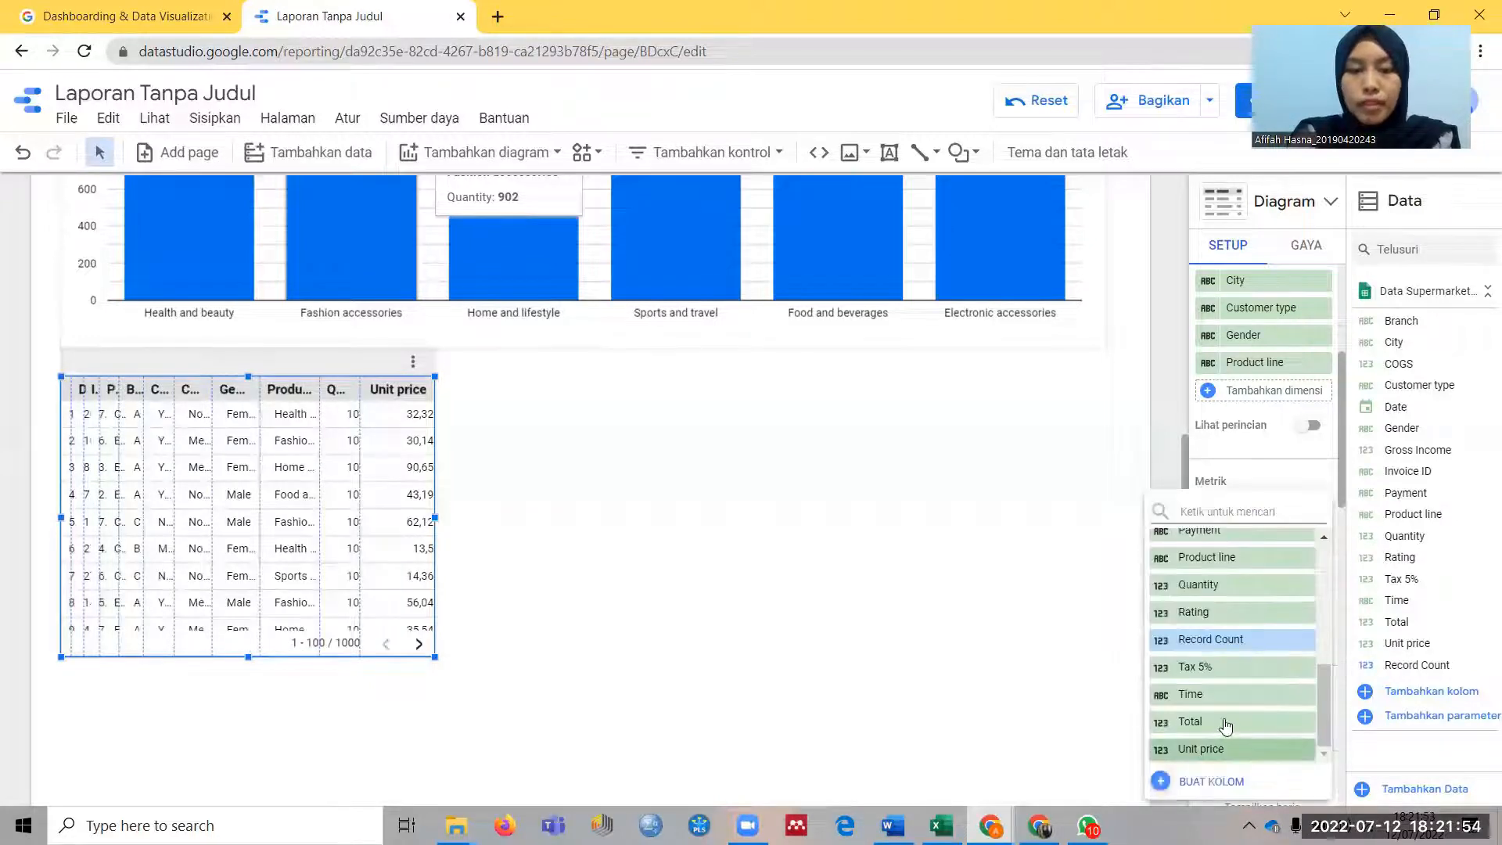
pyautogui.click(1226, 723)
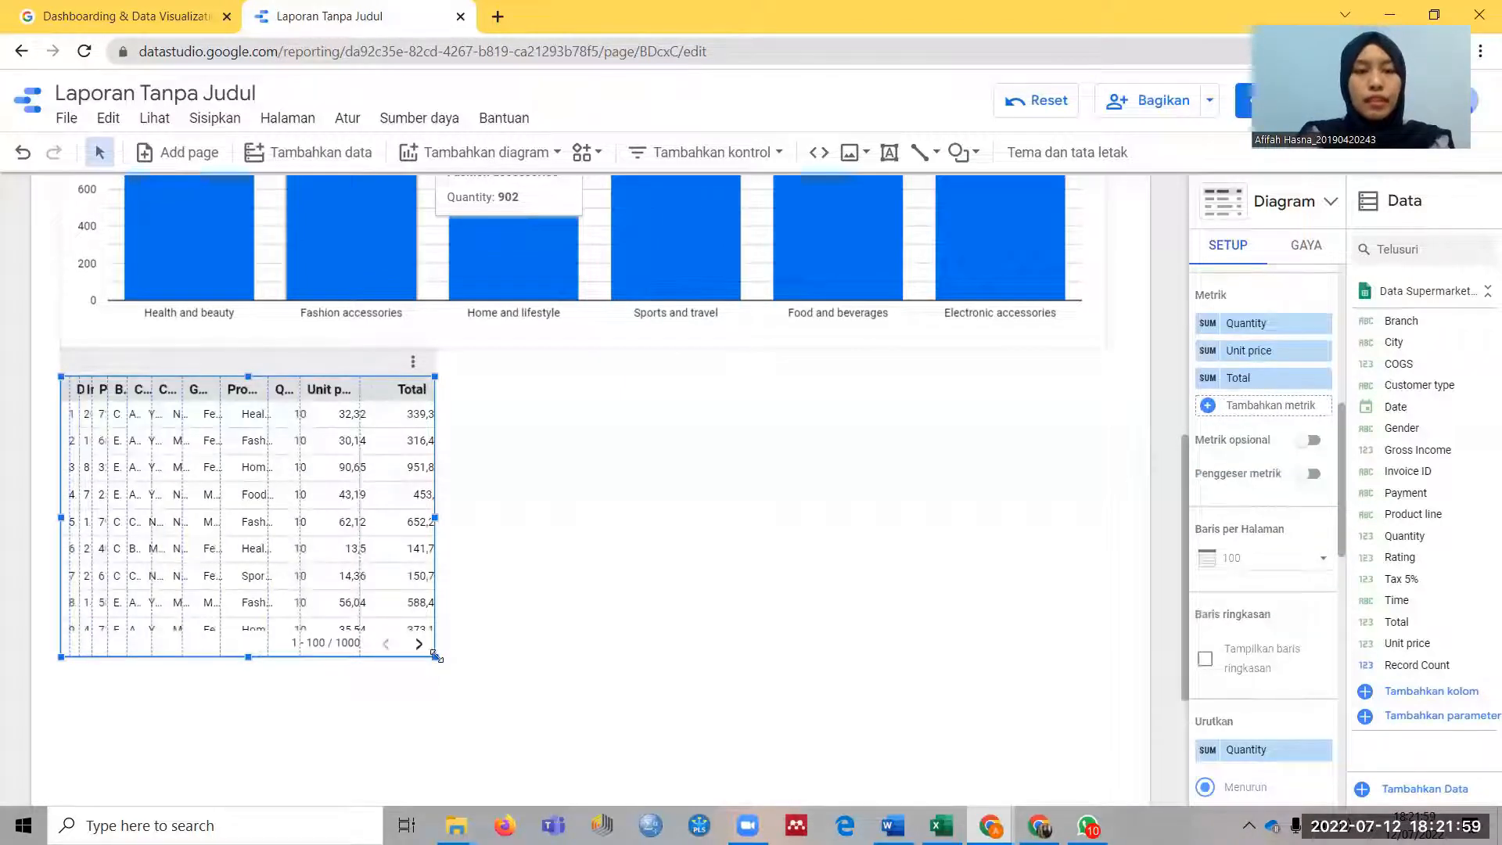
# Enlarge the table to the column chart's full width and extend it down to near the end of the page
pyautogui.moveTo(697, 680); pyautogui.dragTo(1109, 787)
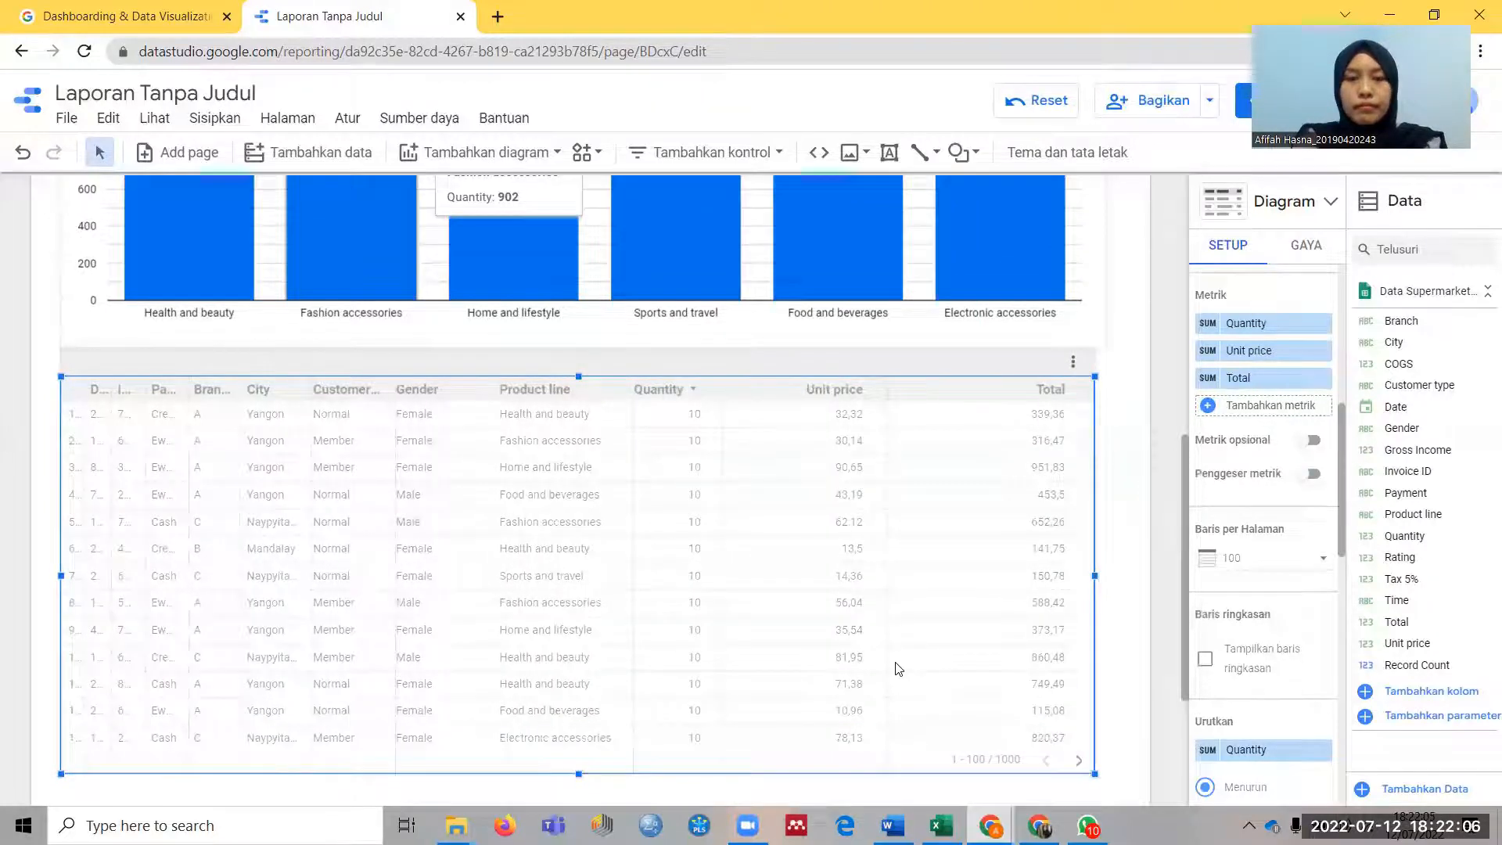
pyautogui.scroll(-1, 898, 669)
pyautogui.scroll(-2, 1142, 678)
pyautogui.scroll(-3, 1142, 679)
pyautogui.moveTo(584, 552); pyautogui.dragTo(586, 674)
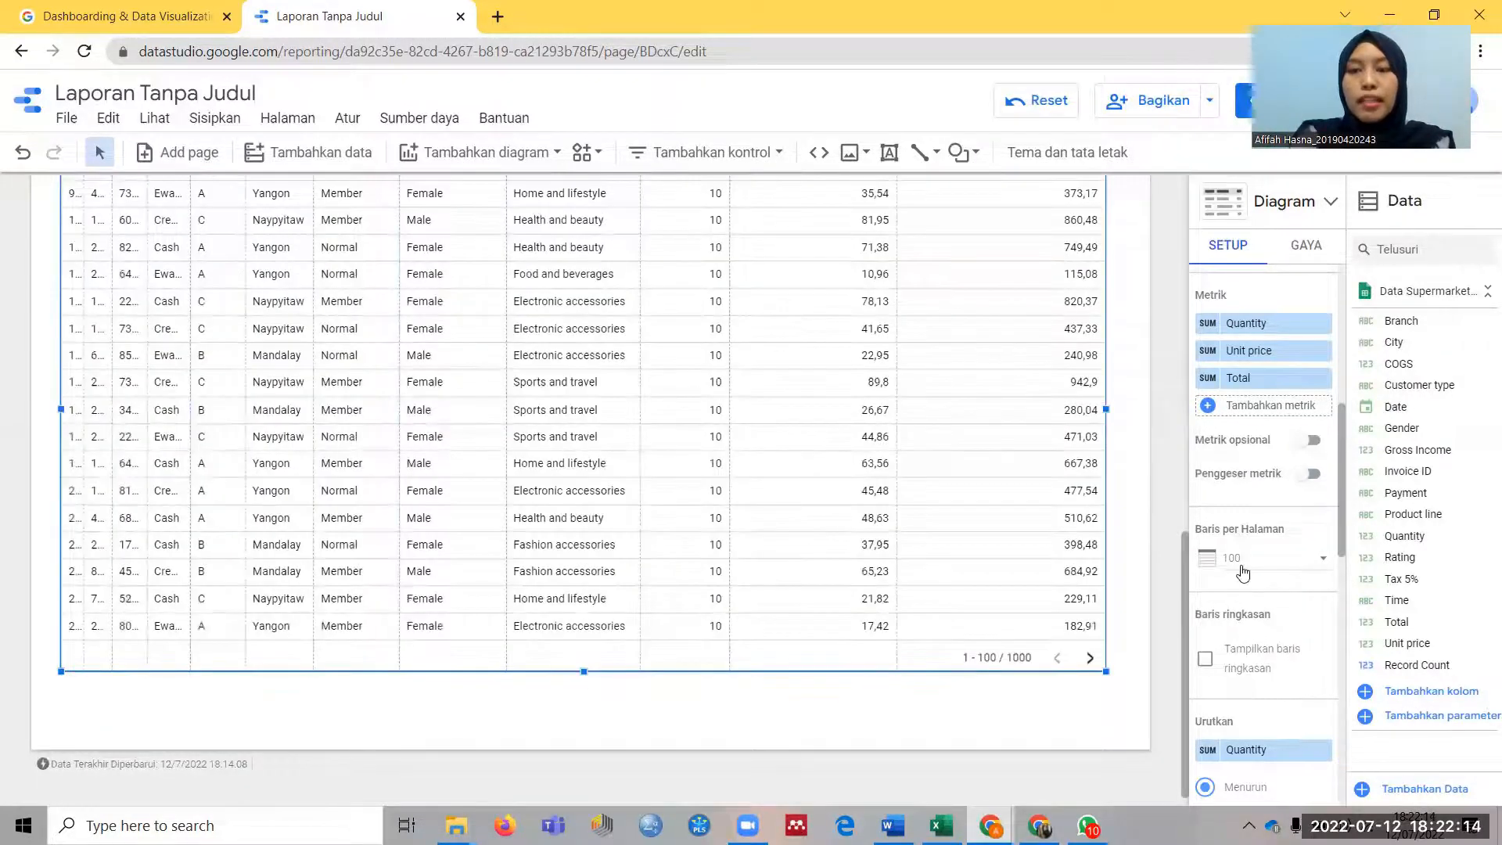
# Set the table to 50 rows per page and check its pagination by going to the following page and back
pyautogui.click(1255, 561)
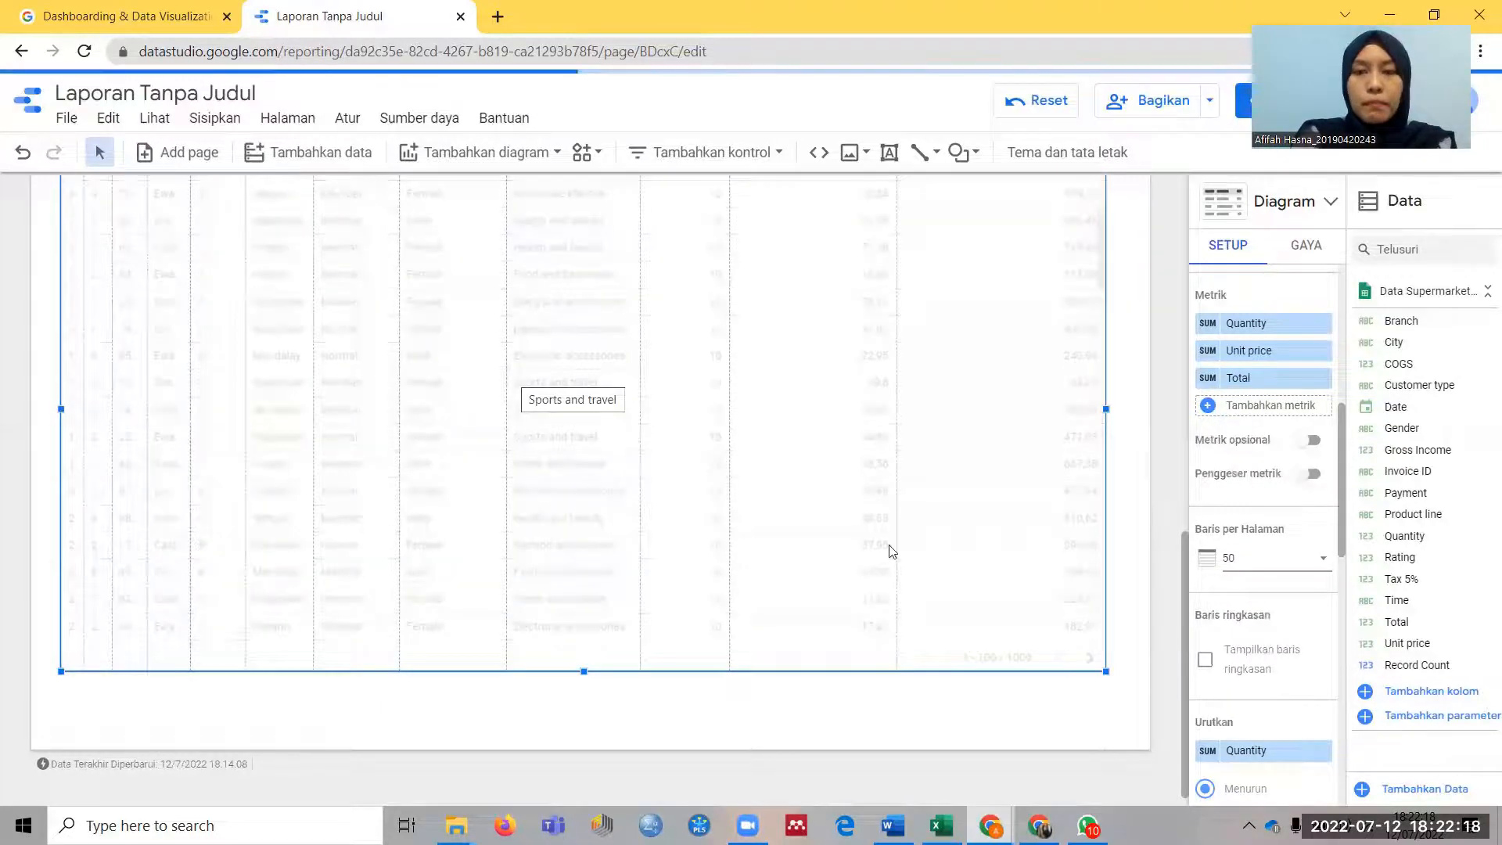
pyautogui.click(1090, 659)
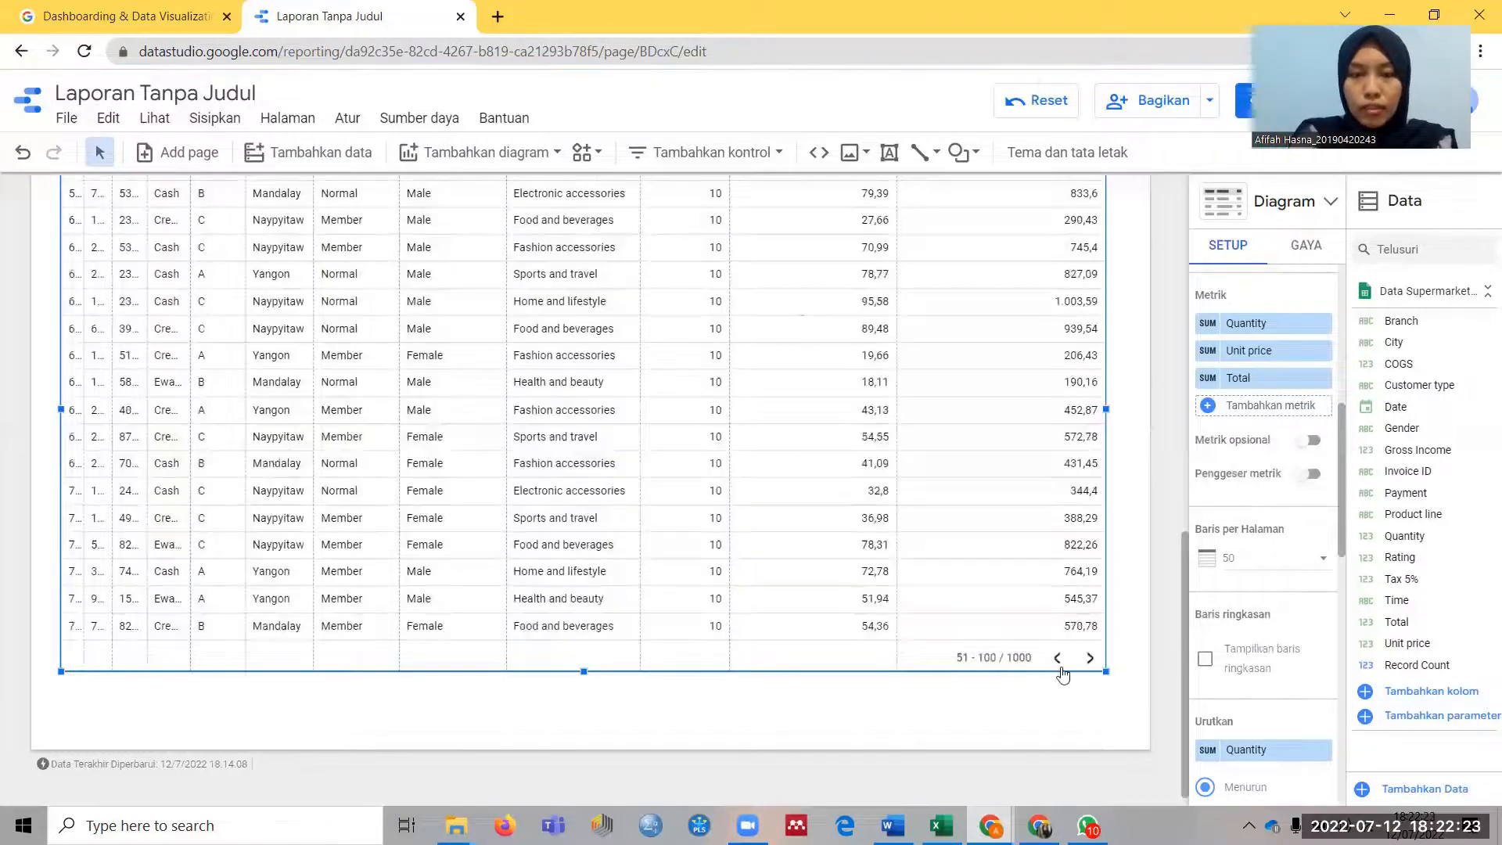
pyautogui.click(1057, 664)
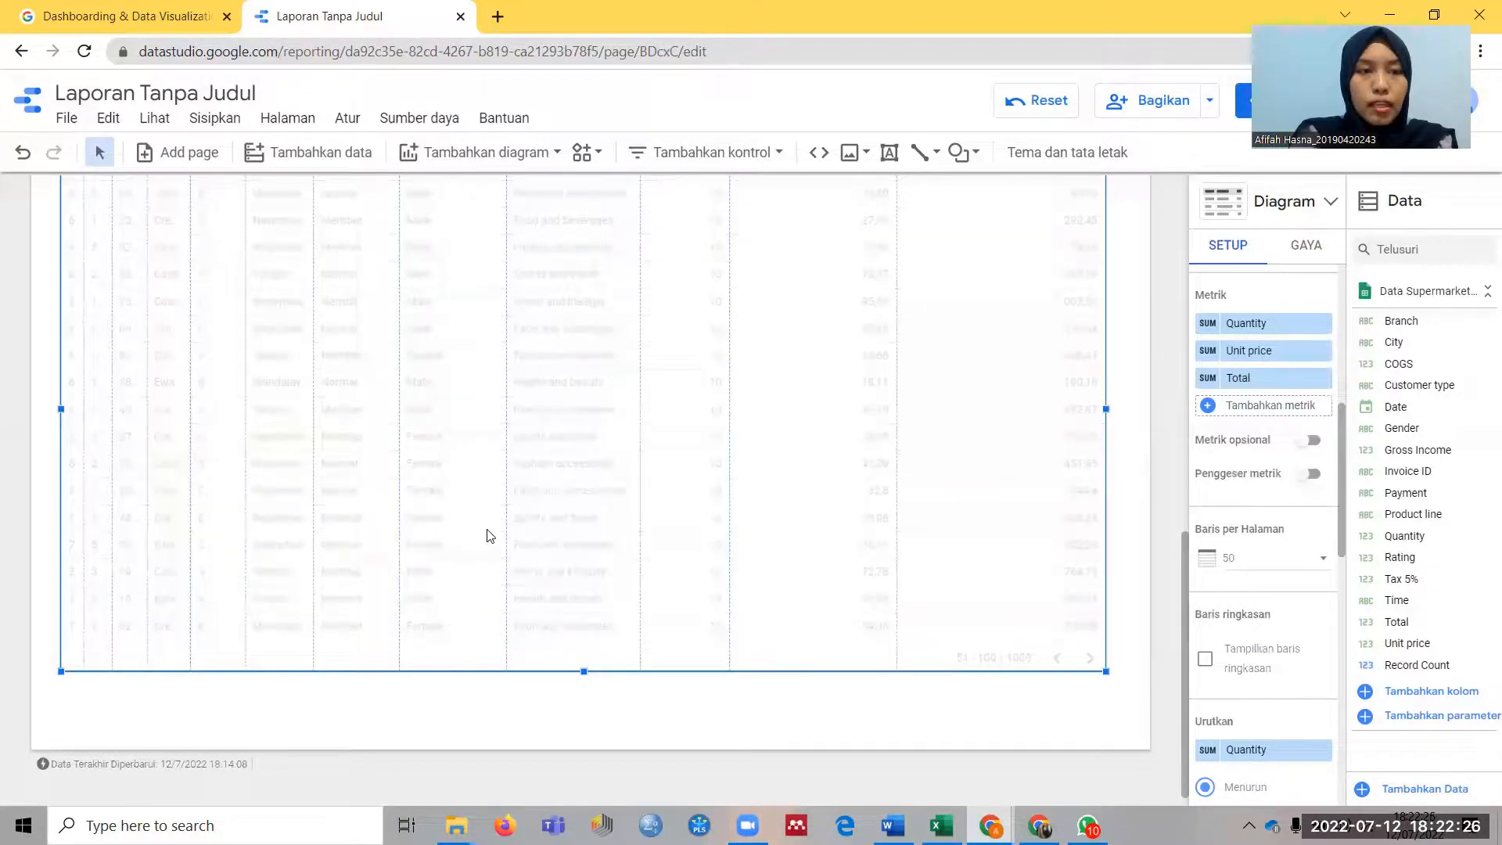
# Widen the table's narrow Date, Invoice ID, Payment and Branch columns so the contents of every column are fully readable
pyautogui.scroll(7, 486, 535)
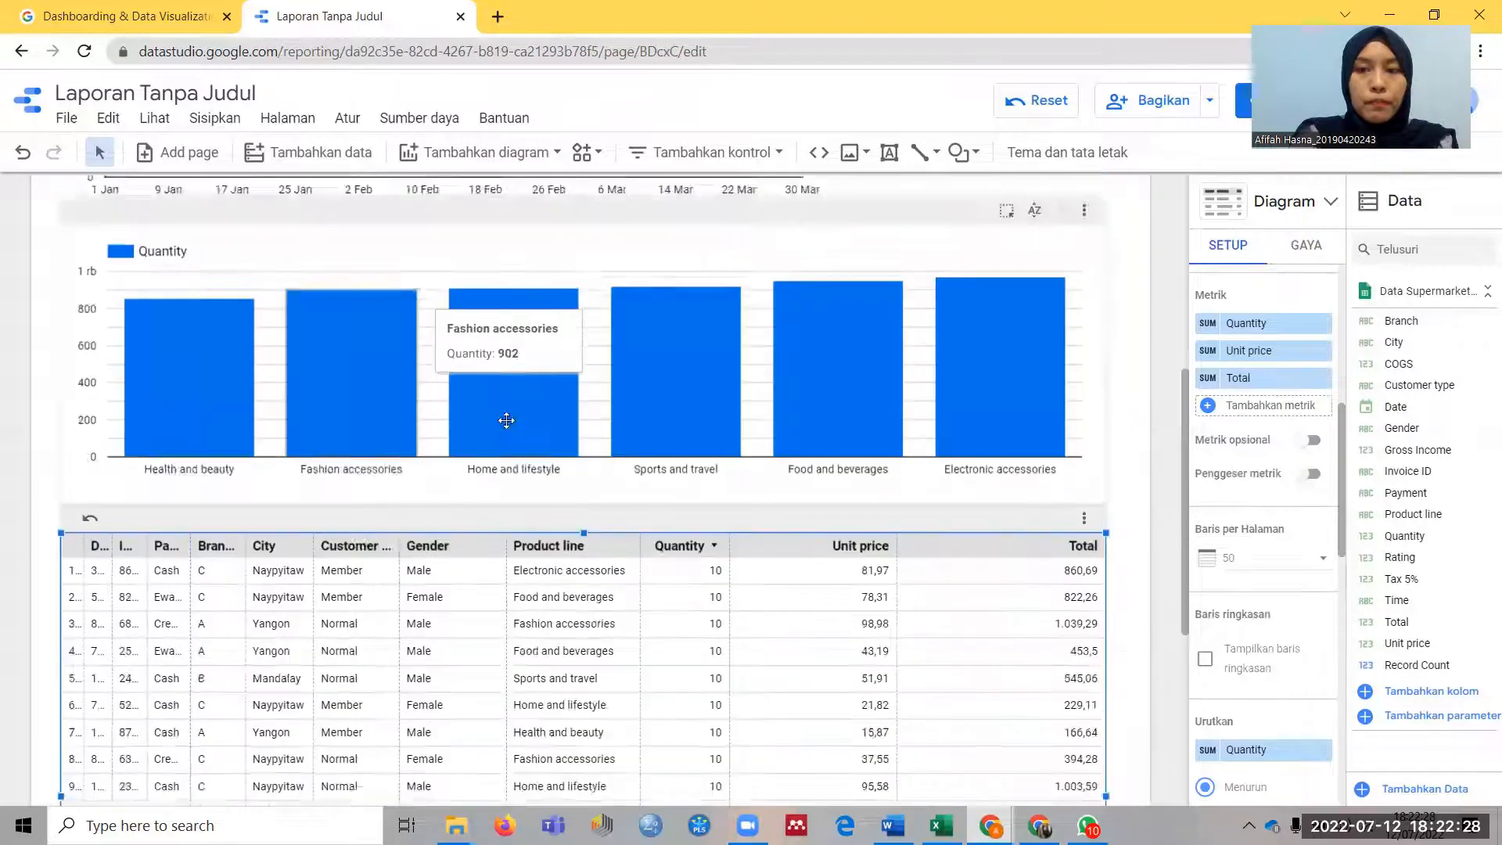
pyautogui.scroll(-8, 470, 544)
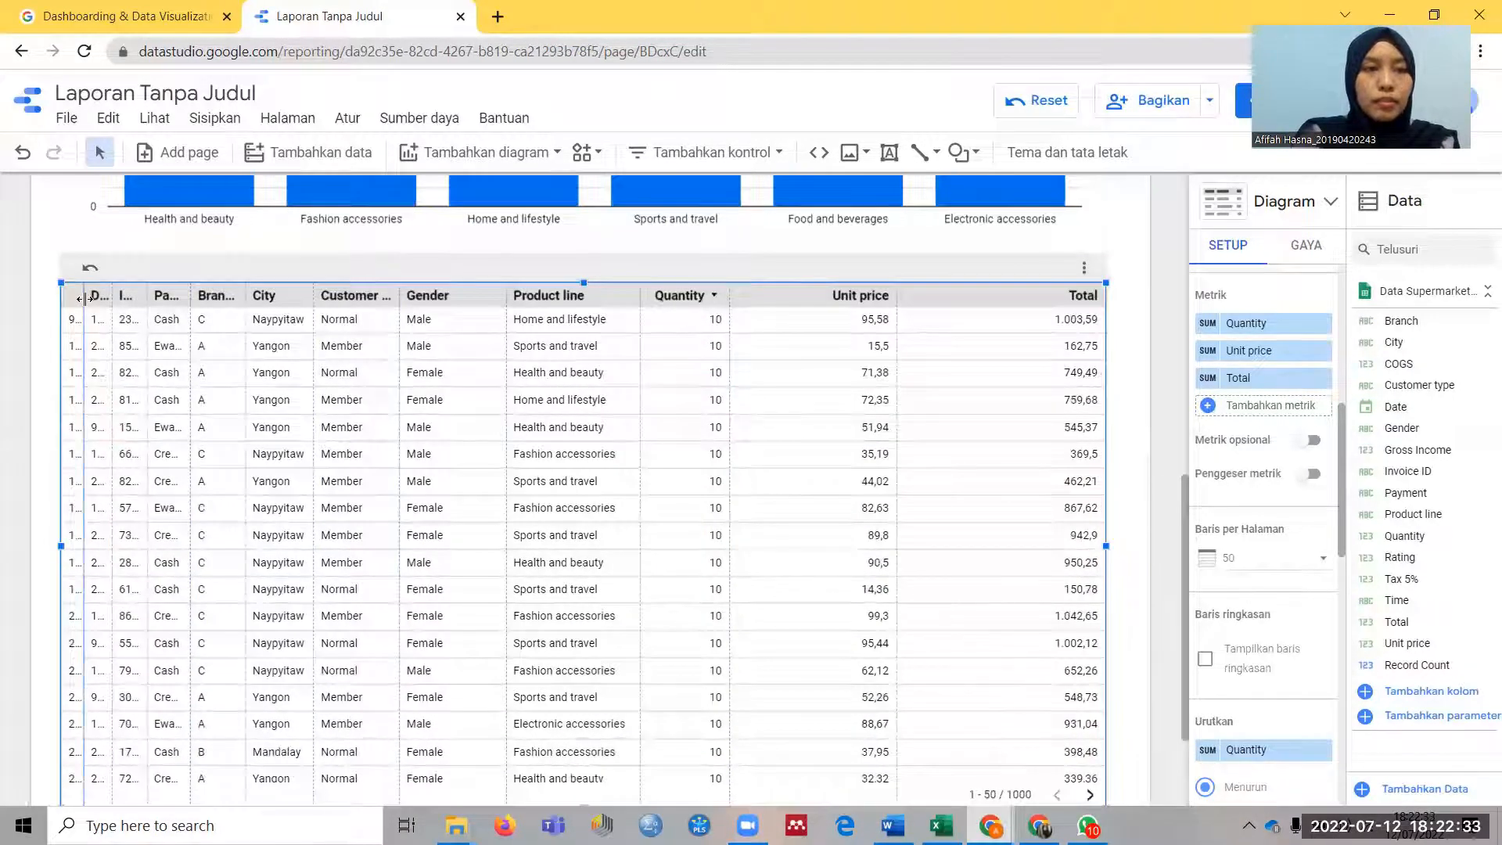
pyautogui.moveTo(88, 305); pyautogui.dragTo(186, 302)
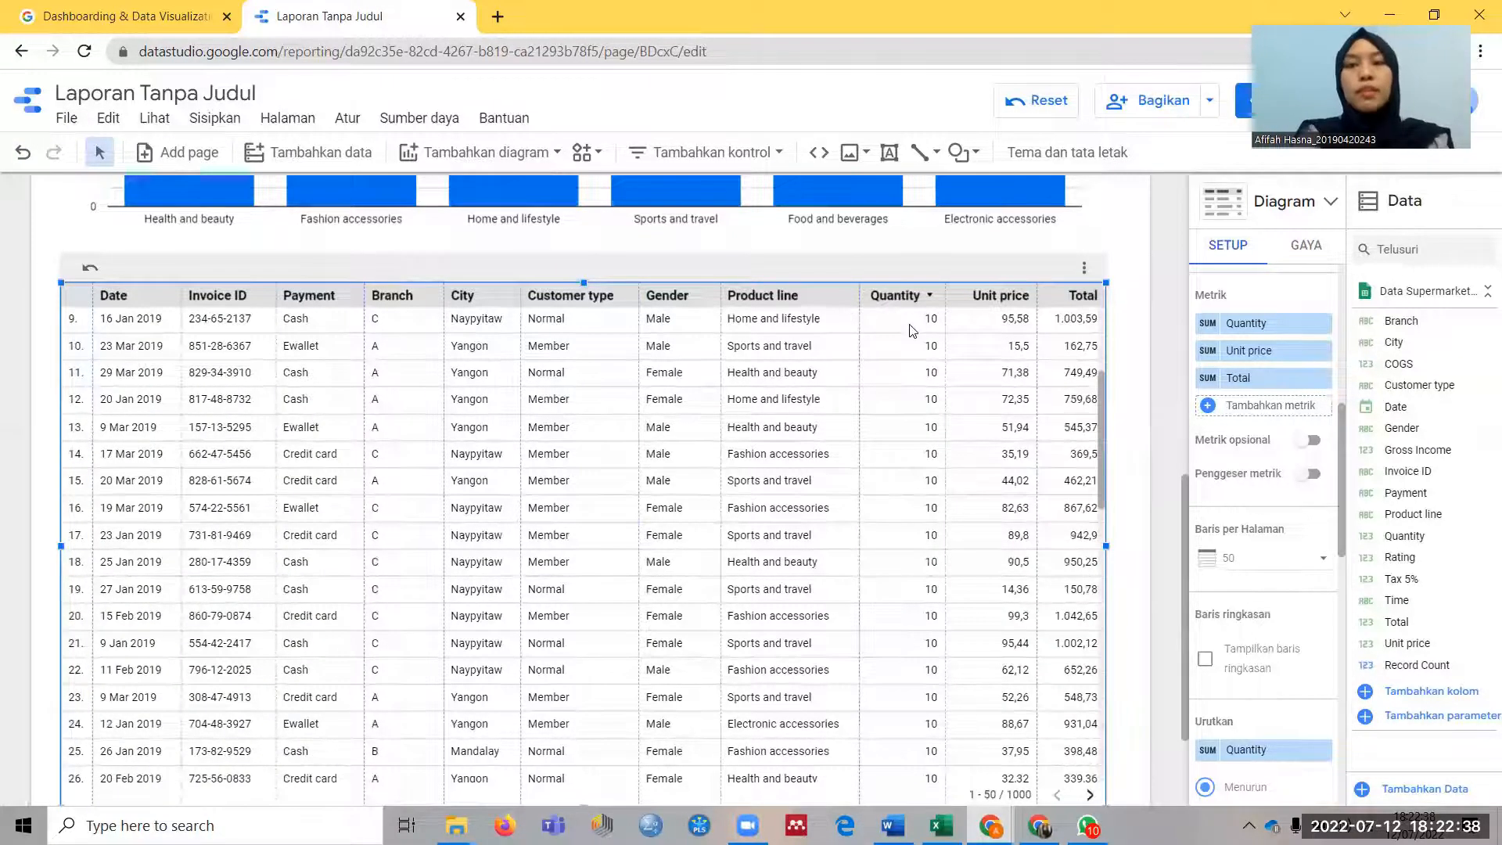
pyautogui.scroll(1, 912, 331)
pyautogui.scroll(3, 1084, 442)
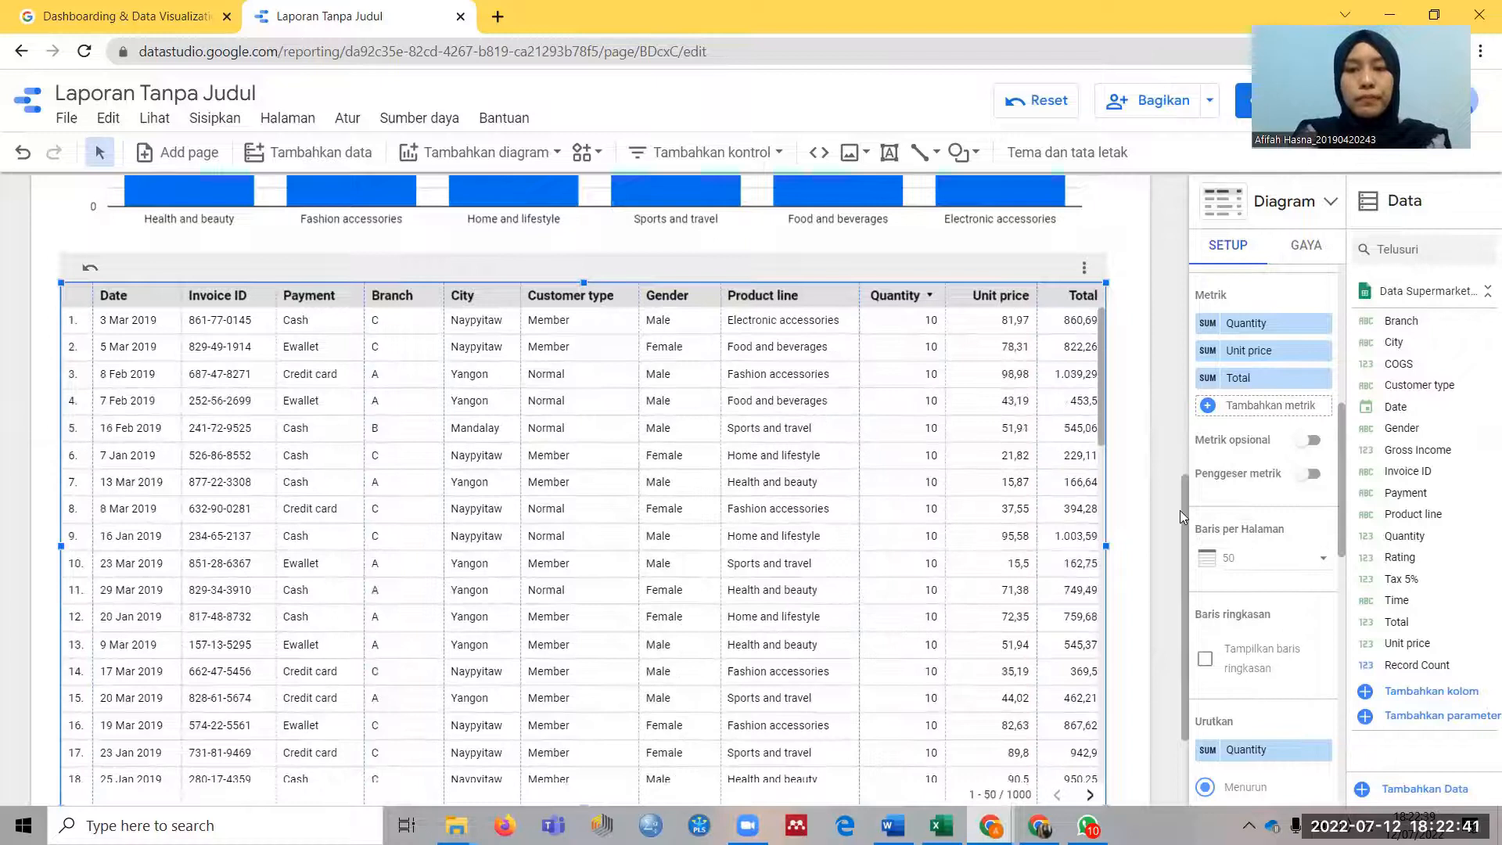
# Extend the table's lower edge slightly closer to the end of the report page
pyautogui.scroll(1, 1180, 510)
pyautogui.scroll(-3, 633, 667)
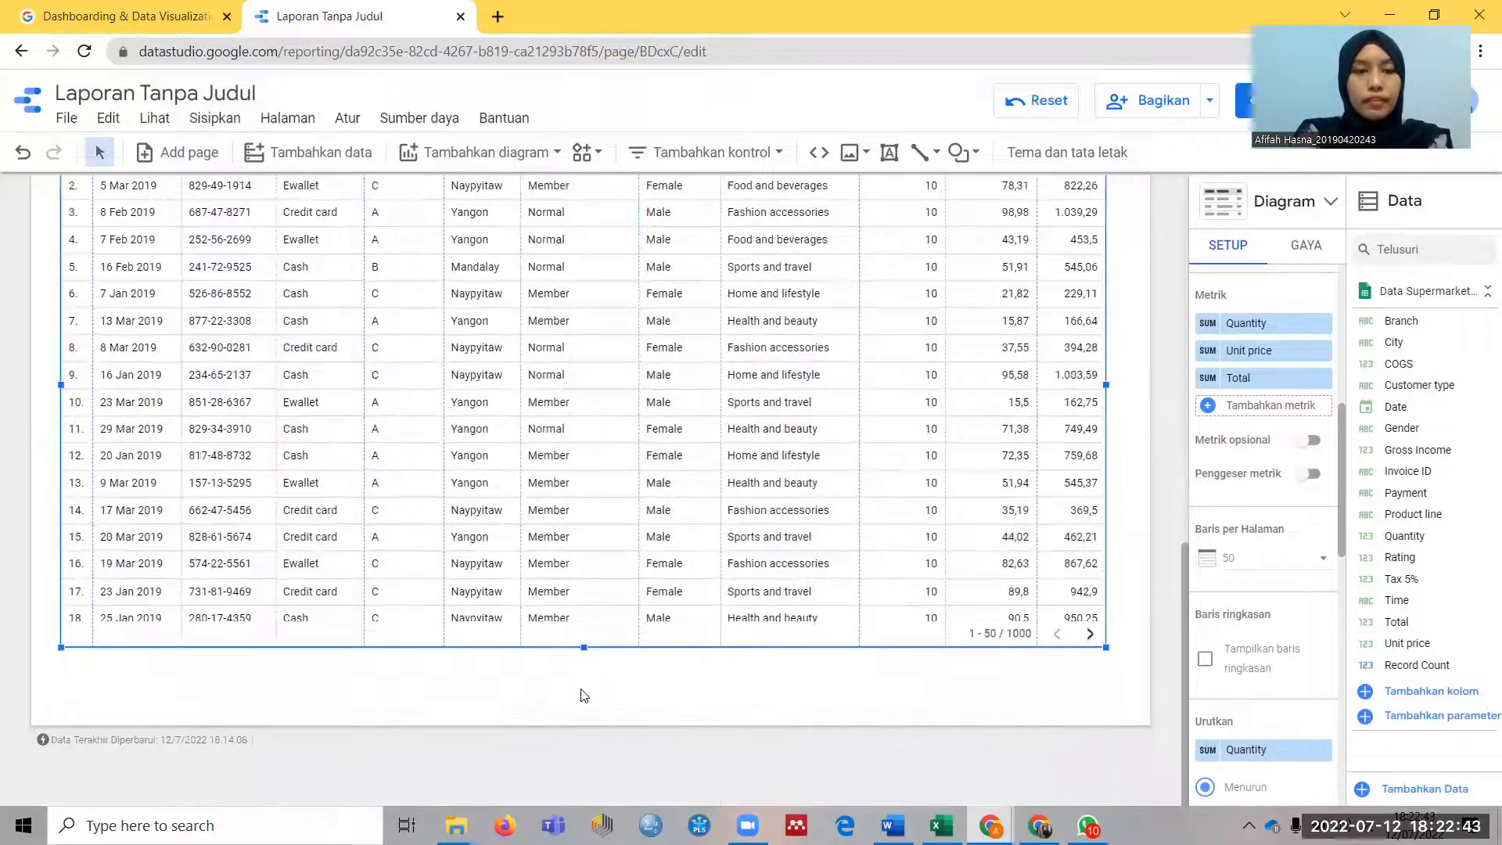
pyautogui.moveTo(584, 647); pyautogui.dragTo(582, 689)
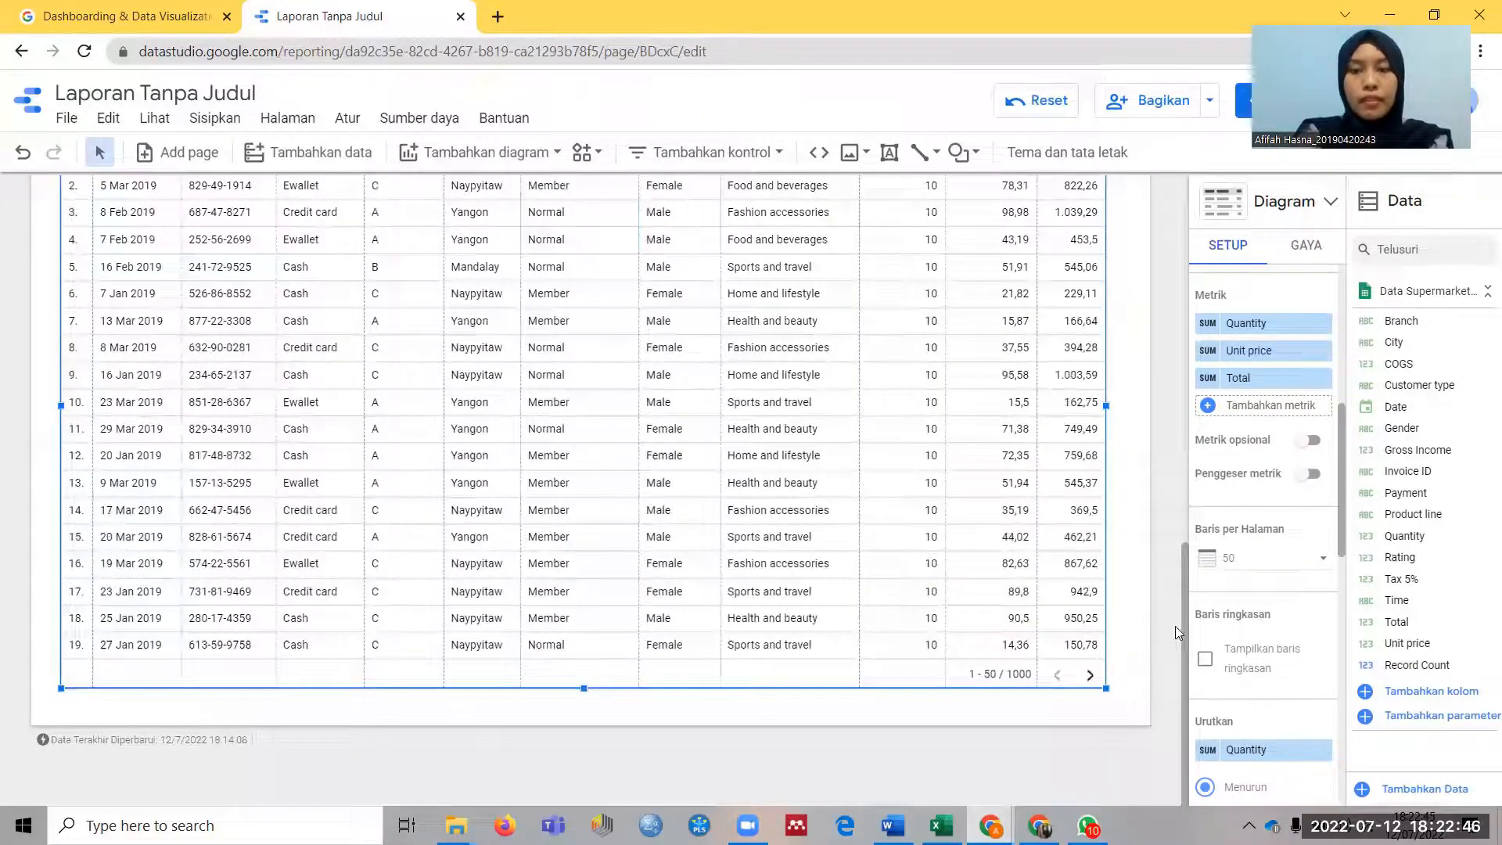
# Try 25 rows per page for the table and check how the rows fit its height
pyautogui.click(1252, 548)
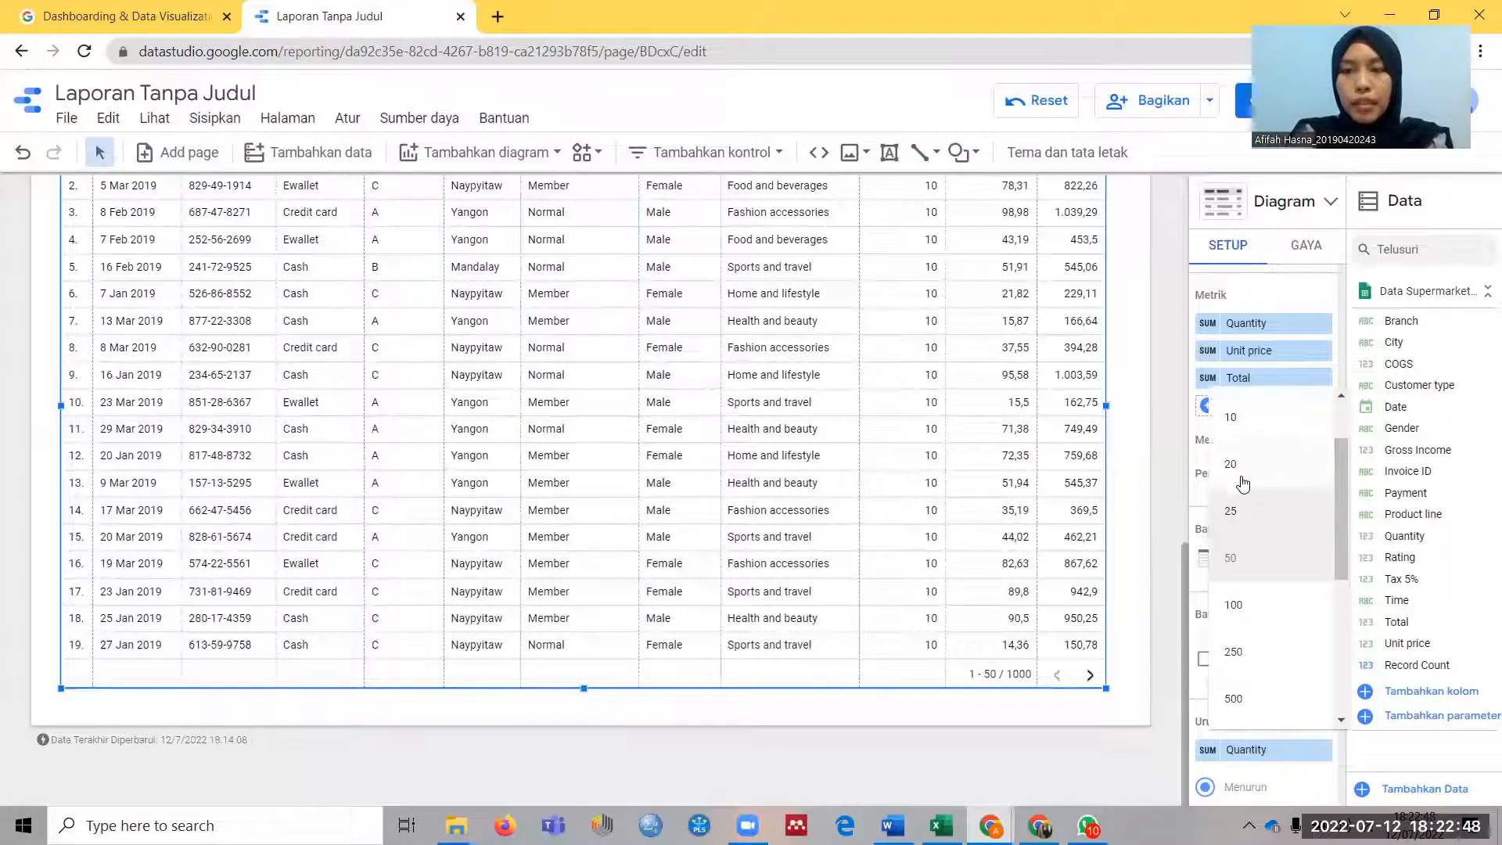
pyautogui.click(1250, 514)
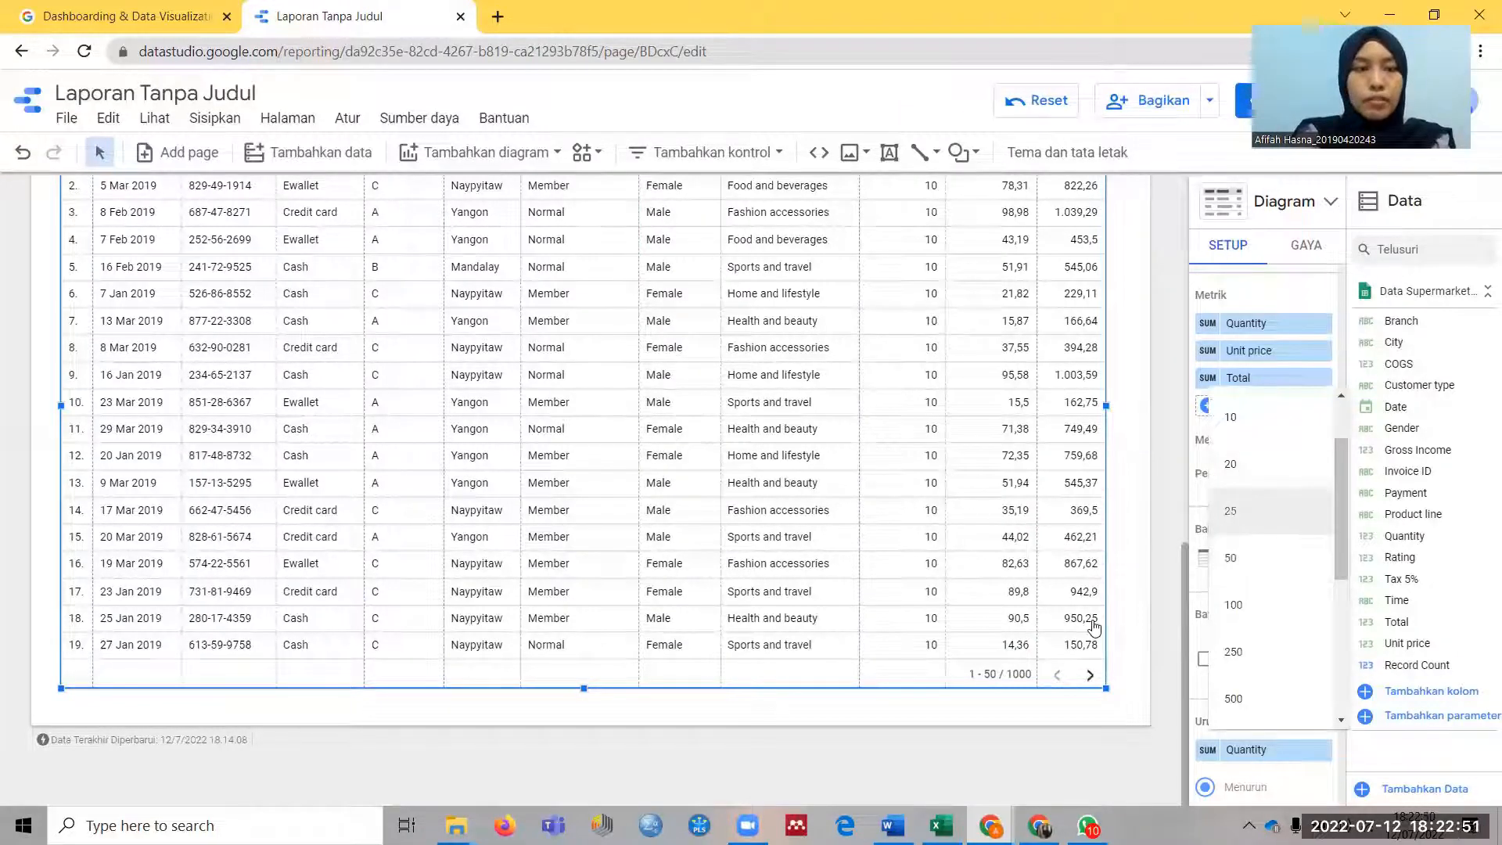
pyautogui.scroll(1, 934, 643)
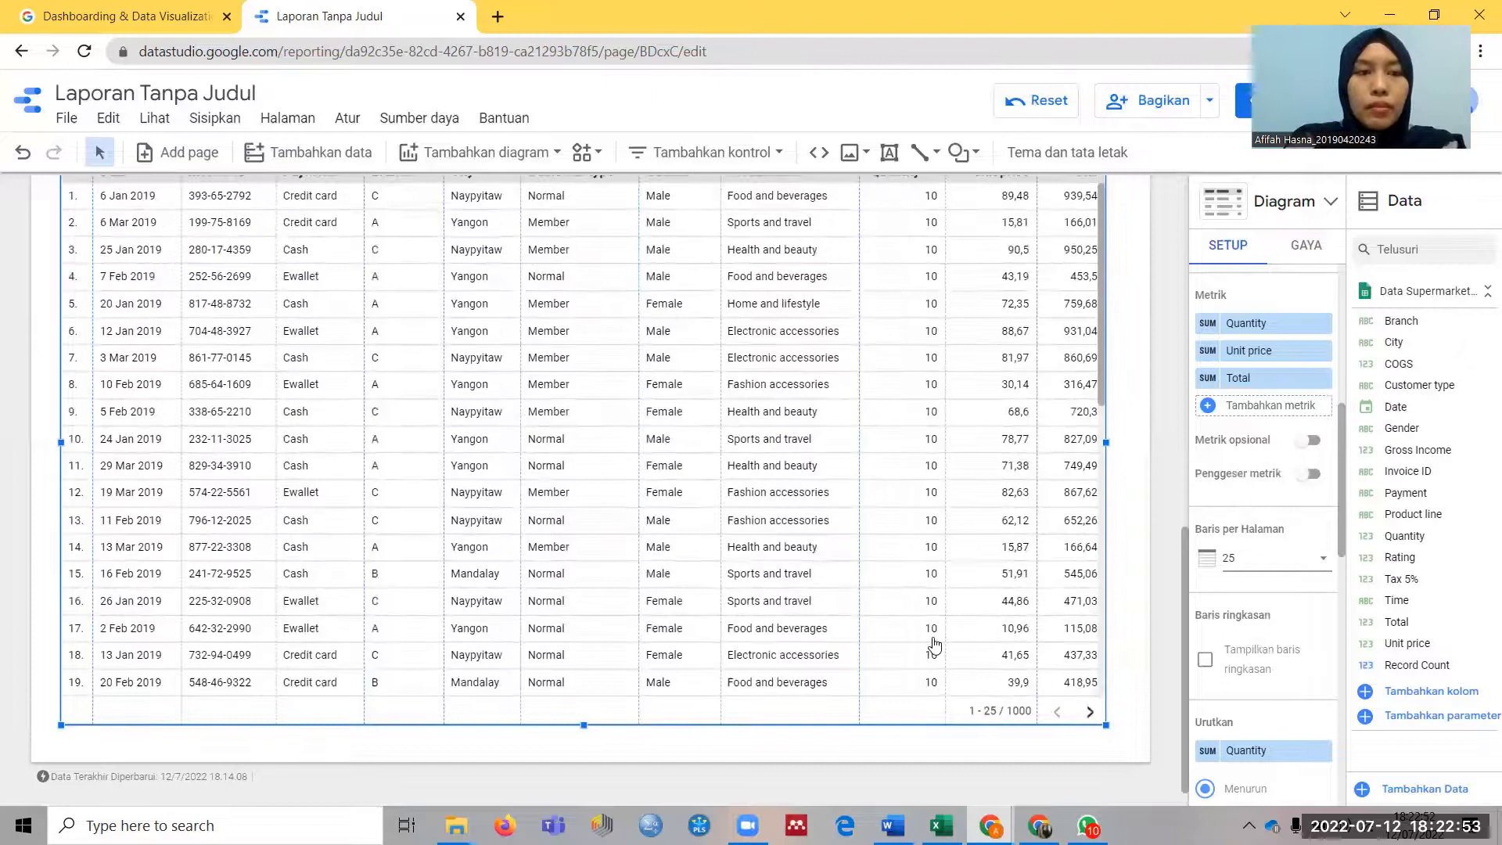
pyautogui.scroll(2, 934, 644)
pyautogui.scroll(-5, 1133, 647)
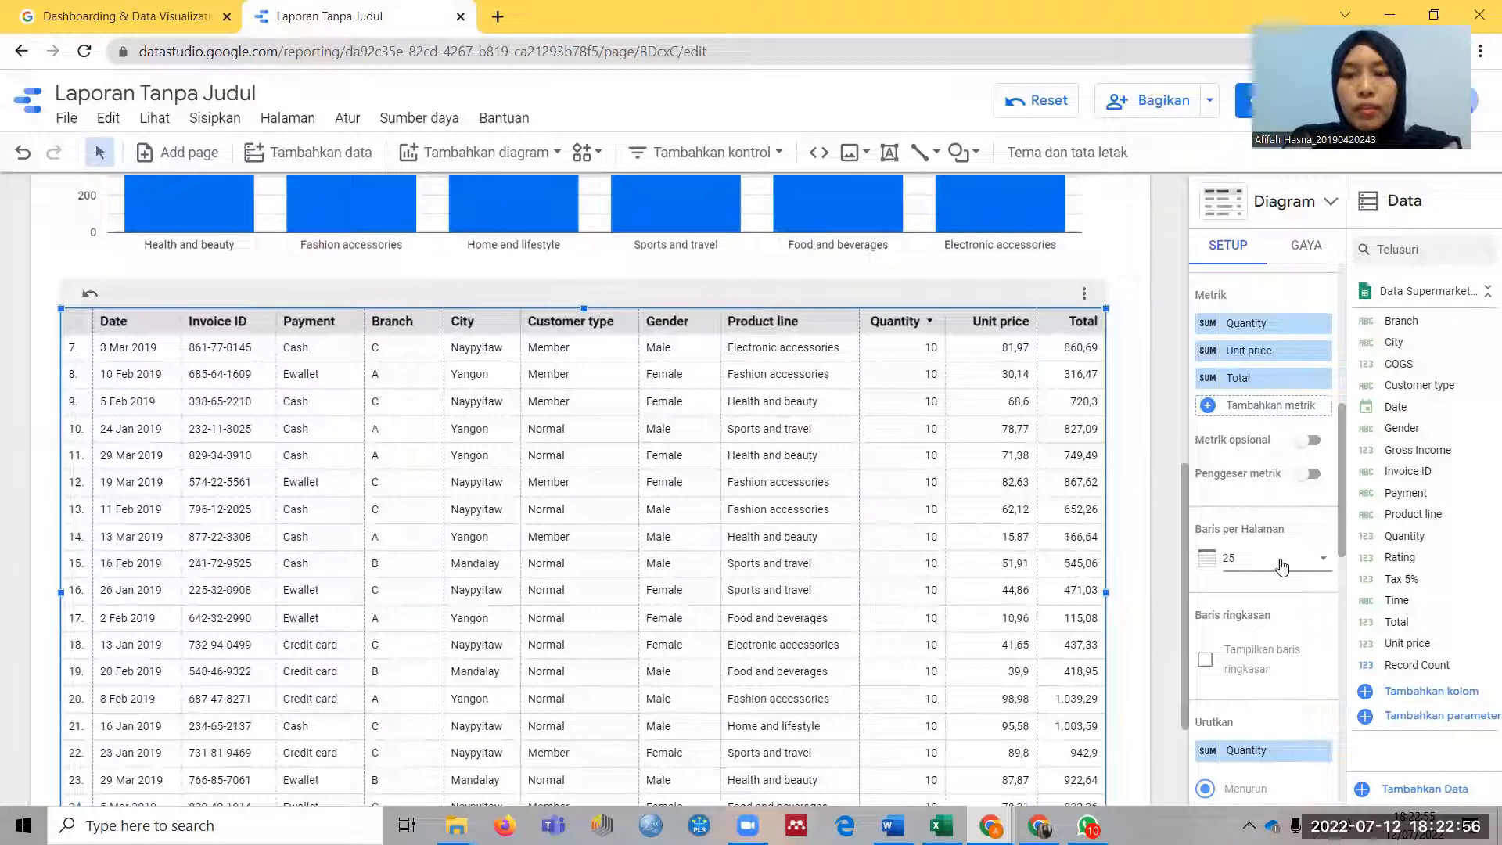
# Set the table to 20 rows per page, stretch its lower edge slightly to fit them, and deselect it
pyautogui.click(1252, 557)
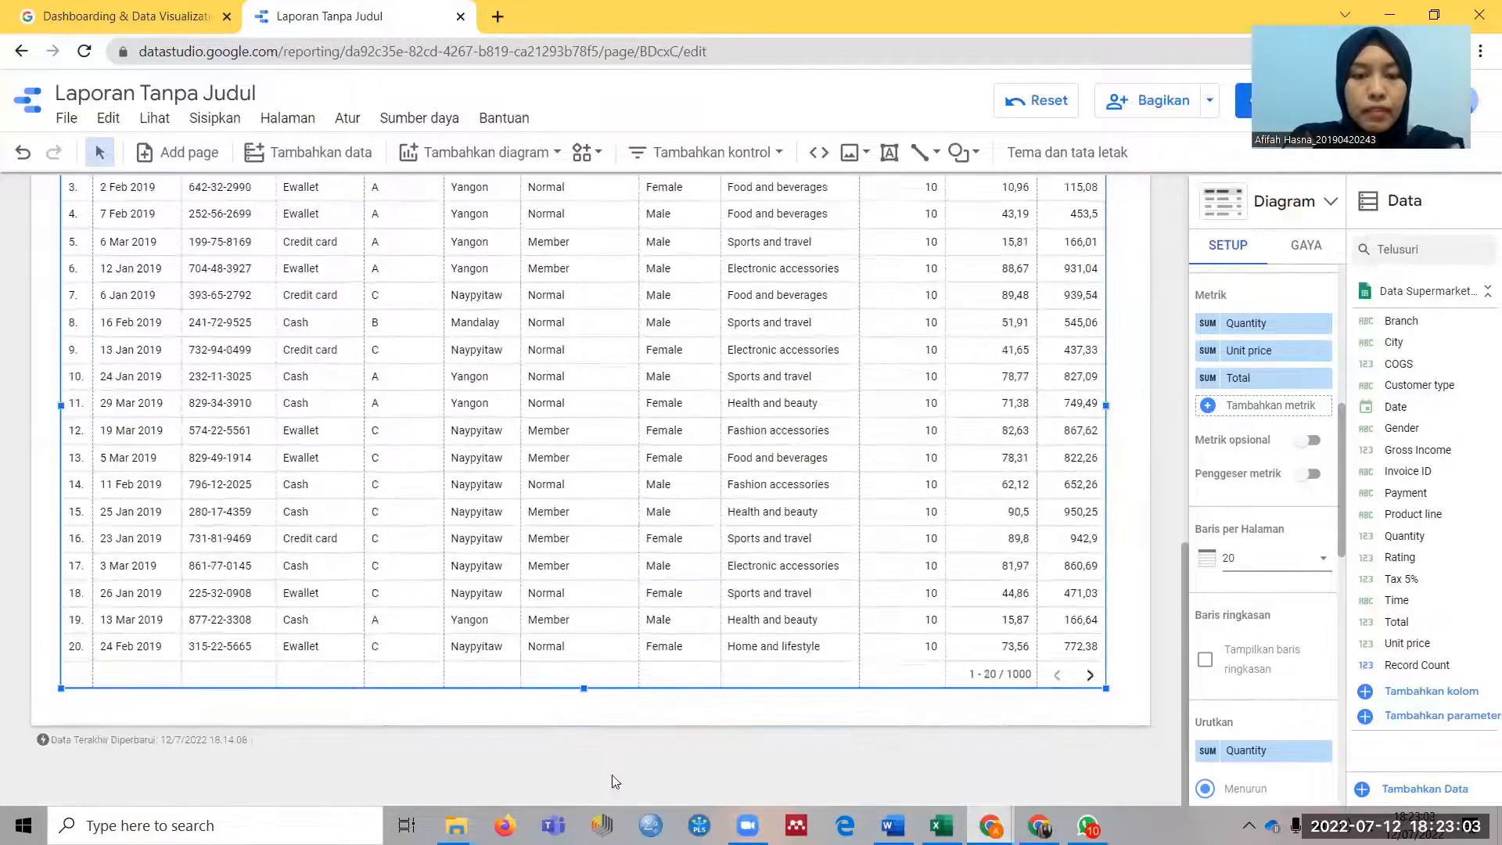
pyautogui.moveTo(584, 690); pyautogui.dragTo(585, 706)
pyautogui.scroll(5, 1012, 446)
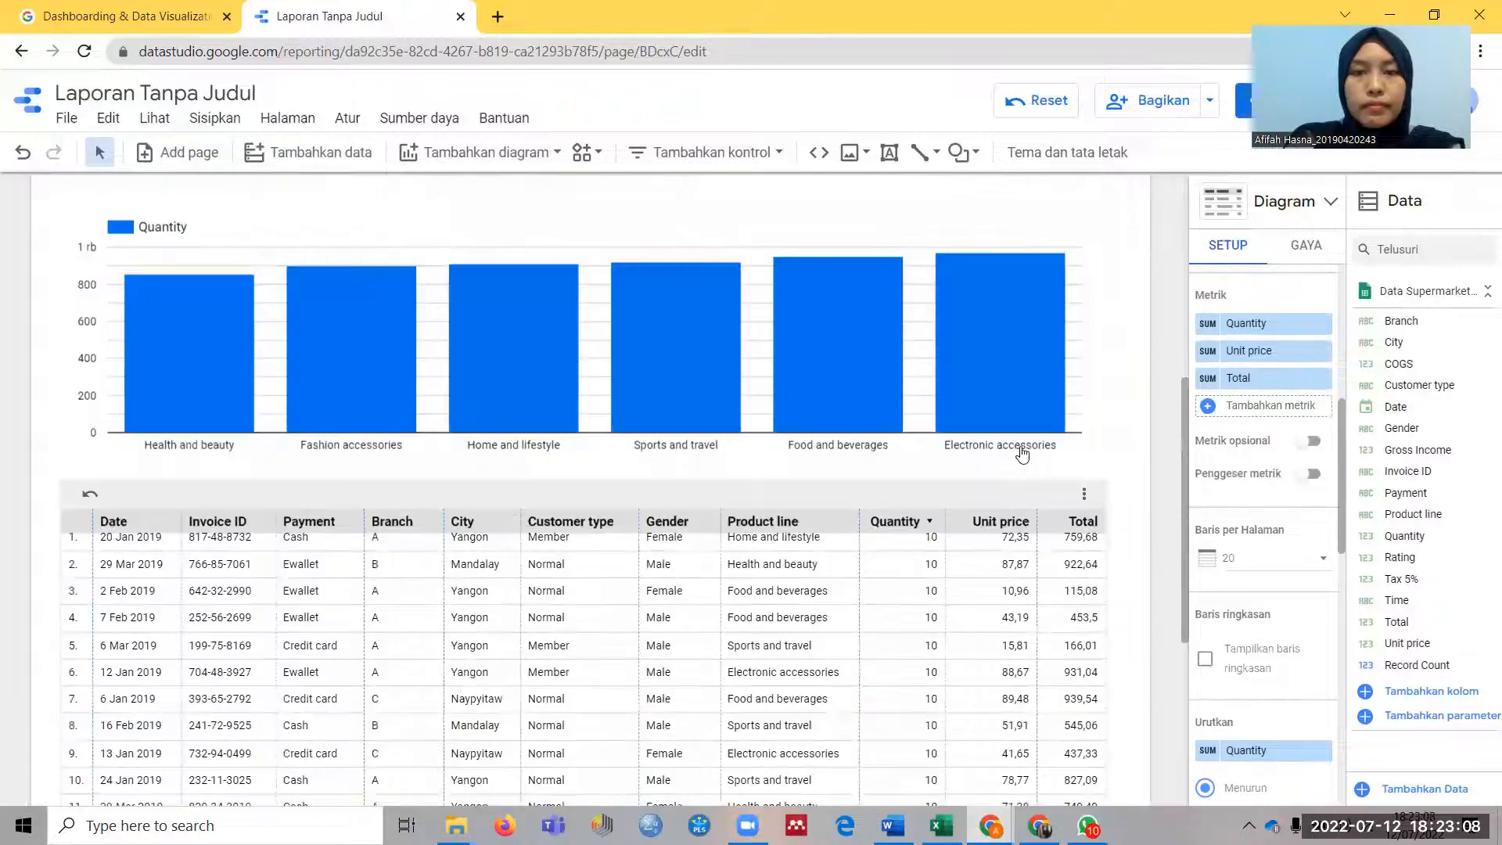
pyautogui.scroll(5, 1018, 446)
pyautogui.click(1104, 421)
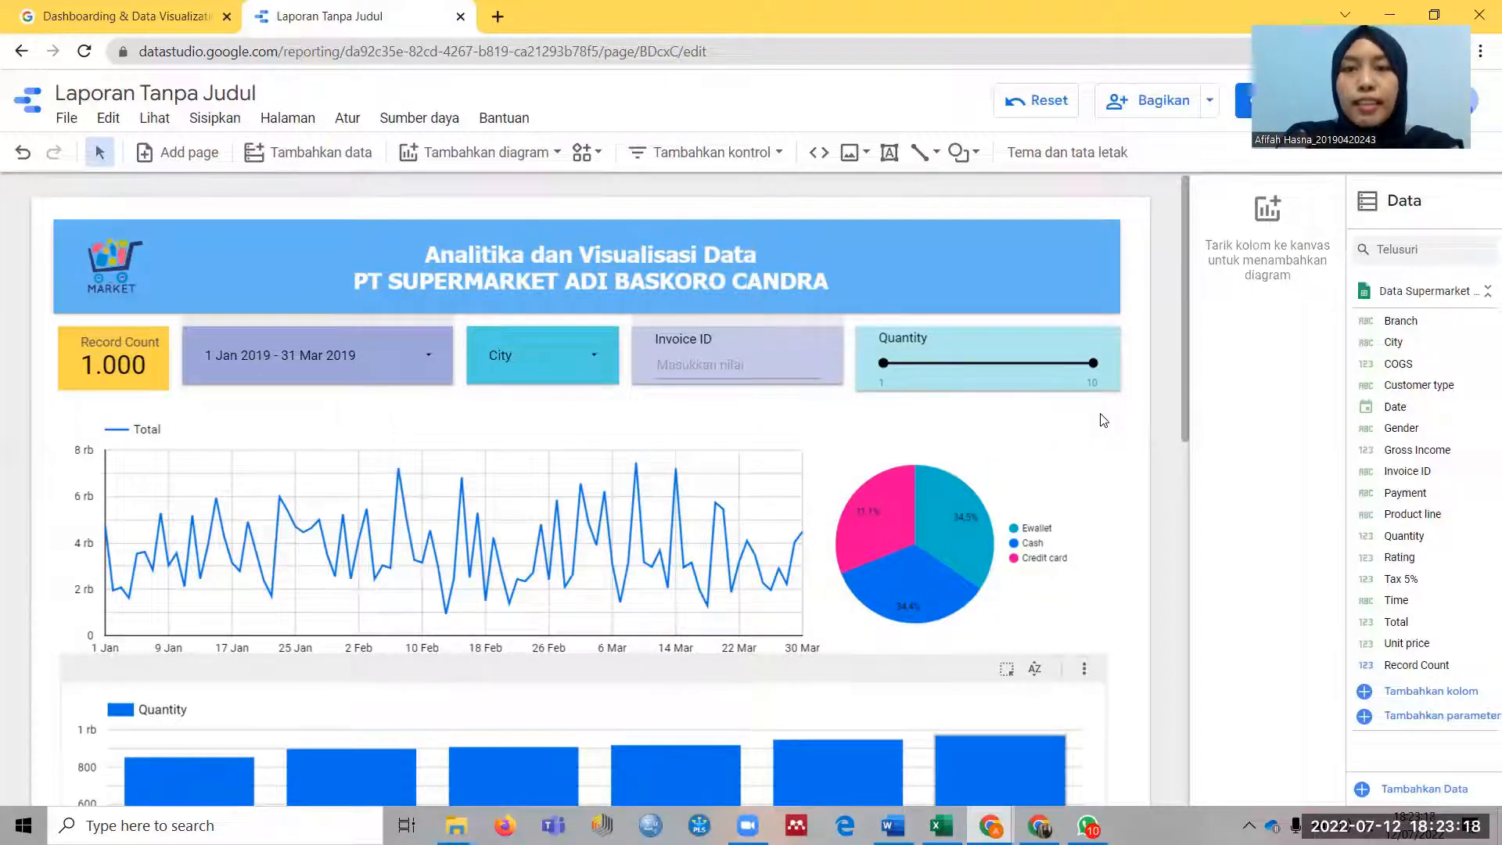
# Switch the report to view mode and look over the whole dashboard from the header to the table
pyautogui.click(1241, 110)
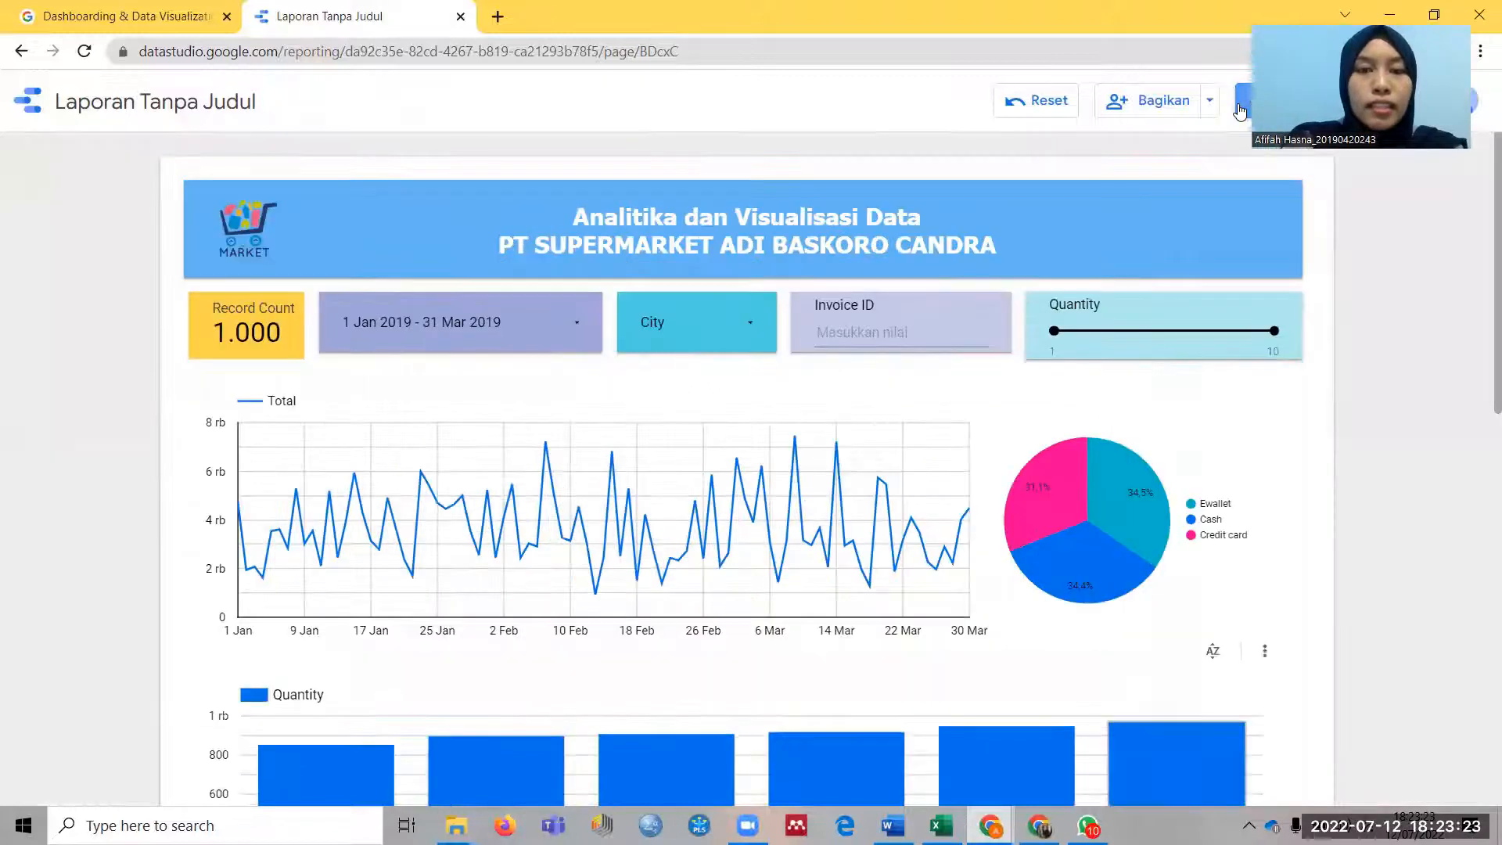
pyautogui.scroll(-6, 820, 643)
pyautogui.scroll(-5, 820, 645)
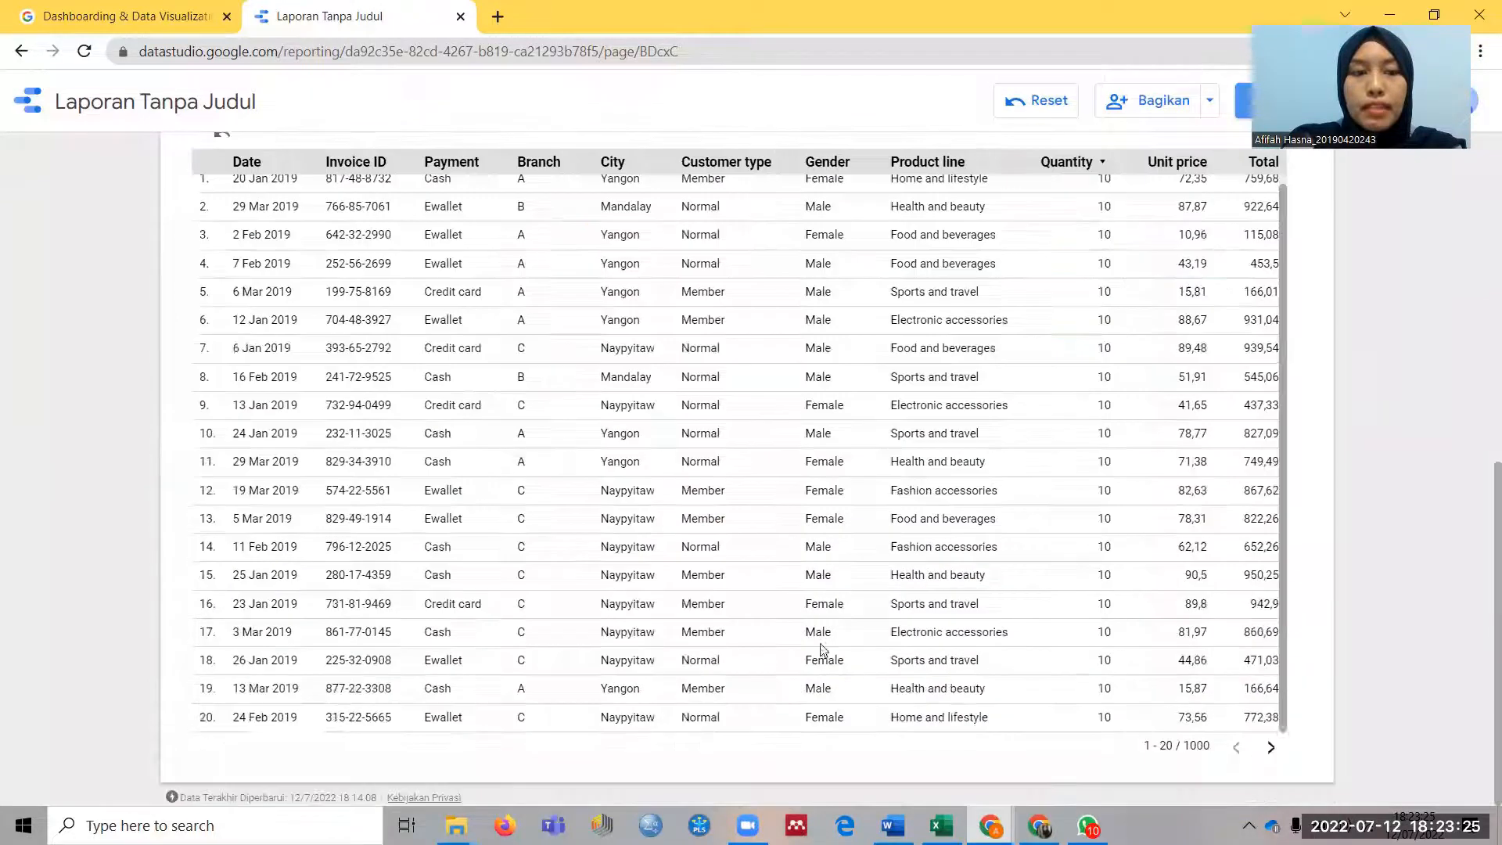
pyautogui.scroll(10, 1332, 546)
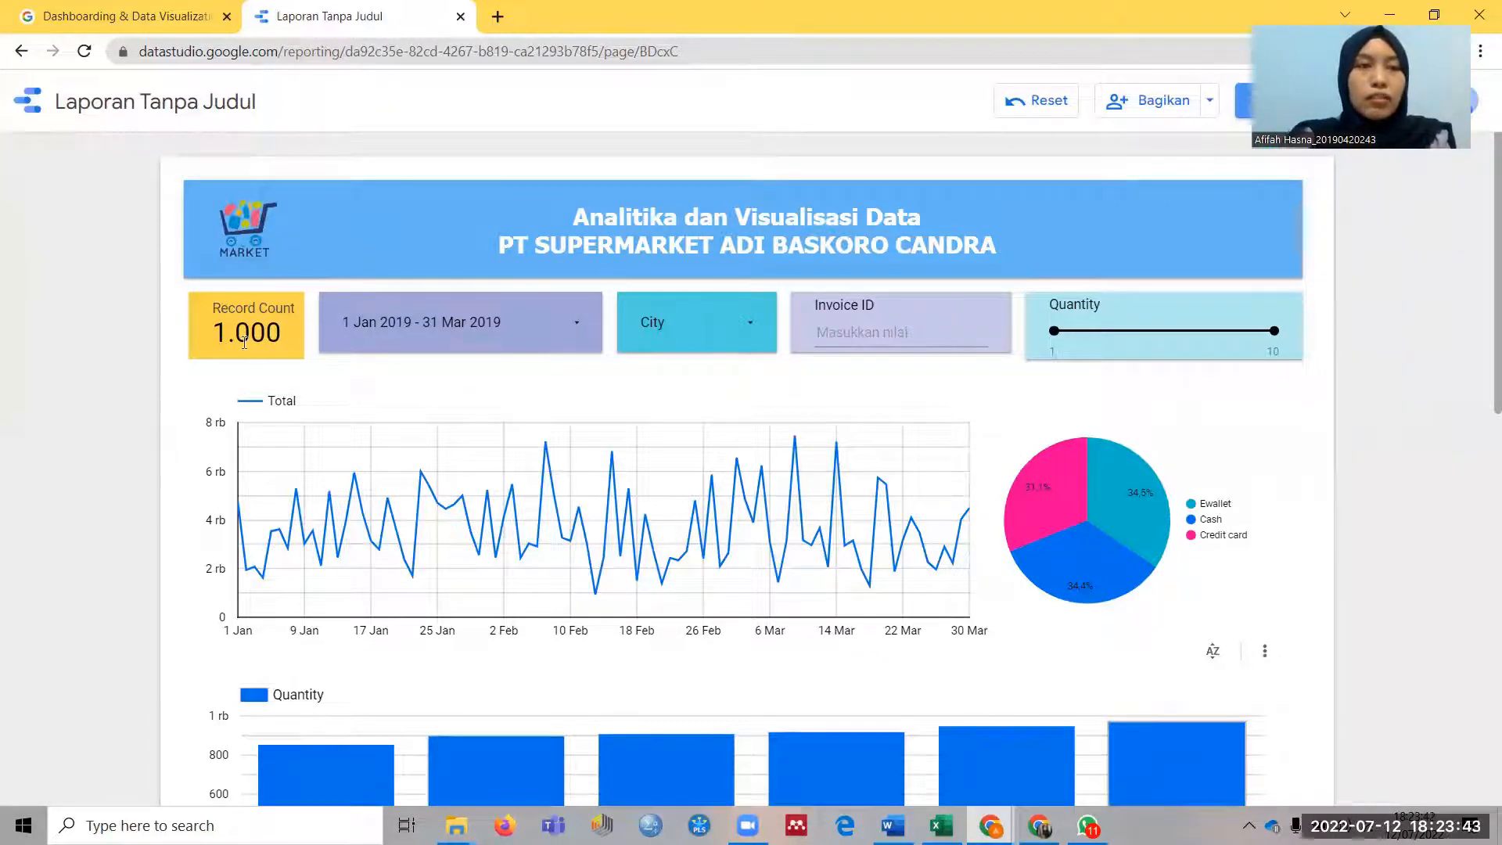
# Filter the report to the city Yangon only and examine the scorecard, charts and table
pyautogui.click(746, 340)
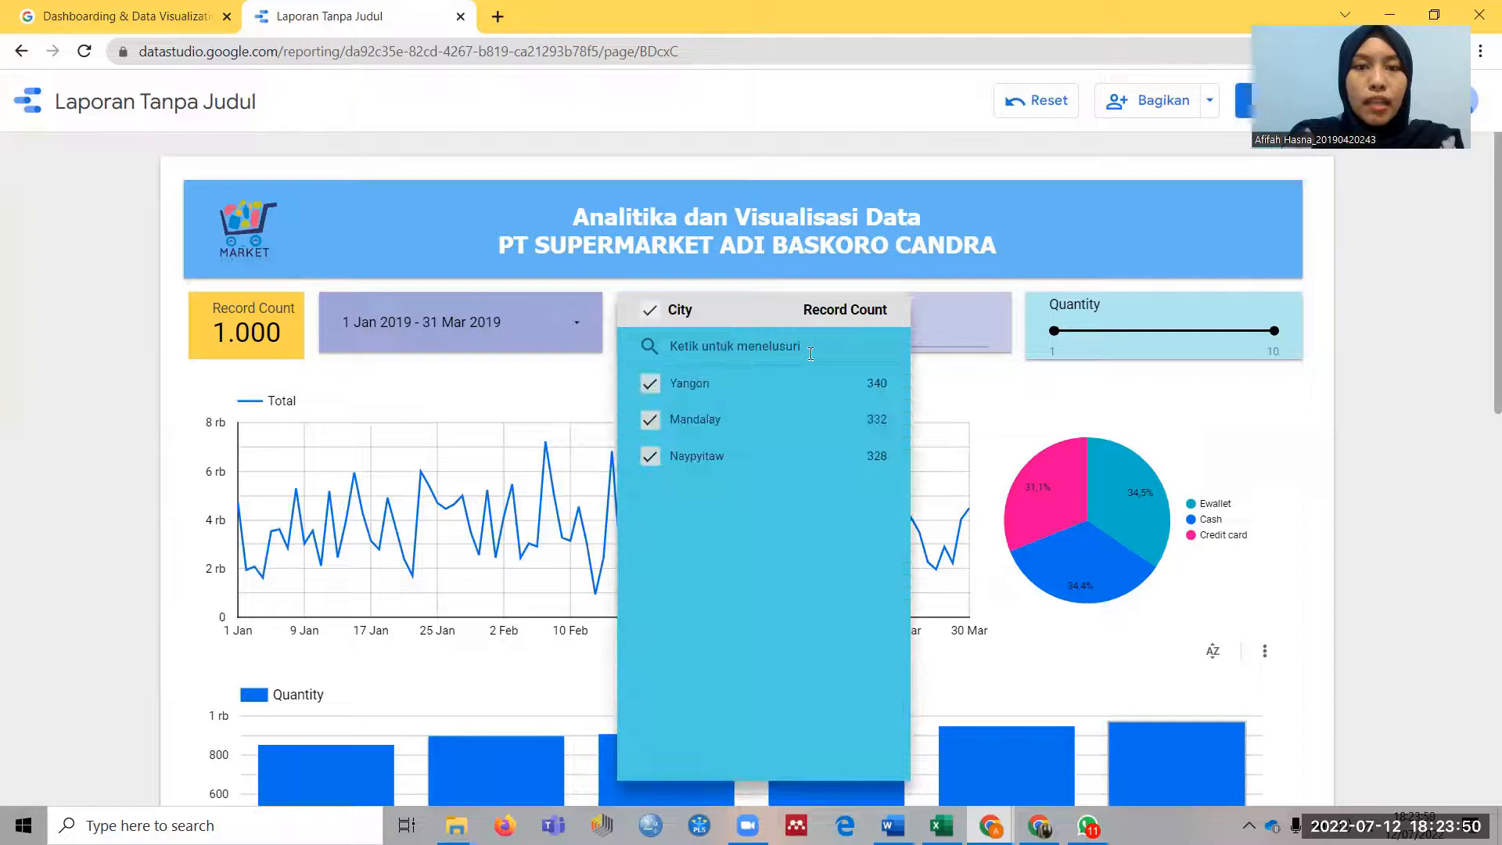
pyautogui.click(860, 386)
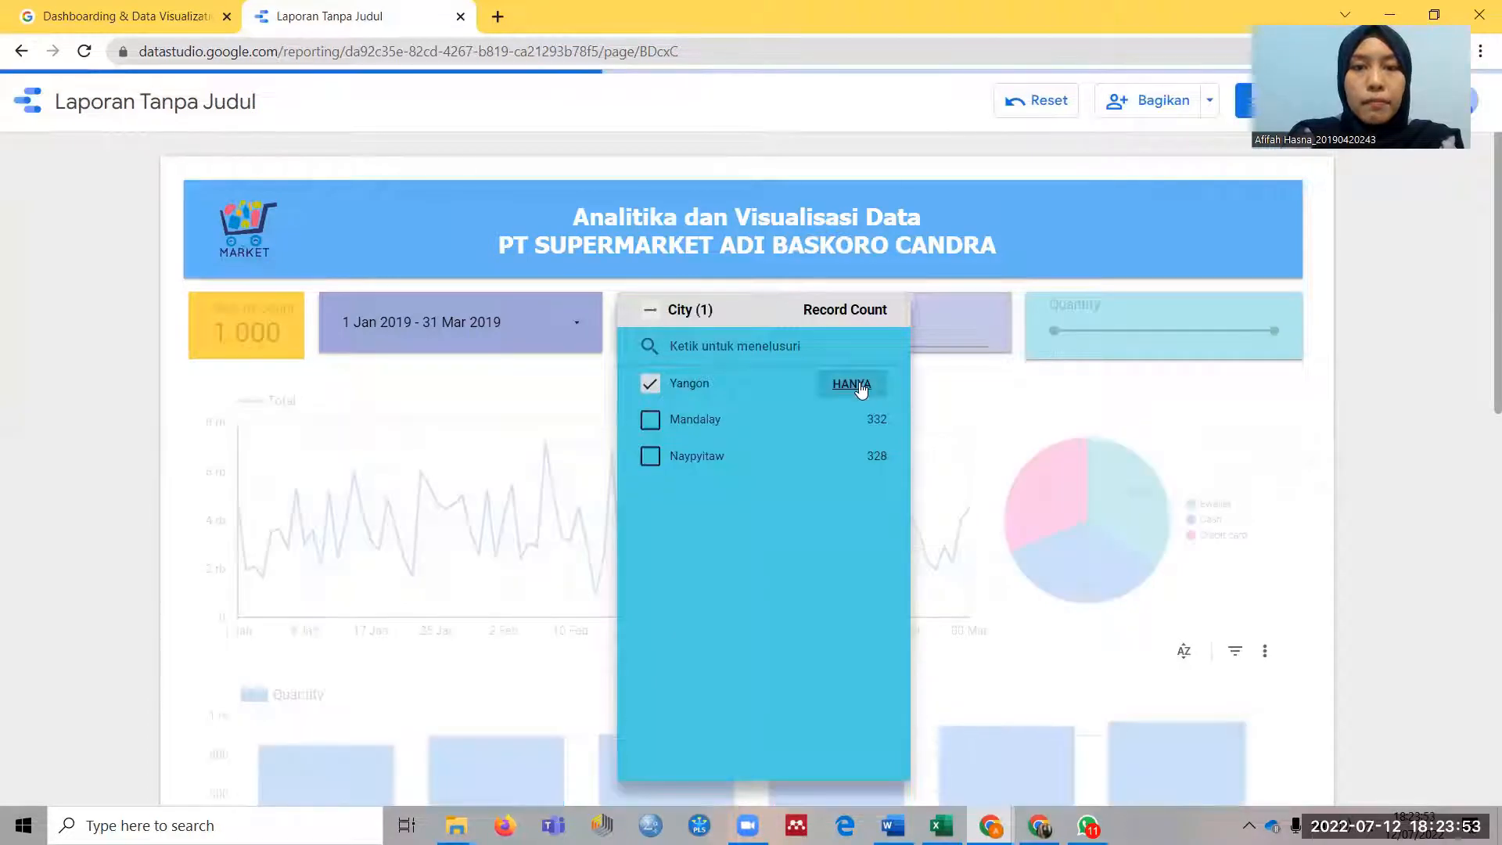
pyautogui.click(1306, 395)
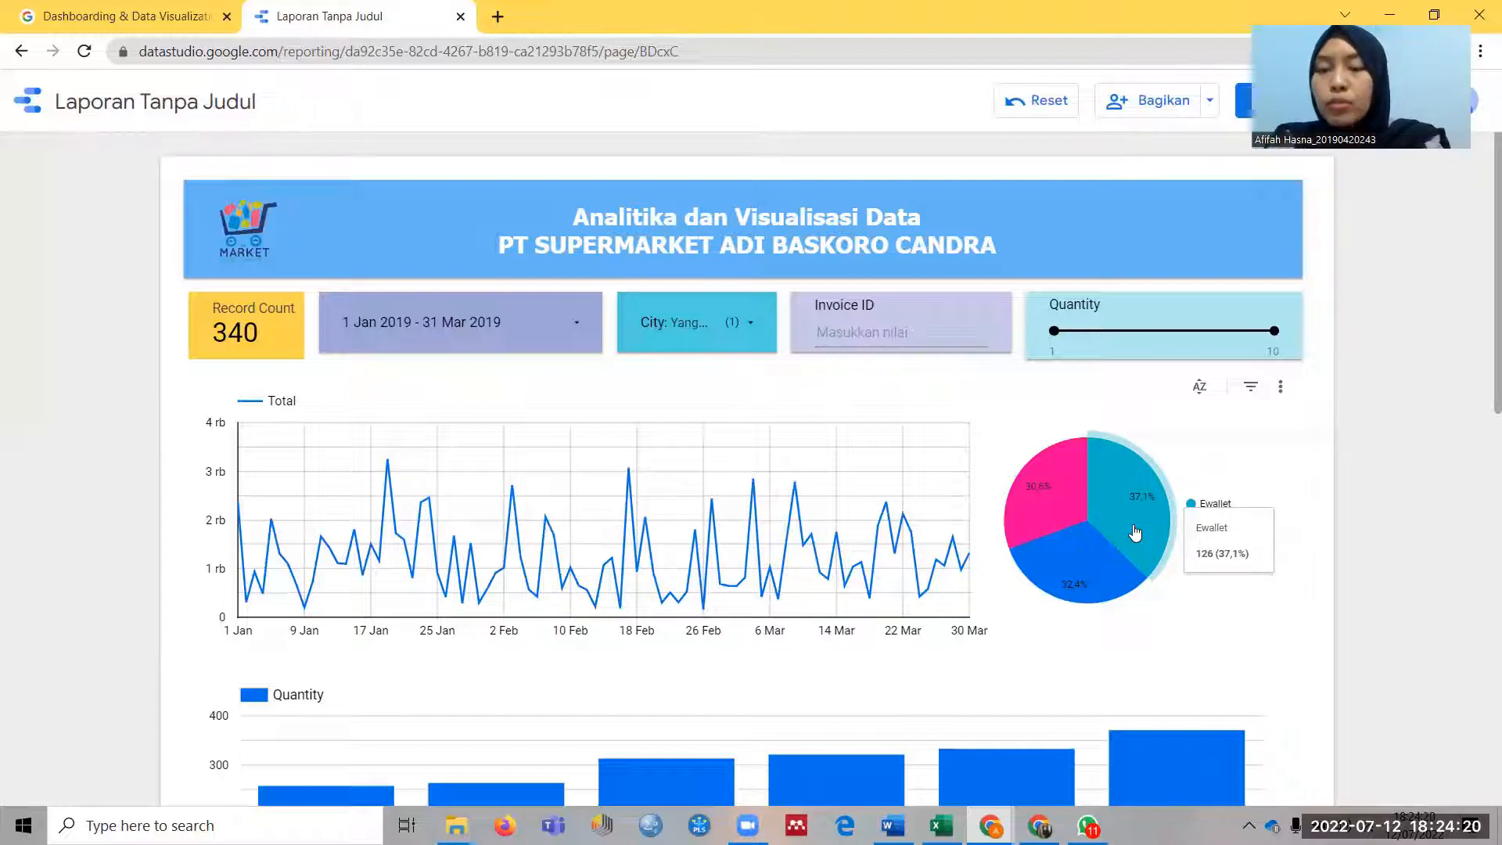
pyautogui.scroll(-6, 1319, 629)
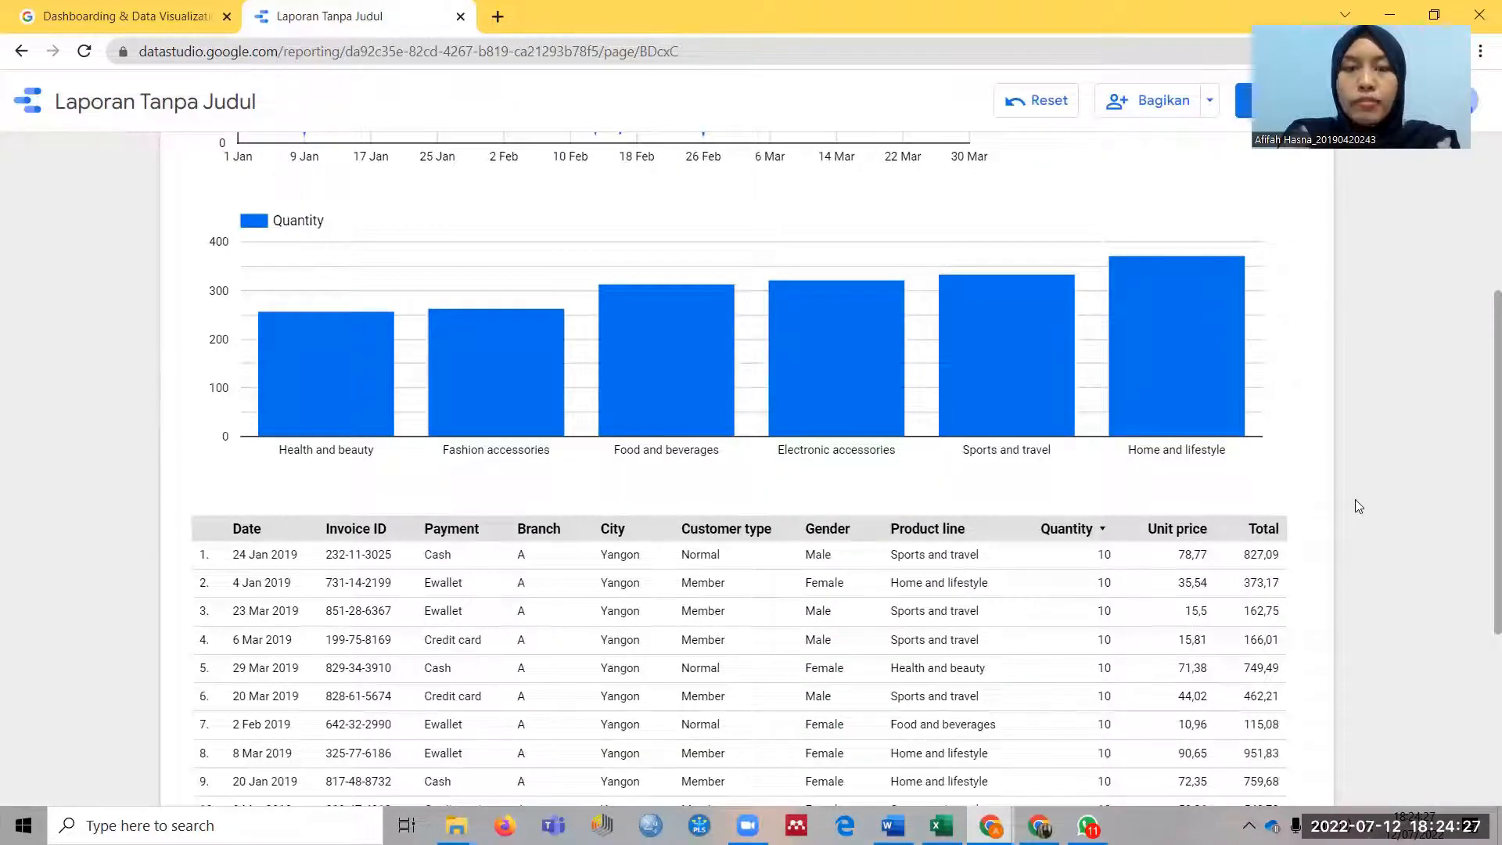
pyautogui.scroll(-3, 761, 444)
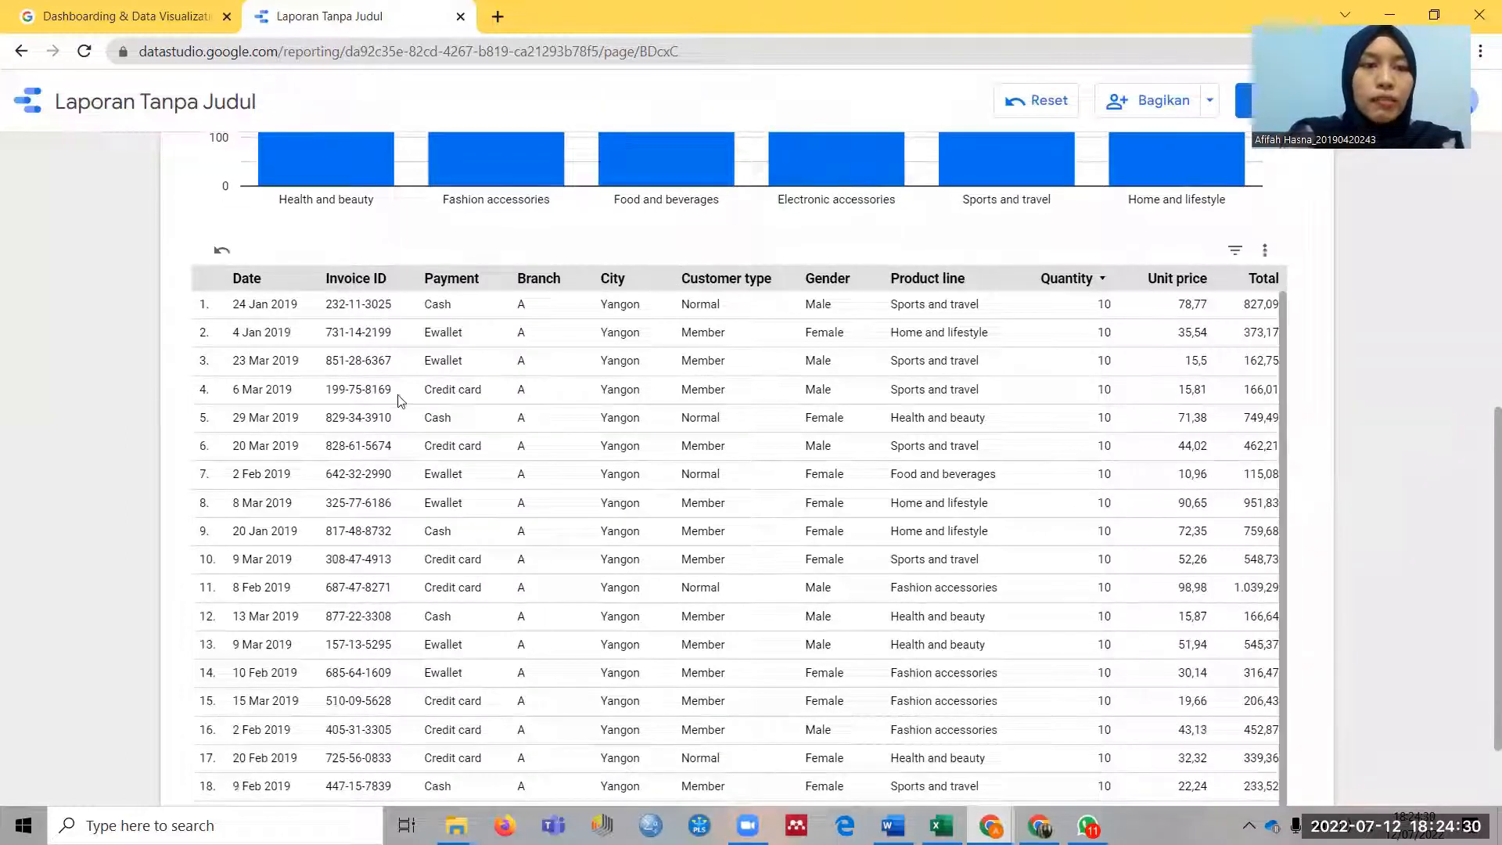
pyautogui.scroll(-2, 1360, 532)
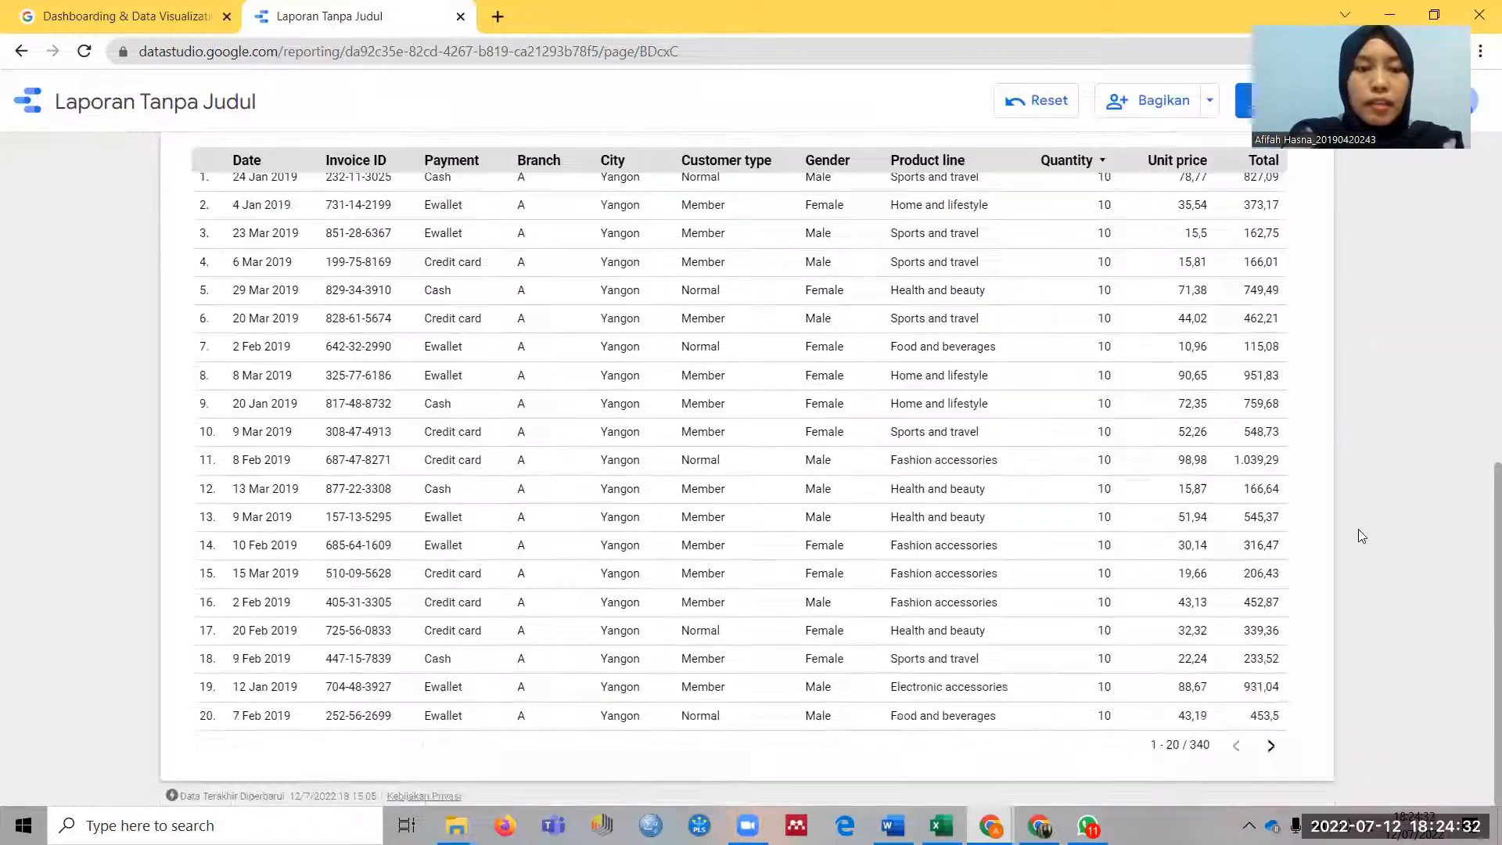
pyautogui.scroll(10, 1359, 529)
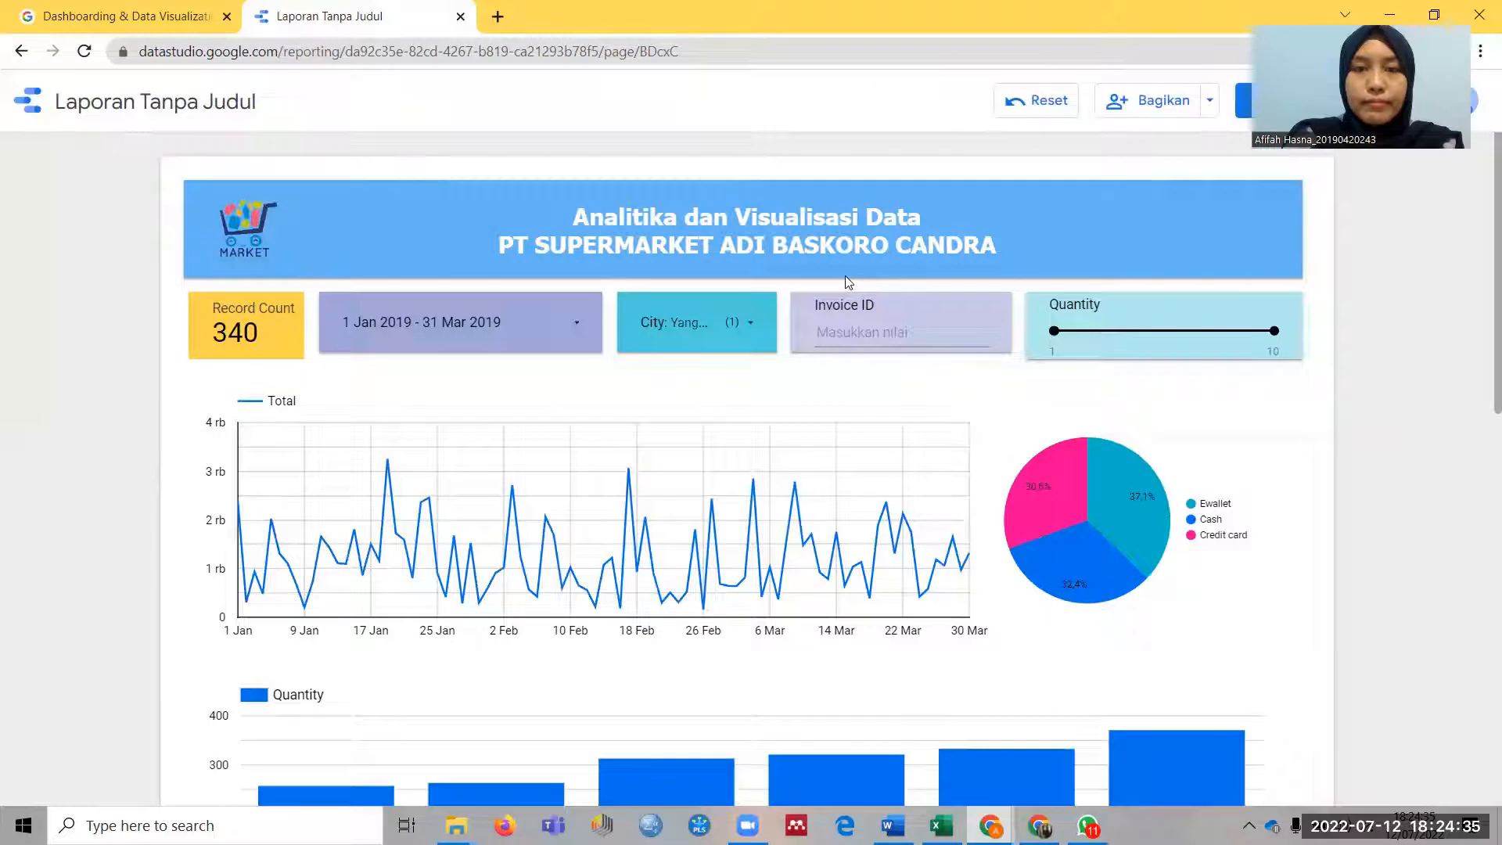
# Include Mandalay and Naypyitaw in the City filter again alongside Yangon
pyautogui.click(747, 328)
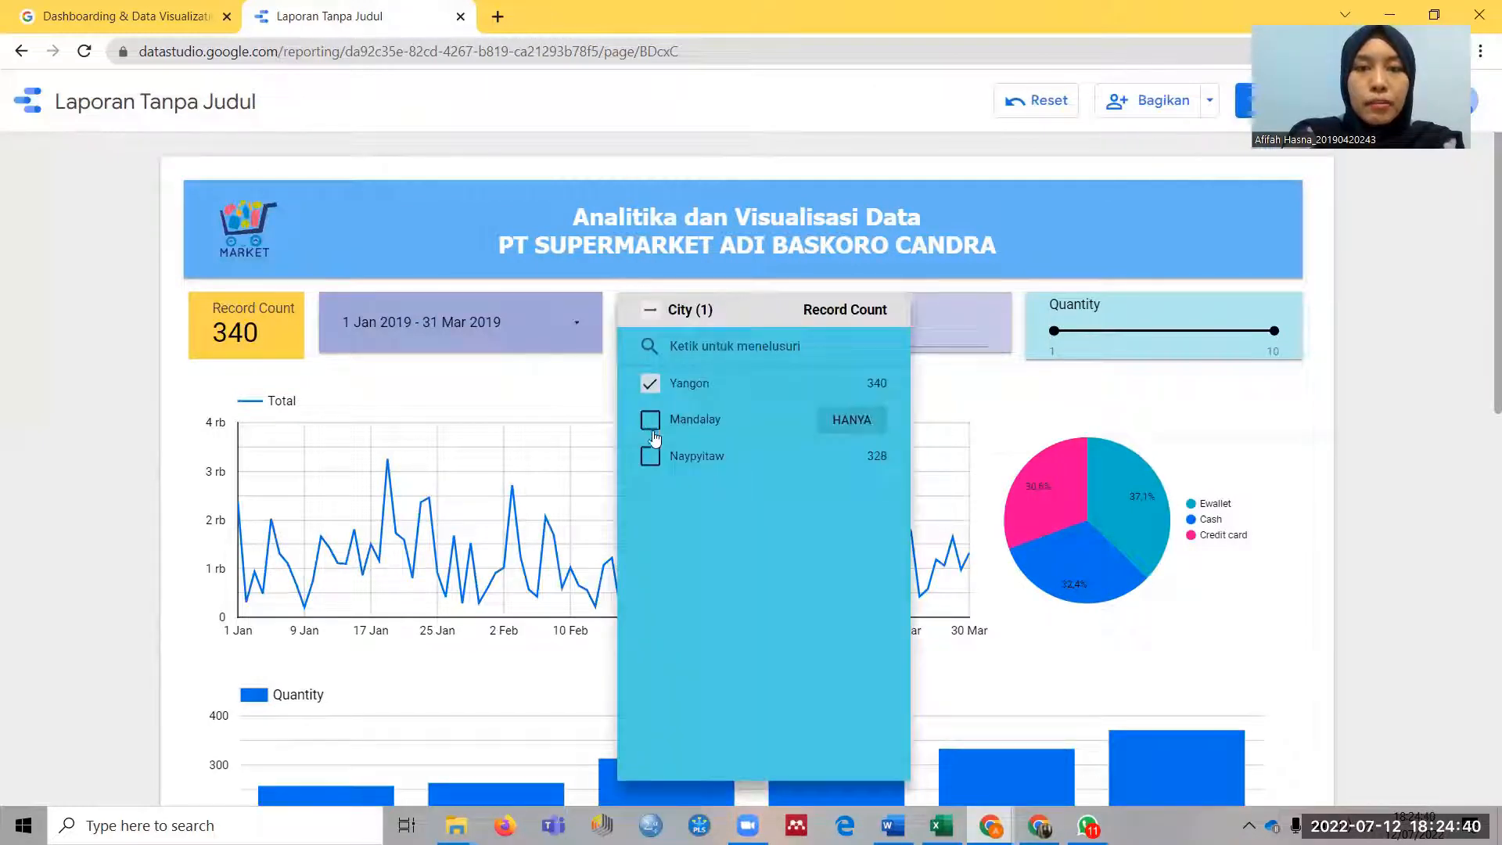
pyautogui.click(654, 431)
pyautogui.click(650, 456)
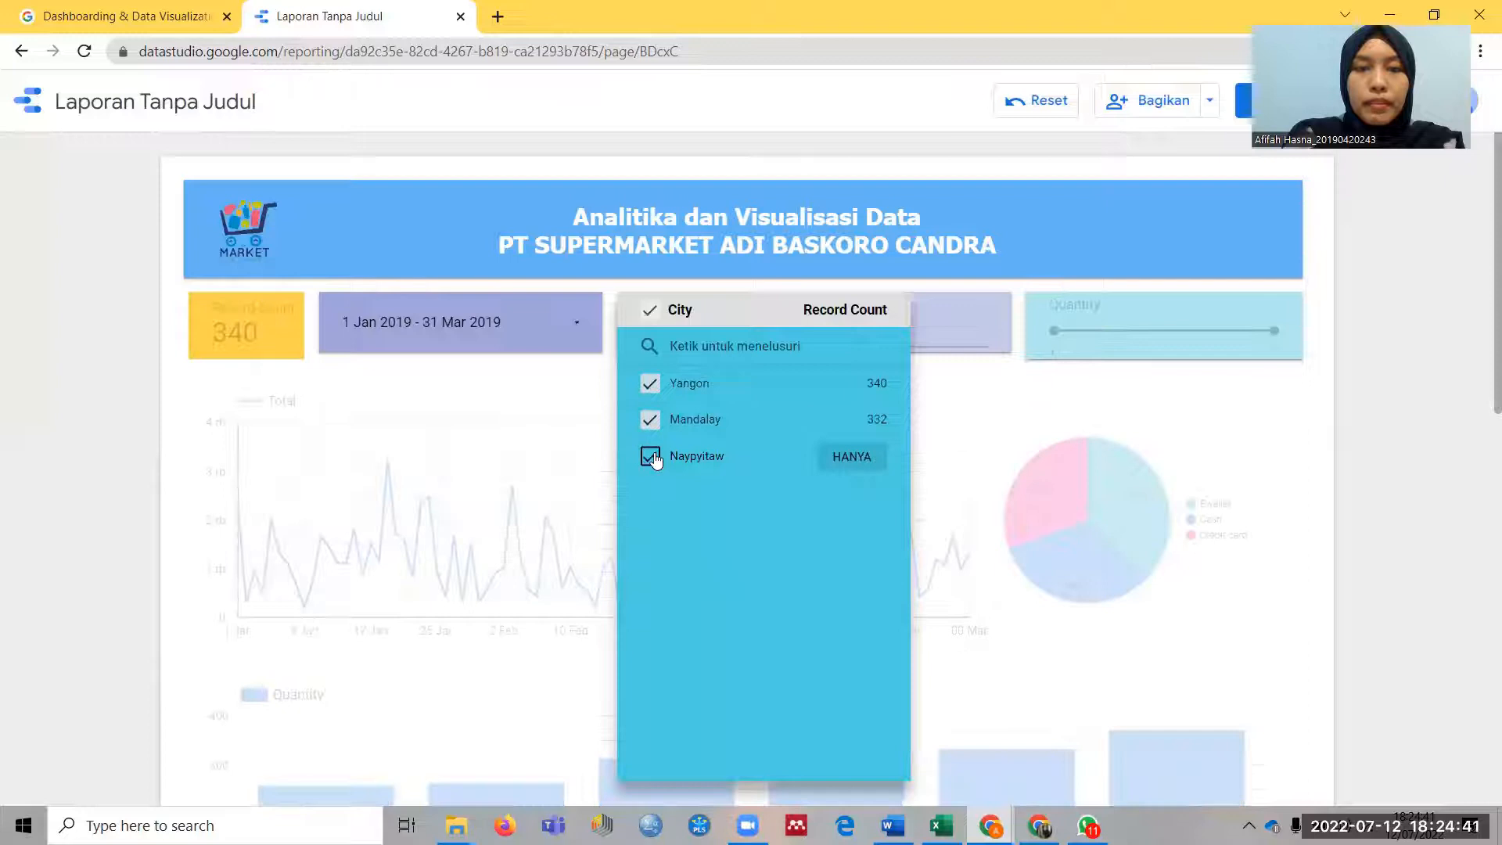
pyautogui.click(1375, 426)
# Test the Quantity filter with the range 7 to 10 on the charts and table, and restore its range to 1 to 10
pyautogui.moveTo(1056, 329); pyautogui.dragTo(1202, 331)
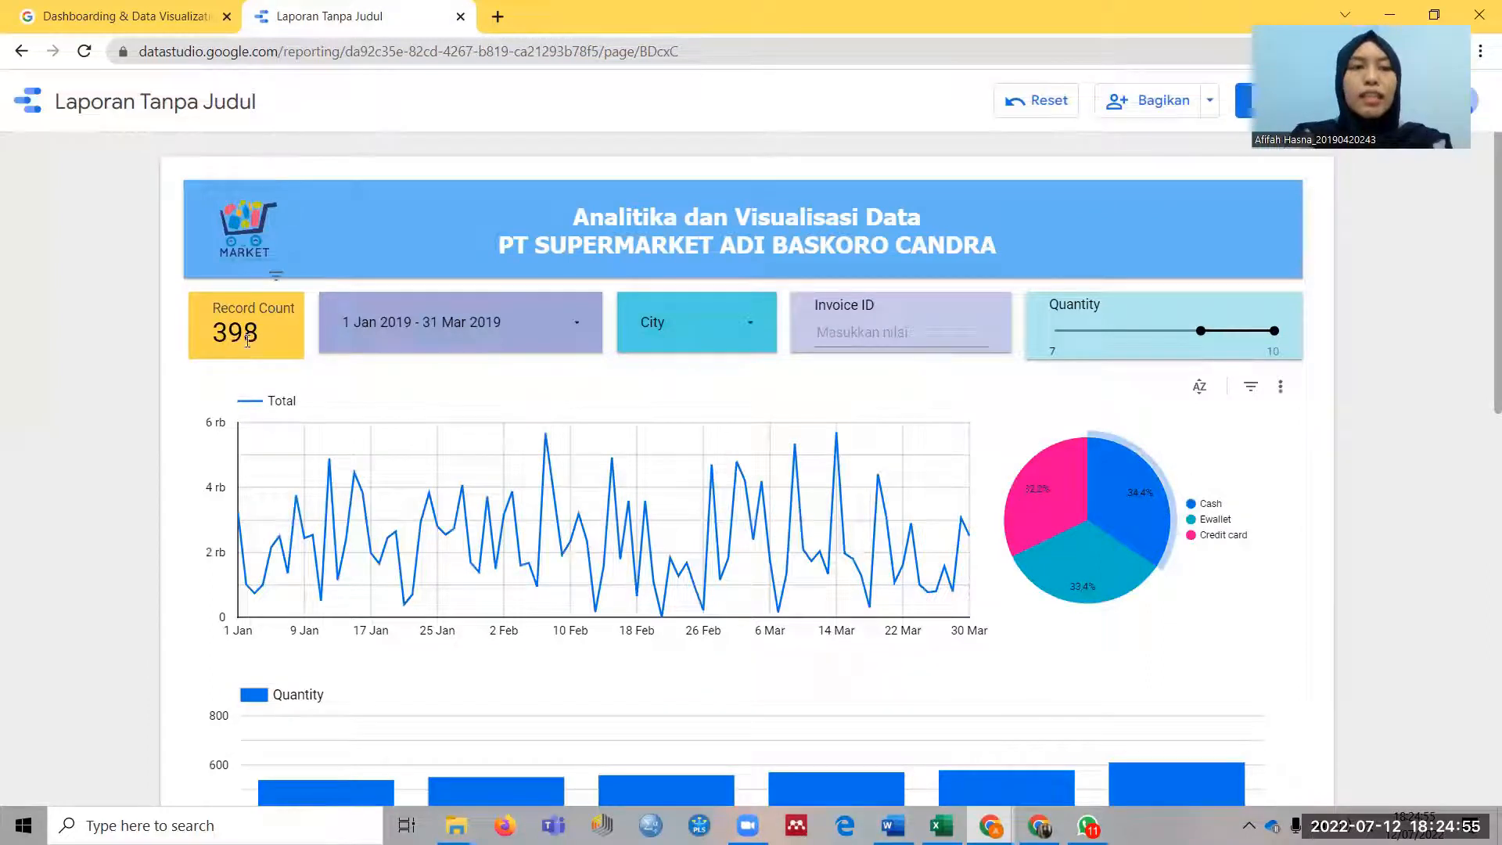
pyautogui.scroll(-4, 812, 543)
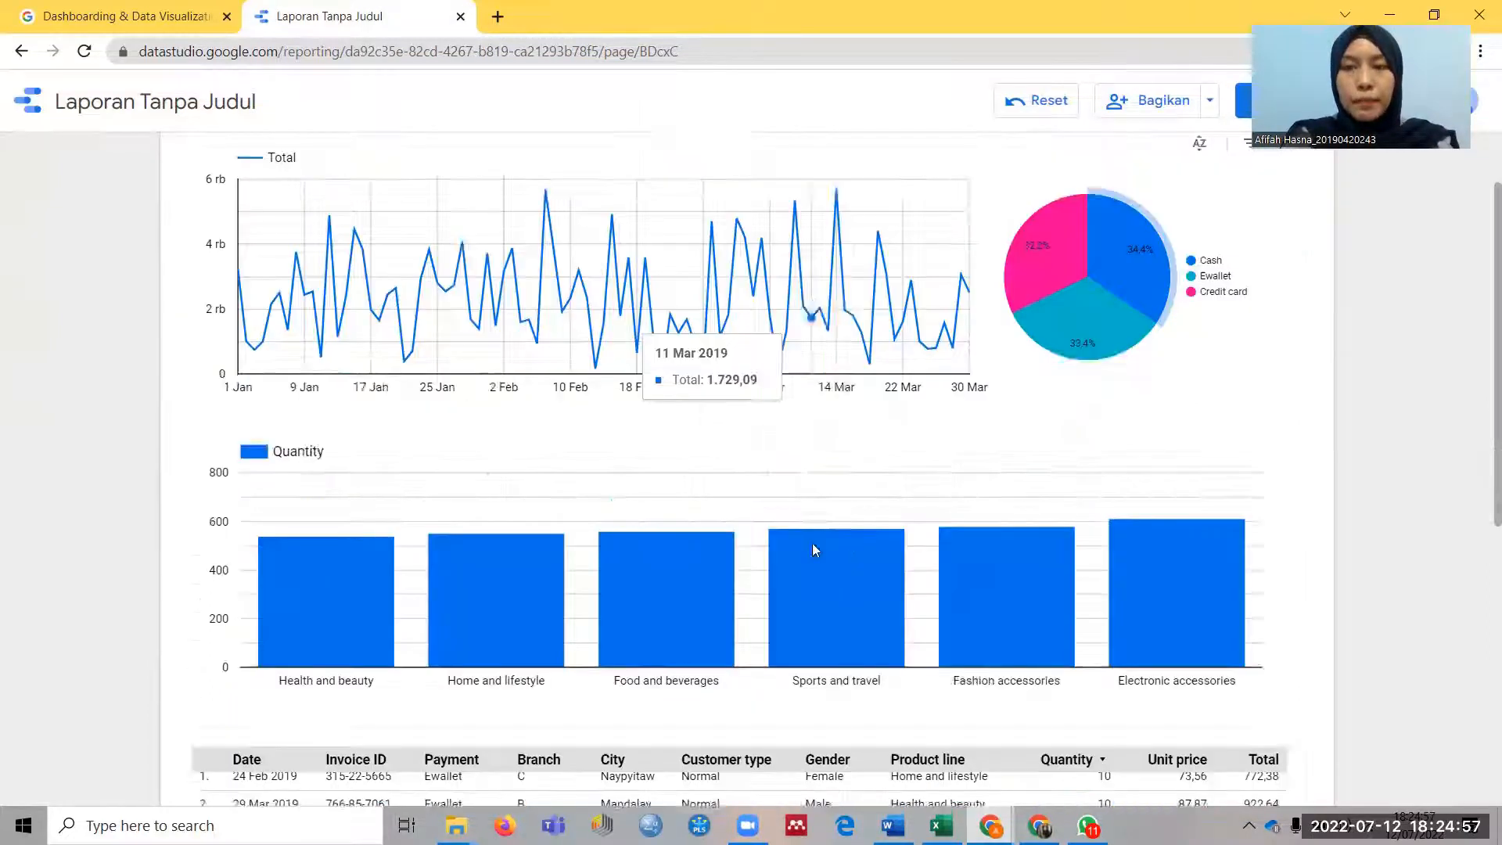
pyautogui.scroll(2, 812, 543)
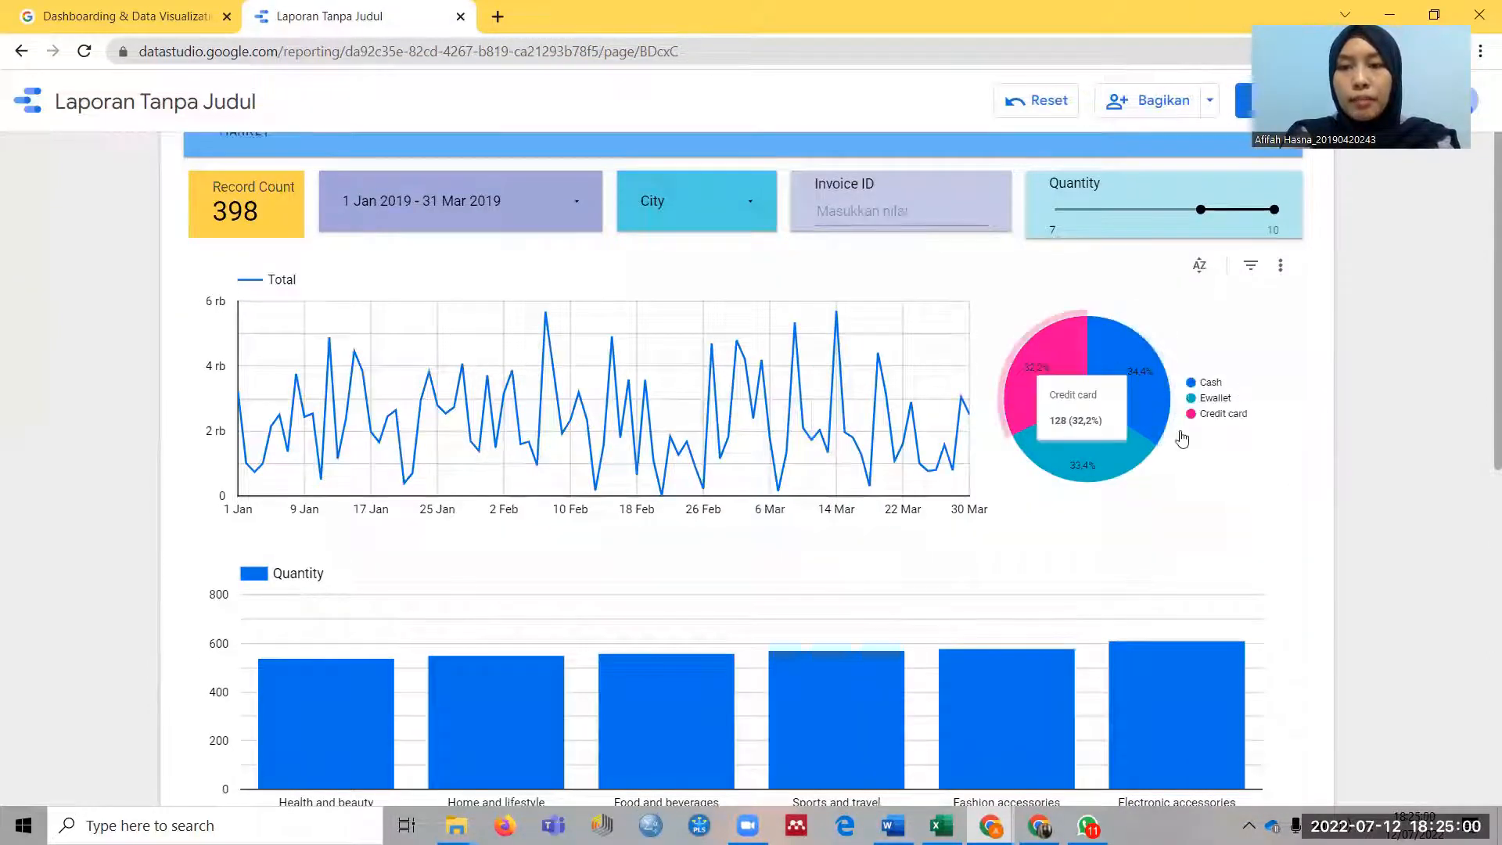
pyautogui.scroll(-5, 1321, 583)
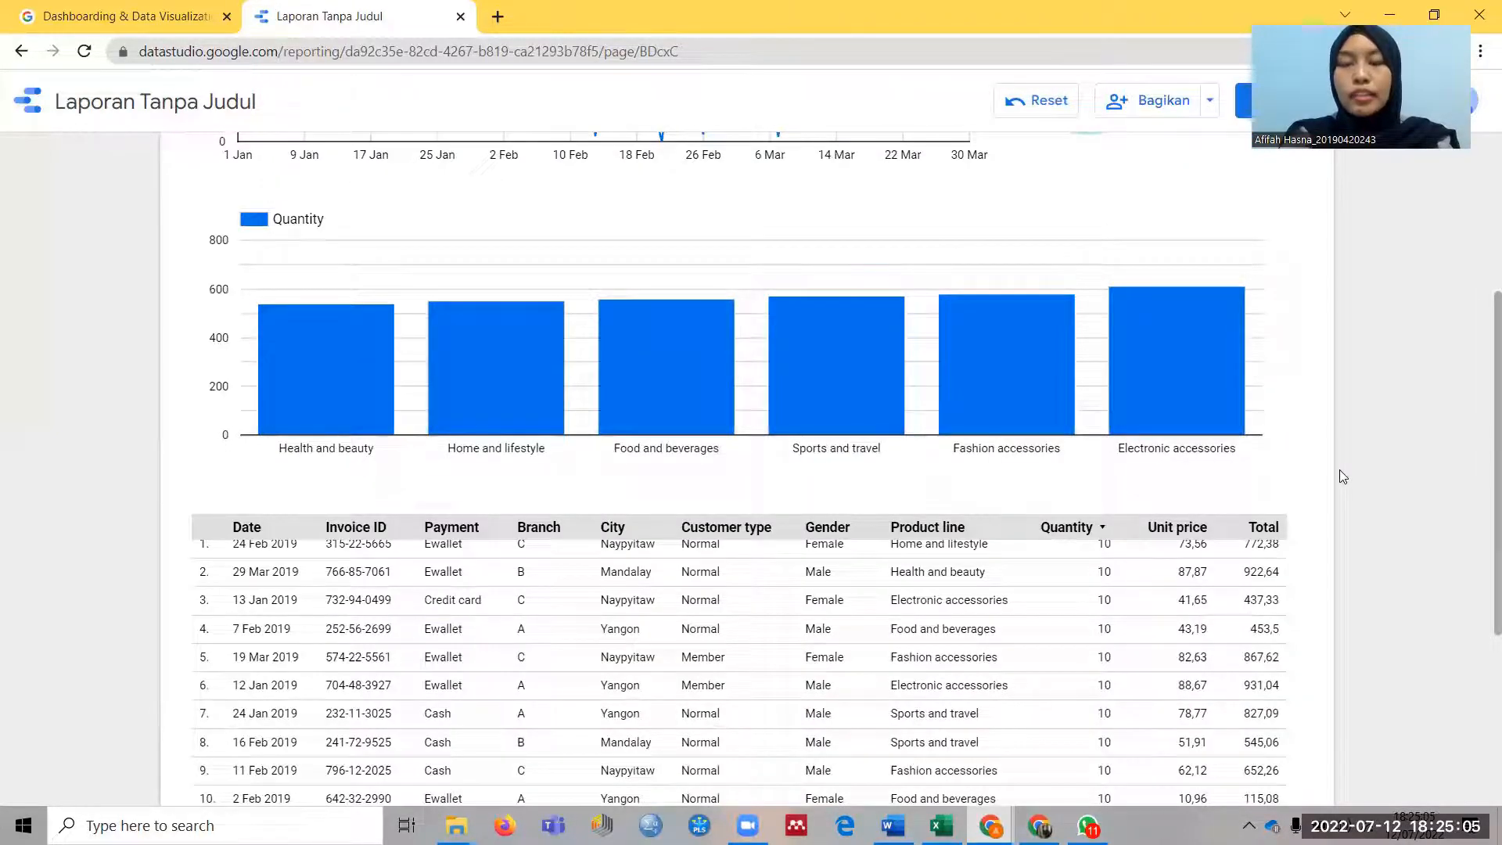
pyautogui.scroll(-5, 1339, 469)
pyautogui.scroll(1, 790, 360)
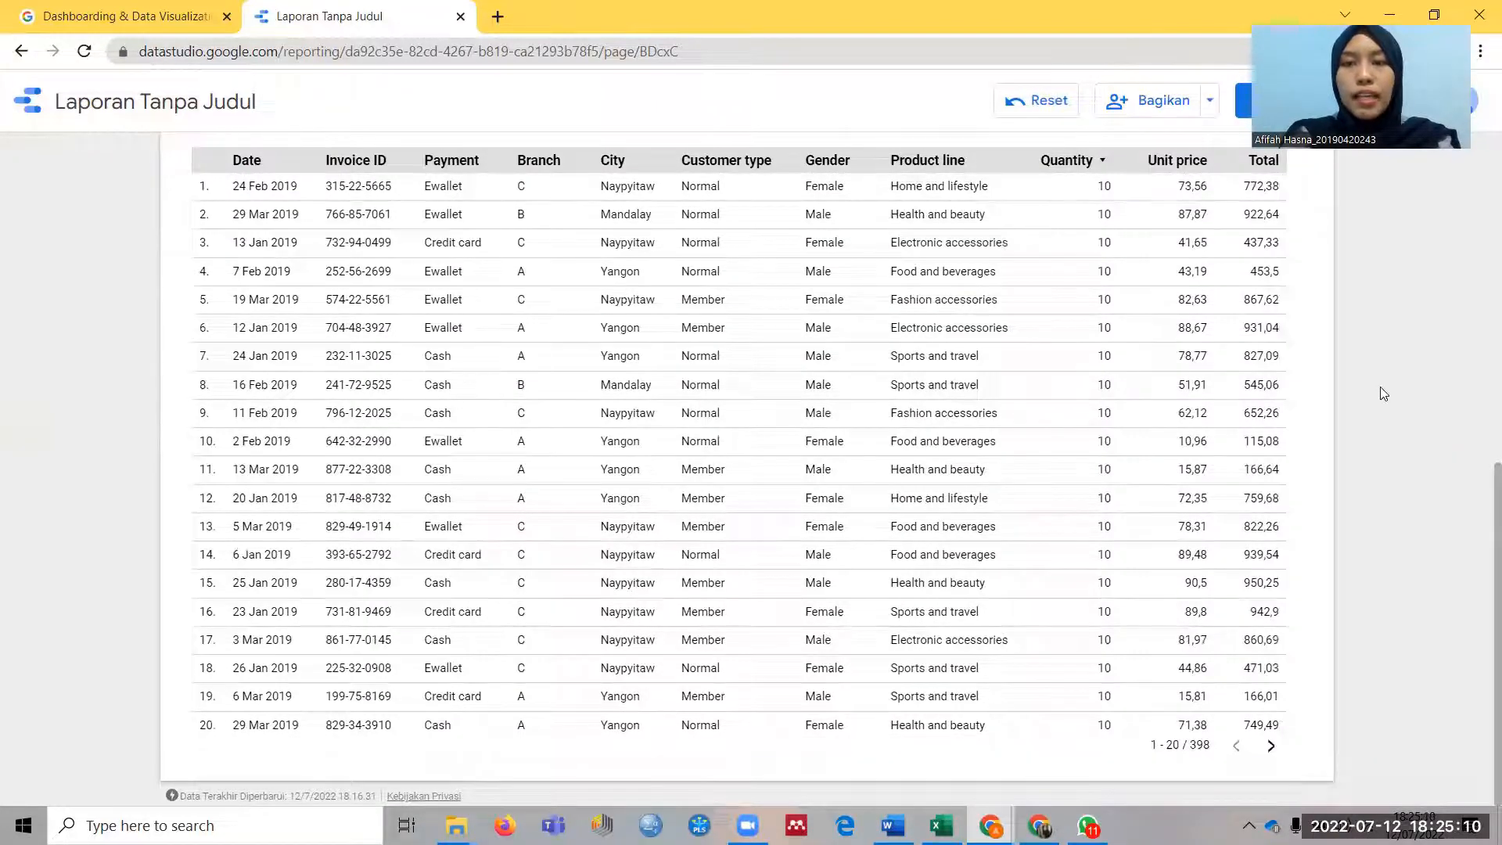
pyautogui.scroll(10, 1378, 391)
pyautogui.moveTo(1200, 321); pyautogui.dragTo(1054, 330)
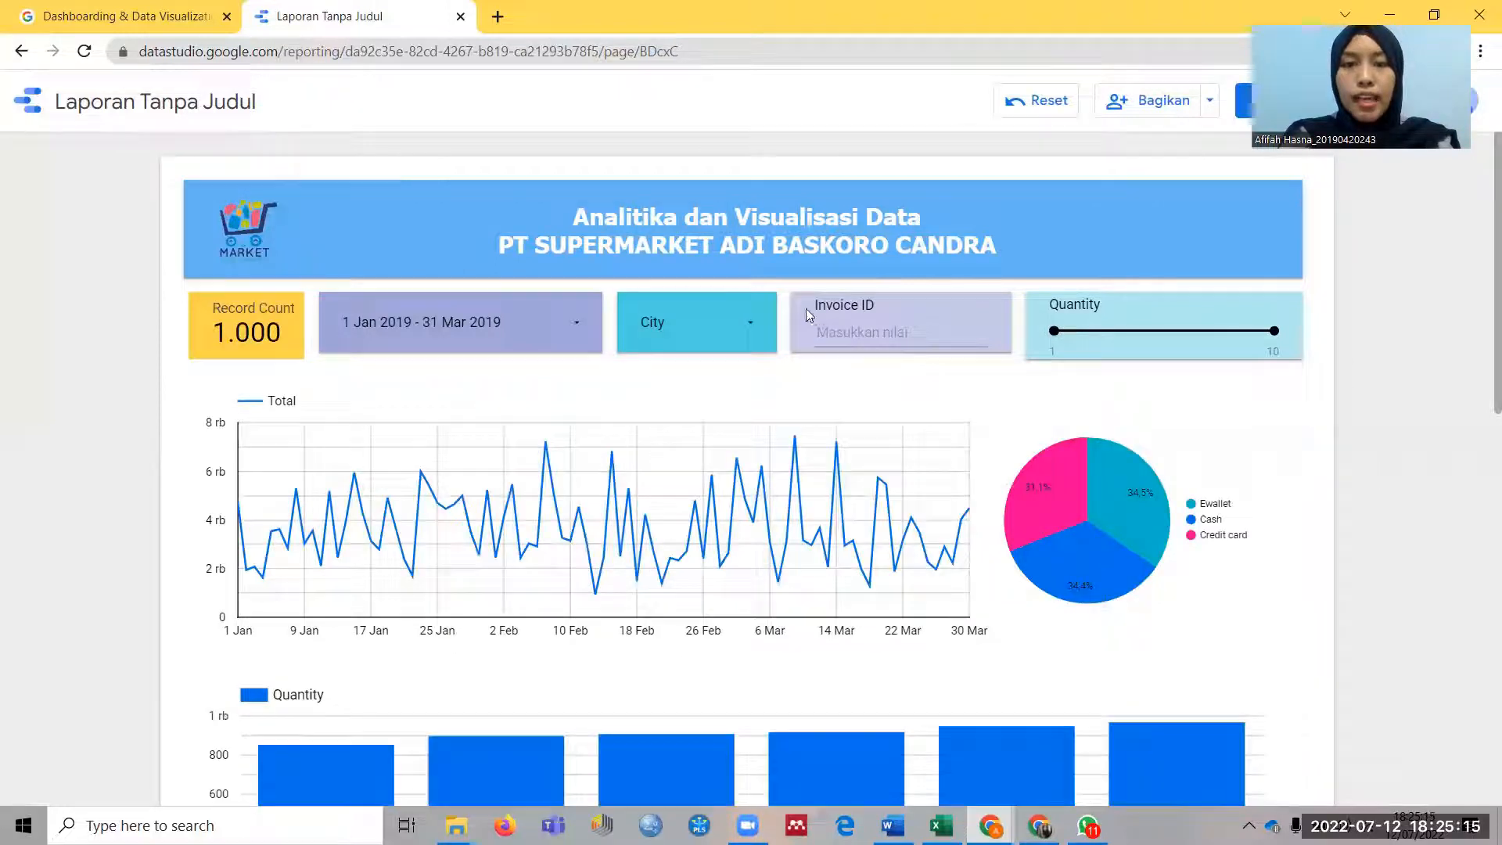
# Filter the report by the Invoice ID copied from the first row of the transaction table
pyautogui.scroll(-8, 1348, 527)
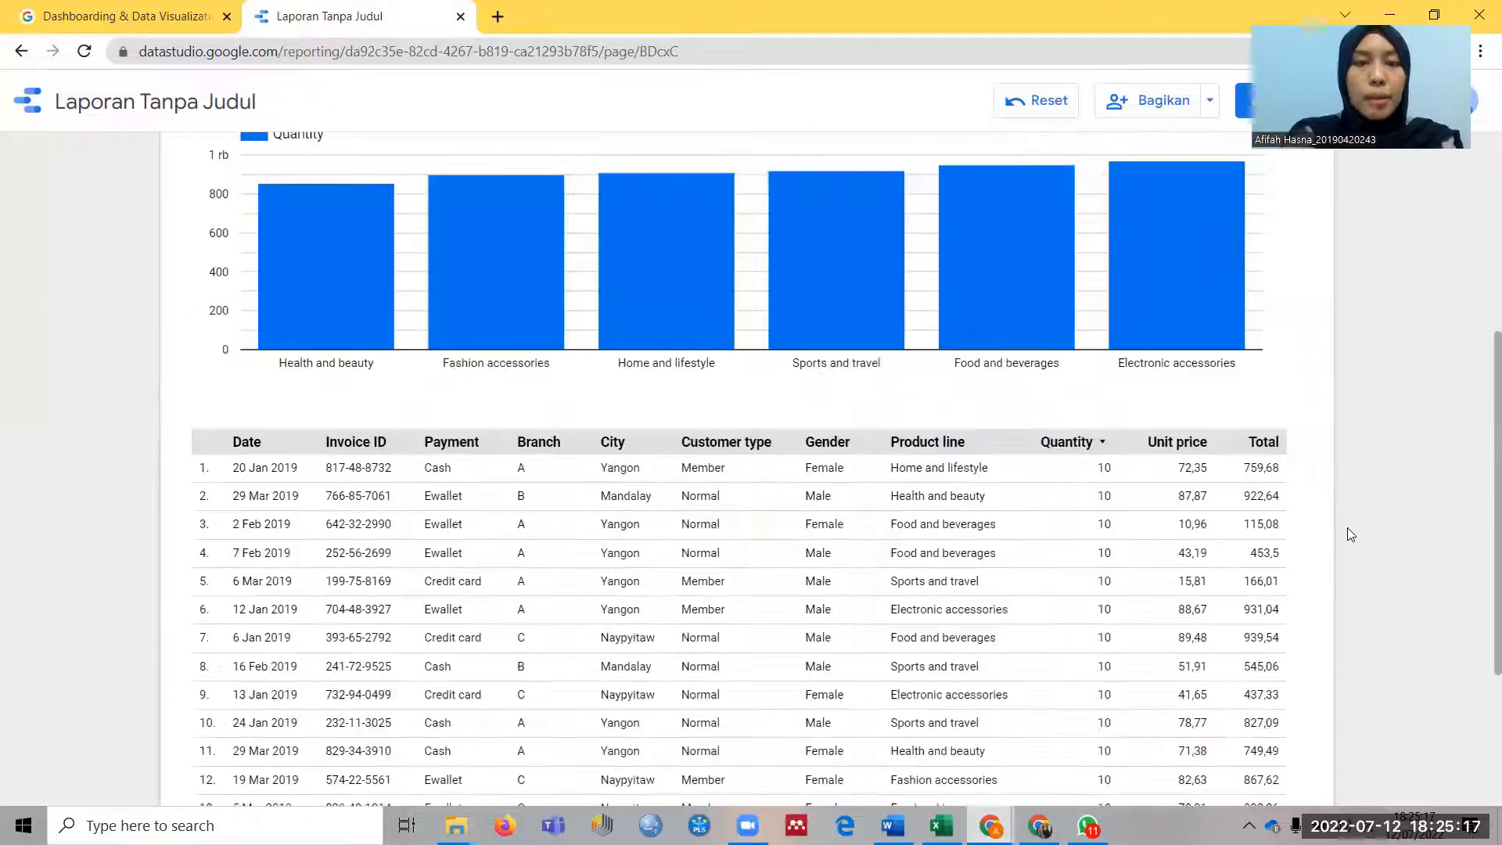
pyautogui.moveTo(327, 433); pyautogui.dragTo(391, 436)
pyautogui.hotkey('ctrl', 'c')
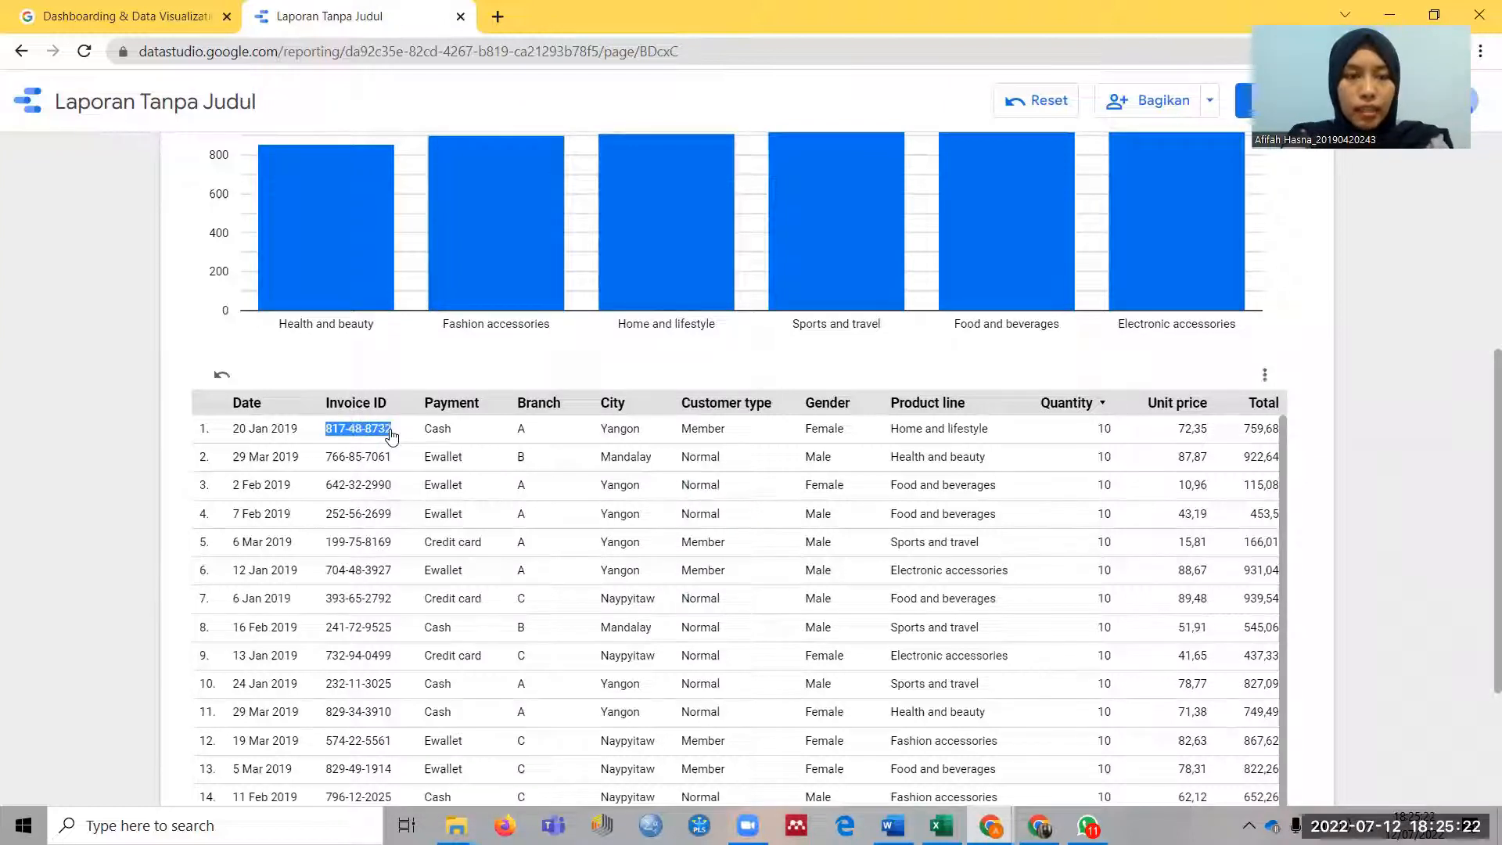
pyautogui.scroll(8, 898, 310)
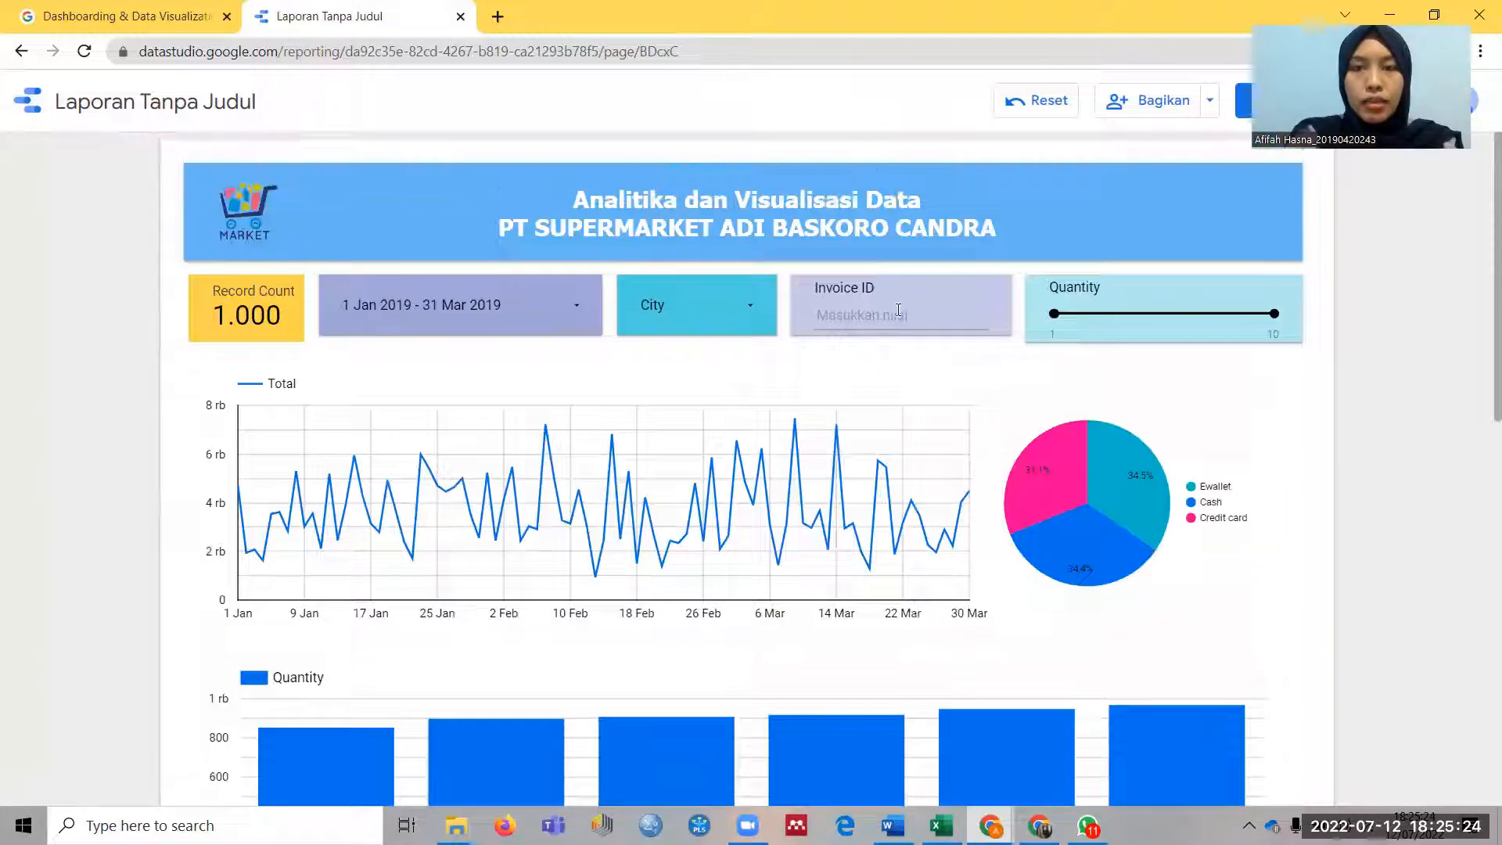
pyautogui.click(878, 306)
pyautogui.hotkey('ctrl', 'v')
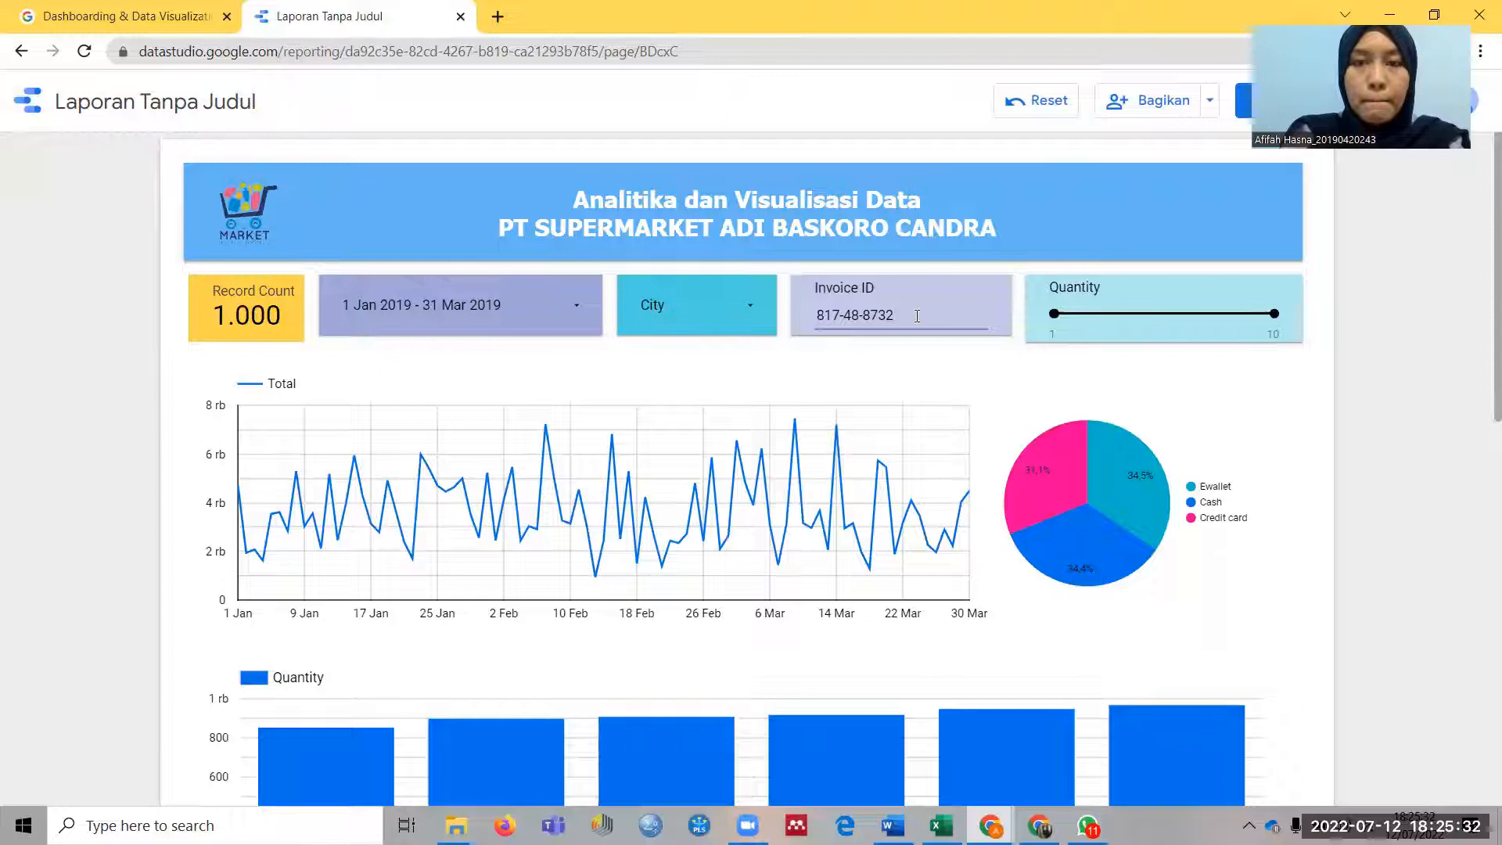
pyautogui.press('Return')
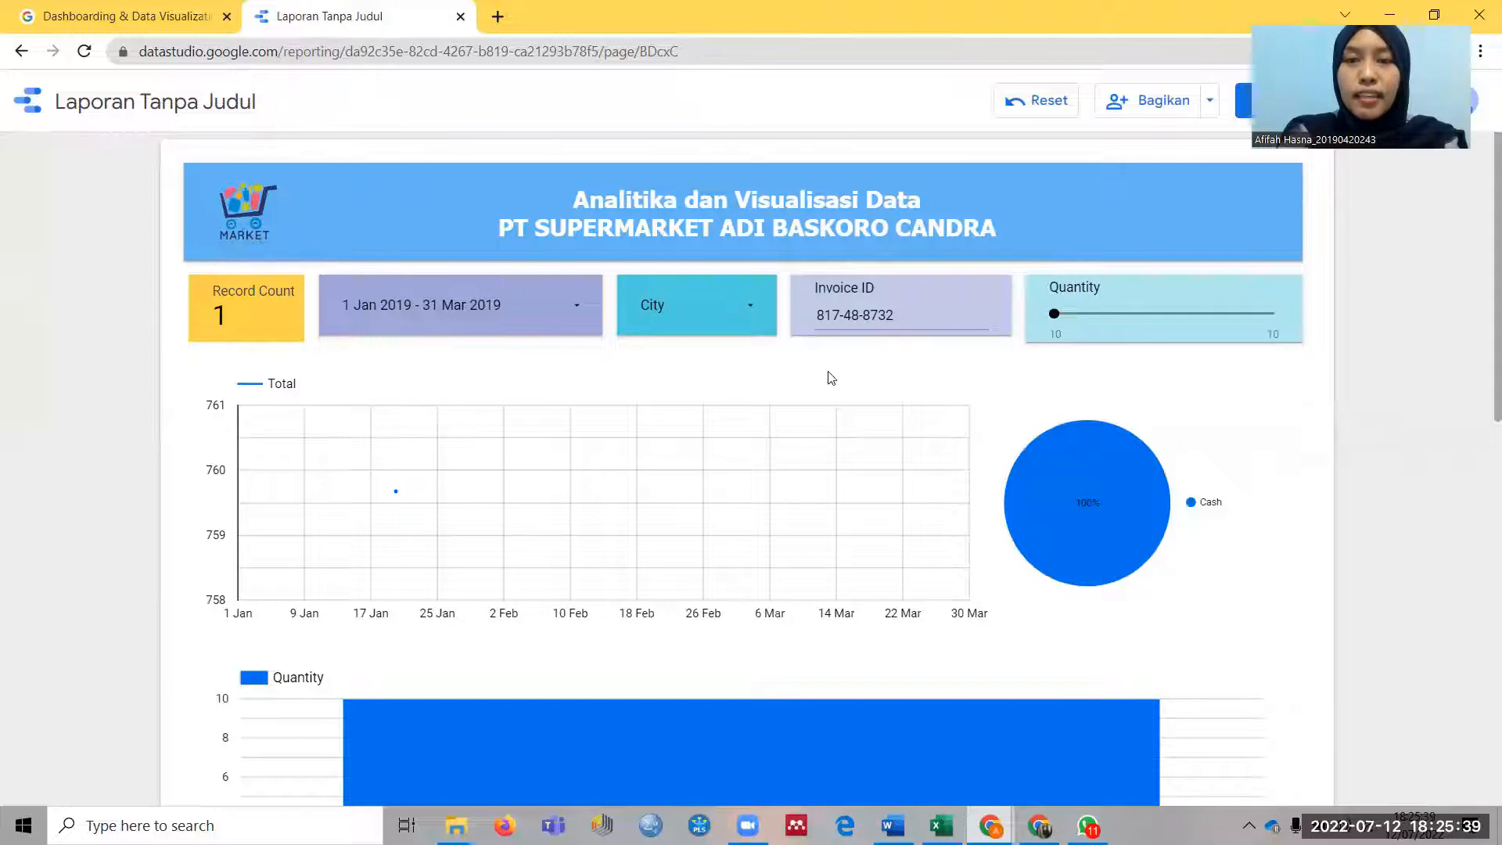
# Examine the single invoice's data point in the line chart, its product line bar and its table row
pyautogui.scroll(-5, 916, 448)
pyautogui.scroll(2, 915, 449)
pyautogui.moveTo(397, 316)
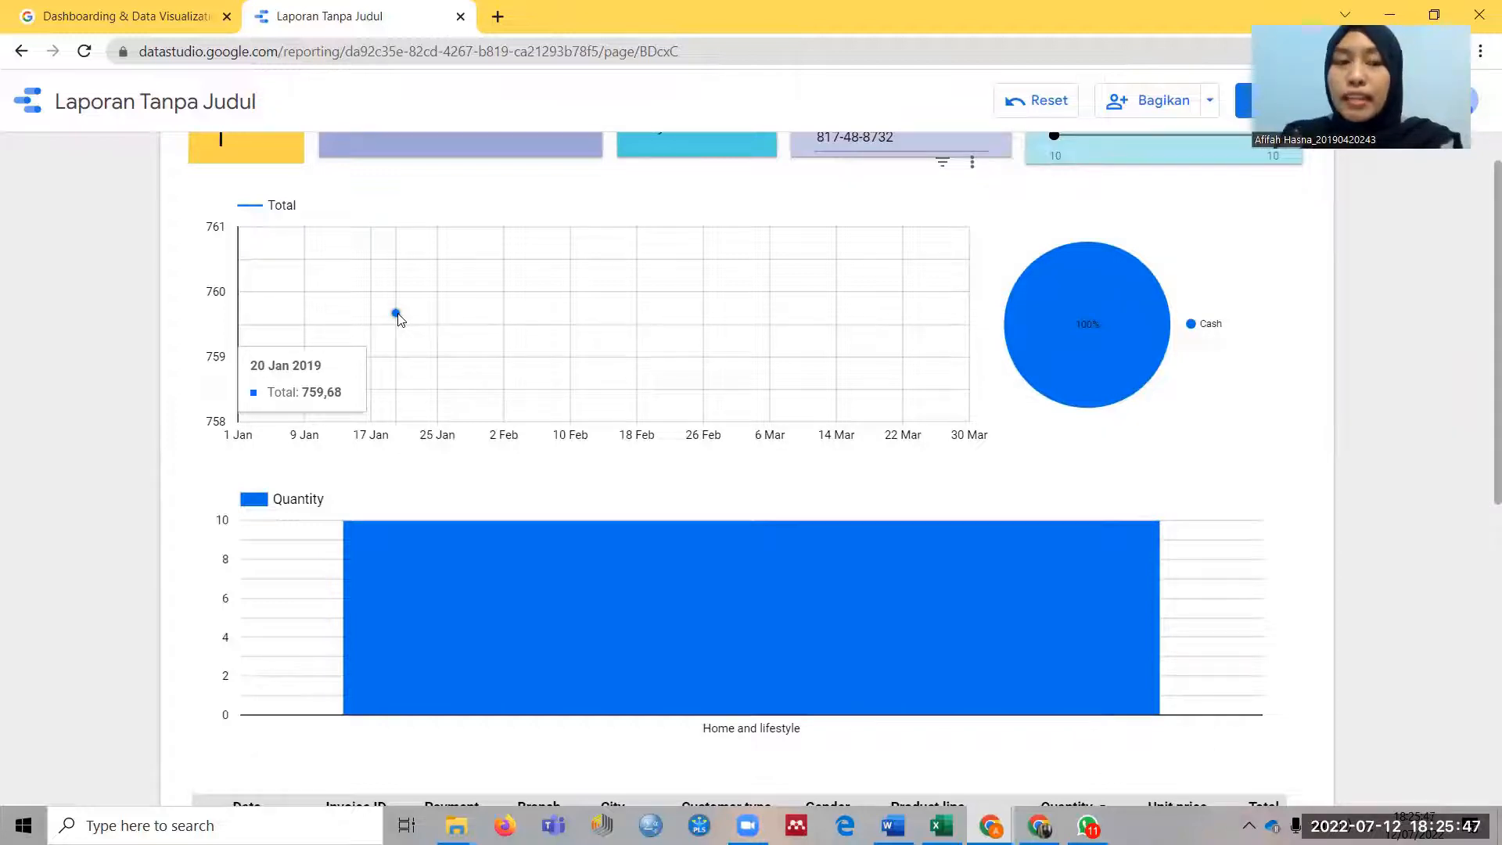
pyautogui.moveTo(436, 624)
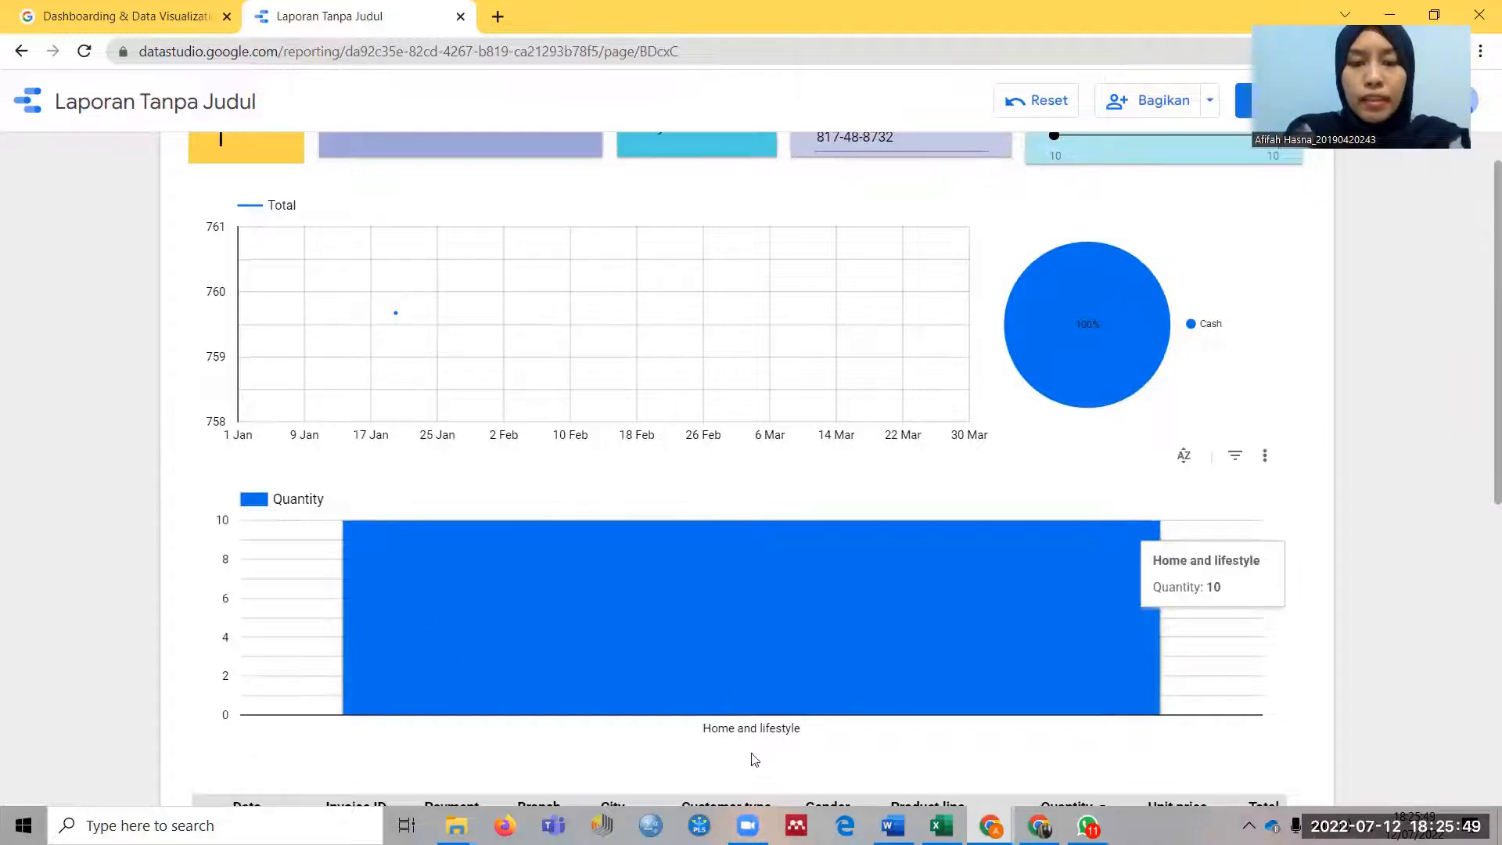
pyautogui.scroll(-4, 832, 754)
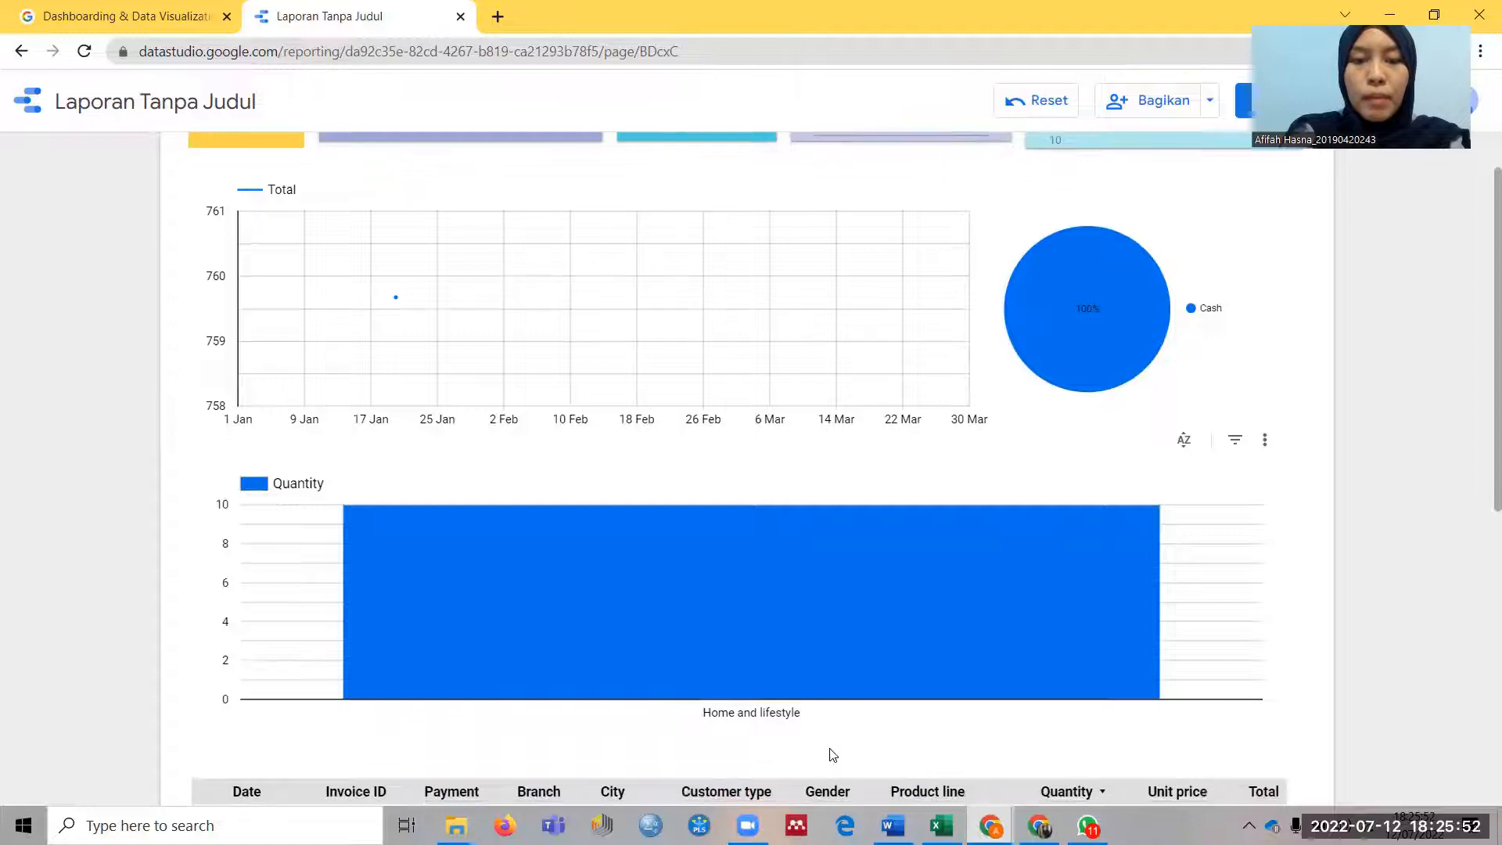
pyautogui.scroll(-2, 452, 538)
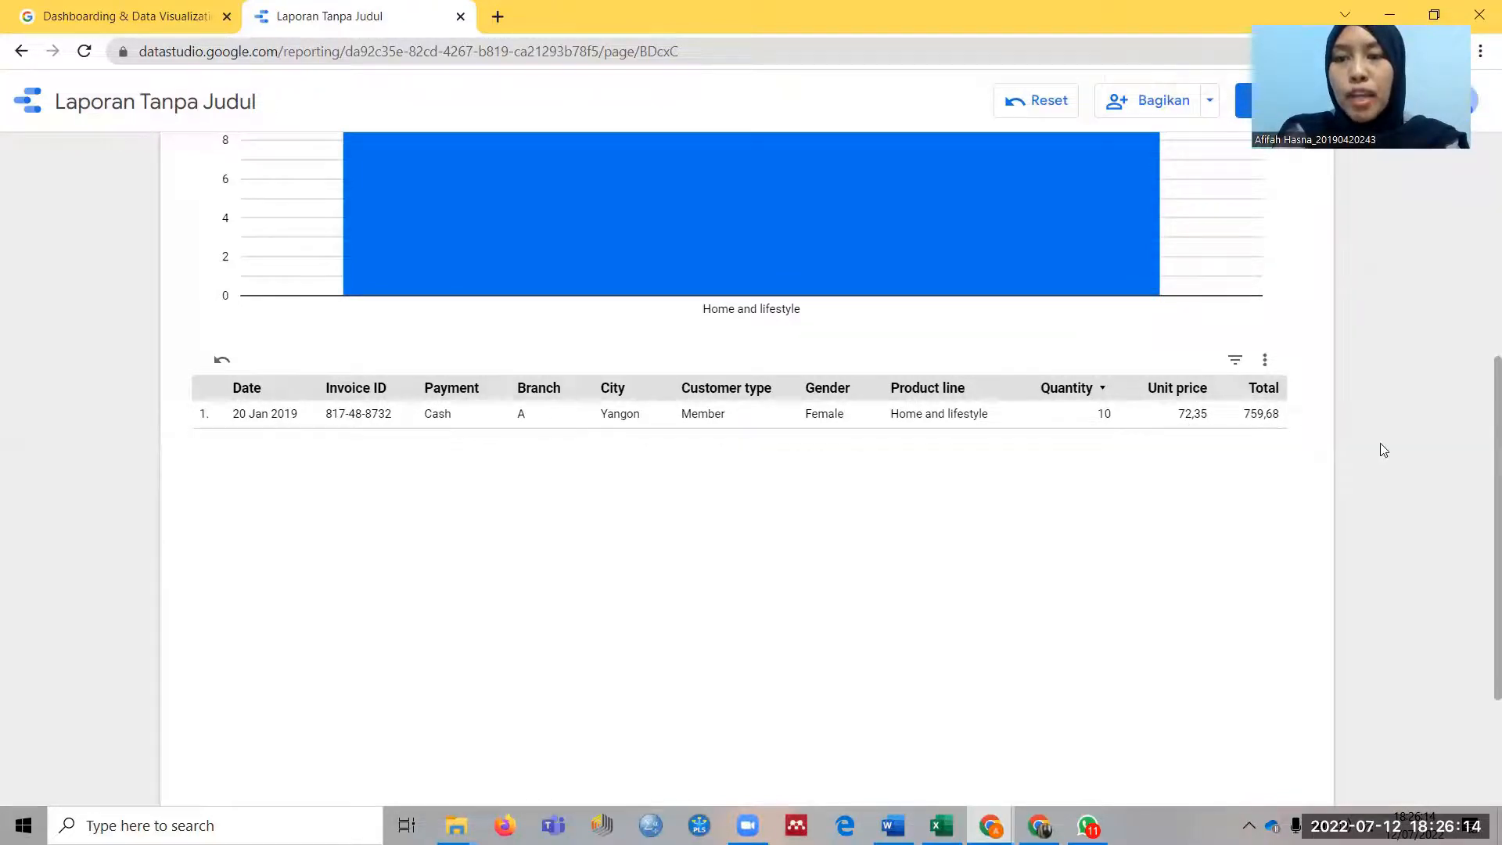
# Test the Invoice ID filter with a nonexistent number by changing its ending to 1000, and examine the charts and table
pyautogui.scroll(8, 1381, 448)
pyautogui.click(922, 330)
pyautogui.press('BackSpace')
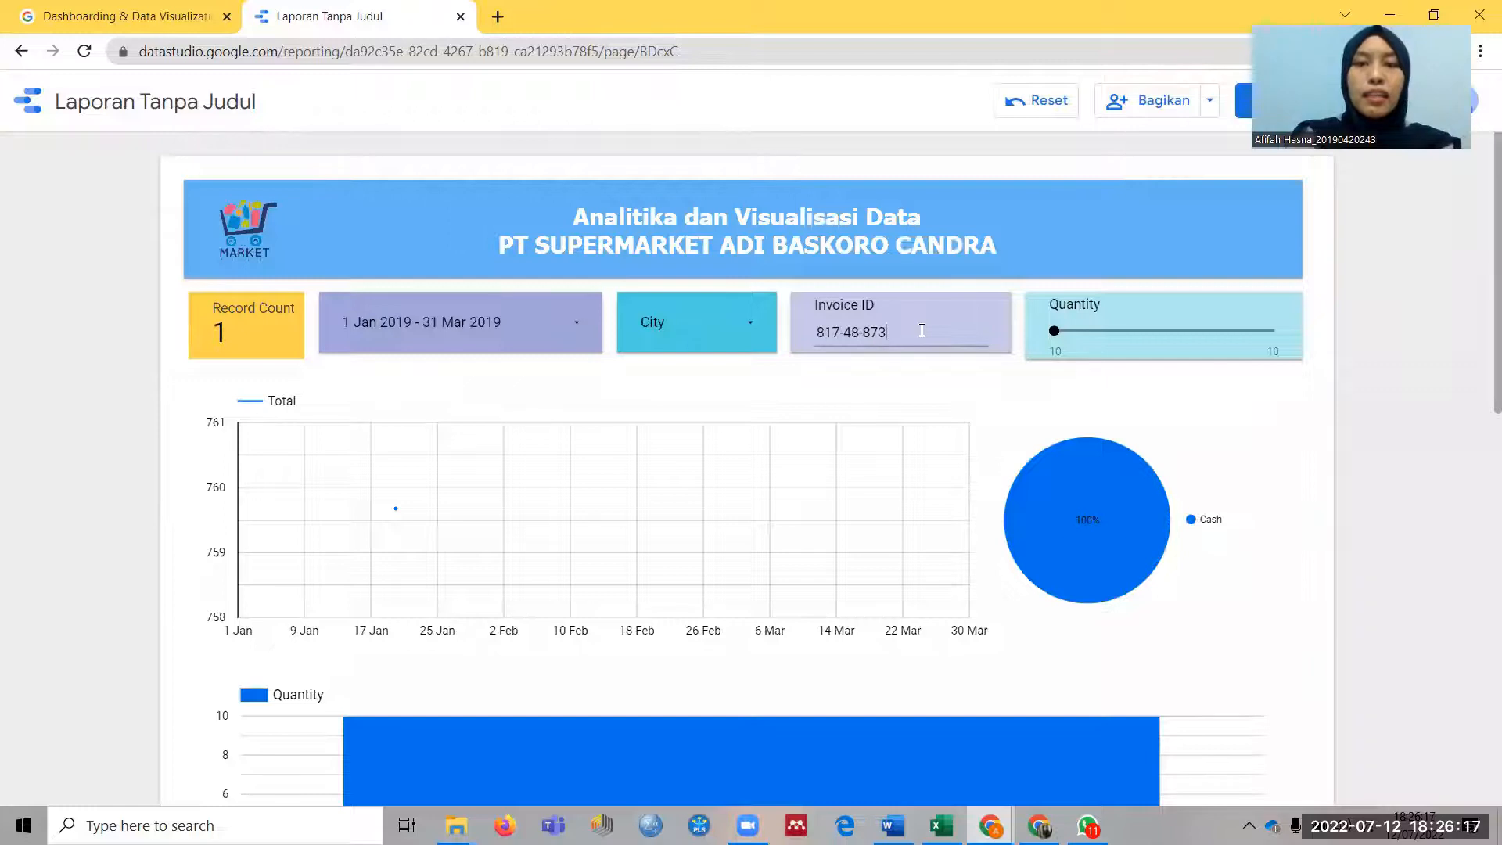
pyautogui.write('1000')
pyautogui.press('Return')
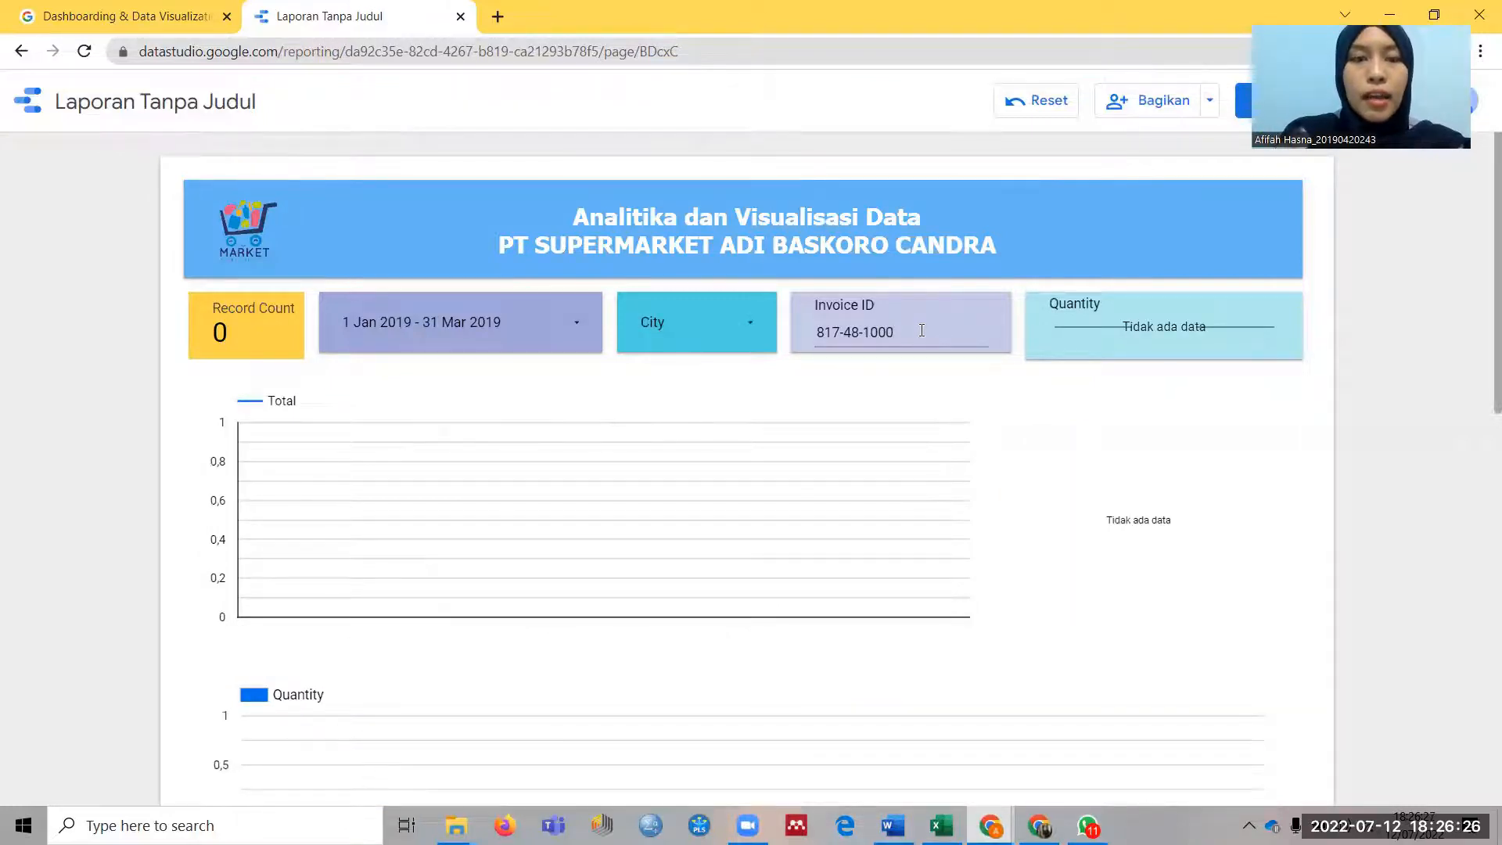
pyautogui.scroll(-4, 931, 423)
pyautogui.scroll(4, 1167, 349)
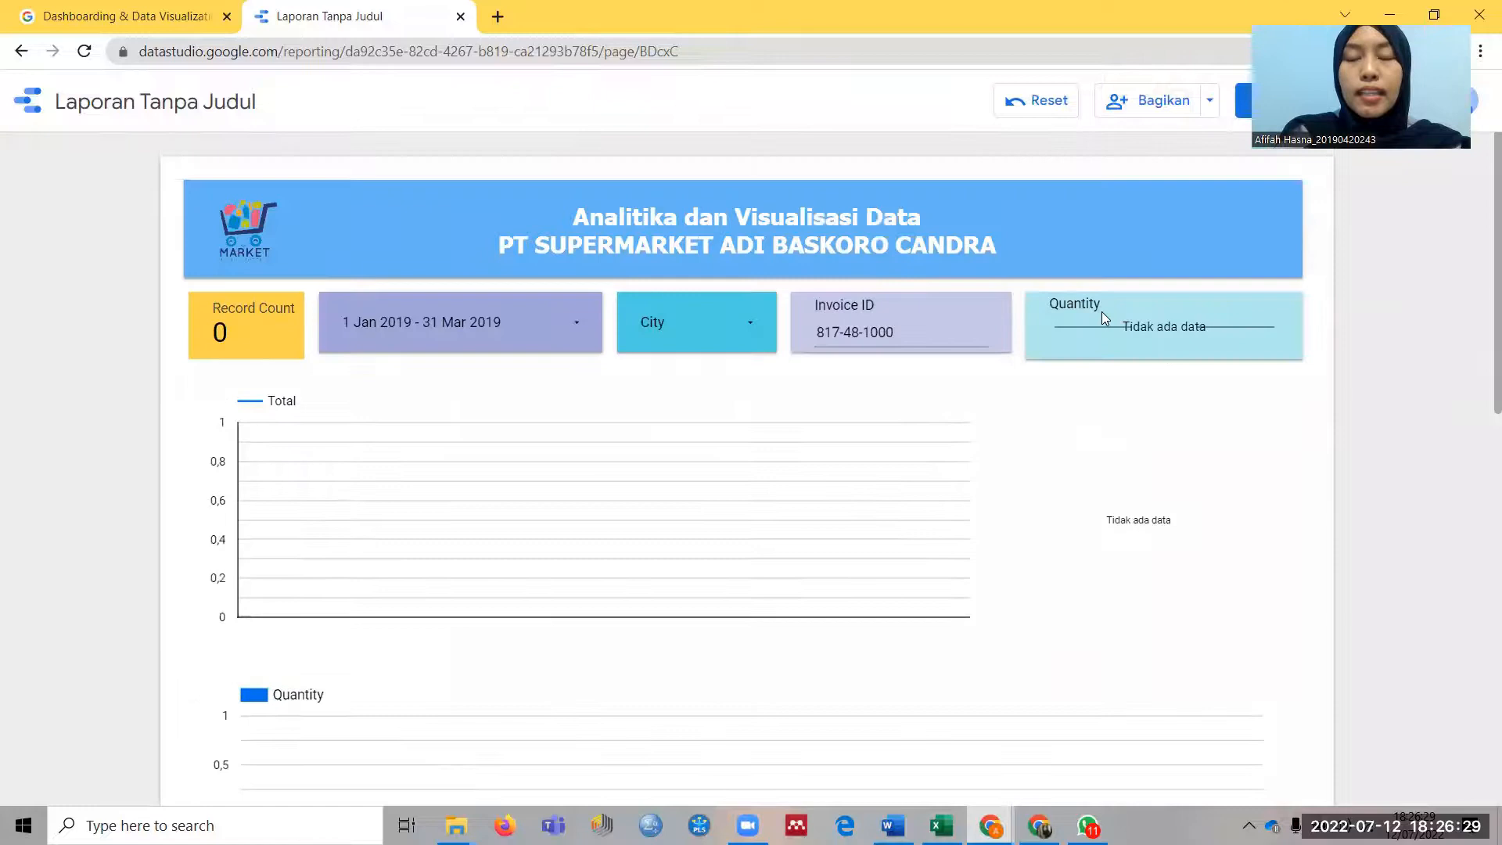
pyautogui.scroll(-8, 1103, 573)
pyautogui.scroll(8, 794, 438)
# Clear the Invoice ID filter so the report covers all invoices again
pyautogui.moveTo(906, 337); pyautogui.dragTo(739, 344)
pyautogui.press('BackSpace')
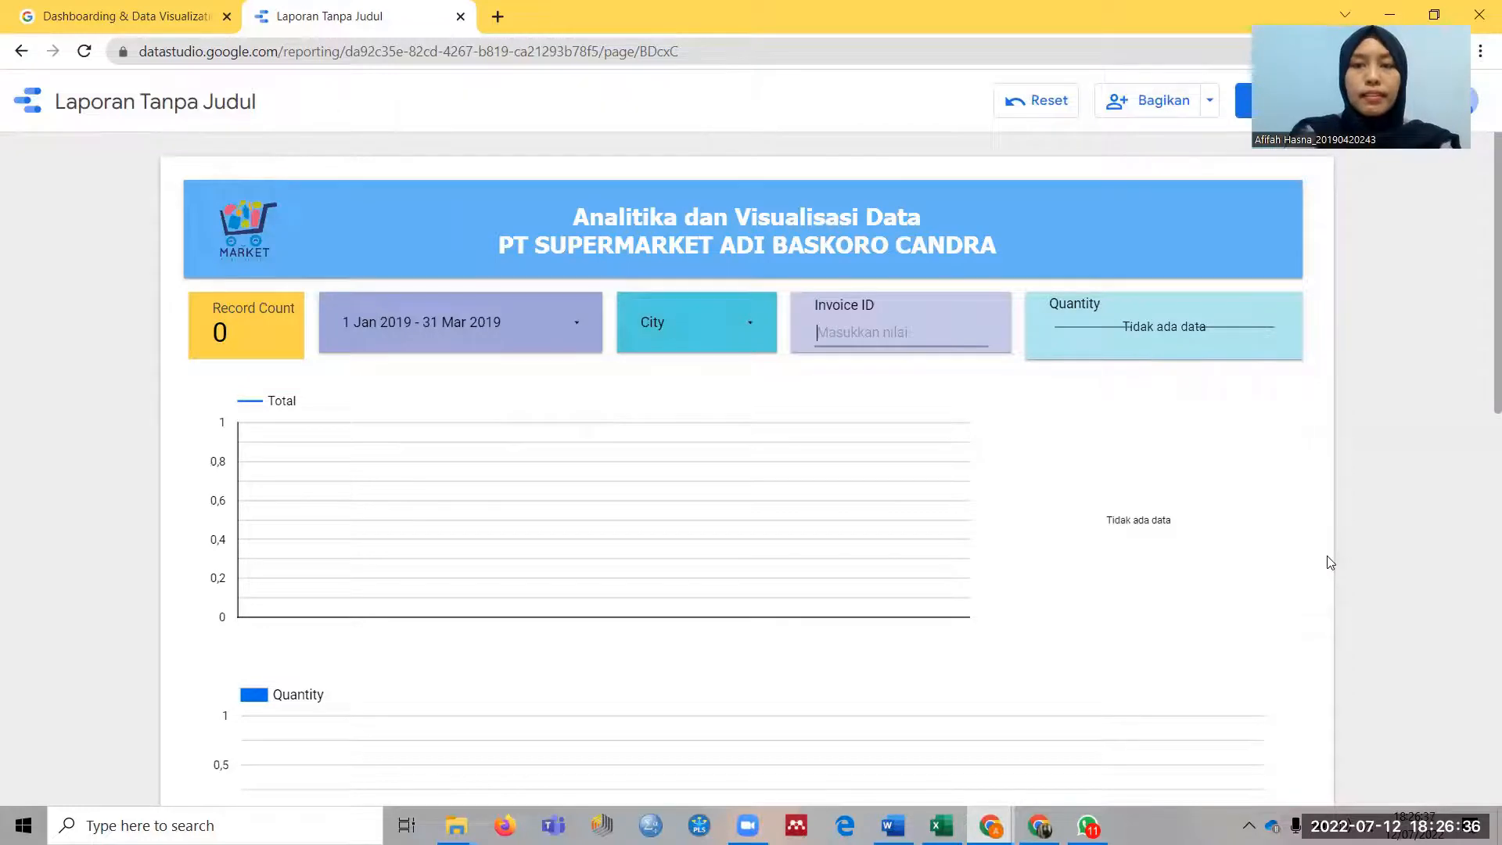
pyautogui.press('Return')
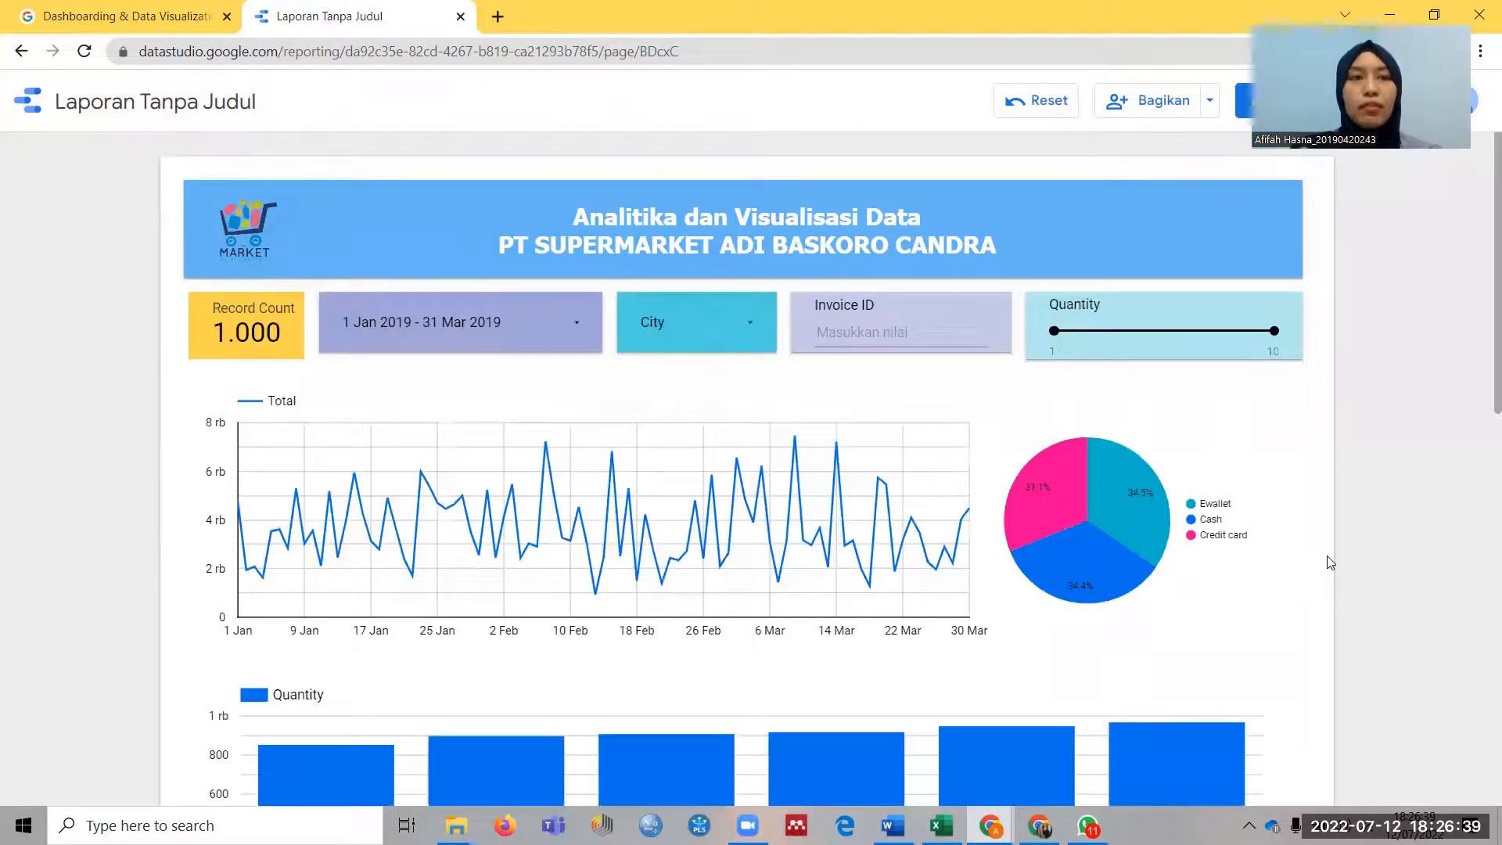